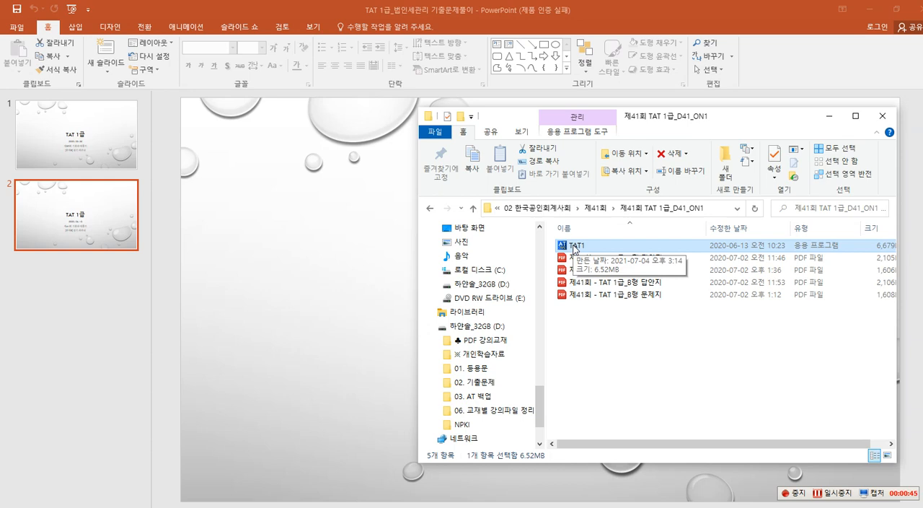
Install the 제41회 TAT 1급 exam from the TAT1 application file and acknowledge the examinee notice to reach the exam sign-in.
click(575, 246)
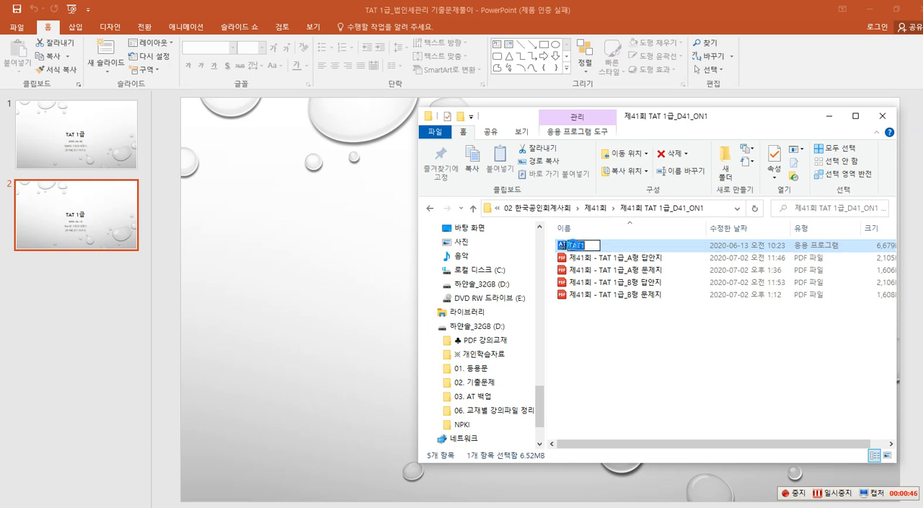
click(564, 247)
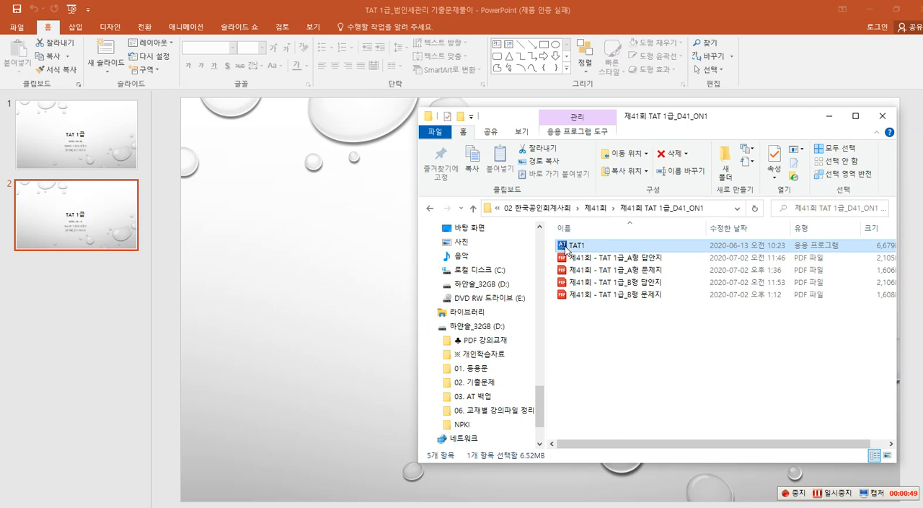
double_click(567, 248)
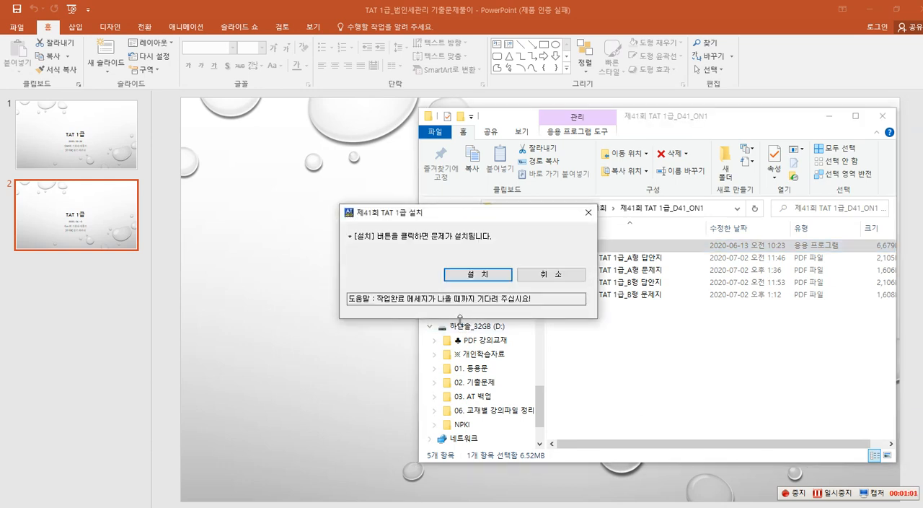
click(477, 278)
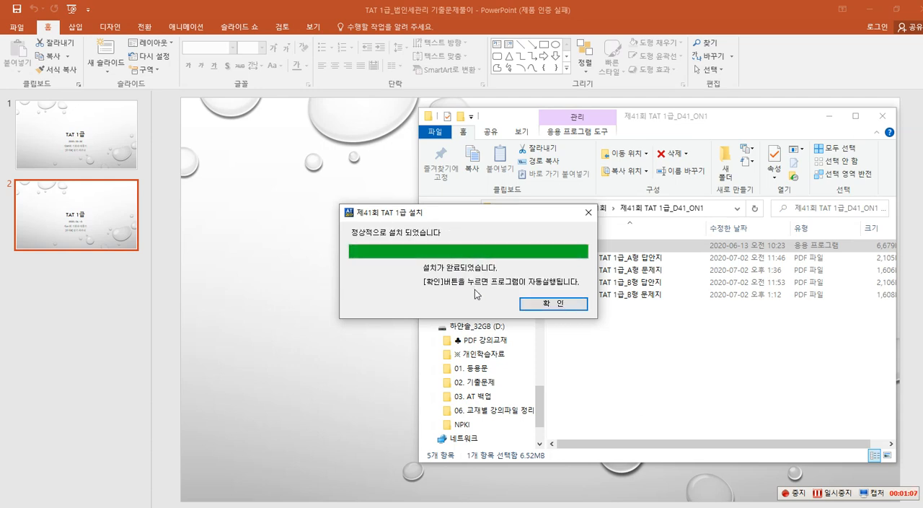
click(536, 310)
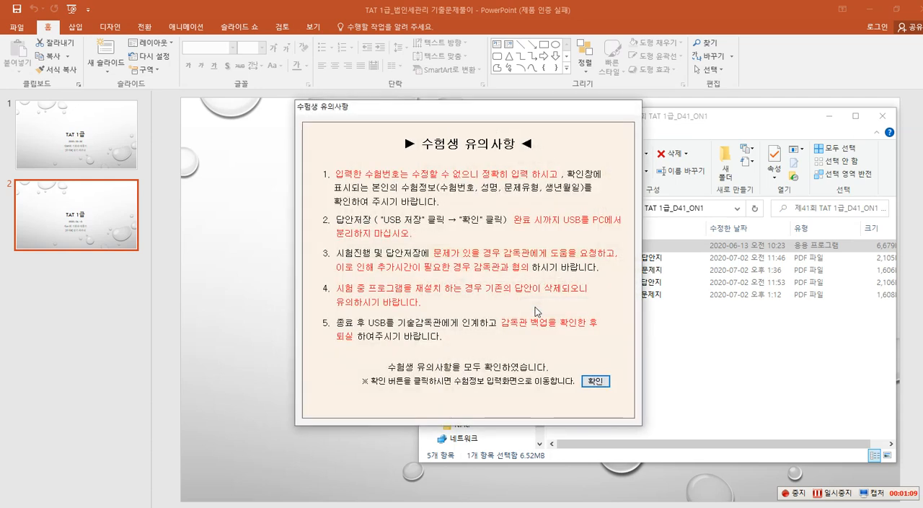
click(590, 382)
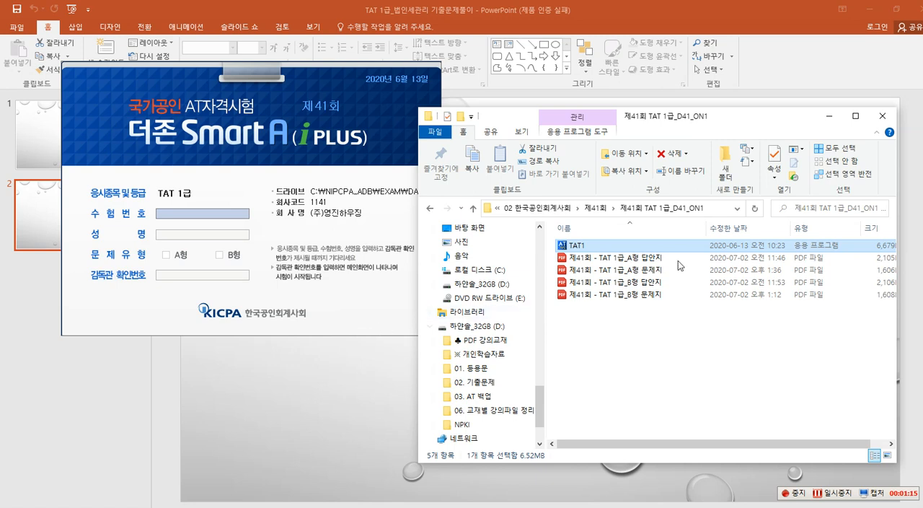
click(829, 117)
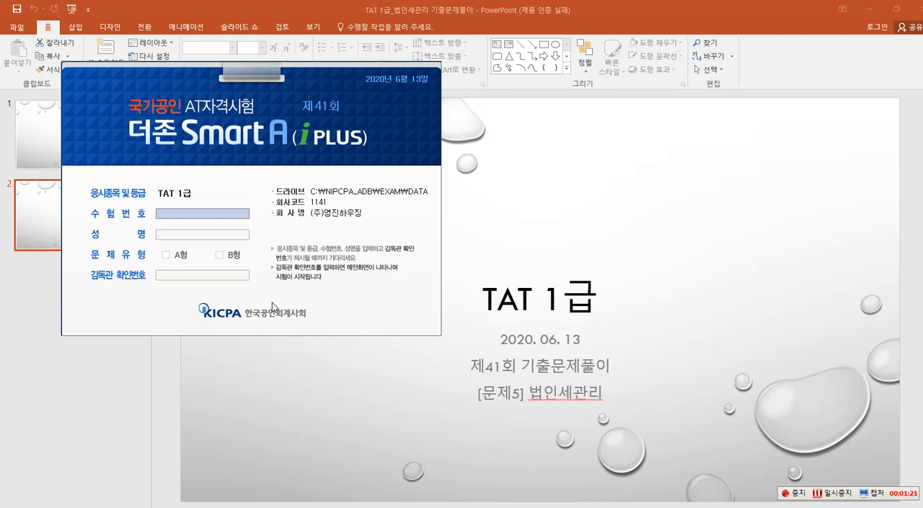
Sign in to the exam by entering the exam number, the examinee's name, question type A형 and the supervisor confirmation number.
text(dd)
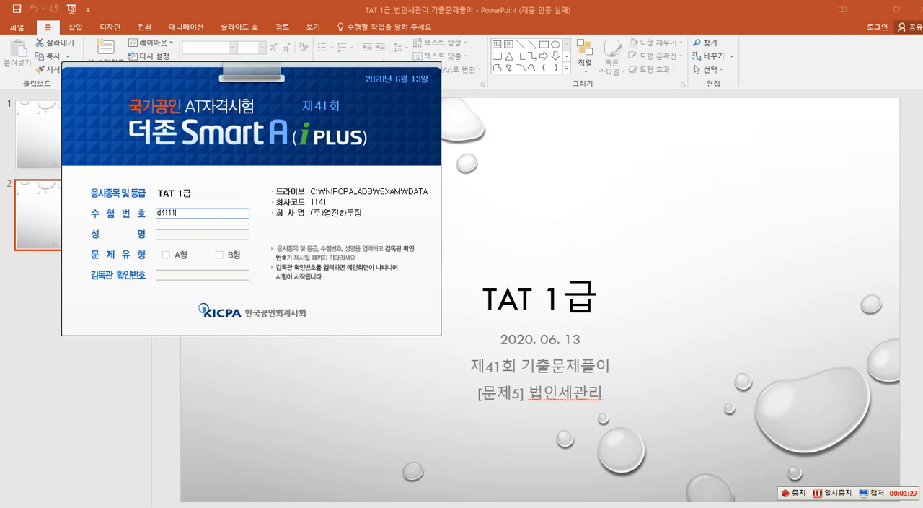
text(1111)
key(Return)
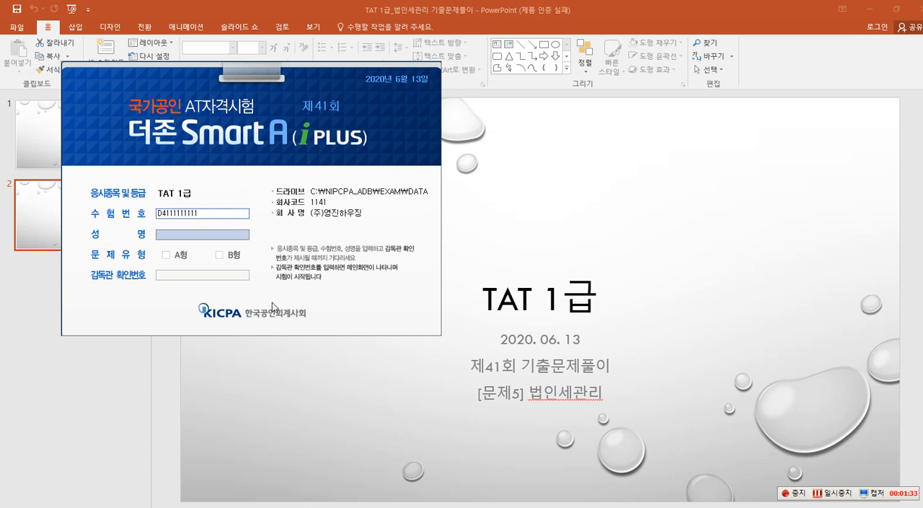
key(Return)
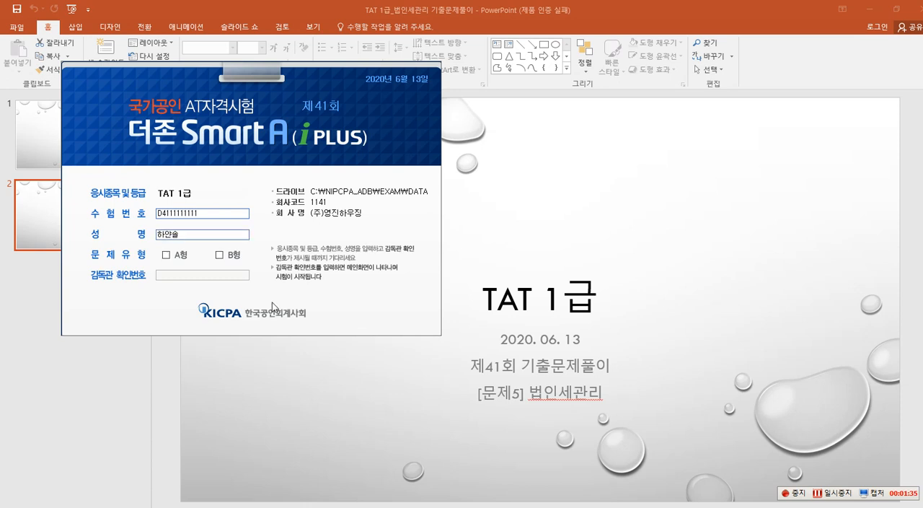
click(165, 255)
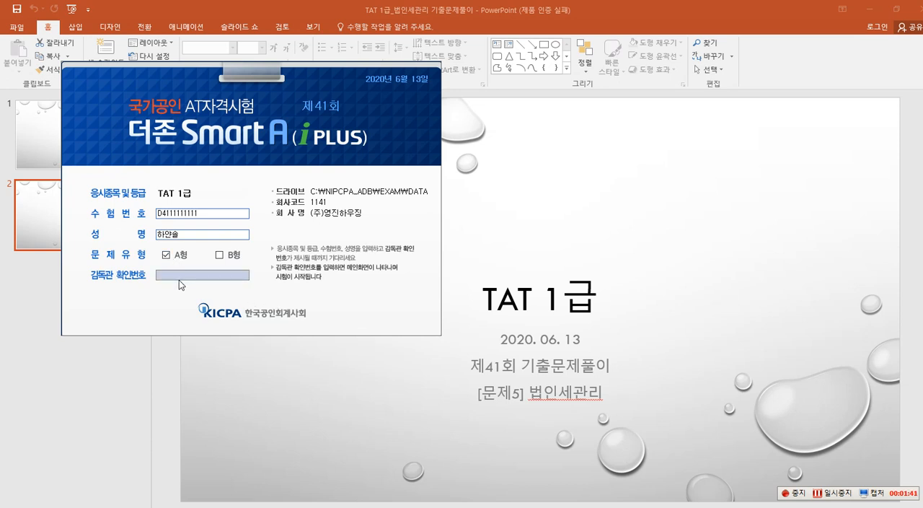
click(179, 278)
text(0)
text(N)
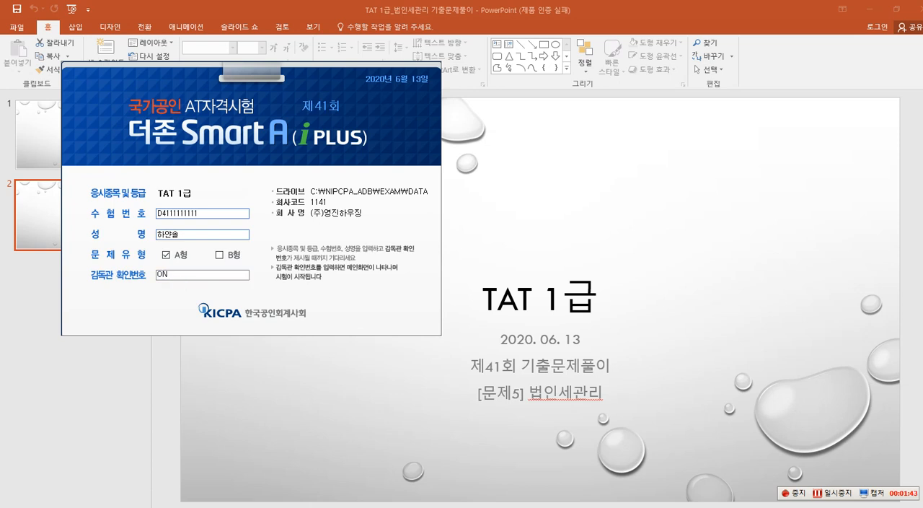
text(1)
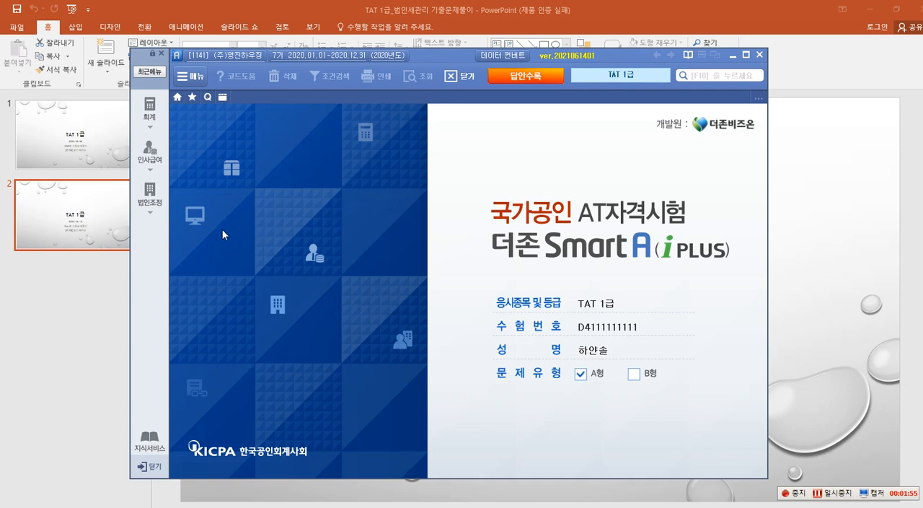
Switch the working company to (주)우일산업, code 5141, and display its 법인조정 (corporate tax adjustment) forms.
click(149, 203)
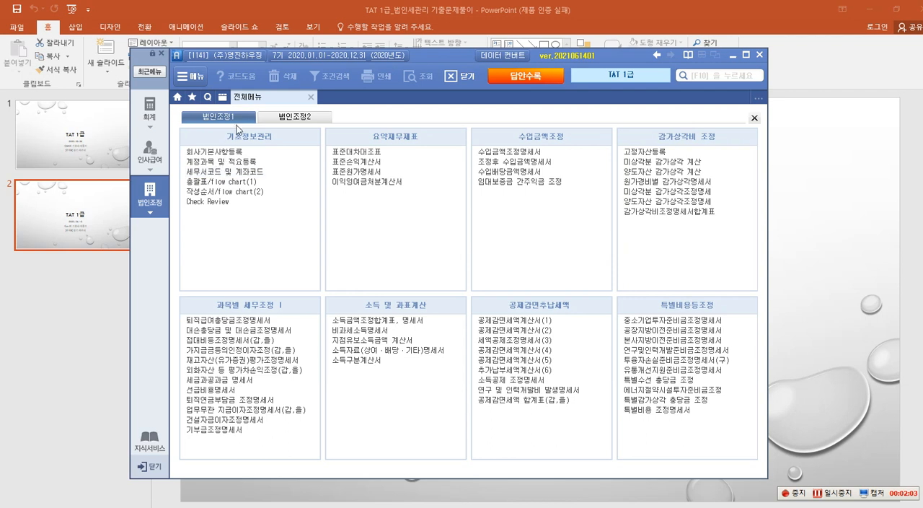
click(251, 62)
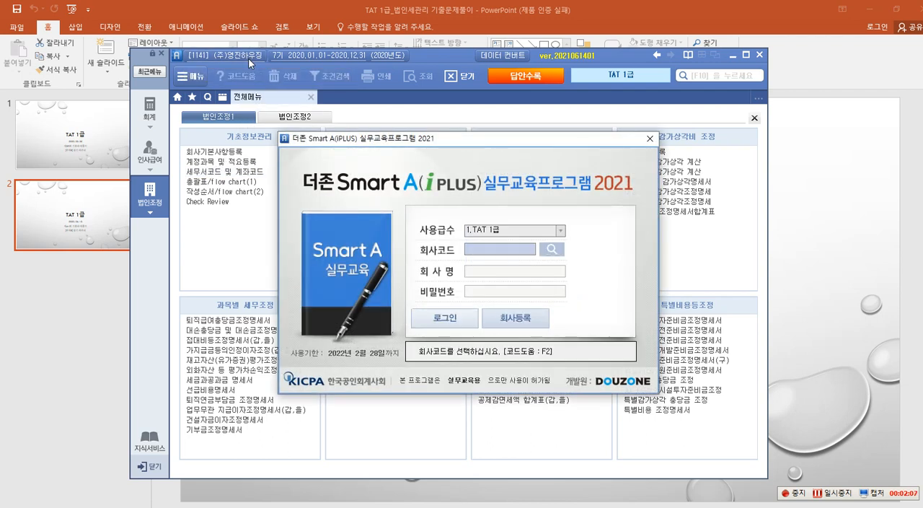
click(552, 249)
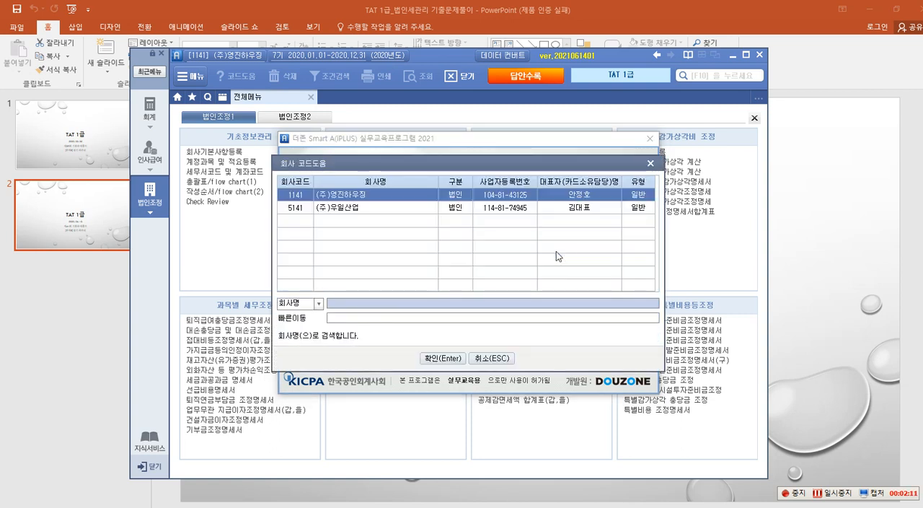
click(359, 213)
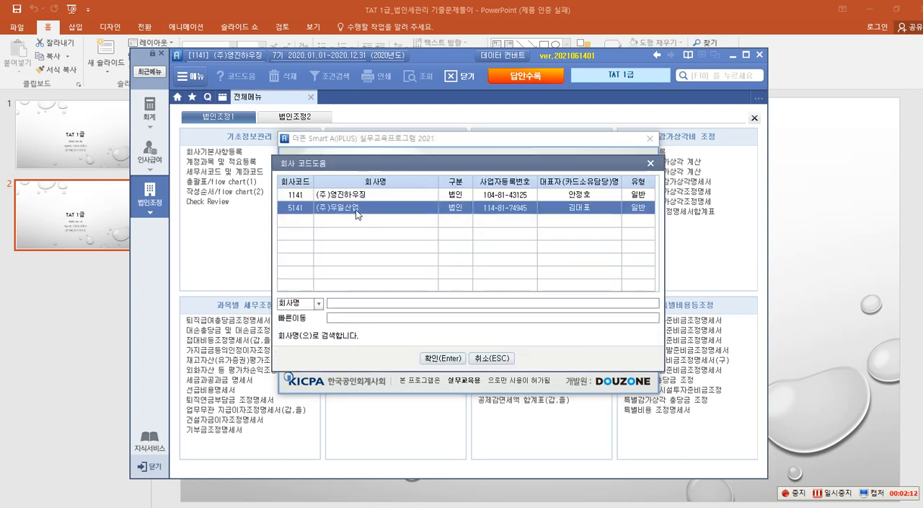
click(437, 358)
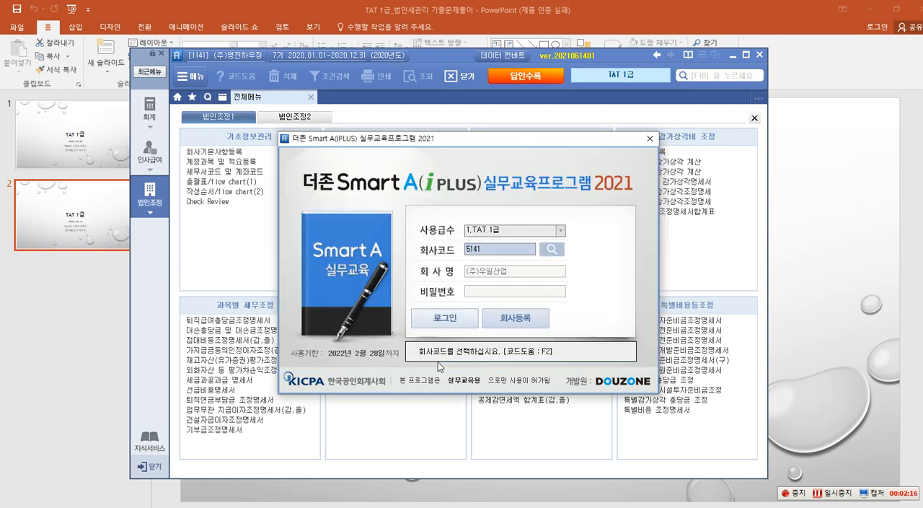
click(443, 322)
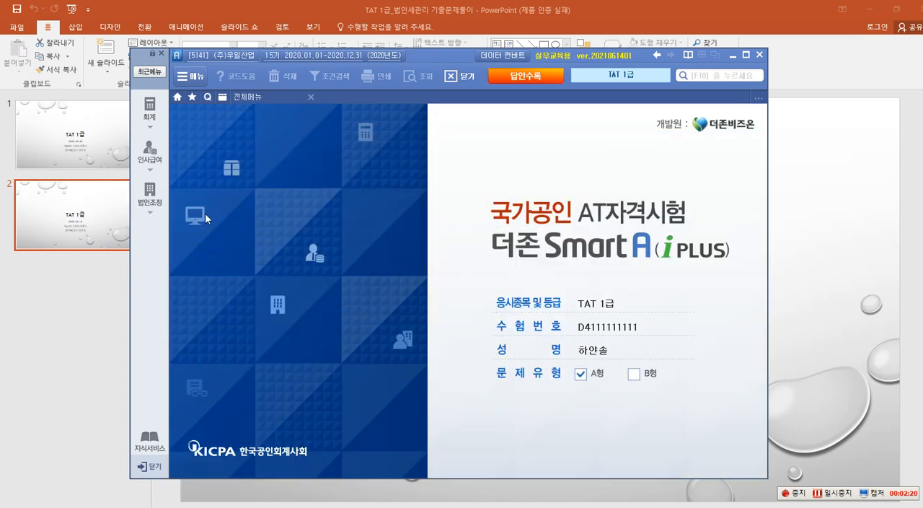
click(149, 193)
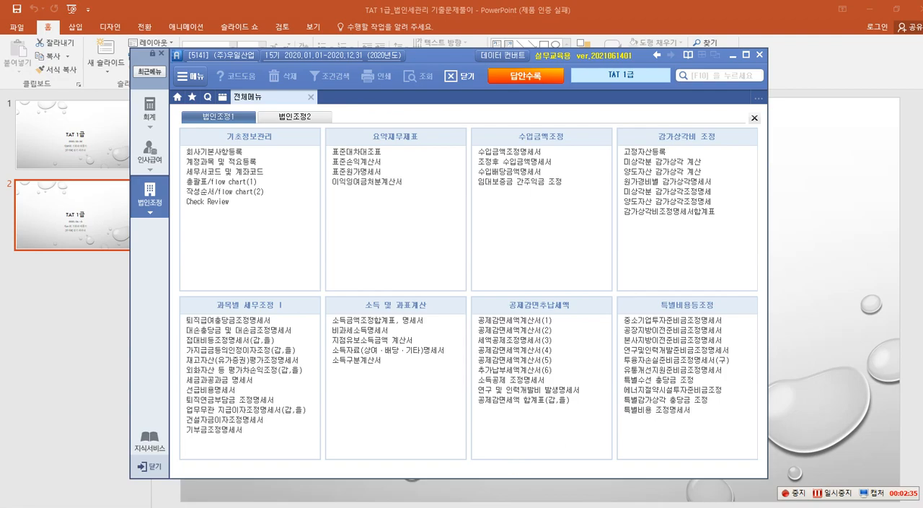
Switch to the Hancom Hangul exam document and read question 1 of 법인세관리, 조정후 수입금액명세서.
click(505, 506)
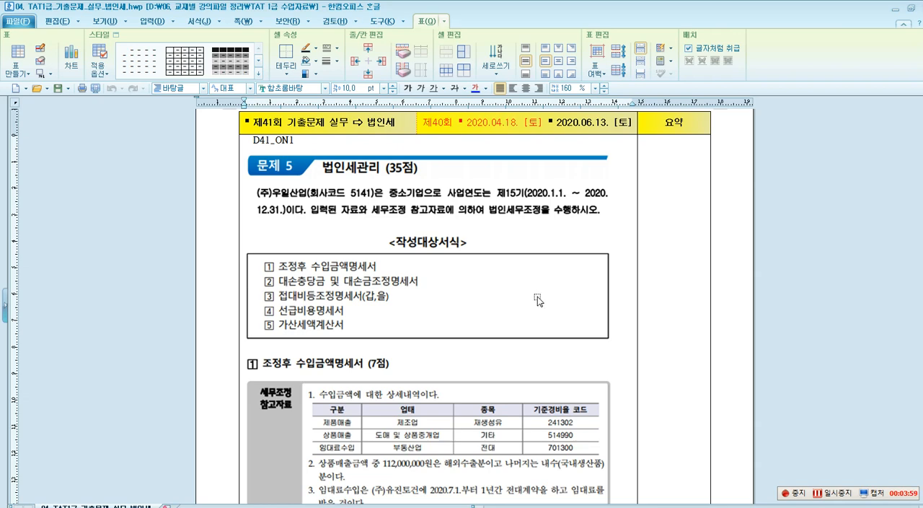
scroll(541, 299, down, 3)
scroll(538, 301, down, 1)
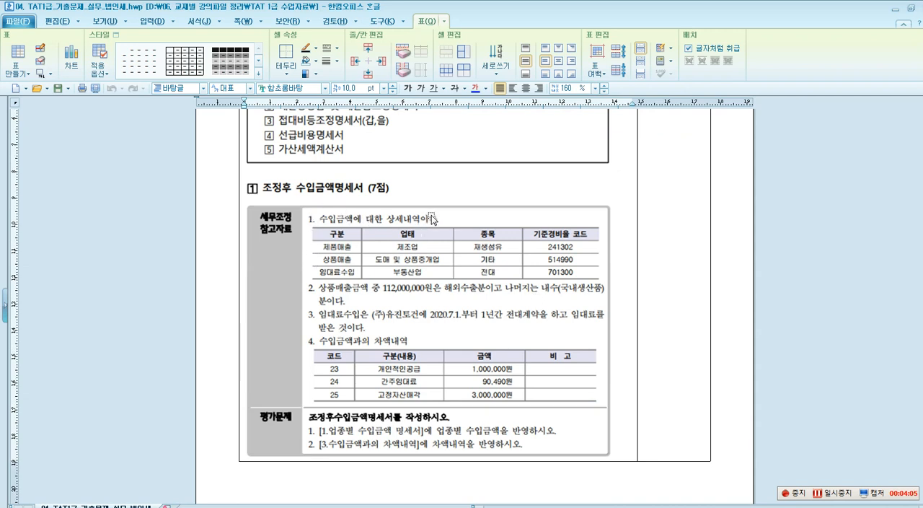
Annotate the question 1 heading with the on-screen text "부가가치세 [과세표준] <-> 법인세법 [수입금액]" using the screen pen, and dismiss the annotation.
key(F9)
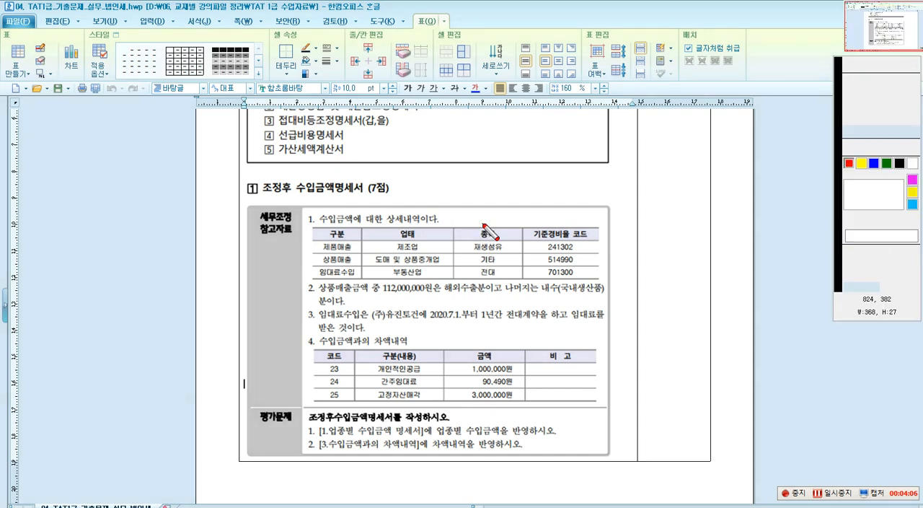
click(873, 65)
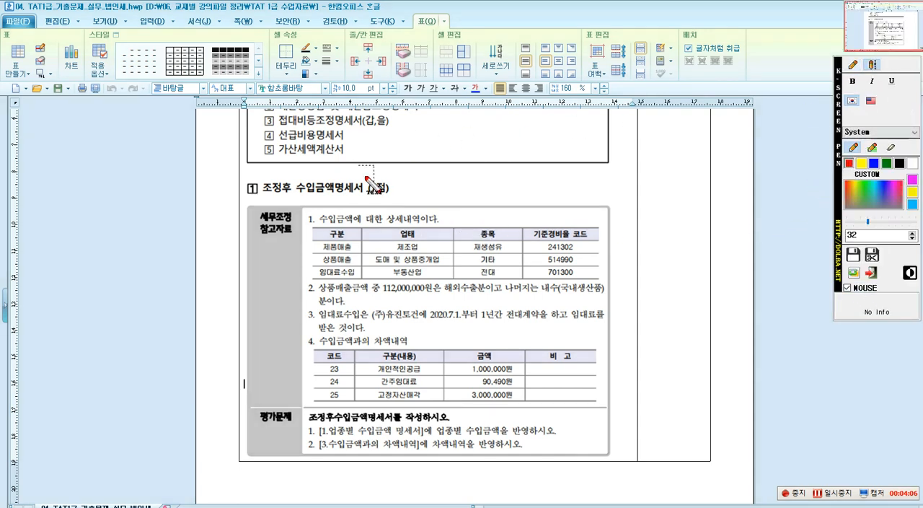
click(425, 191)
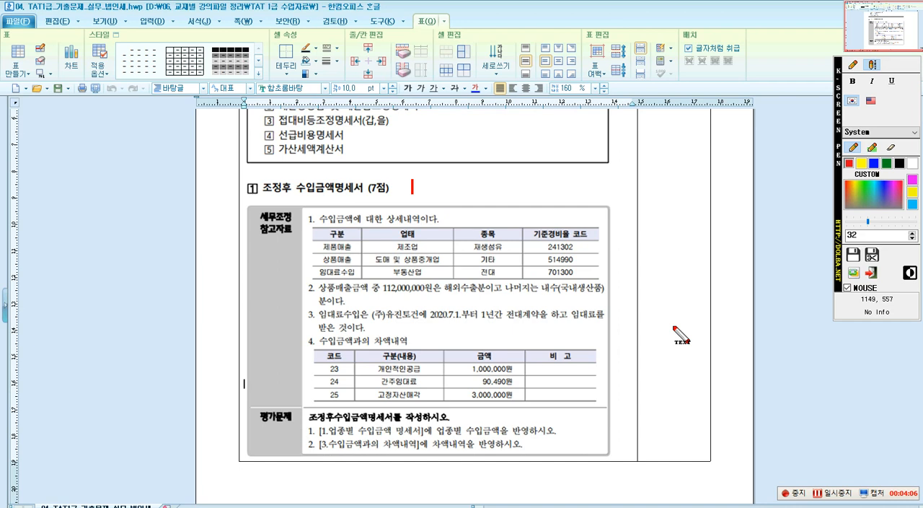
text(부가가치세)
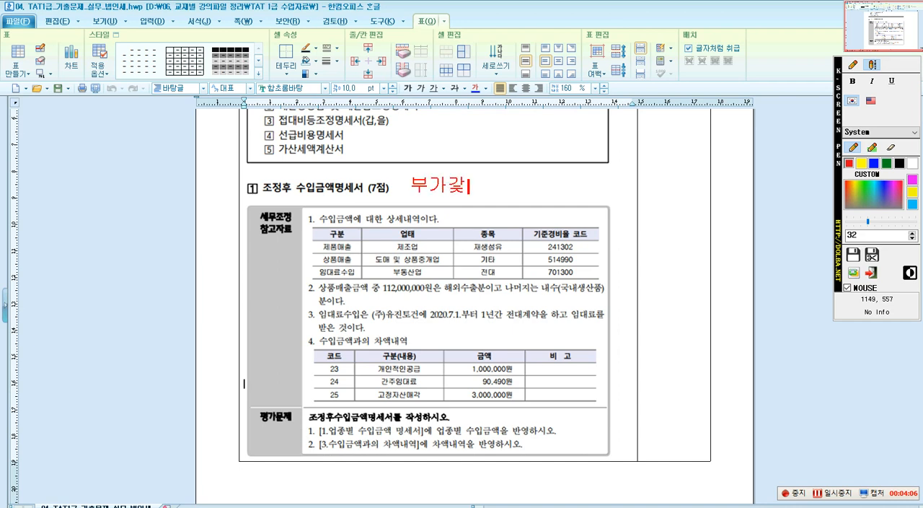
text( [과세)
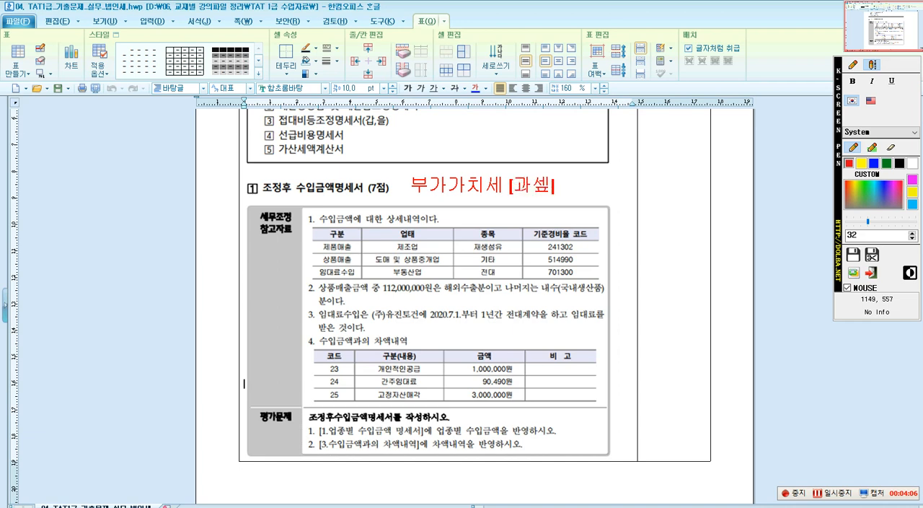
text(표준)
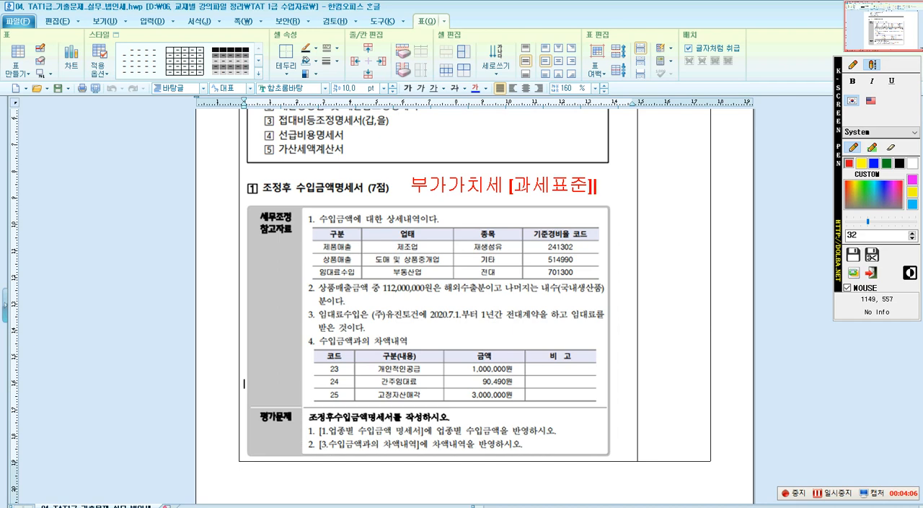
text(] <-> 법인세법 [수입)
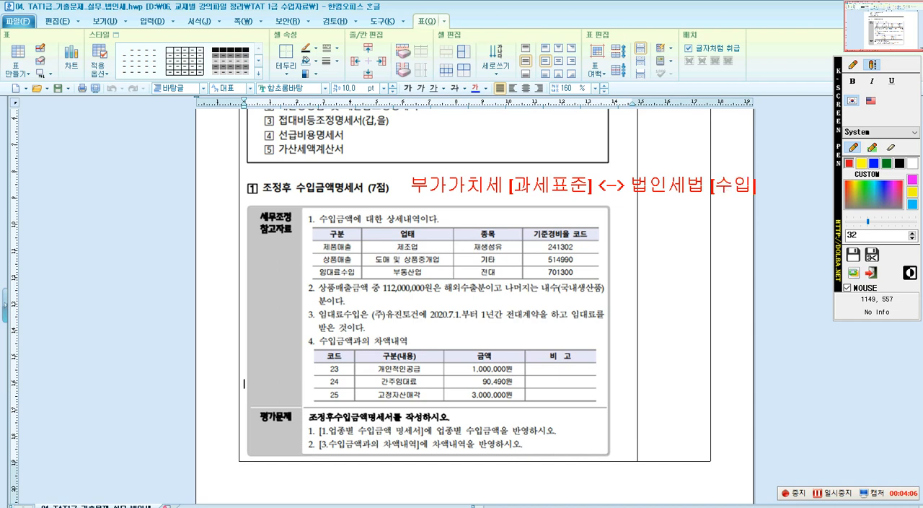
text(계)
key(BackSpace)
text(금액)
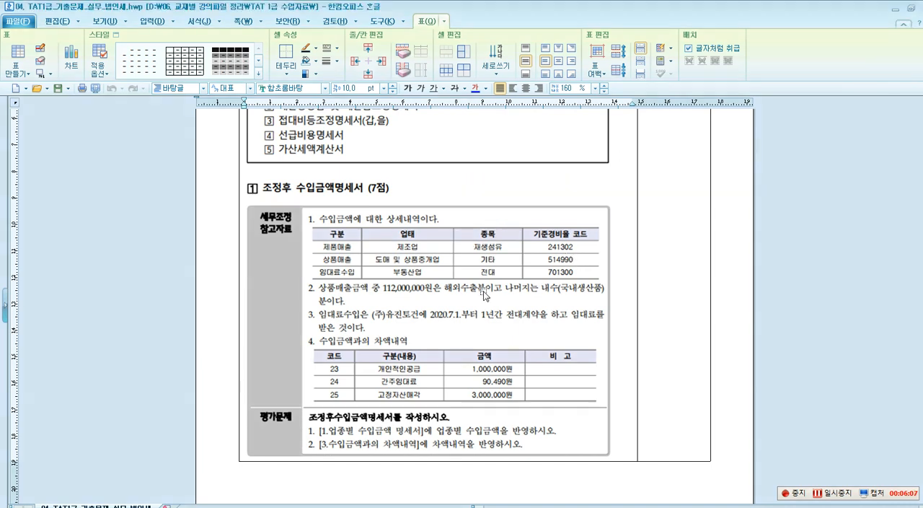
click(609, 267)
click(676, 249)
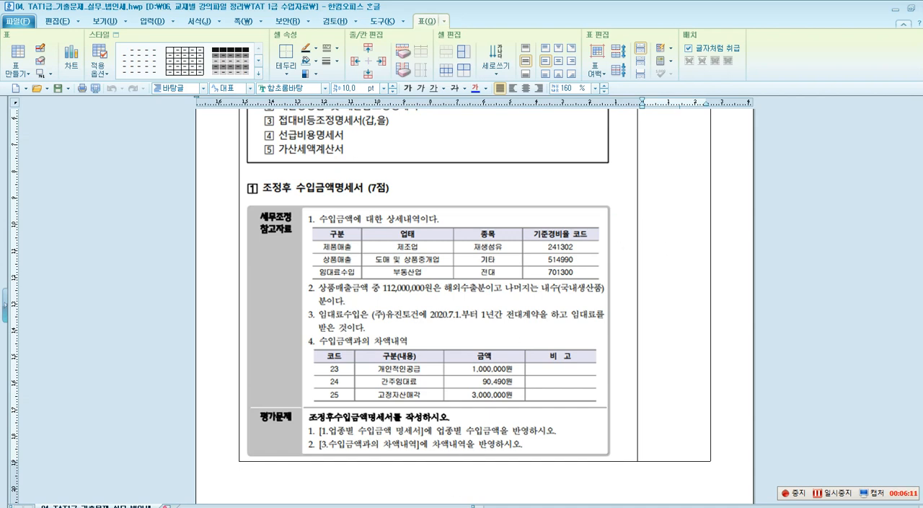
Leave the exam document, return to Smart A and open the 조정후 수입금액명세서 form.
click(710, 377)
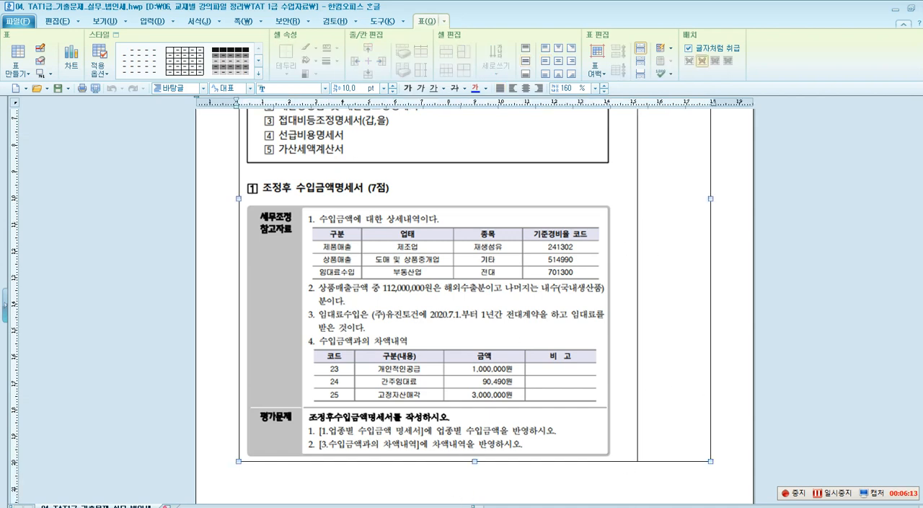
key(Escape)
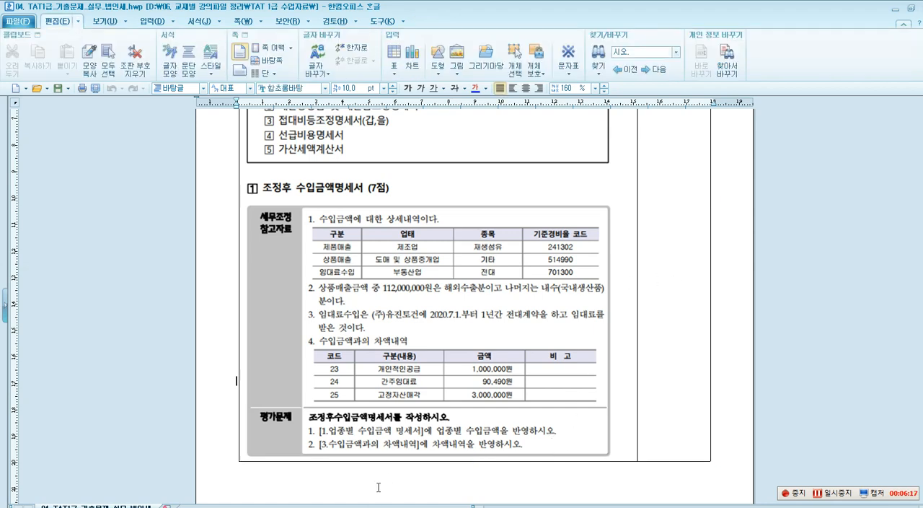
click(895, 9)
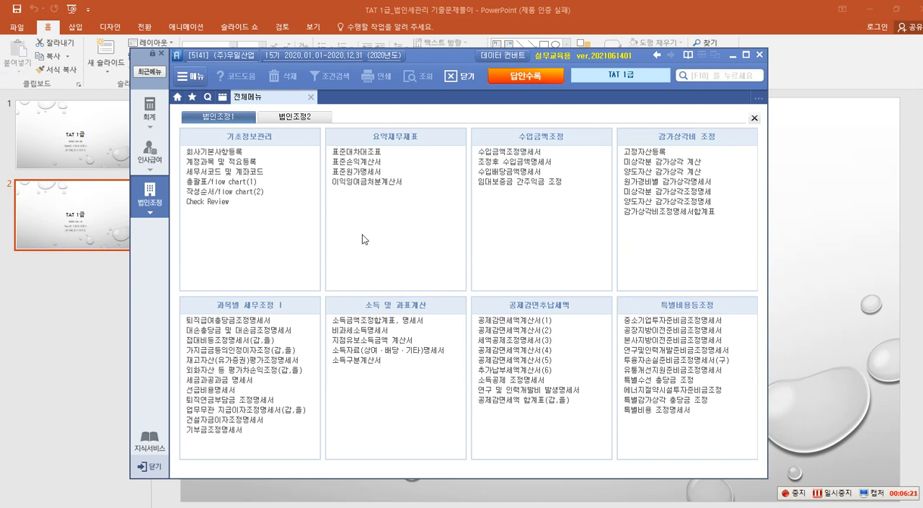
click(497, 164)
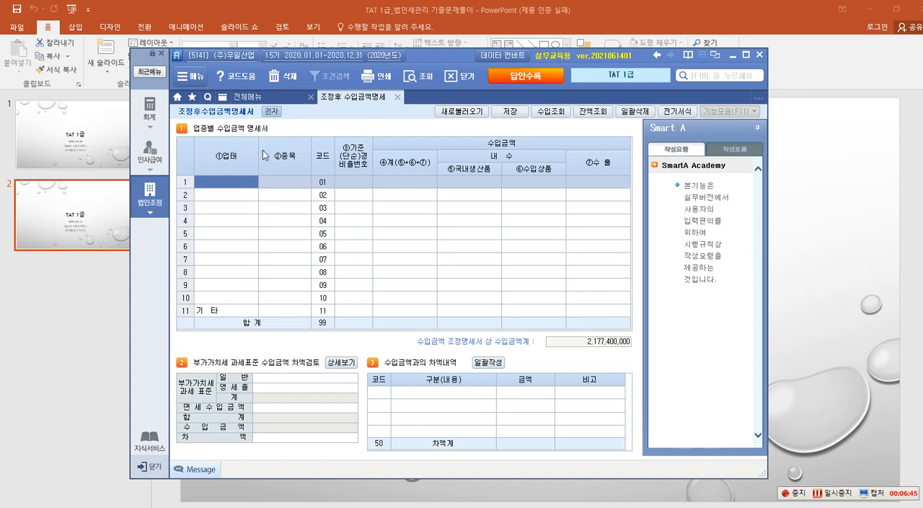
Reload the 조정후 수입금액명세서 amounts from the related forms and accept the reload confirmation.
click(462, 116)
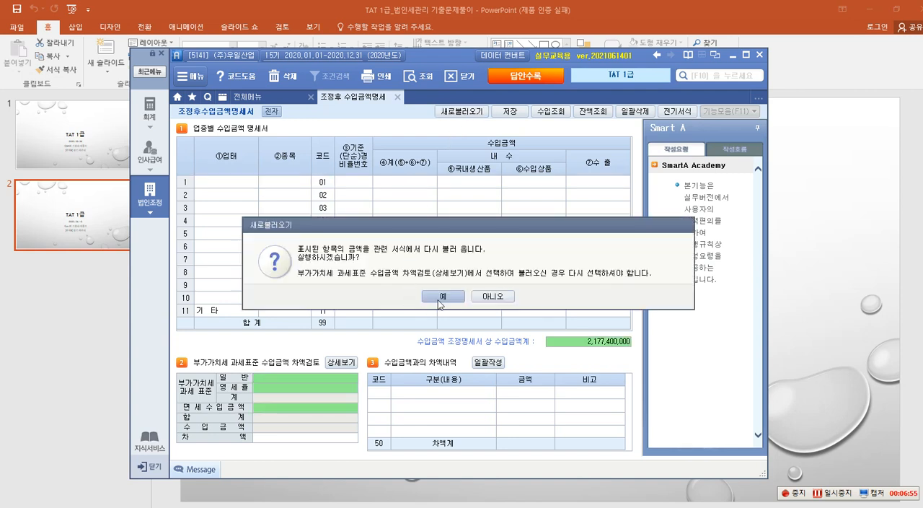
click(436, 296)
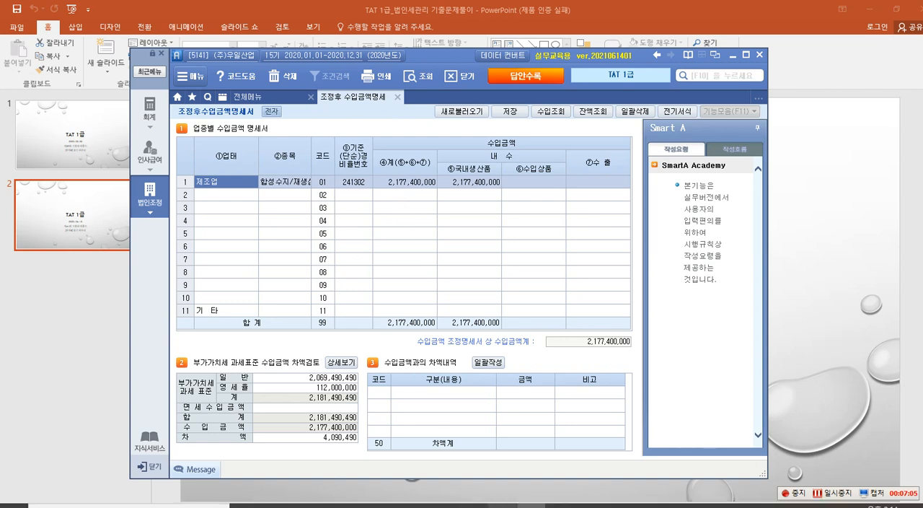
Switch to the Hancom Hangul exam document, box item 1's revenue details and its 기준경비율 코드 column with the screen pen, and return to Smart A.
click(510, 504)
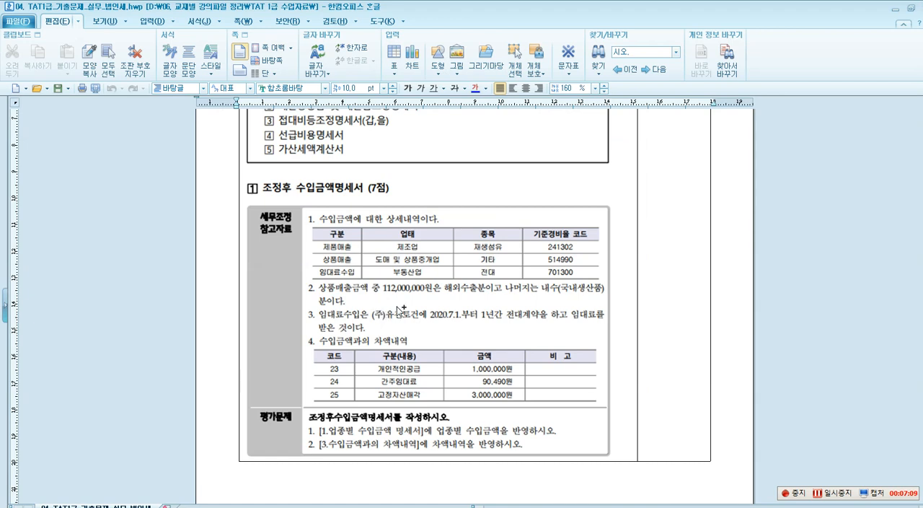
key(ctrl+2)
click(853, 67)
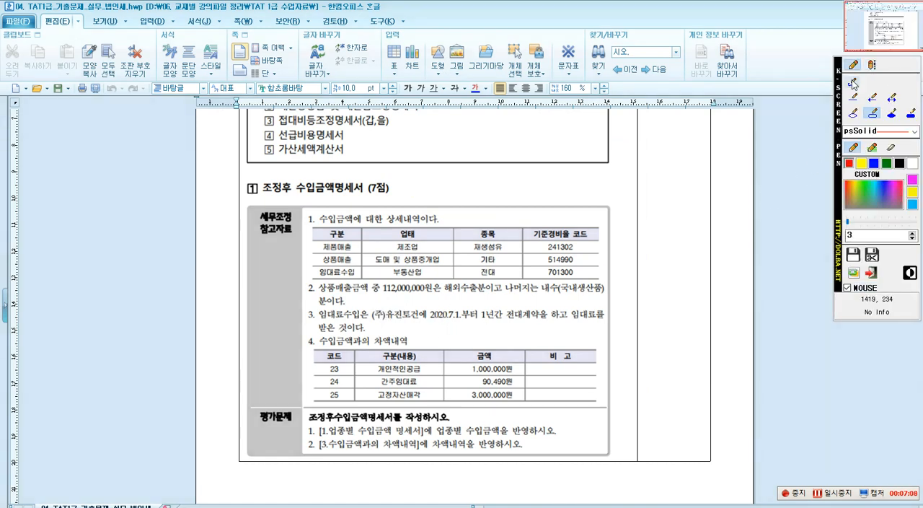
click(872, 113)
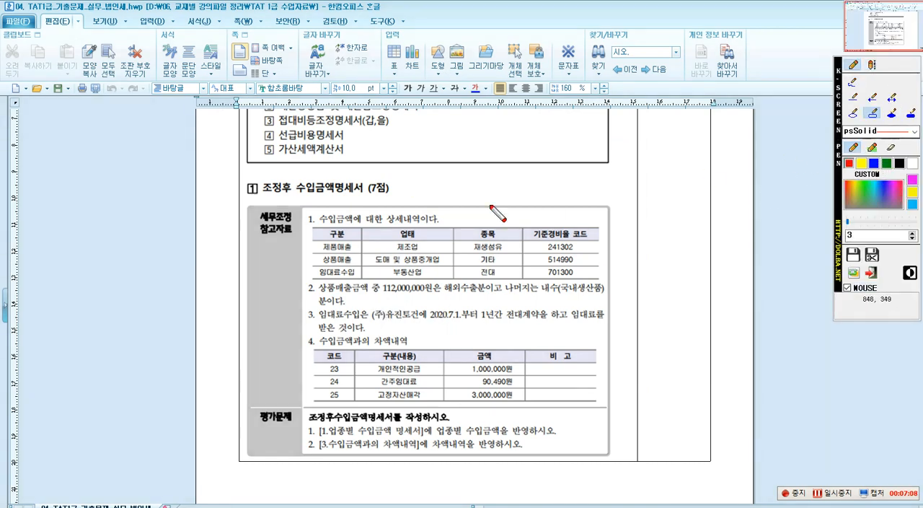
mouse_move(316, 211)
mouse_down()
mouse_move(346, 229)
mouse_move(421, 222)
mouse_up()
drag(311, 228, 598, 277)
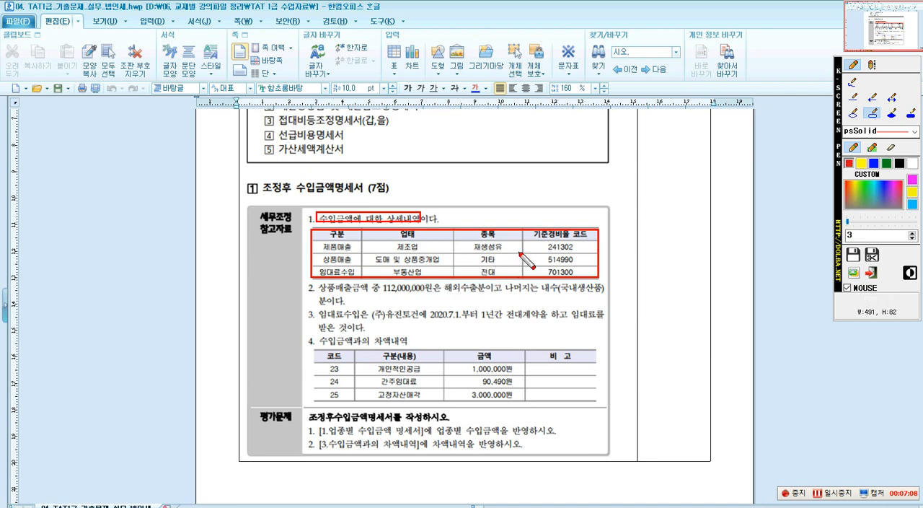
mouse_move(523, 231)
mouse_down()
mouse_move(553, 274)
mouse_move(598, 279)
mouse_up()
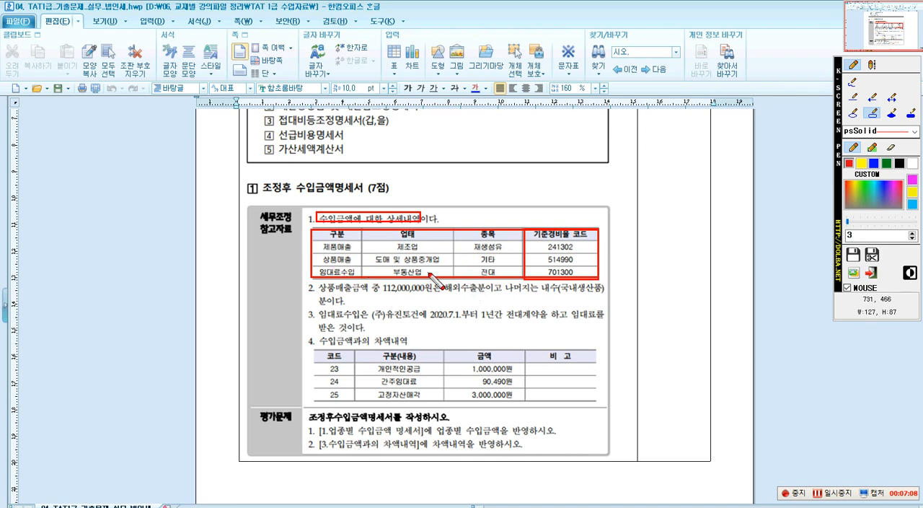
key(Escape)
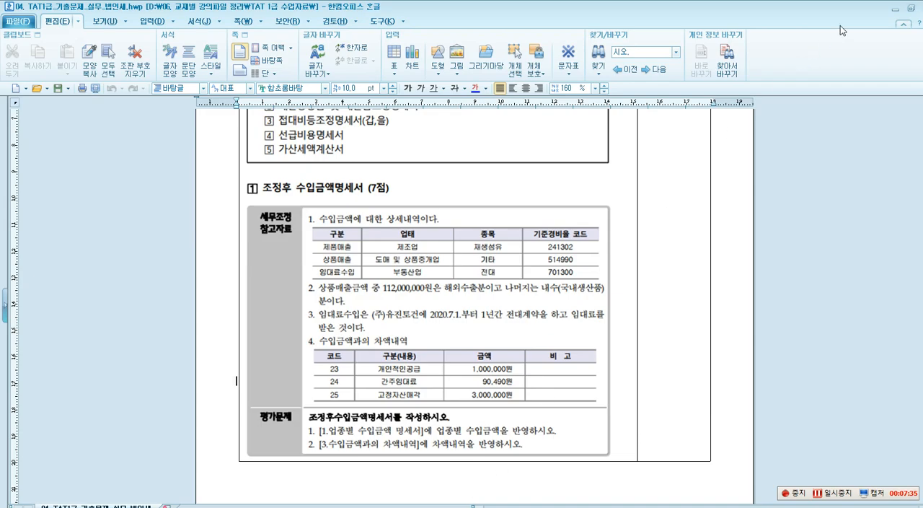
click(895, 9)
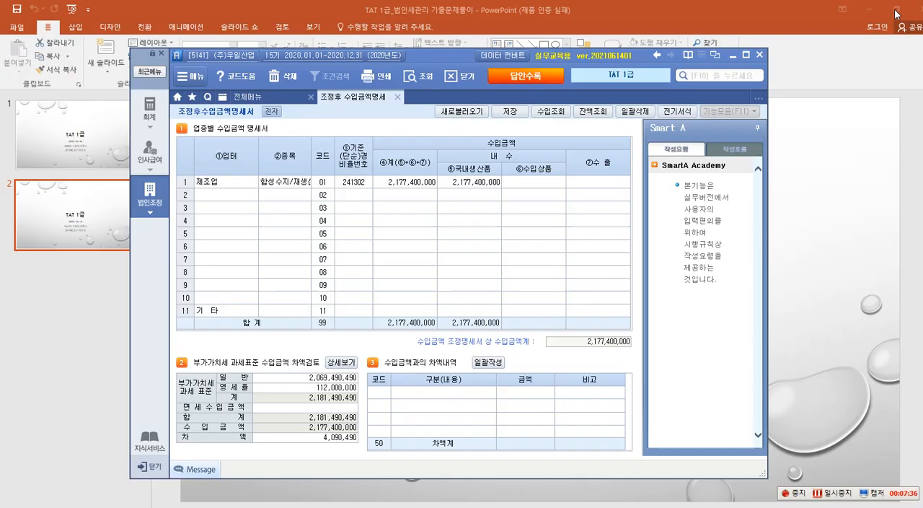
Fill row 2 of the 업종별 수입금액 명세서 with the 상품매출 amount from the revenue lookup and 기준경비율 code 514990.
click(350, 195)
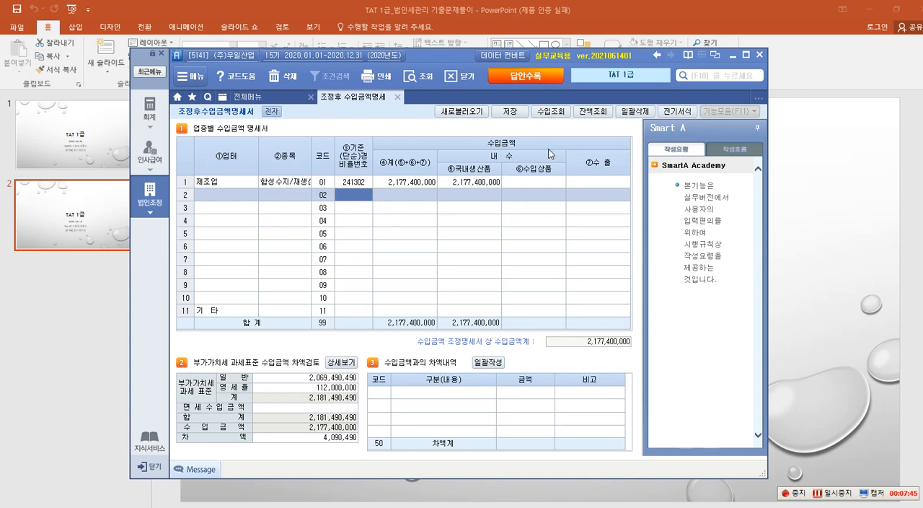
click(556, 113)
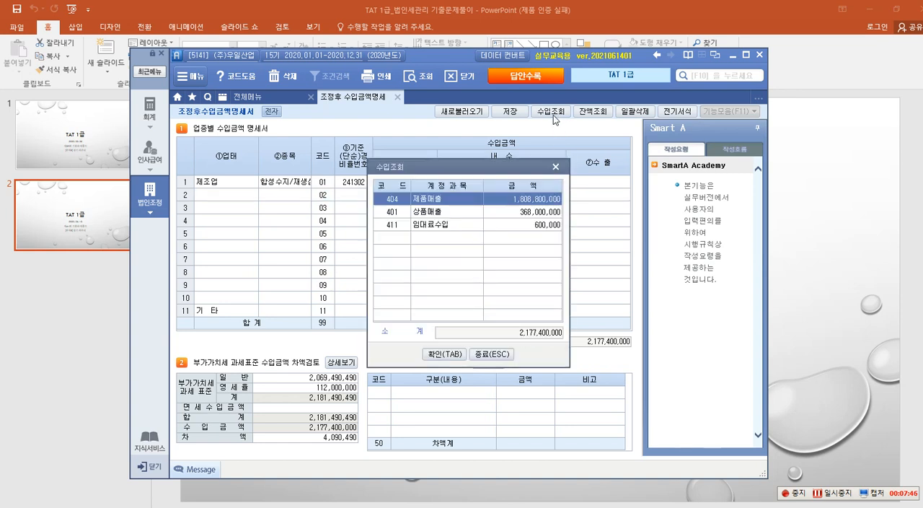
click(446, 214)
click(455, 353)
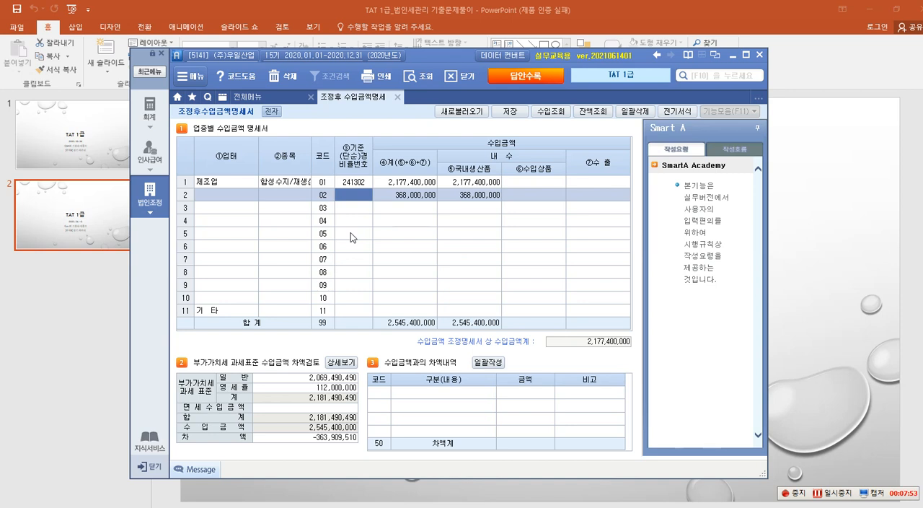
text(514990)
key(Return)
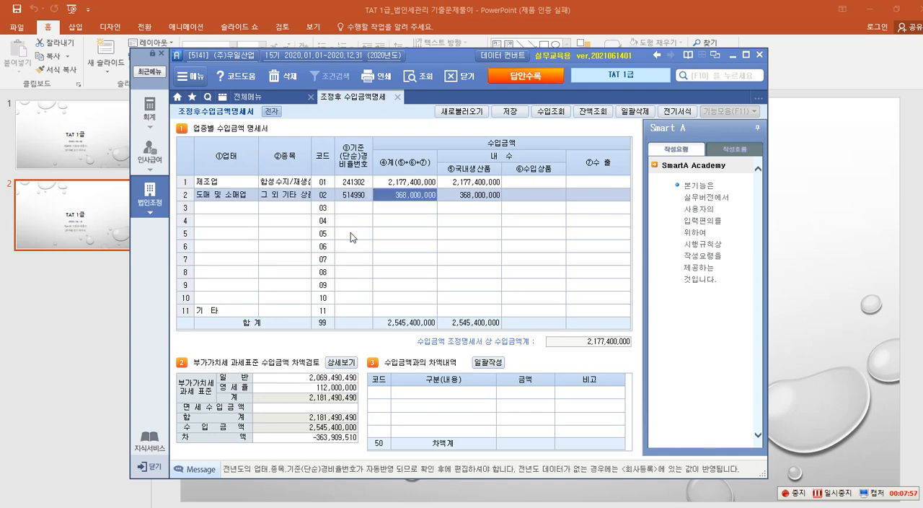
Fill row 3 with 기준경비율 code 701300 and the 임대료수입 amount from the revenue lookup.
click(360, 210)
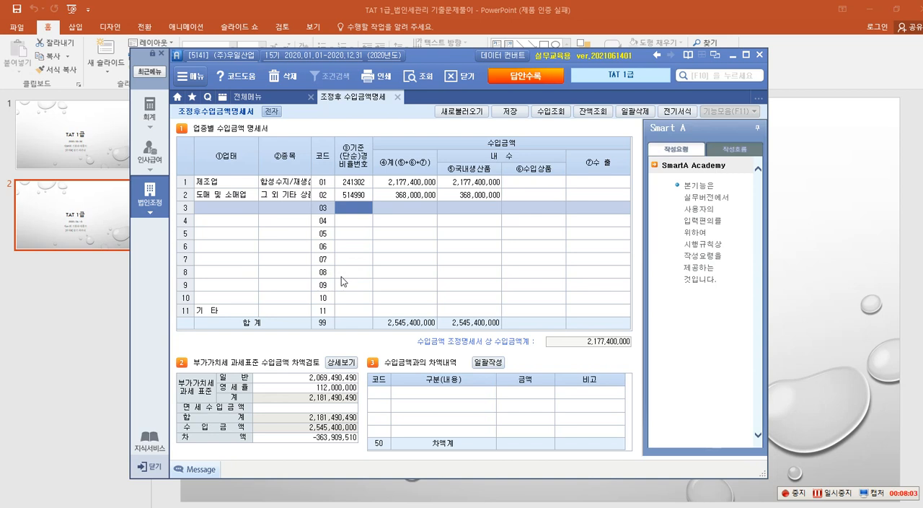
text(701300)
key(Return)
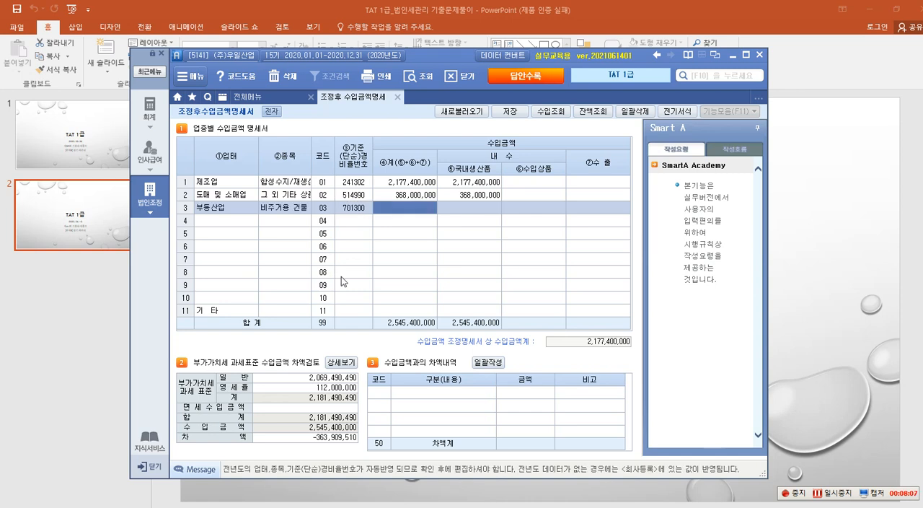
click(553, 111)
click(451, 225)
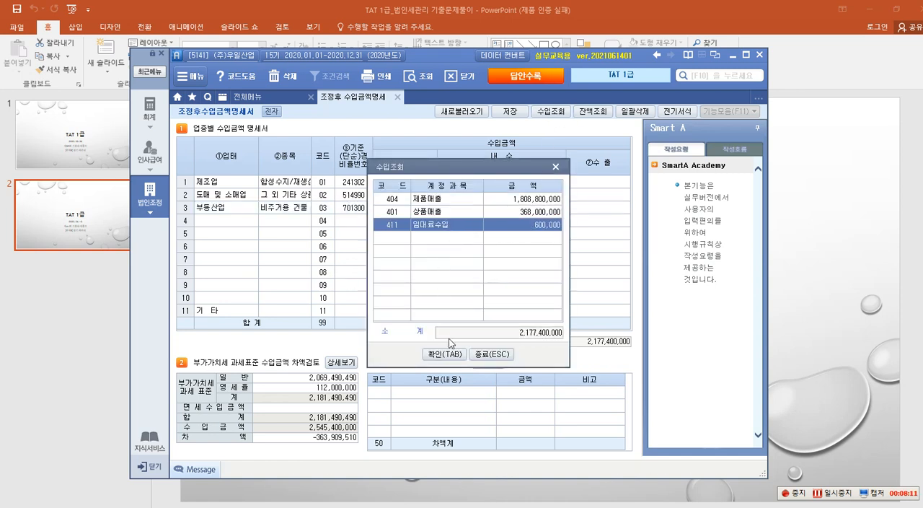
click(446, 352)
click(443, 259)
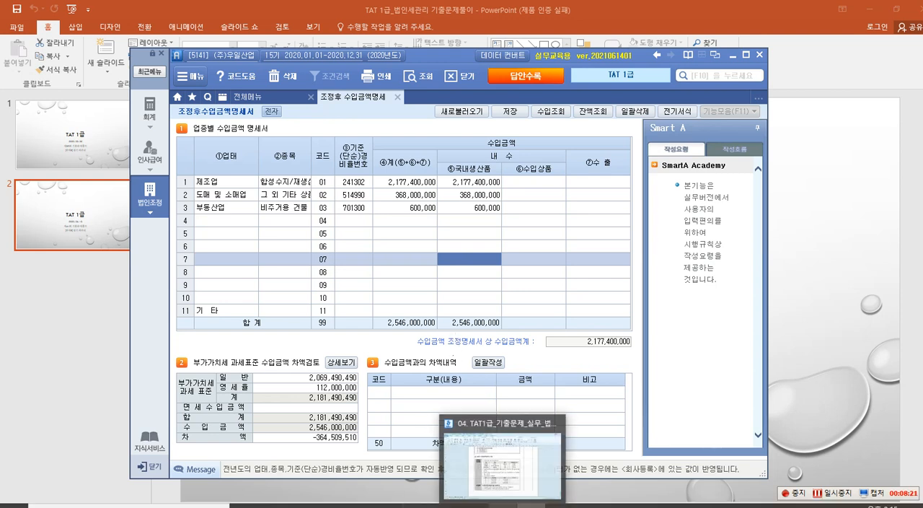
Switch to the Hancom Hangul exam document, mark item 2's export portion of 상품매출 with the screen pen, and return to Smart A.
click(527, 469)
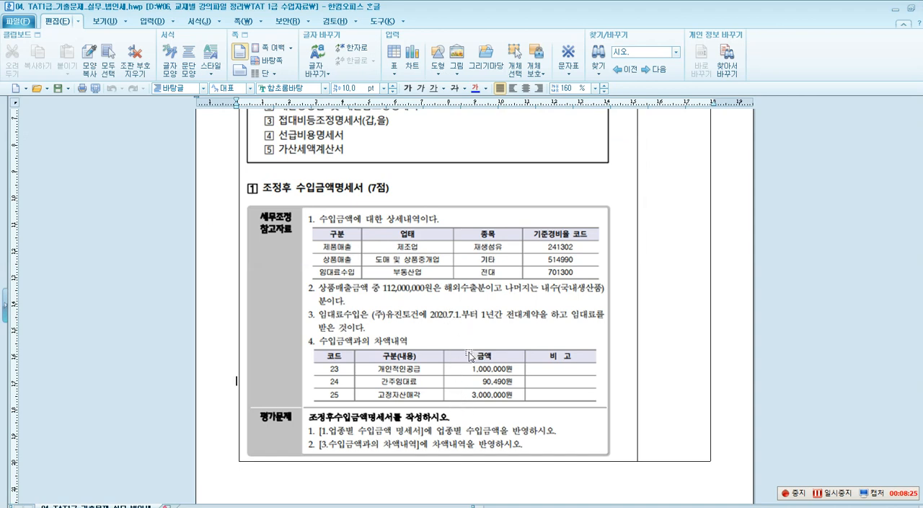
key(ctrl+1)
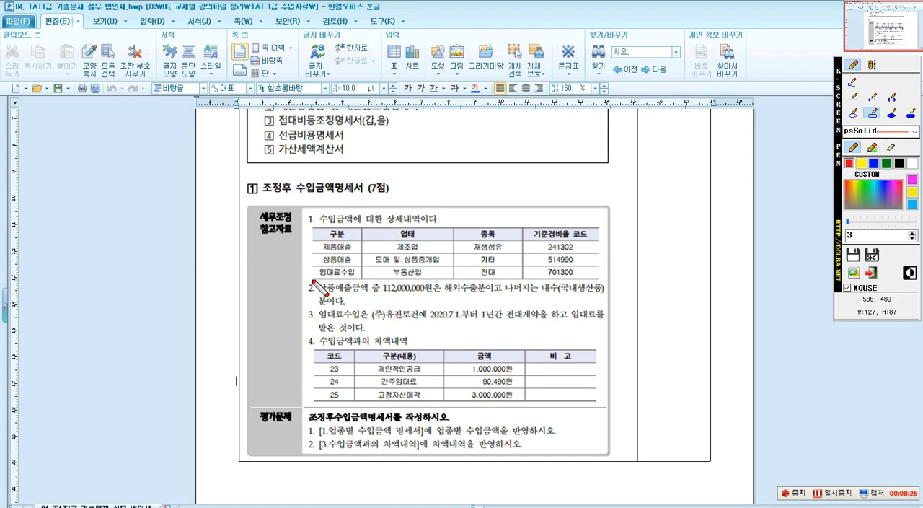
mouse_move(312, 280)
mouse_down()
mouse_move(329, 294)
mouse_move(371, 296)
mouse_up()
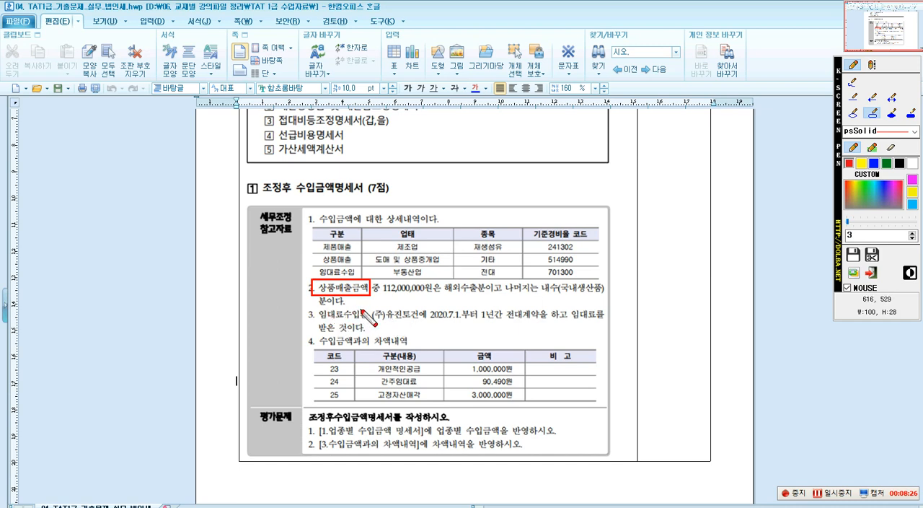
drag(442, 280, 487, 295)
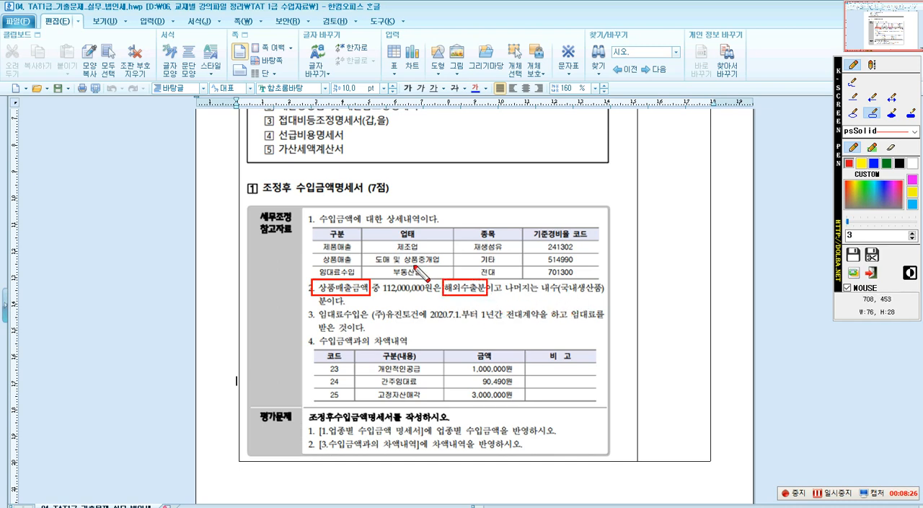
drag(311, 239, 357, 253)
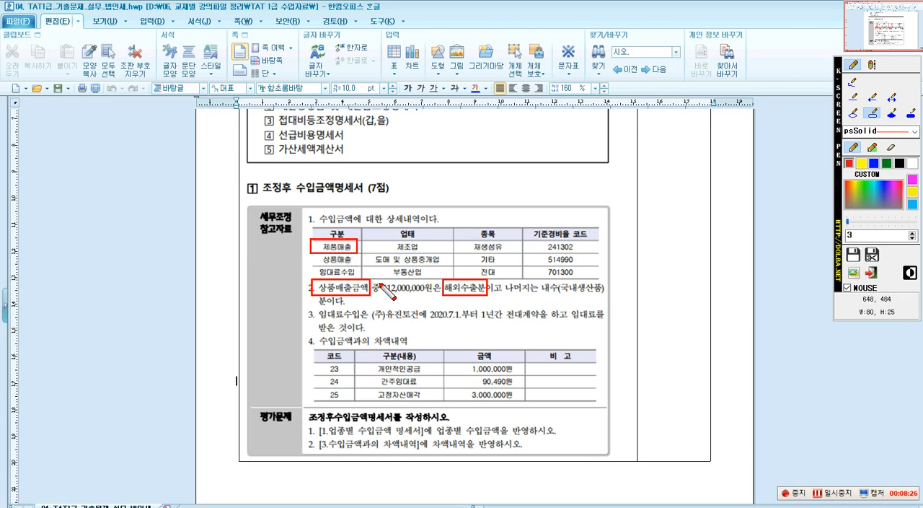
drag(316, 254, 356, 265)
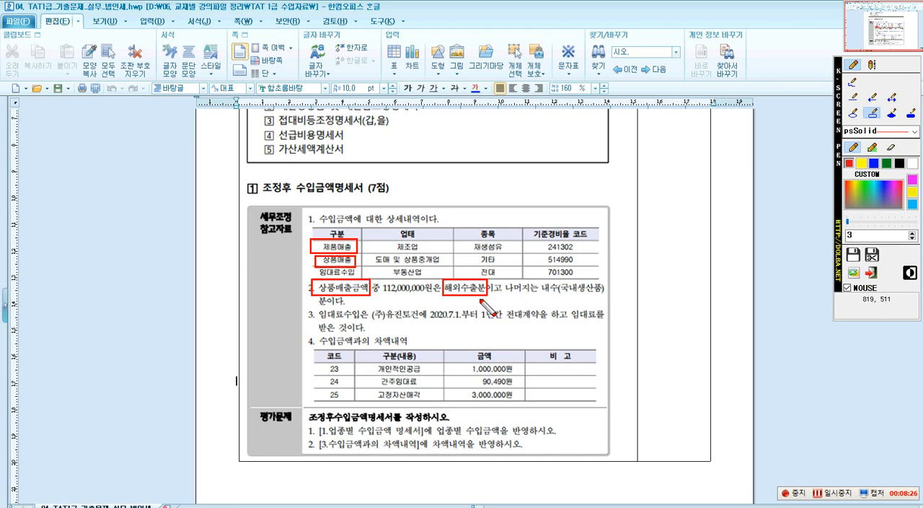
drag(379, 281, 428, 296)
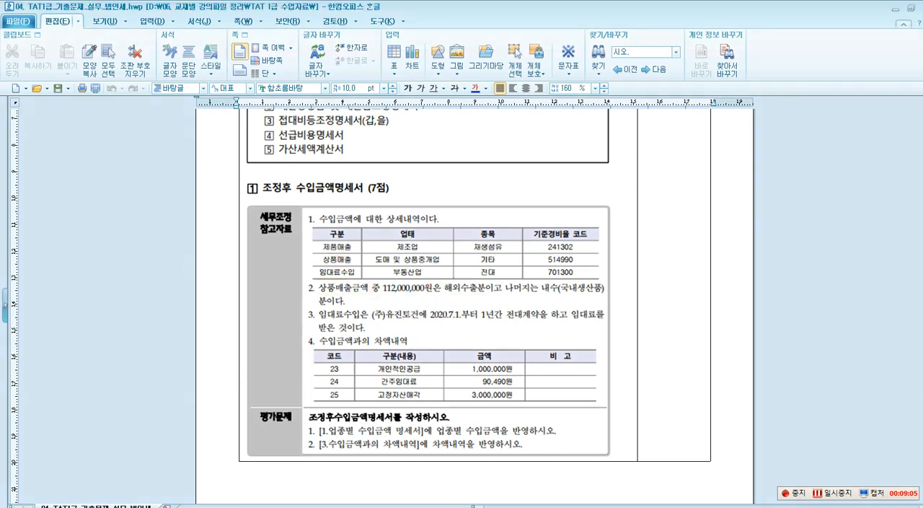
click(895, 7)
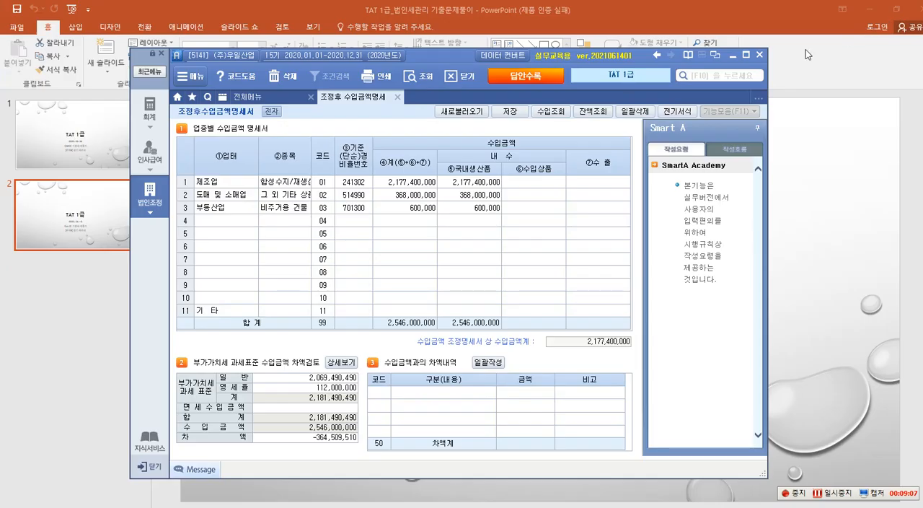
Mark the 영세율 amount, row 2 and its 수출 cell with the screen pen, link them with an arrow, and circle row 2's 국내생산품 amount.
key(F2)
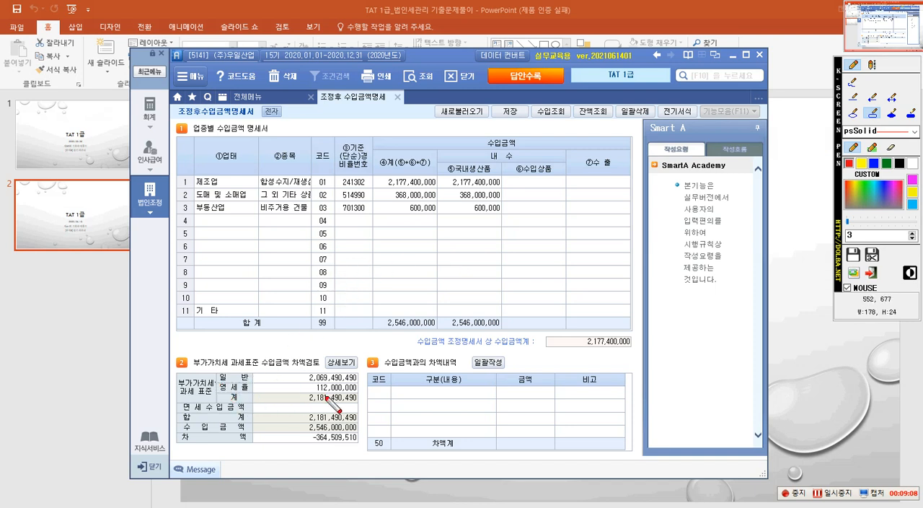
drag(215, 382, 358, 394)
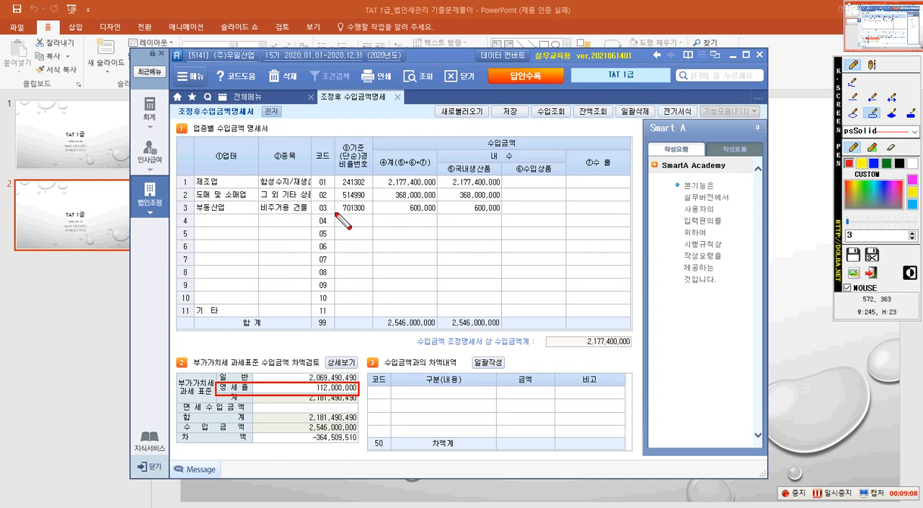
drag(196, 192, 504, 202)
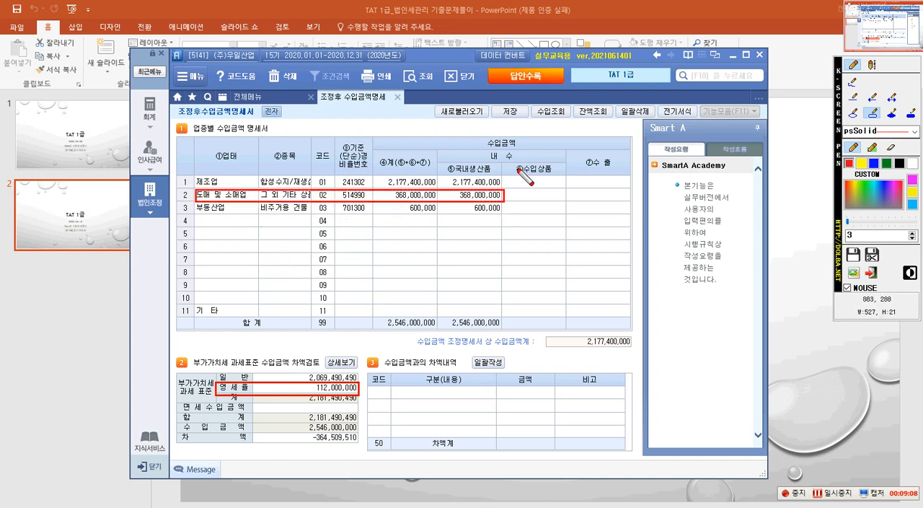
drag(567, 191, 626, 200)
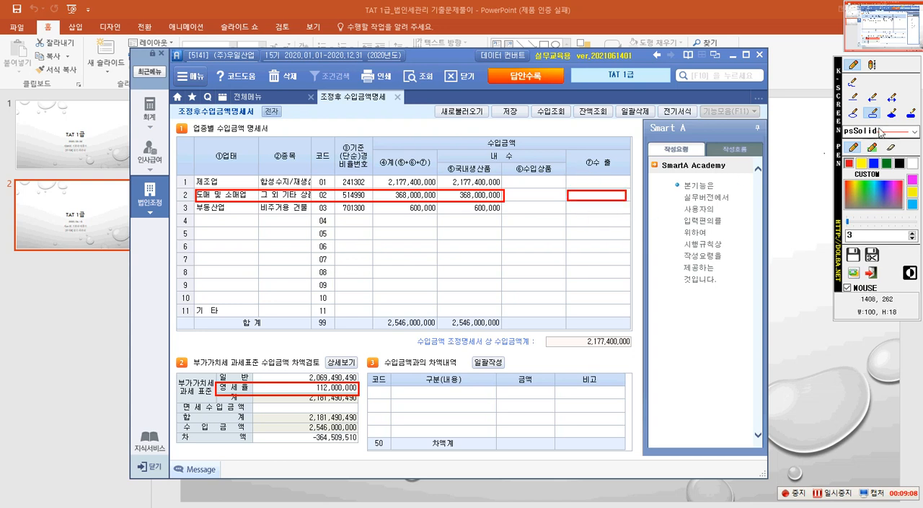
click(874, 99)
drag(360, 380, 567, 200)
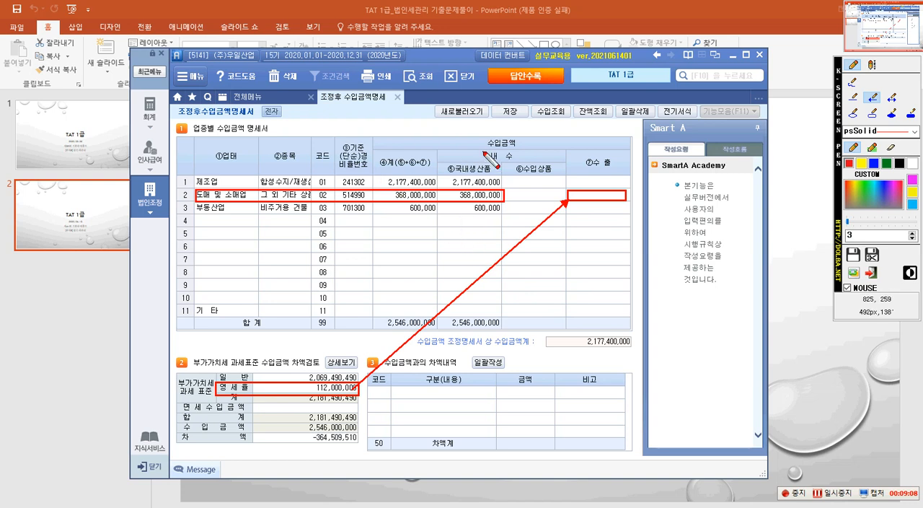
click(853, 114)
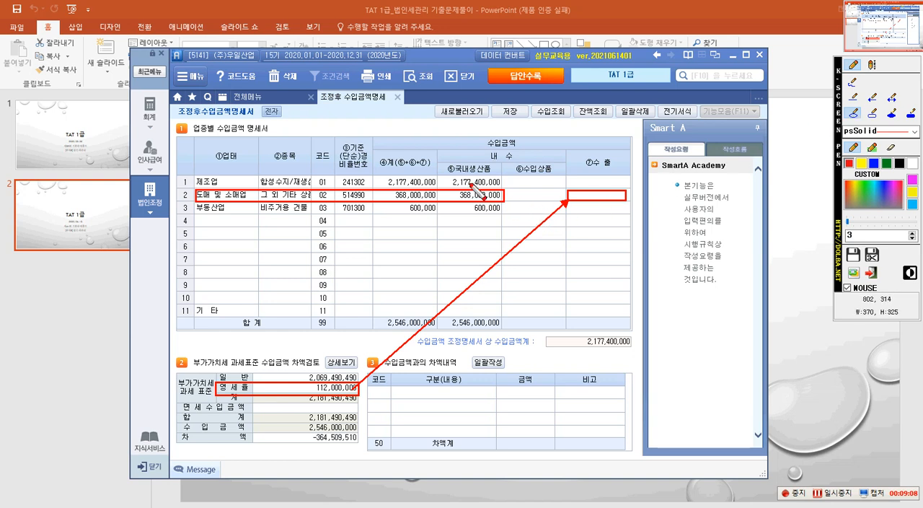
mouse_move(466, 189)
mouse_down()
mouse_move(451, 196)
mouse_move(457, 206)
mouse_move(506, 210)
mouse_up()
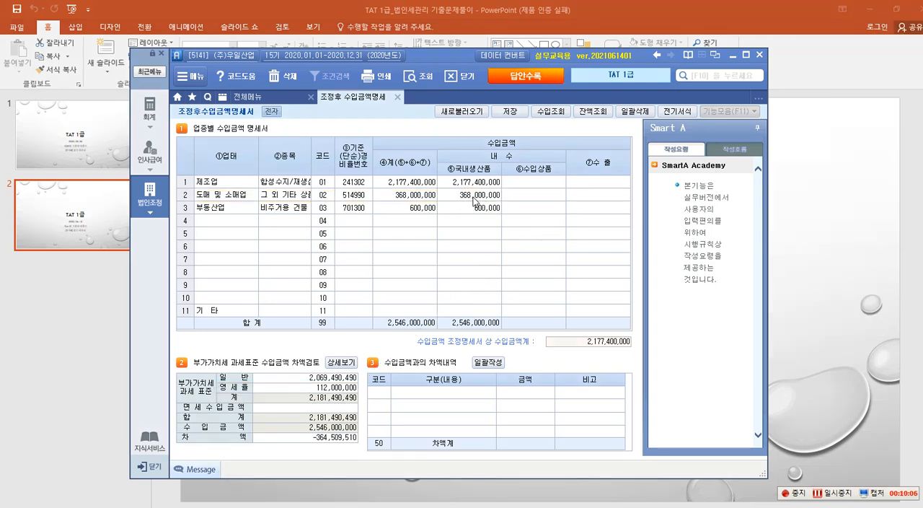
Dismiss the pen marks and set the 국내생산품 amount of the 도매 및 소매업 row to 256,000,000.
click(476, 196)
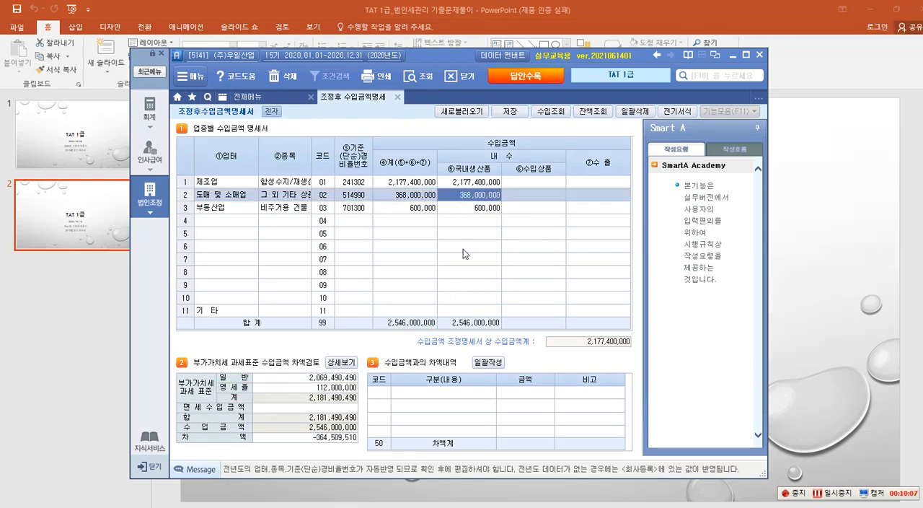
text(258)
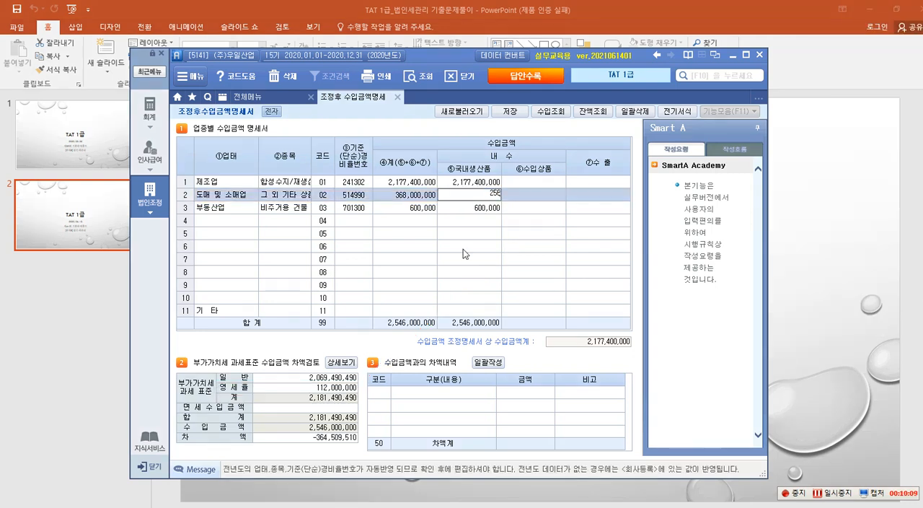
text(0000000)
key(Return)
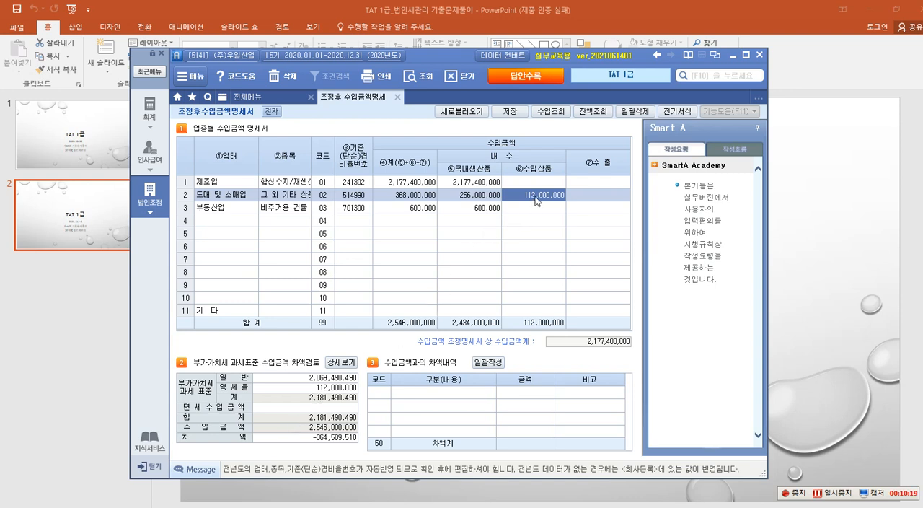
Clear the 수입상품 amount of the 도매 및 소매업 row so that 112,000,000 is assigned to 수출.
key(space)
key(Return)
key(Return)
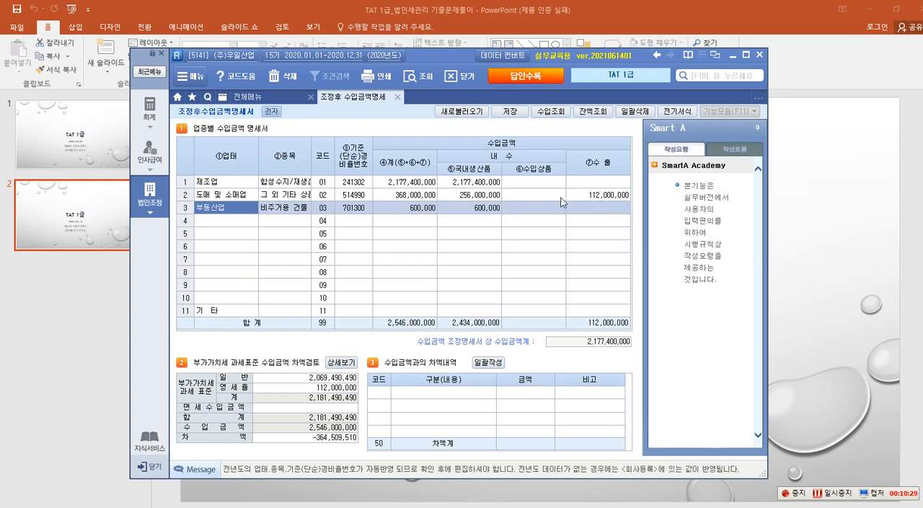
click(533, 196)
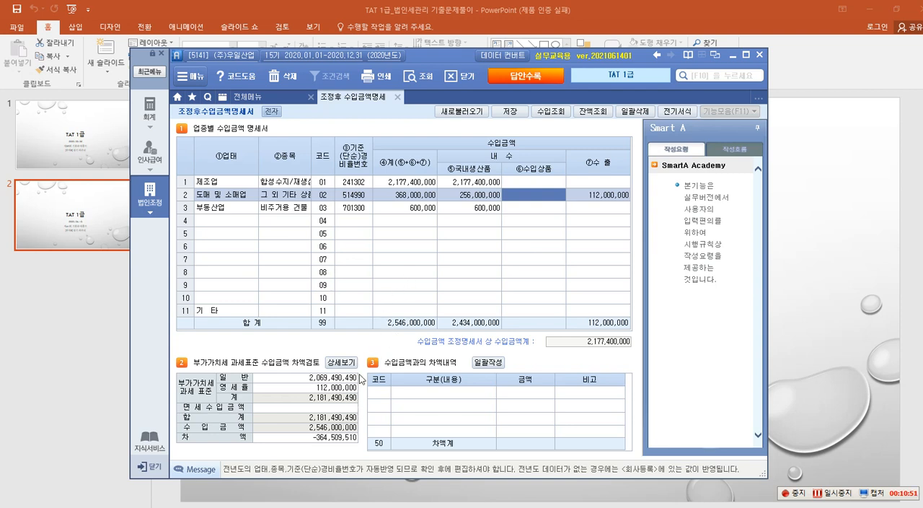
Replace the 제조업 row's total with the 제품매출 amount of 1,808,800,000 from the revenue lookup.
click(339, 402)
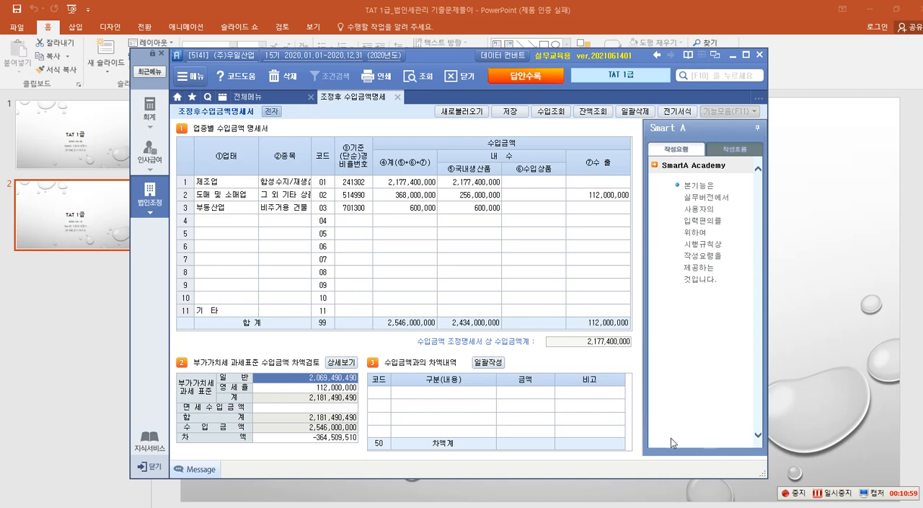
click(833, 493)
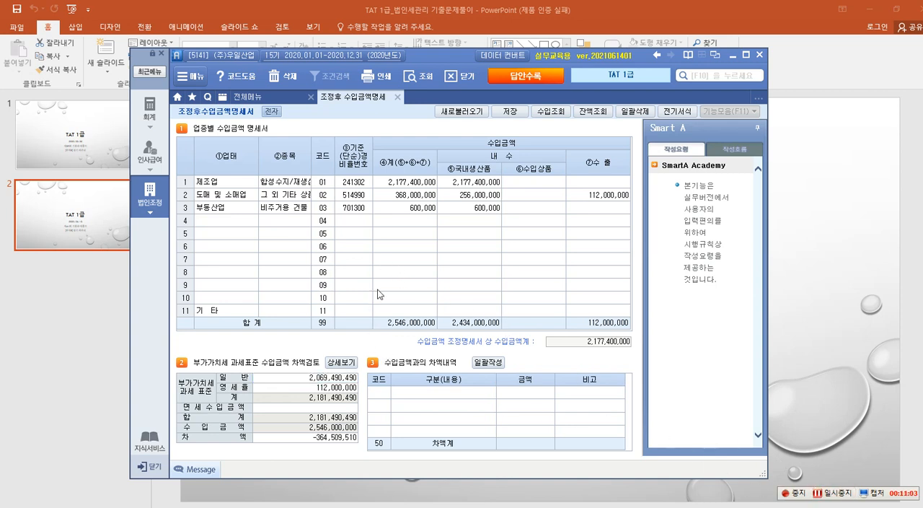
click(424, 221)
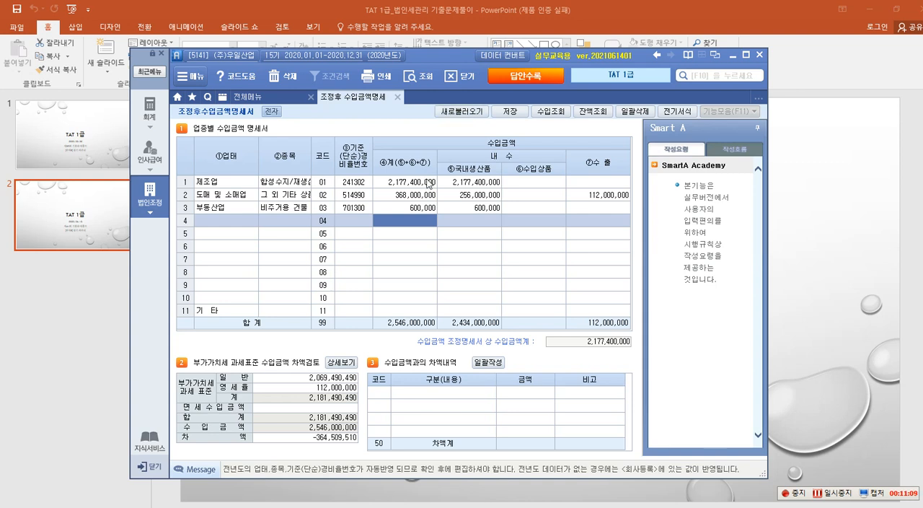
click(401, 186)
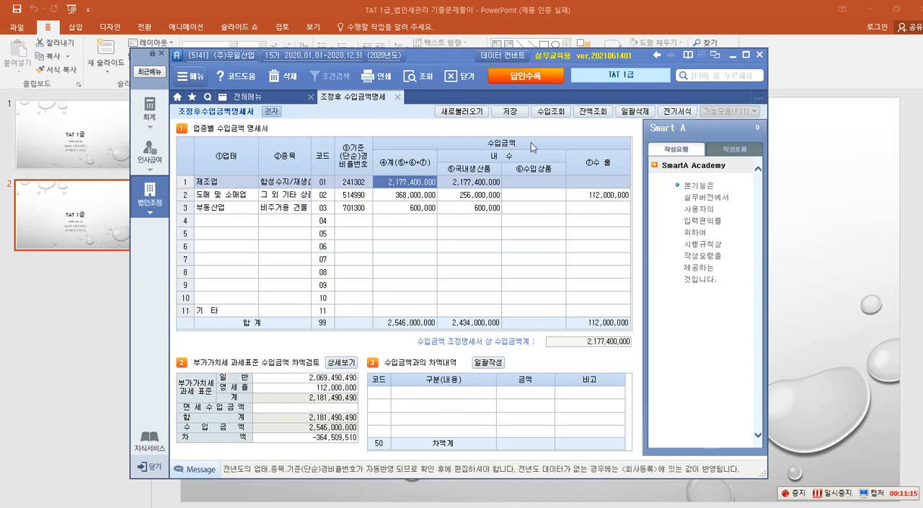
click(550, 112)
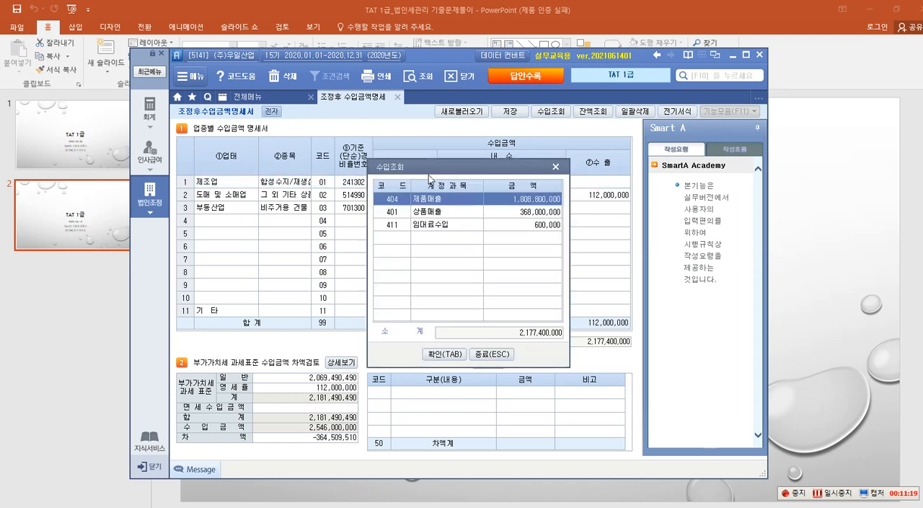
drag(466, 168, 532, 167)
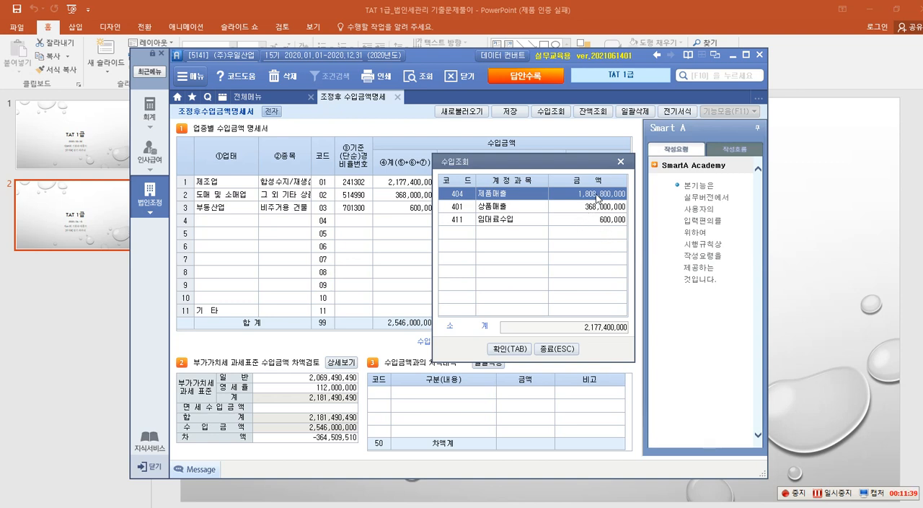
click(511, 349)
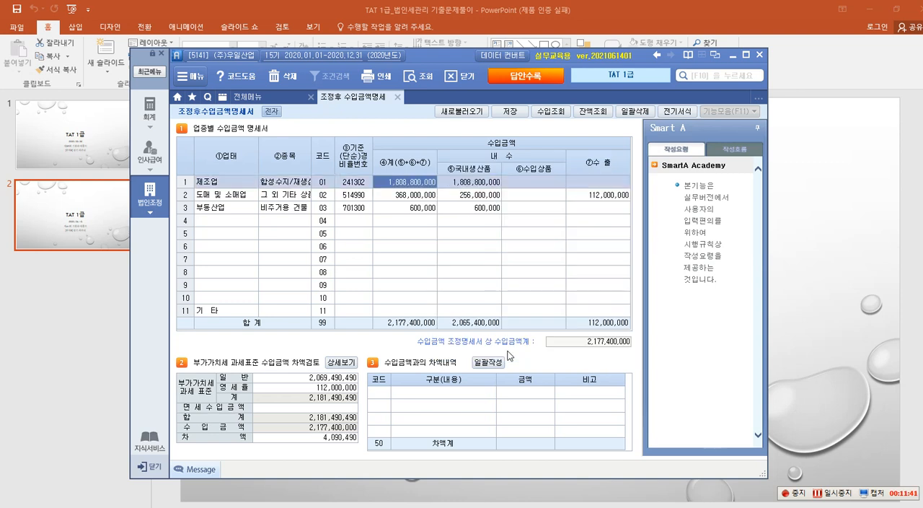
Reopen the revenue lookup, frame its 제품매출, 상품매출 and 임대료수입 rows with the screen pen, and close it without applying anything.
click(456, 221)
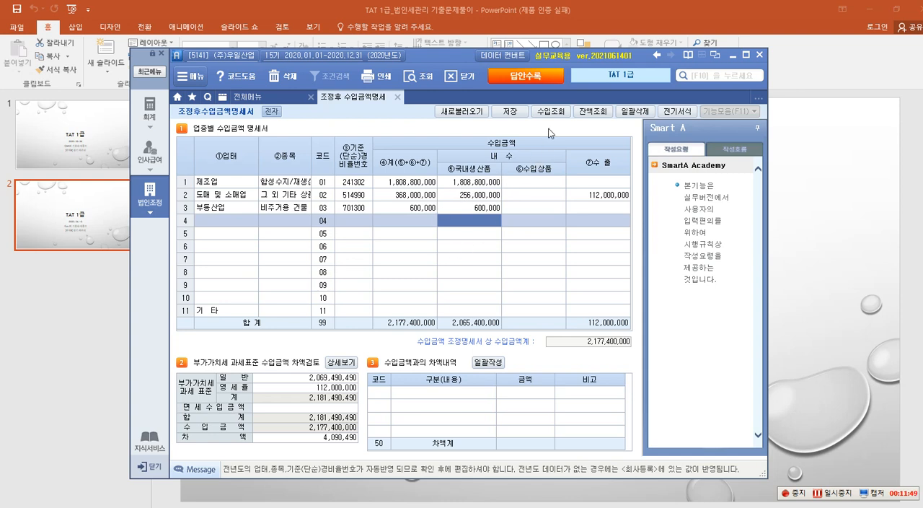
click(552, 114)
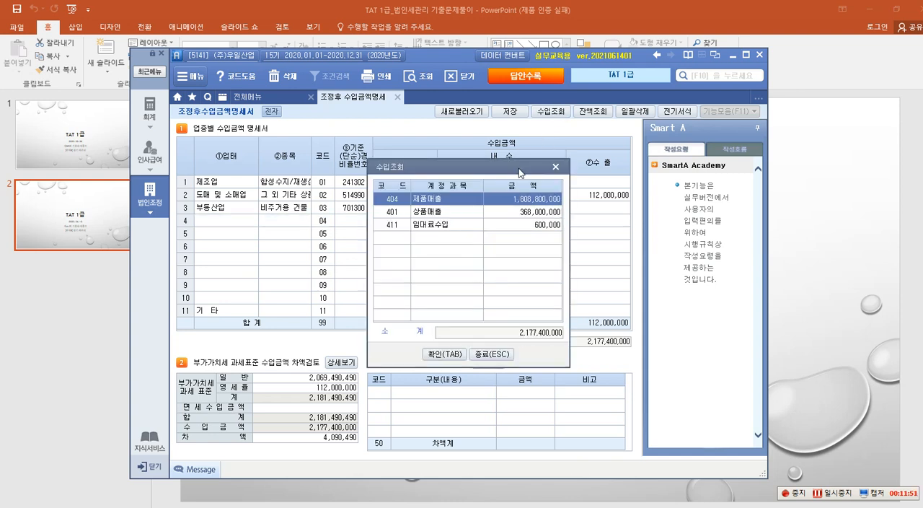
key(ctrl+2)
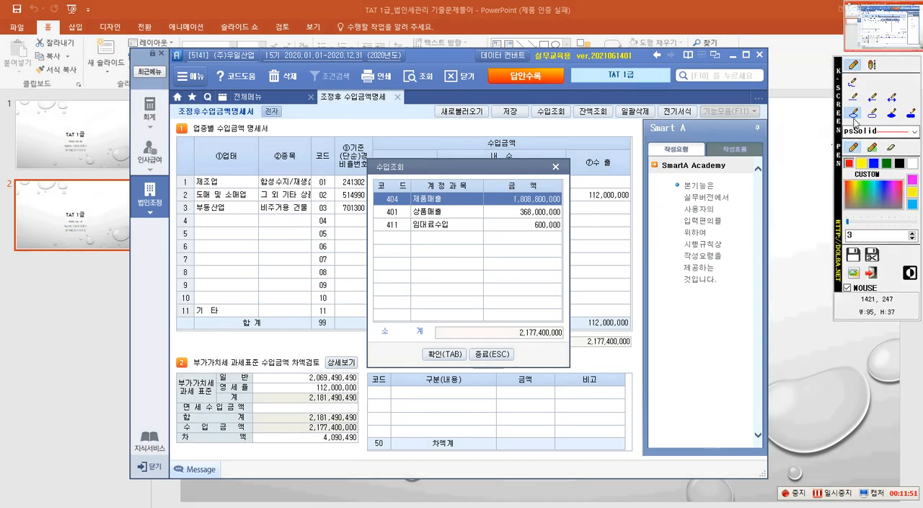
click(872, 113)
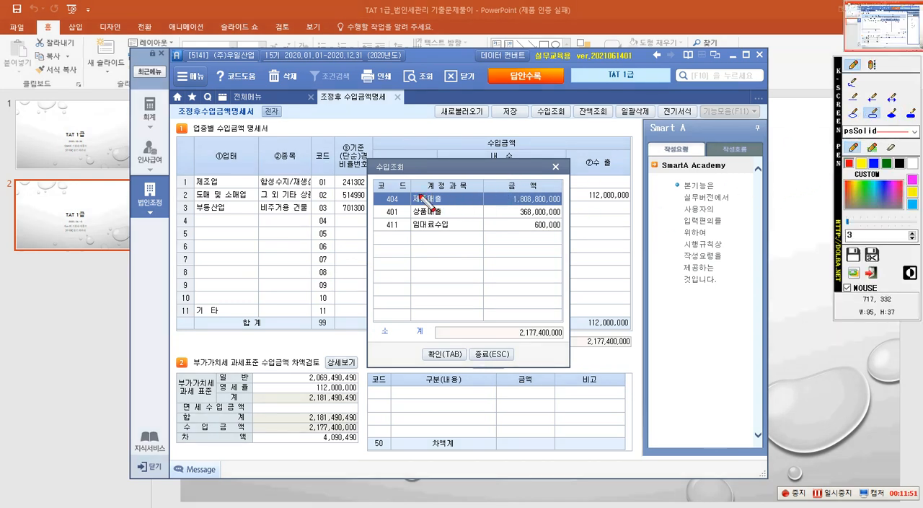
mouse_move(373, 192)
mouse_down()
mouse_move(488, 233)
mouse_move(563, 230)
mouse_up()
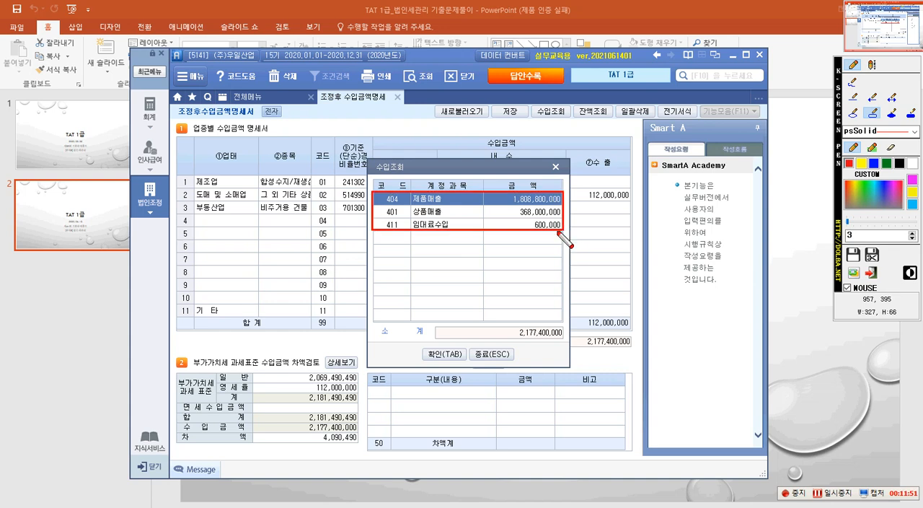
key(Escape)
click(493, 357)
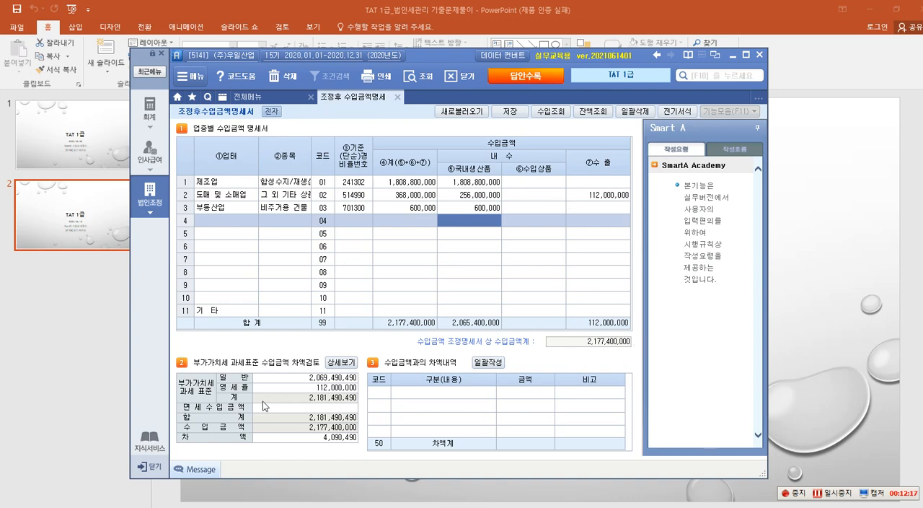
Frame the VAT base 계, 수입금액, 차액 amount and the 수입금액과의 차액내역 section with the screen pen, then remove the marks.
key(ctrl+F2)
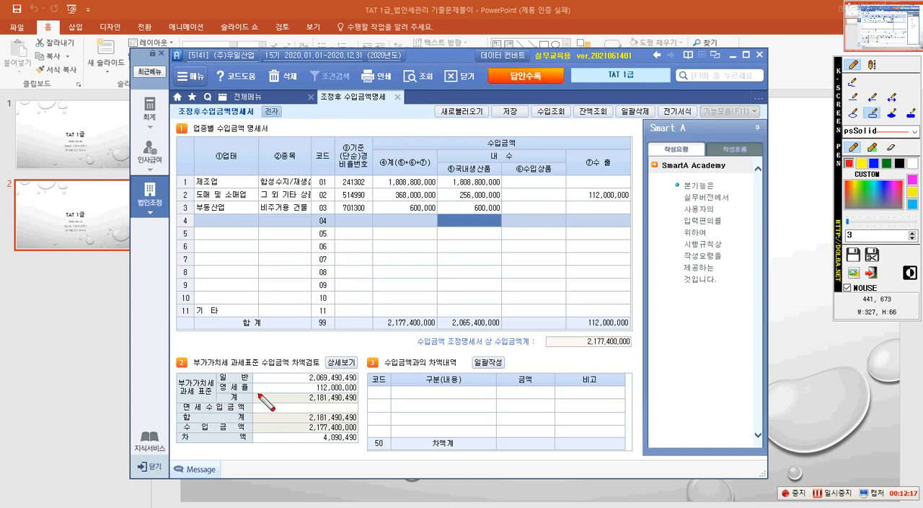
drag(218, 391, 359, 403)
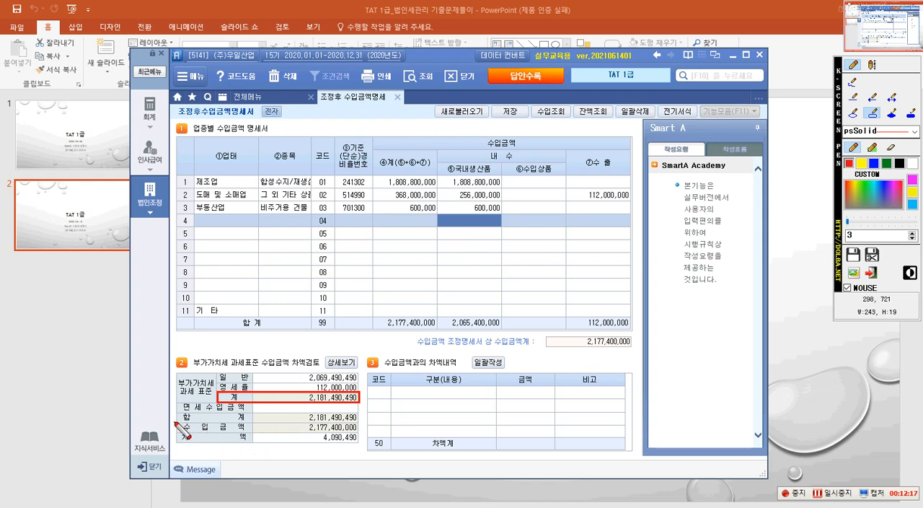
mouse_move(179, 421)
mouse_down()
mouse_move(220, 433)
mouse_move(358, 432)
mouse_move(347, 446)
mouse_move(356, 445)
mouse_up()
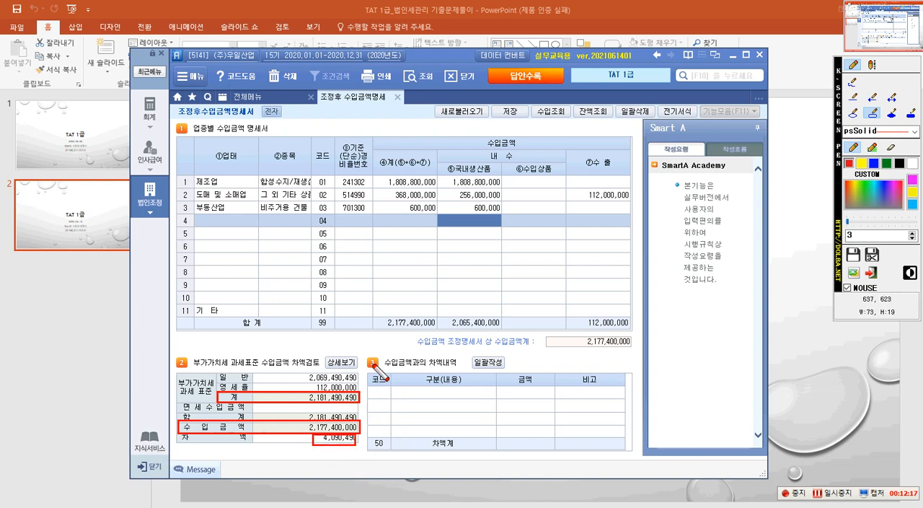
mouse_move(370, 357)
mouse_down()
mouse_move(457, 434)
mouse_move(504, 441)
mouse_up()
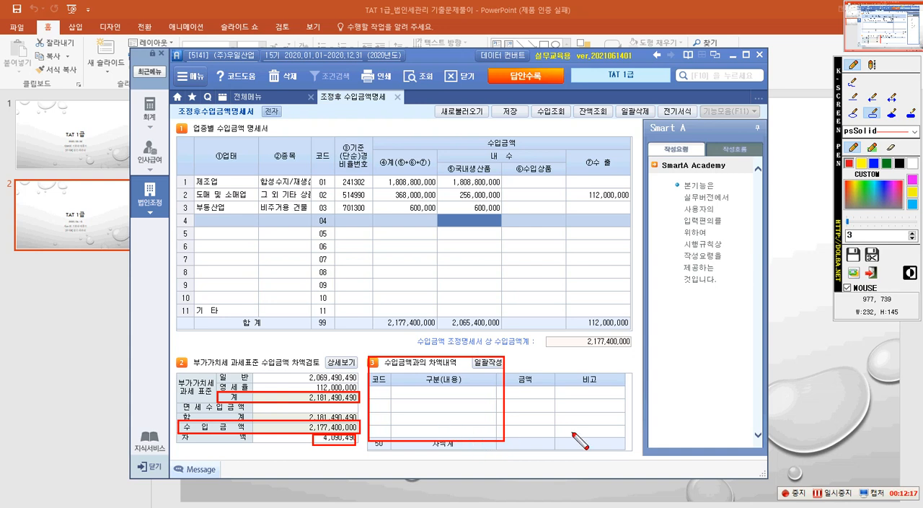
key(Escape)
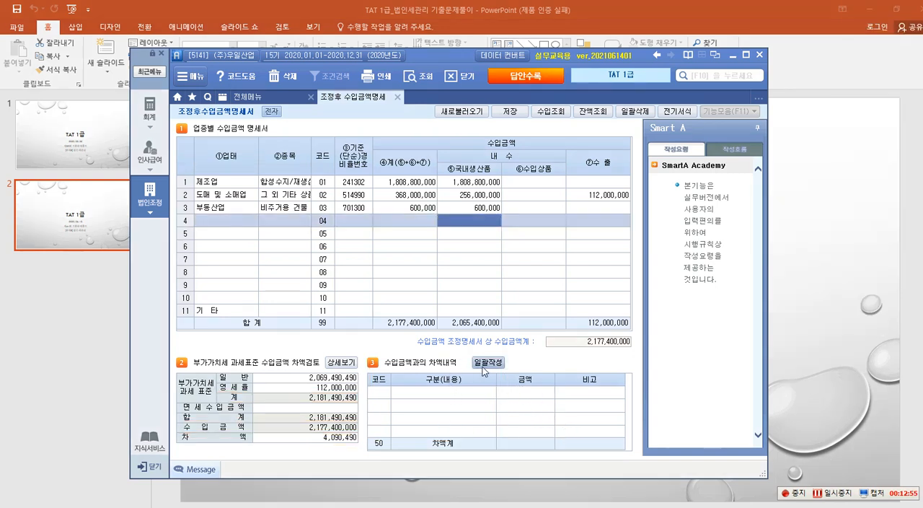
Open the batch entry for 차액내역, frame items 21 to 32 with the screen pen, and select the 당기금액 cell of 개인적공급.
click(484, 364)
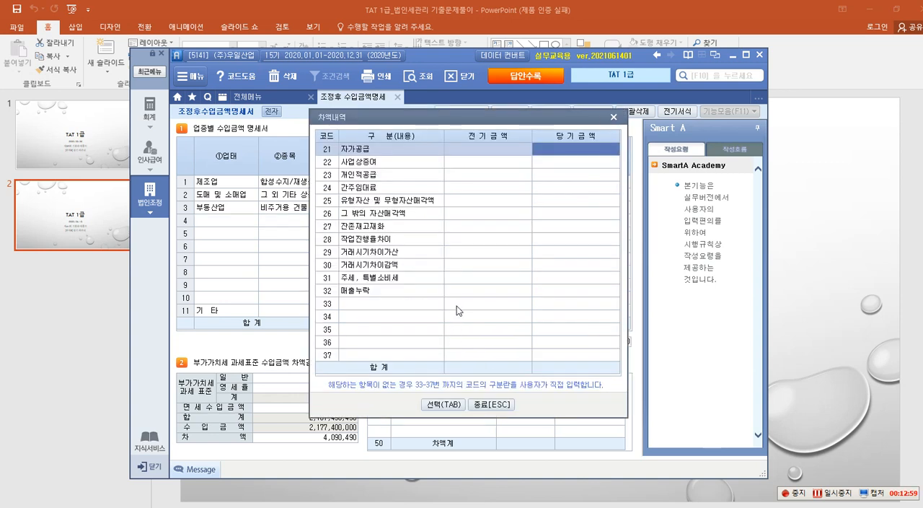
key(F12)
click(874, 113)
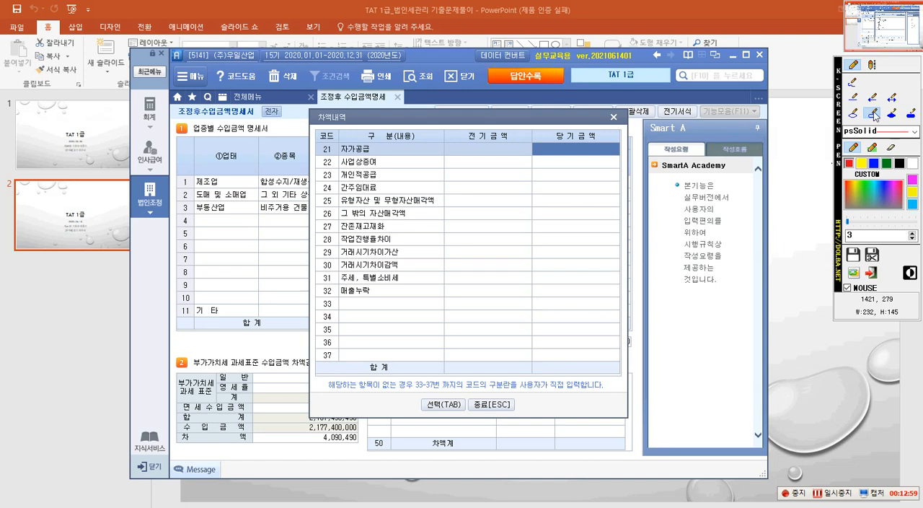
drag(337, 143, 445, 297)
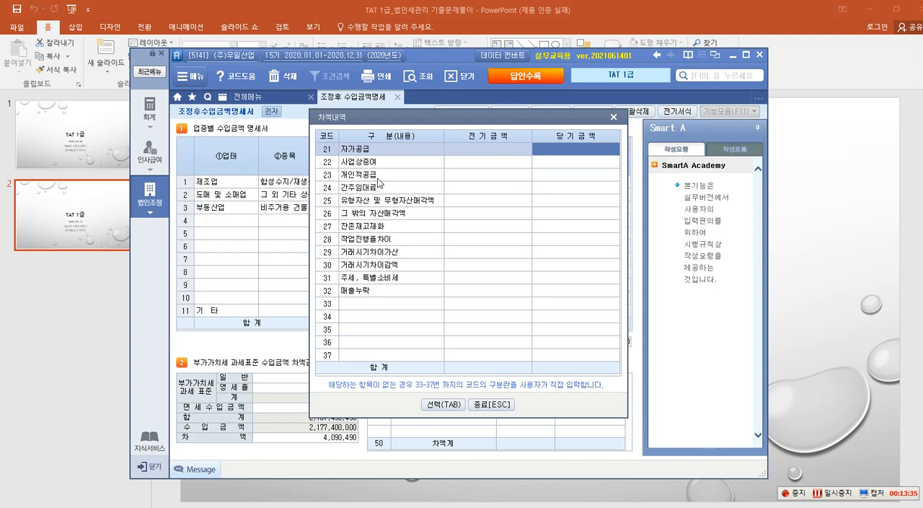
click(522, 173)
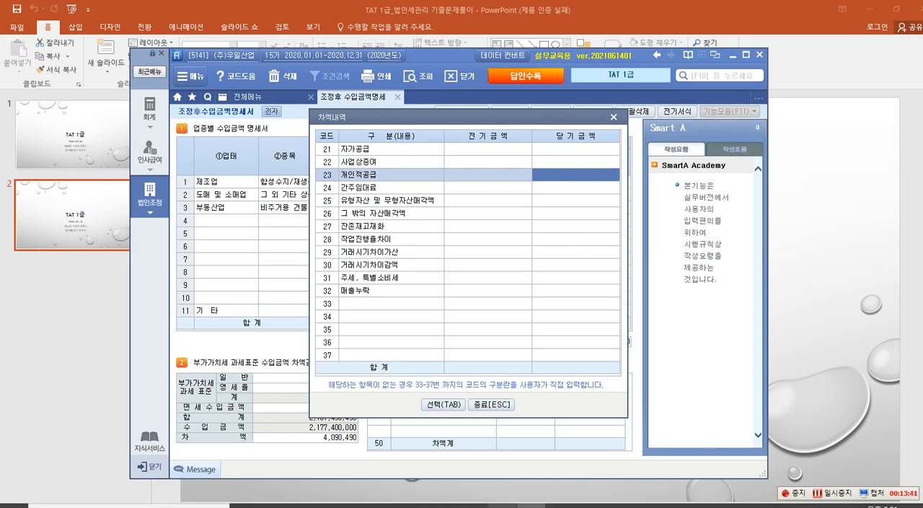
Switch to the Hancom Hangul exam document and frame the 개인적인공급 row and item 4's 코드-to-금액 columns with the screen pen.
click(503, 505)
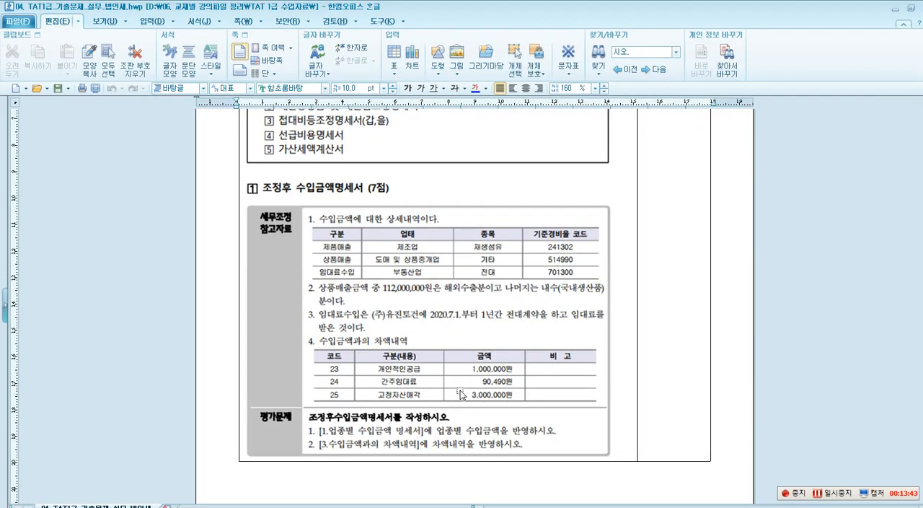
key(F12)
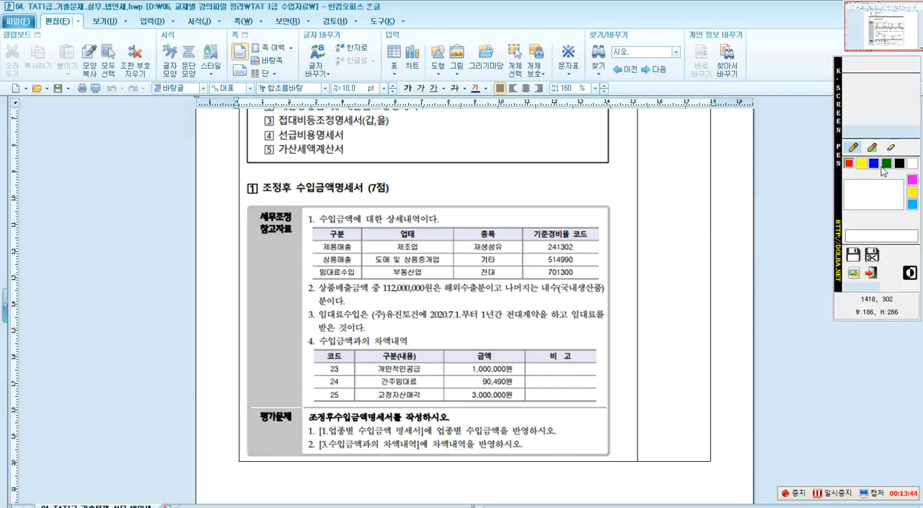
click(874, 115)
drag(323, 361, 524, 377)
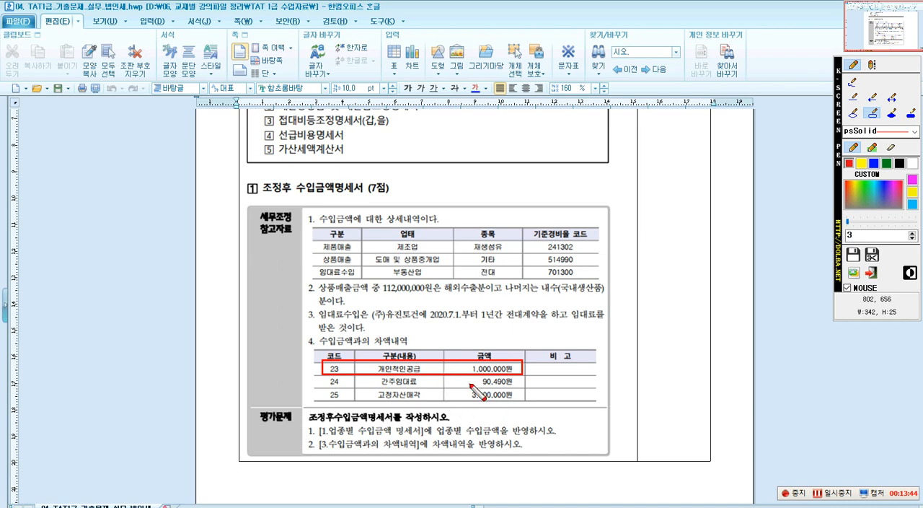
drag(409, 402, 526, 402)
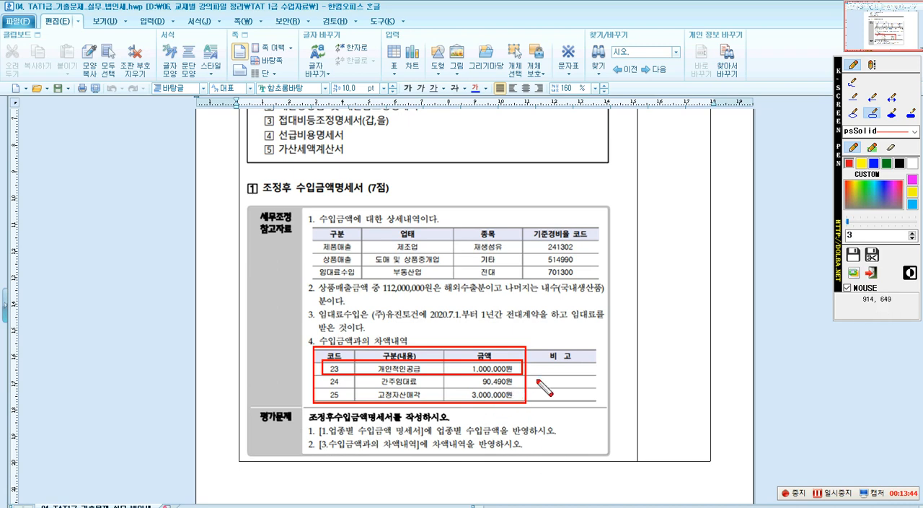
Add the screen pen text note "-> 법인세법 [수입금액" beside the framed difference table.
click(872, 65)
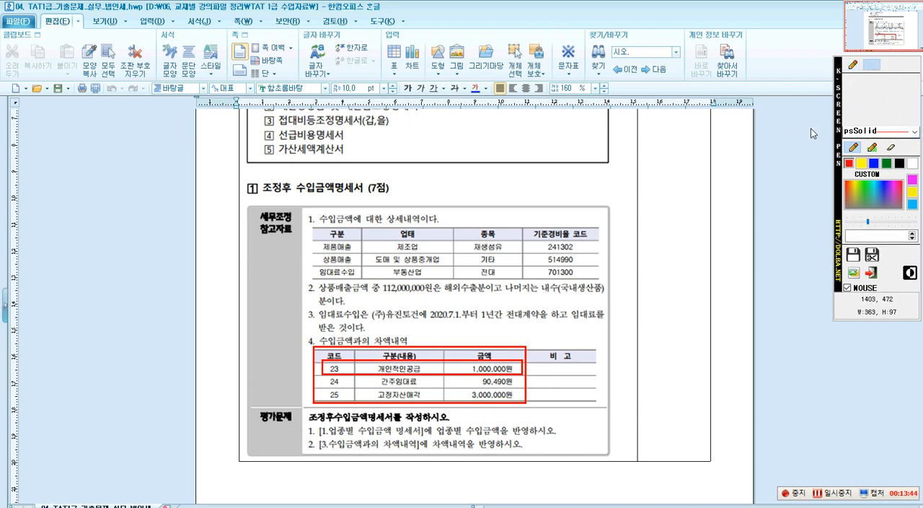
click(547, 390)
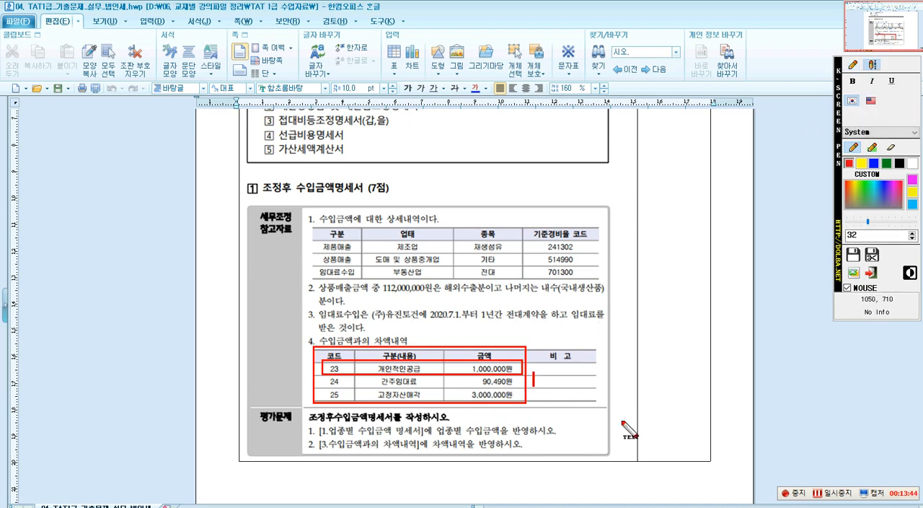
text(->)
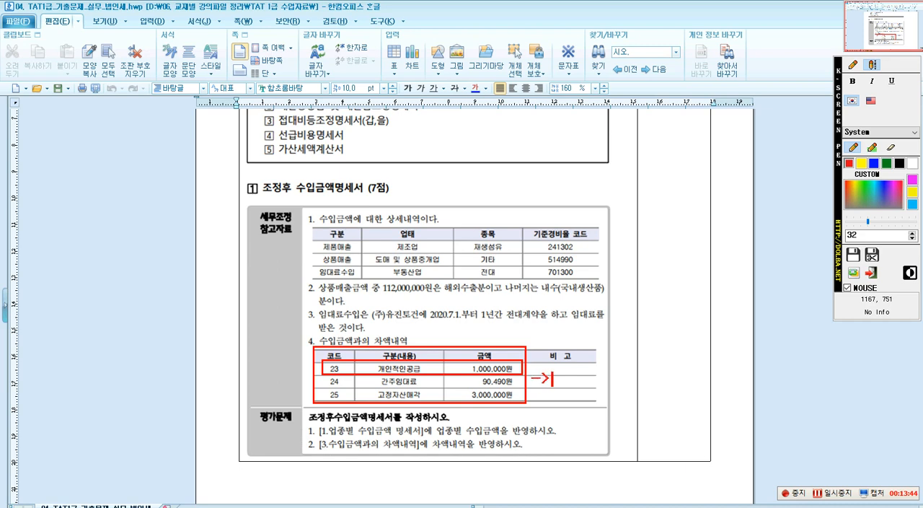
text( 법인세서)
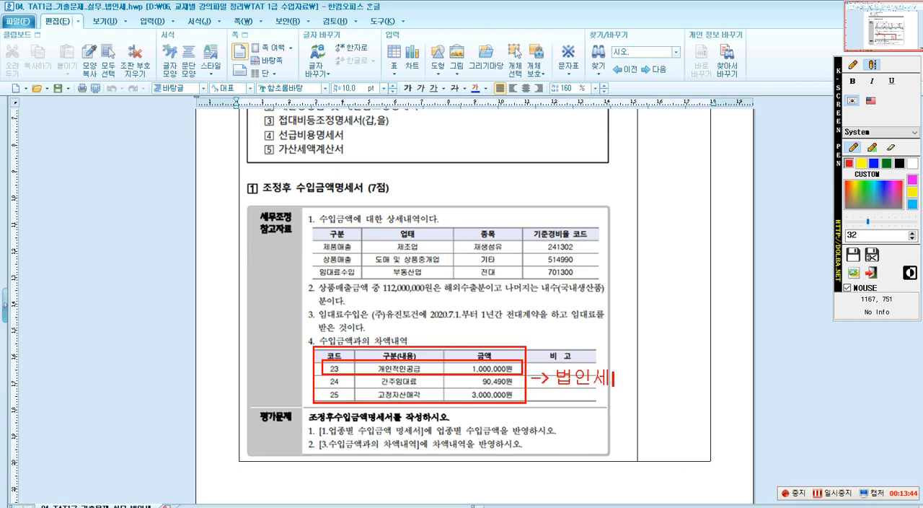
key(BackSpace)
text(법 [수입금액)
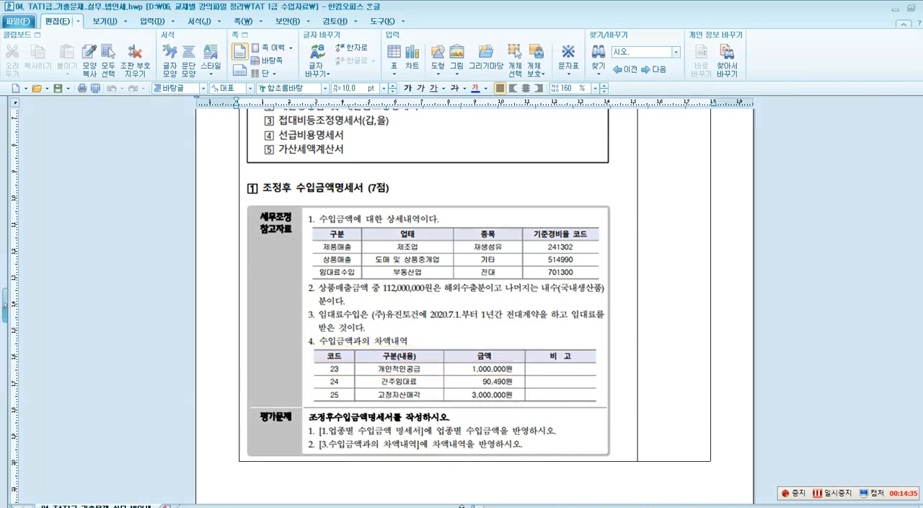
Return to Smart A and set the 당기금액 of code 23 개인적공급 to 1,000,000.
click(895, 8)
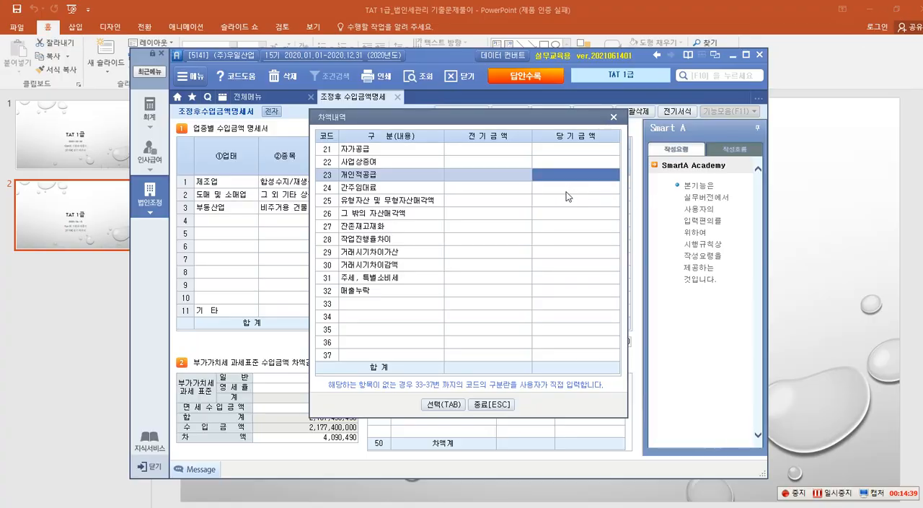
text(1000000)
key(Return)
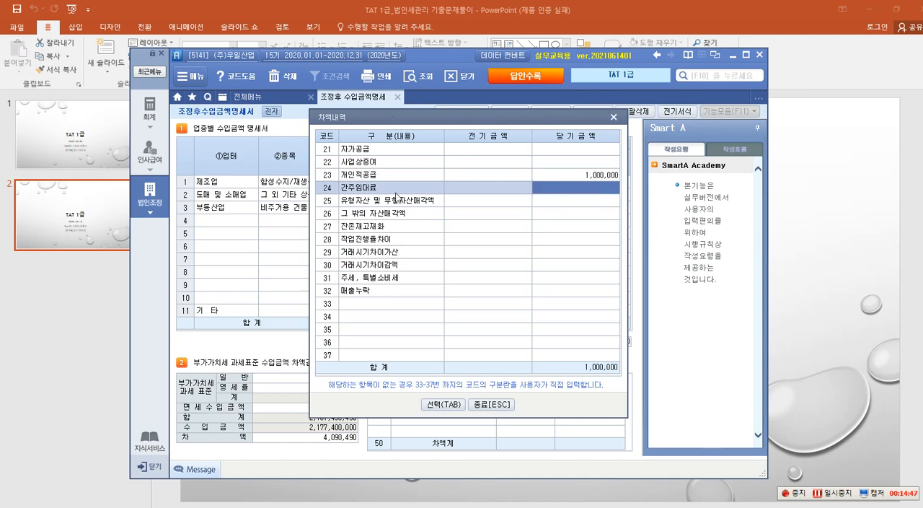
text(50490)
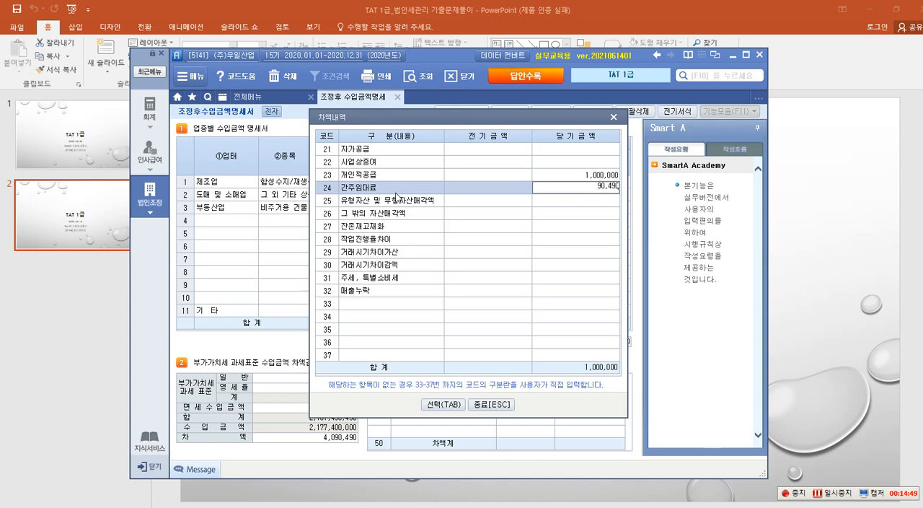
key(Return)
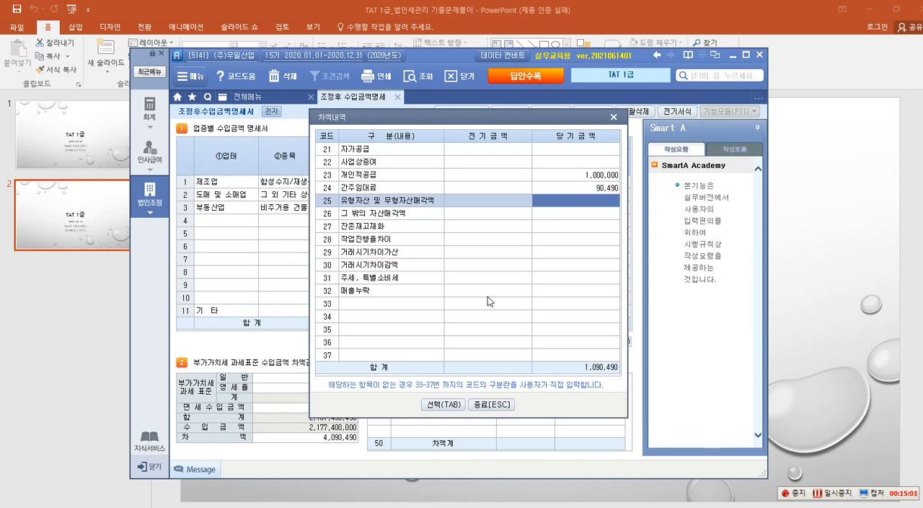
text(3000000)
key(Return)
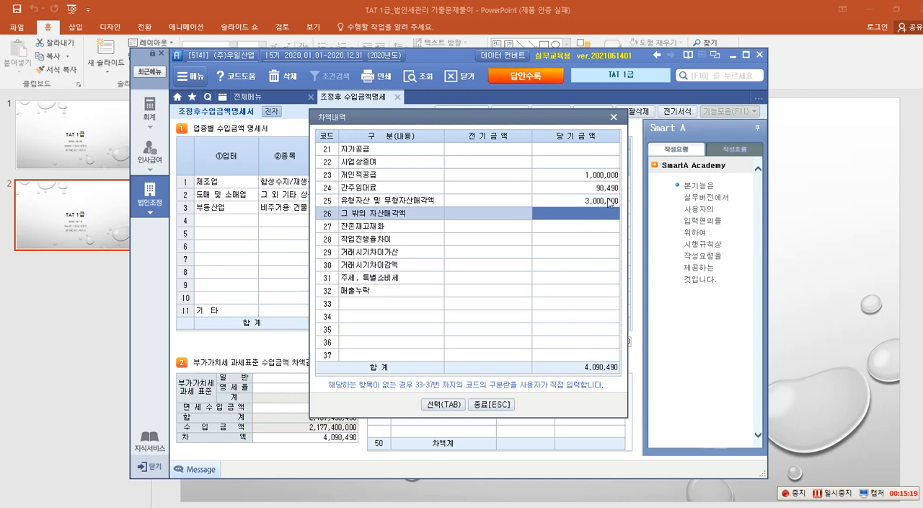
click(491, 404)
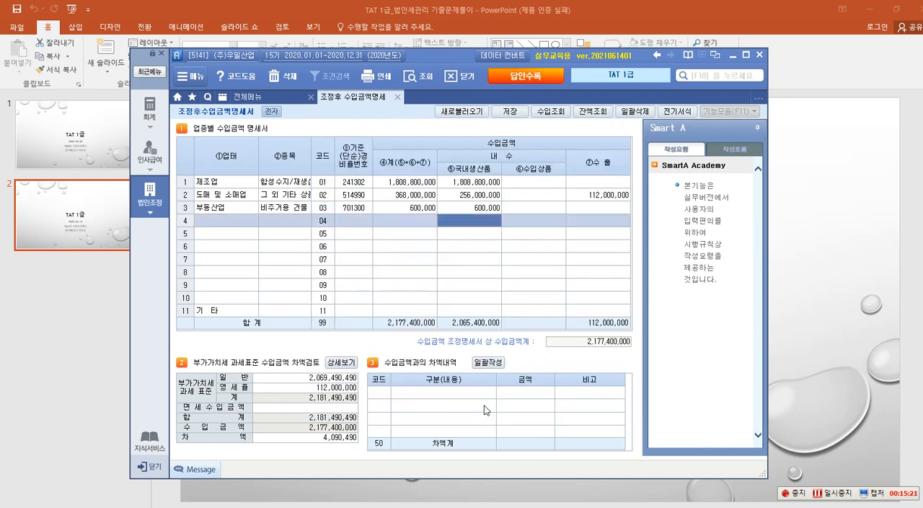
Reopen the batch entry for 차액내역 and set the 당기금액 to 1,000,000 for 개인적공급 and 90,490 for 간주임대료.
click(487, 363)
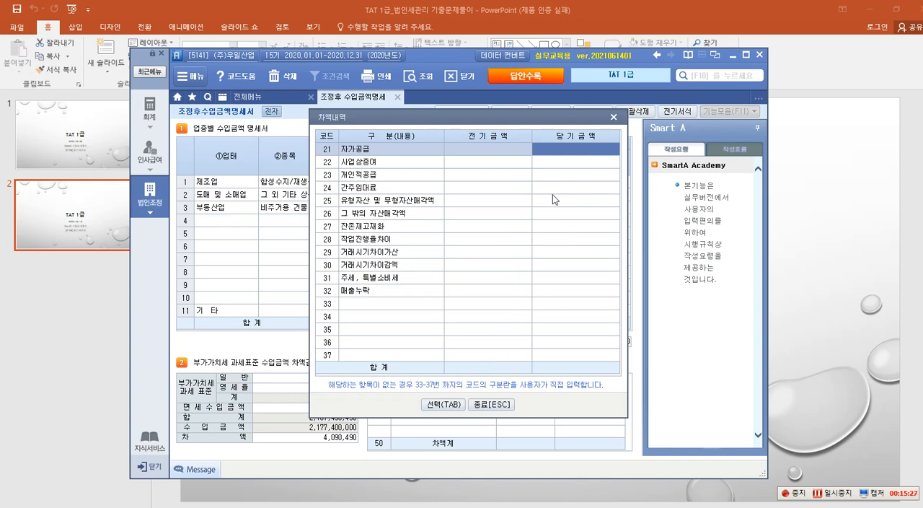
click(578, 175)
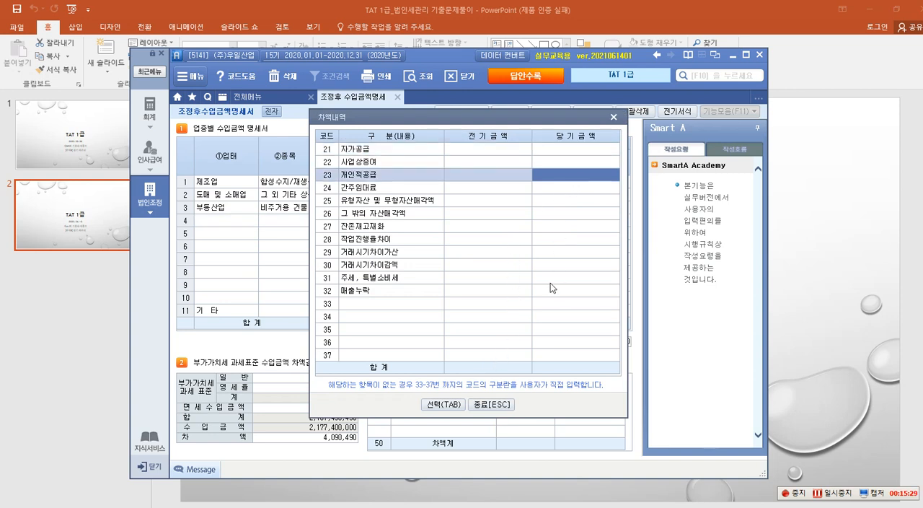
text(1000000)
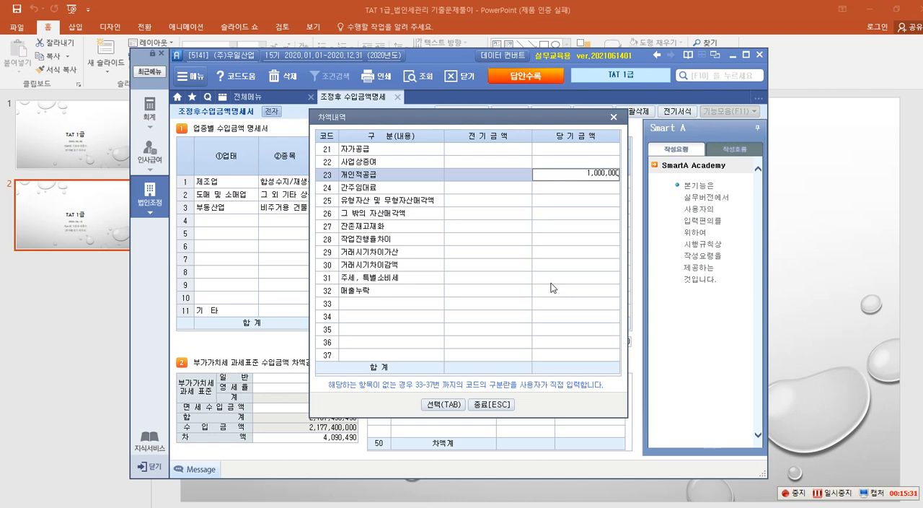
key(Return)
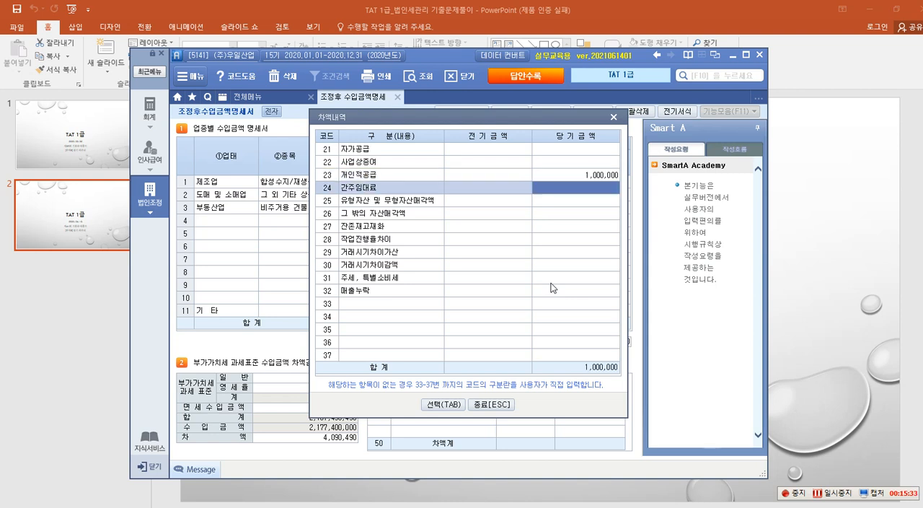
text(90,490)
key(Return)
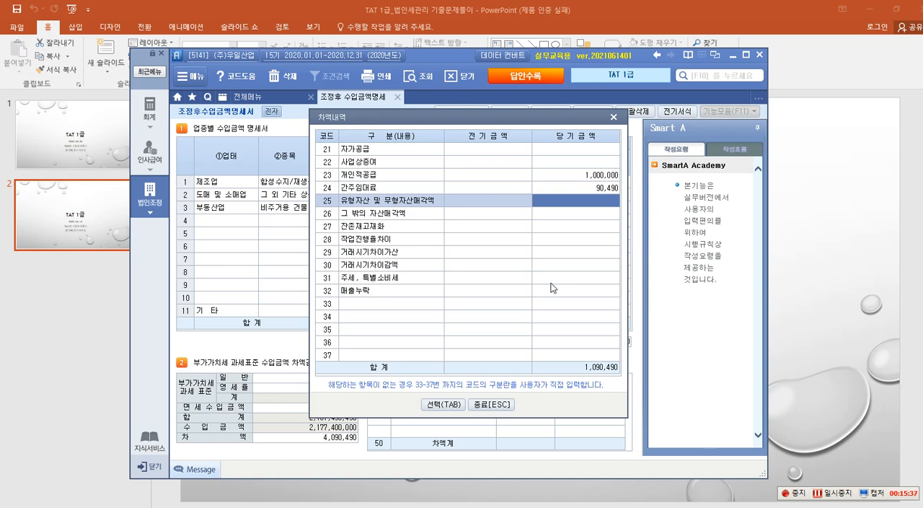
Set the 당기금액 of code 25 유형자산 및 무형자산매각액 to 3,000,000, apply the entries, and save the 조정후 수입금액명세서.
text(3000000)
key(Return)
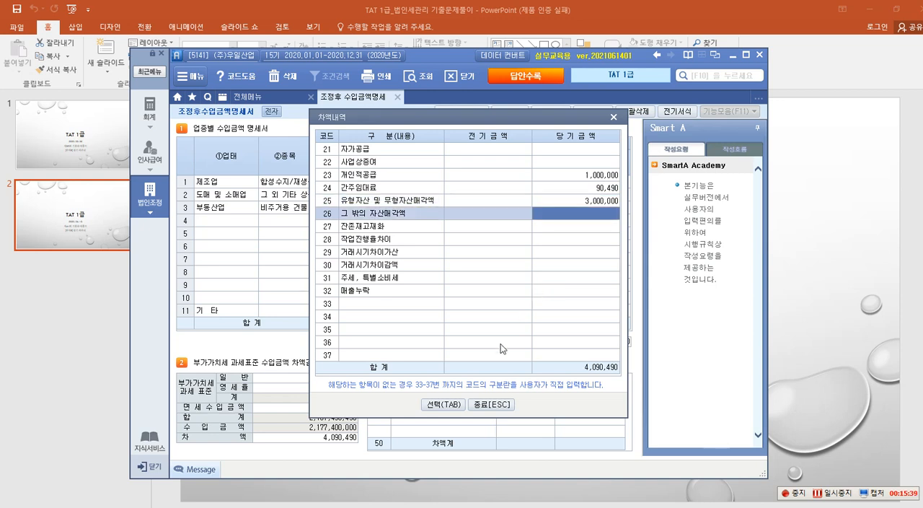
click(441, 405)
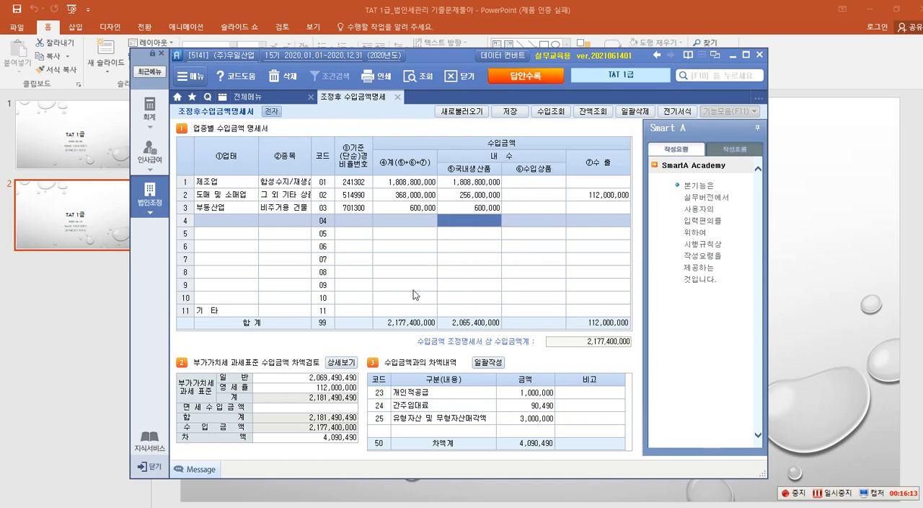
click(515, 115)
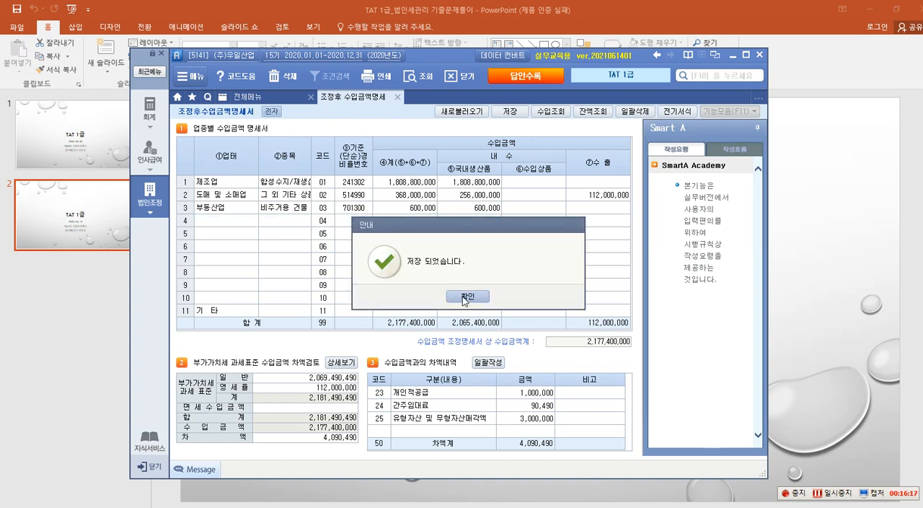
click(465, 296)
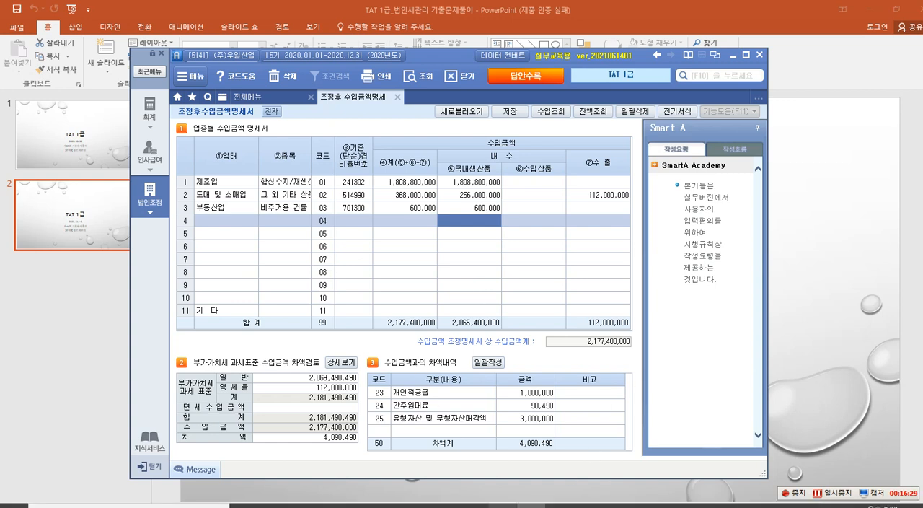
Switch to the Hancom Hangul exam document and read question 2, 대손충당금 및 대손금조정명세서.
click(502, 505)
scroll(417, 308, down, 5)
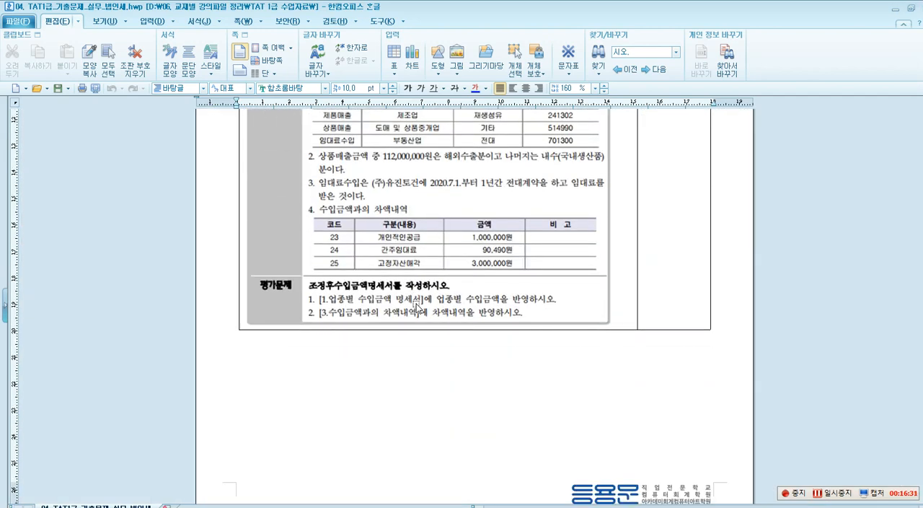
scroll(417, 308, up, 5)
scroll(347, 209, down, 6)
scroll(347, 209, down, 5)
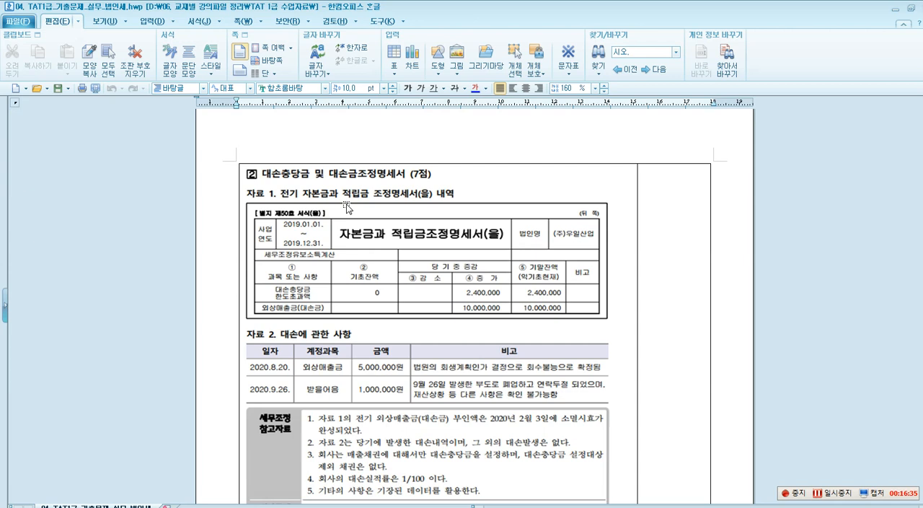
scroll(347, 209, down, 1)
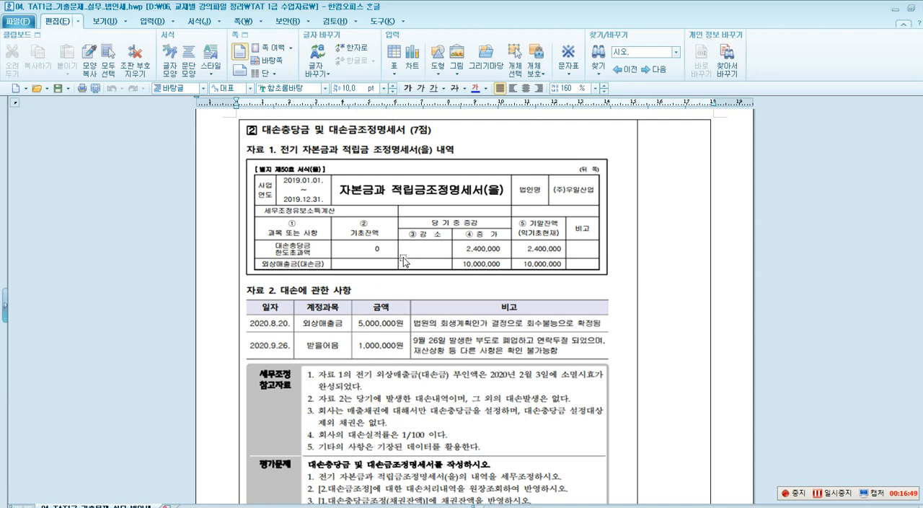
Write the screen pen text note "전기 -> <손금산입> 유보감소" in red beside the question 2 heading.
key(ctrl+alt+k)
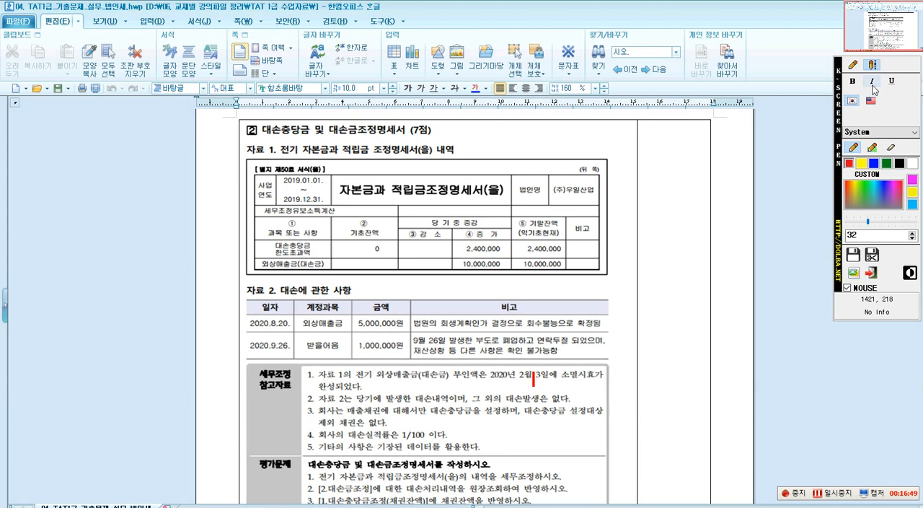
click(868, 68)
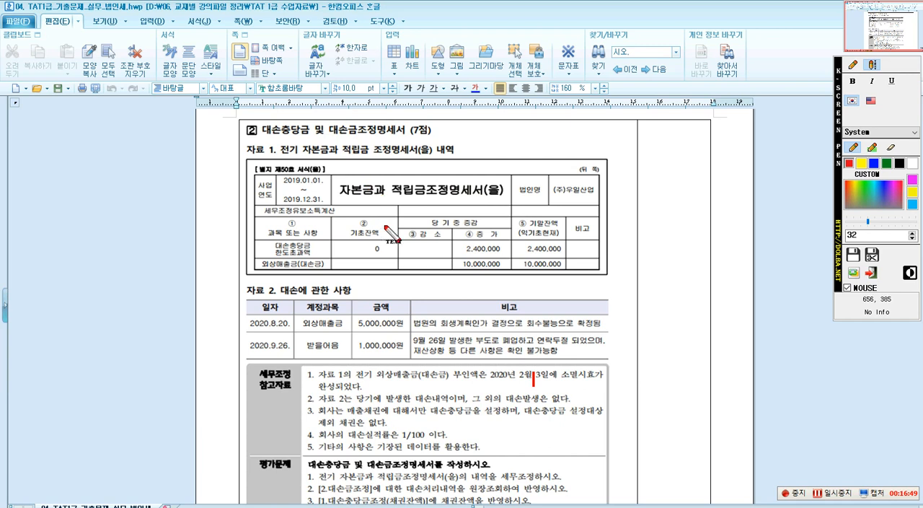
click(490, 121)
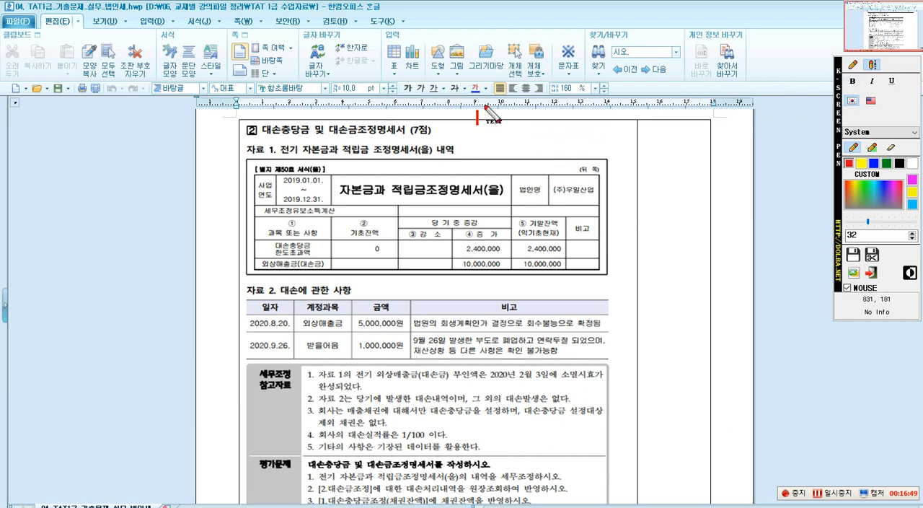
click(483, 101)
click(493, 124)
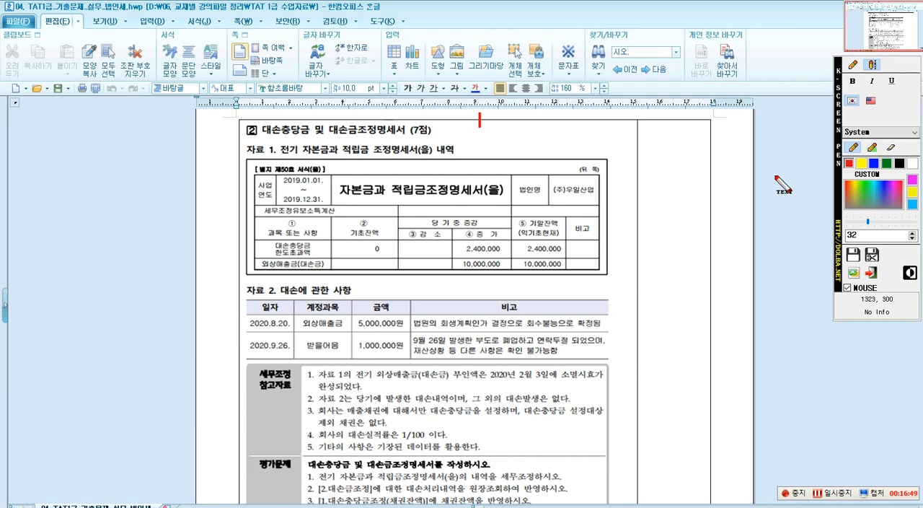
text(전기 ->)
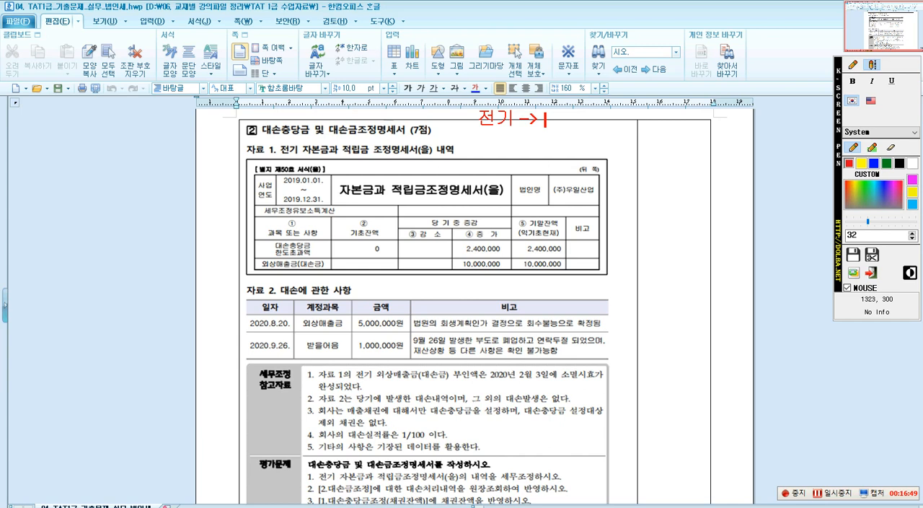
text(손그산이)
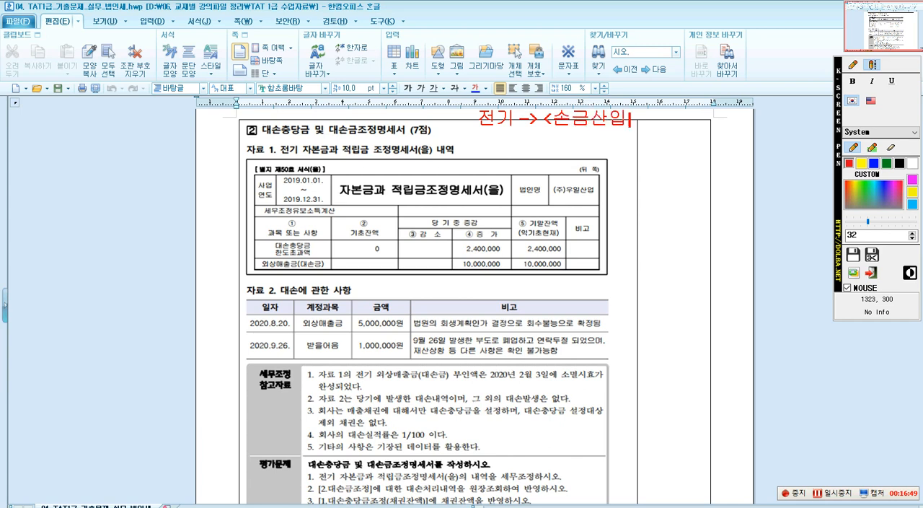
text(> 이)
text(보감)
text(소)
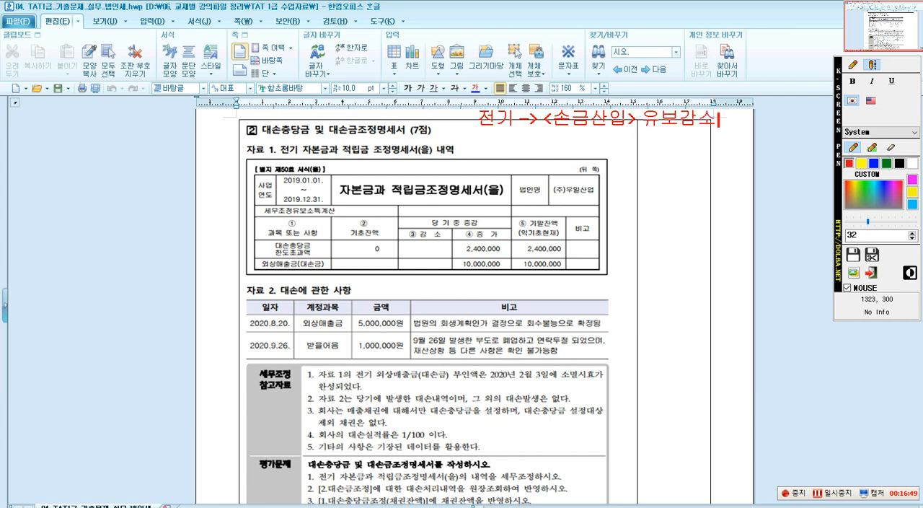
text(당기 ->)
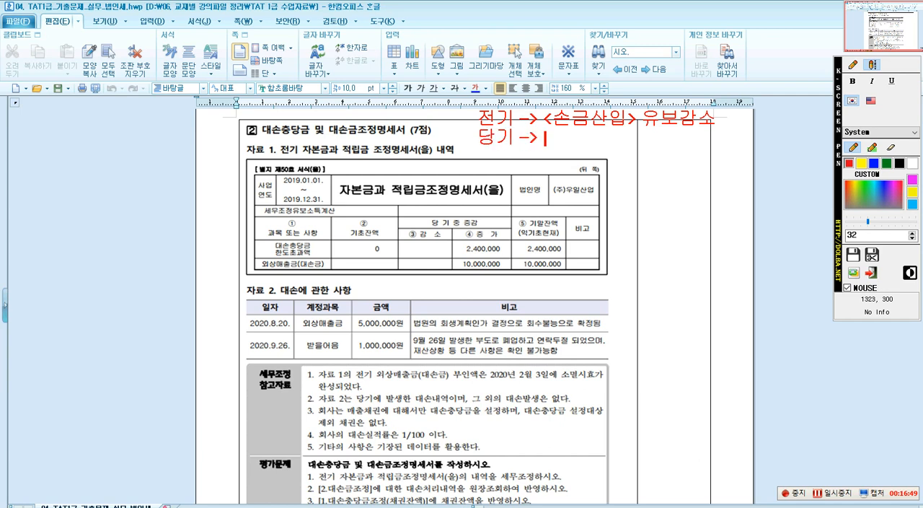
text( <손ㄱ)
text(불시)
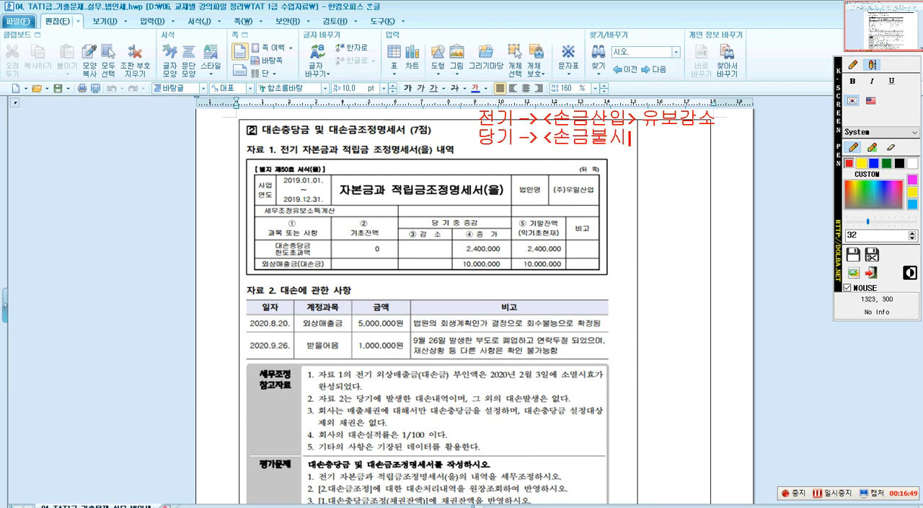
key(BackSpace)
text(산입> 유보)
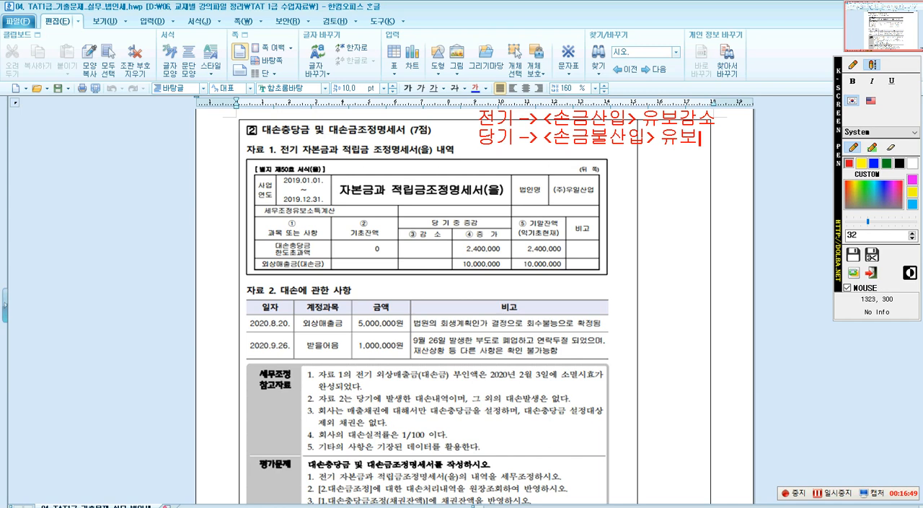
Add a third line to the note reading "한도초과액 -> <손금불산입> 유보".
key(Return)
text(한도초과액)
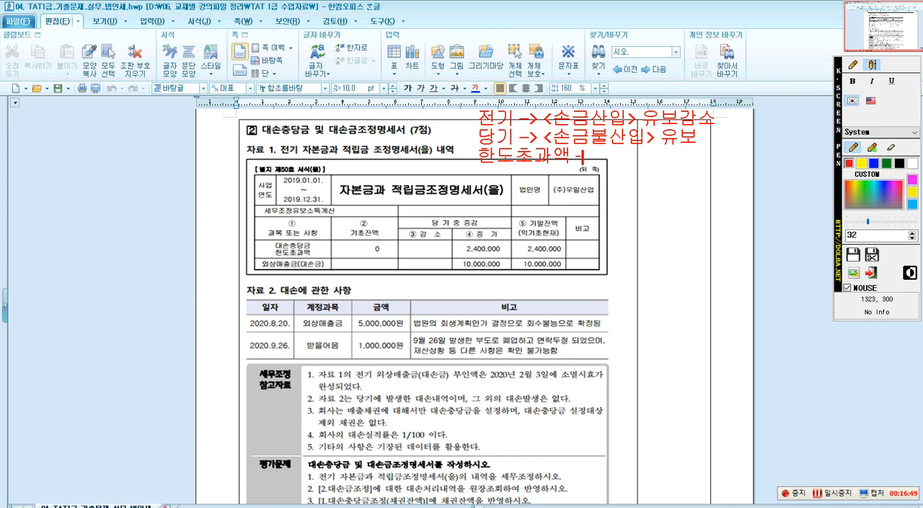
text( -> <손금)
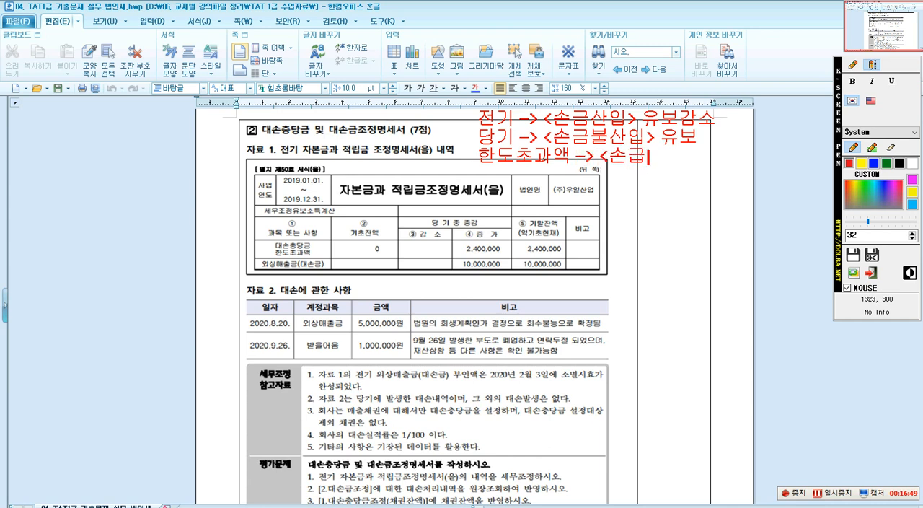
text(불산입)
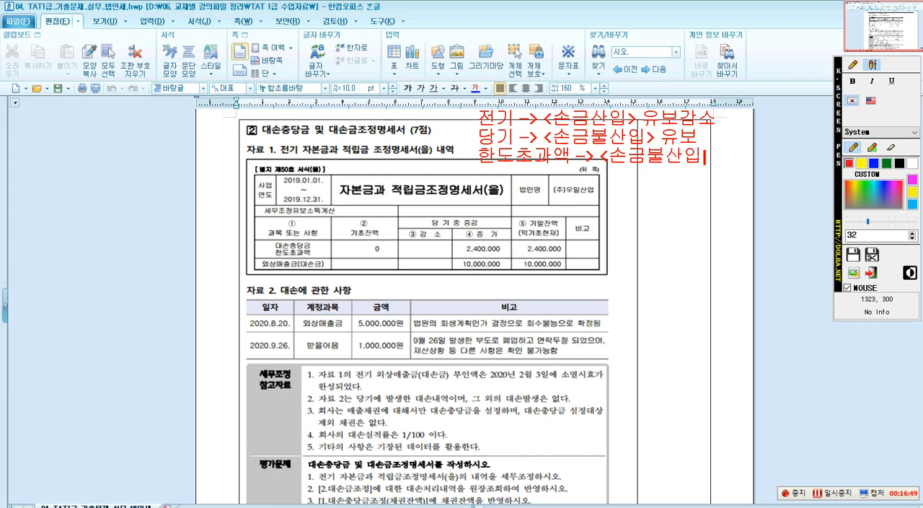
text(> 유보)
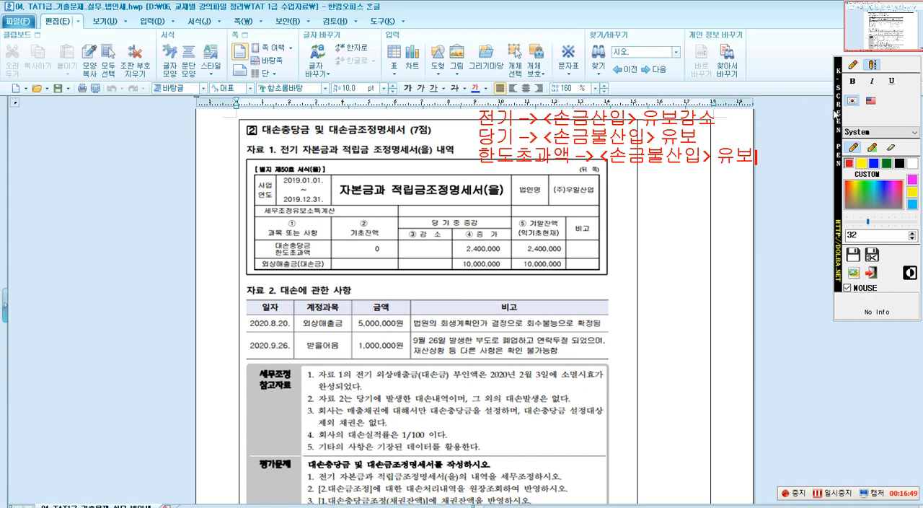
Frame the 자본금과 적립금조정명세서(을) title and the 대손충당금 한도초과액 and 외상매출금(대손금) rows with red screen pen rectangles.
click(853, 64)
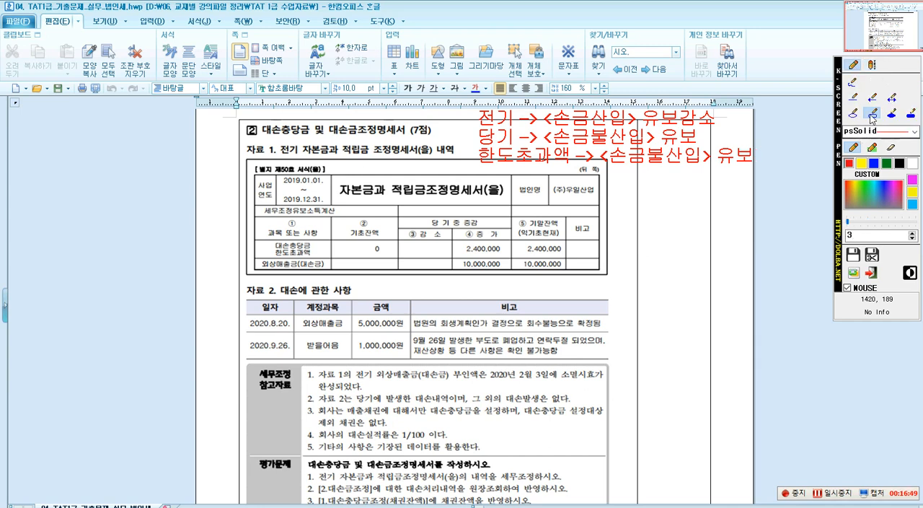
click(871, 114)
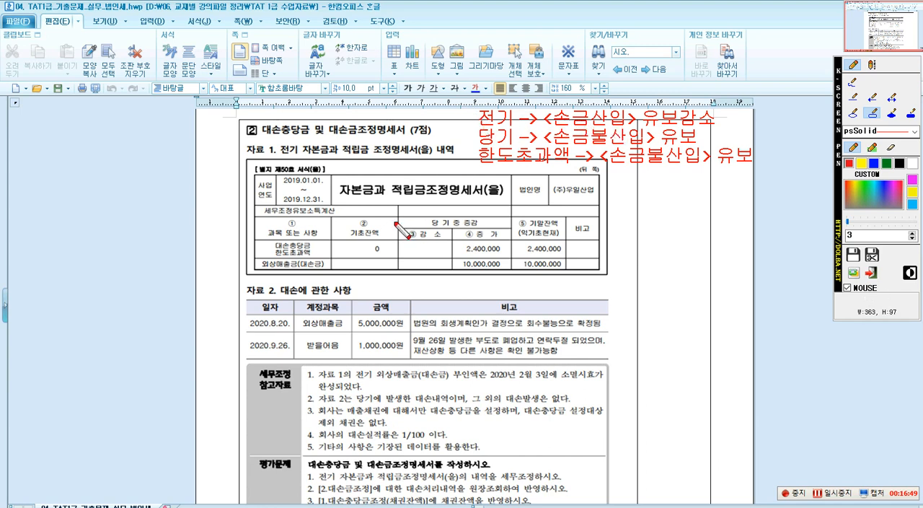
mouse_move(337, 179)
mouse_down()
mouse_move(339, 191)
mouse_move(466, 209)
mouse_move(503, 200)
mouse_up()
drag(253, 236, 601, 269)
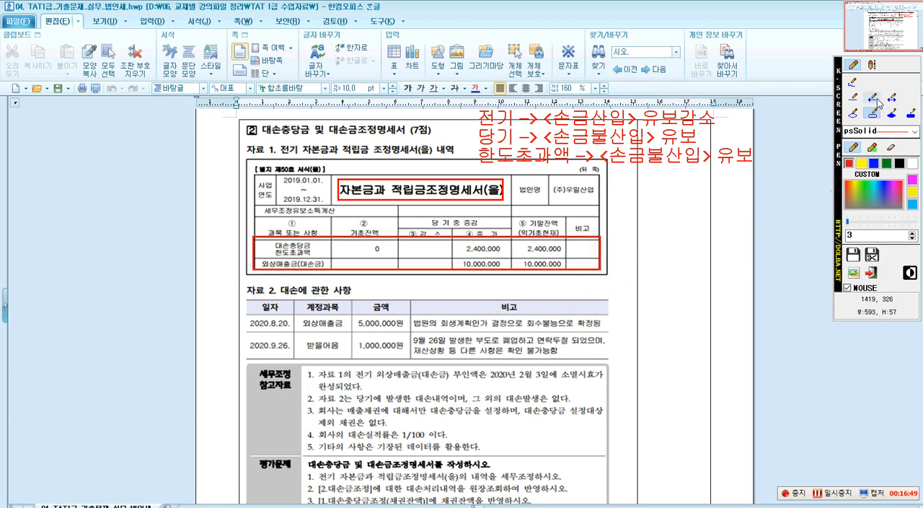
click(872, 65)
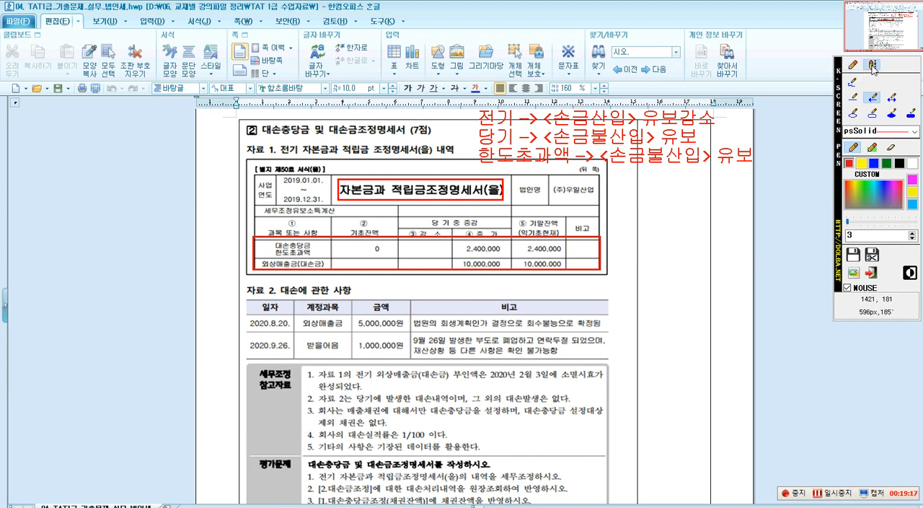
click(609, 253)
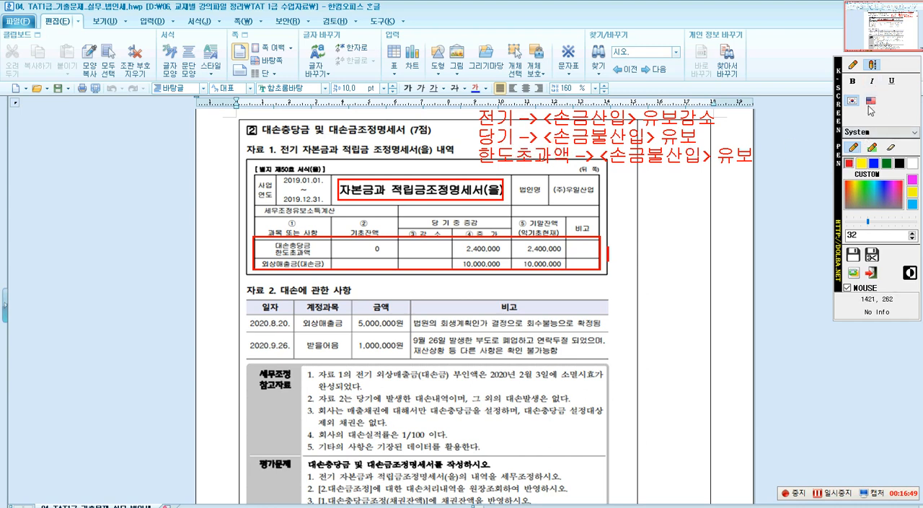
click(854, 64)
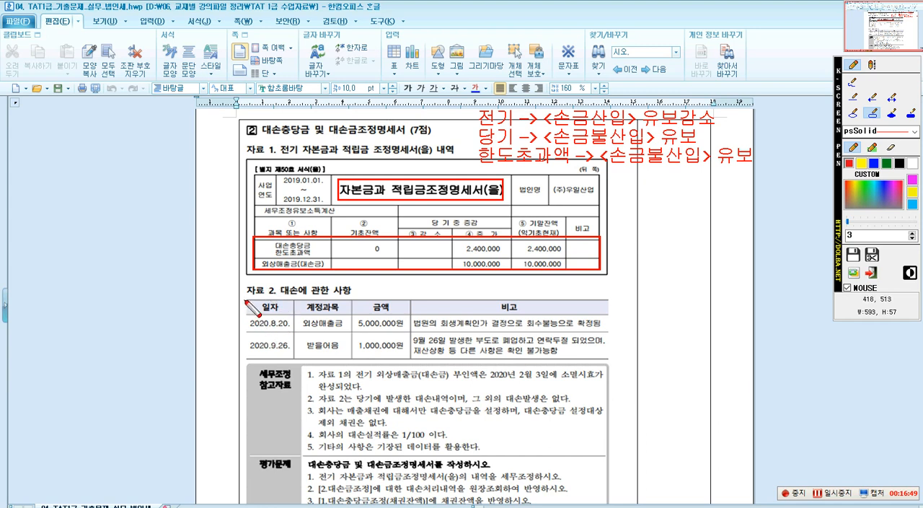
Frame the 자료 2 table and its phrases "법원의 회생계획인가 결정", "회수불능으로 확정됨" and "9월 26일 발생한 부도" with red rectangles.
drag(589, 368, 609, 360)
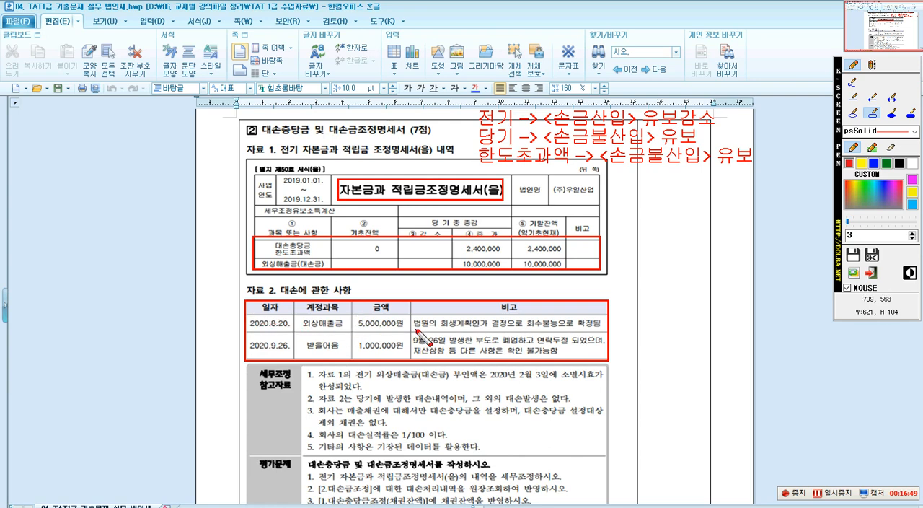
drag(415, 317, 603, 333)
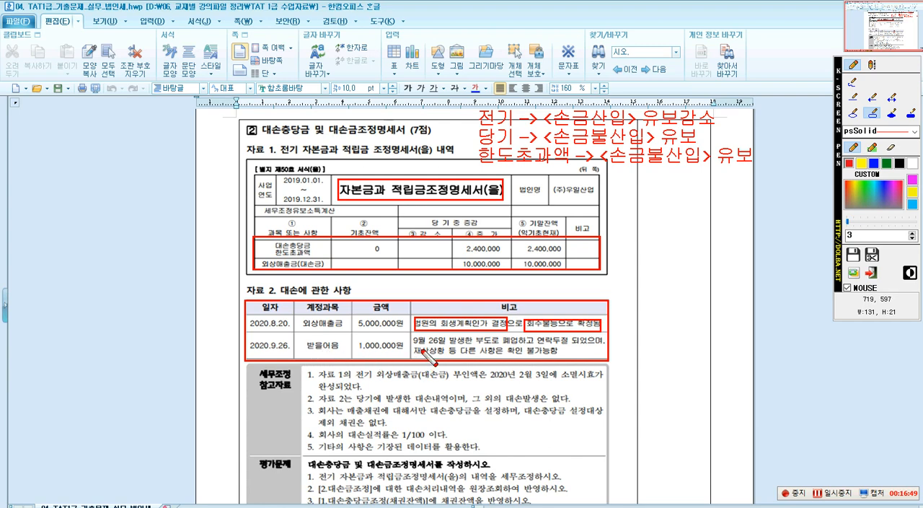
drag(413, 334, 492, 348)
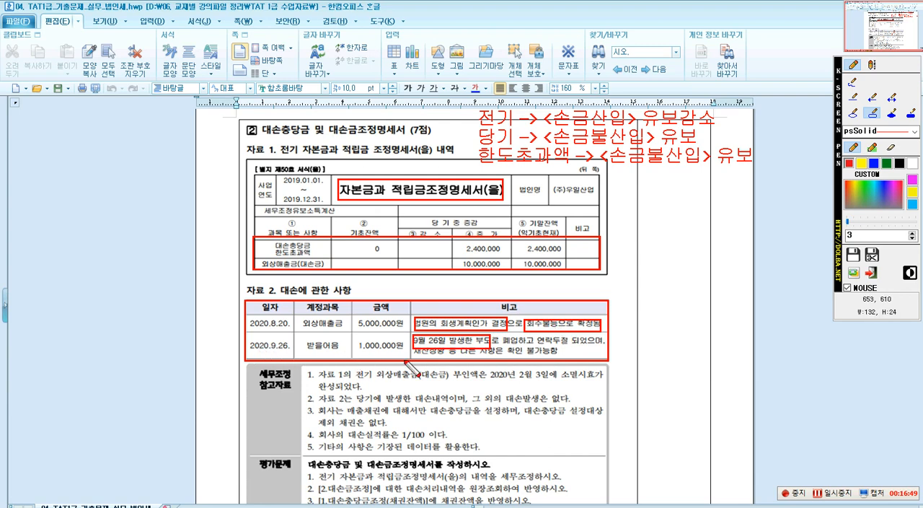
Write the red text note "6개월 경과" with a leading arrow beside the 2020.9.26. 받을어음 row.
click(872, 65)
click(593, 339)
text(1)
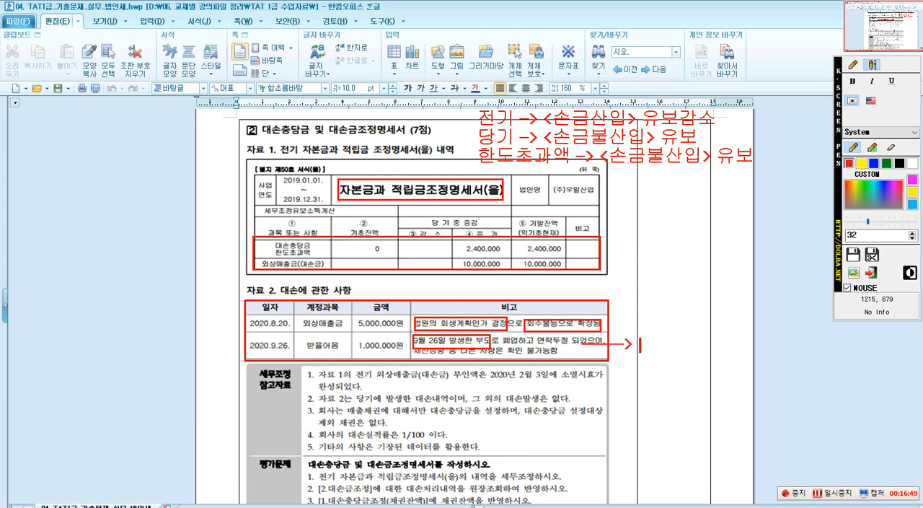
text(개월 겨)
text(과)
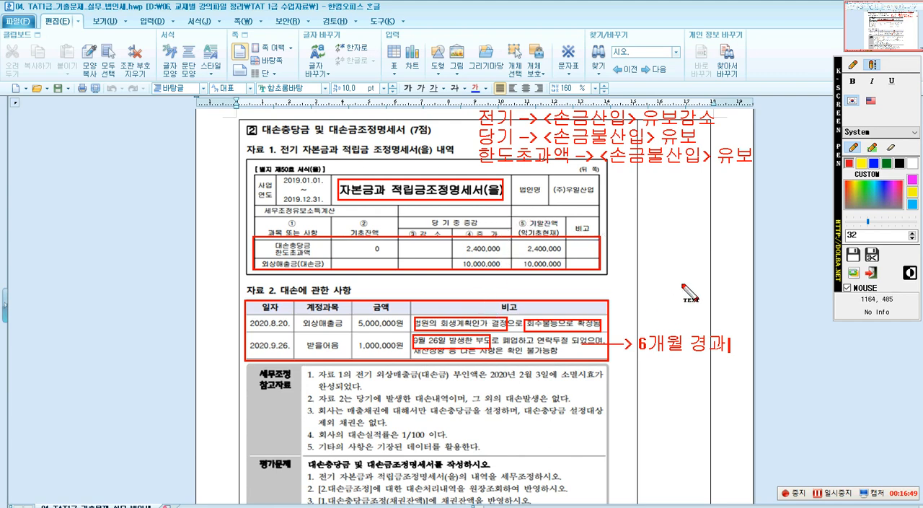
Frame "자료 1", "외상매출금(대손금) 부인액", "2020년 2월 3일" and "소멸시효" in 참고자료 item 1 with red rectangles.
click(854, 66)
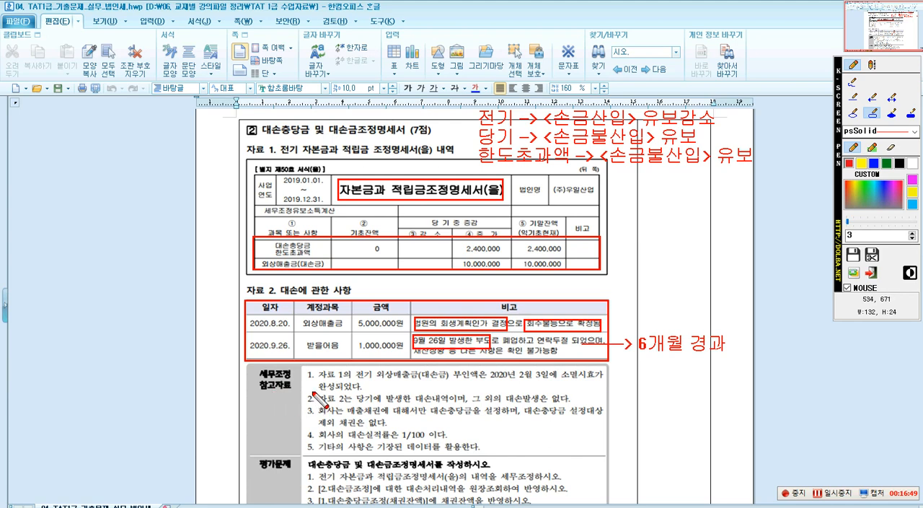
drag(312, 365, 336, 384)
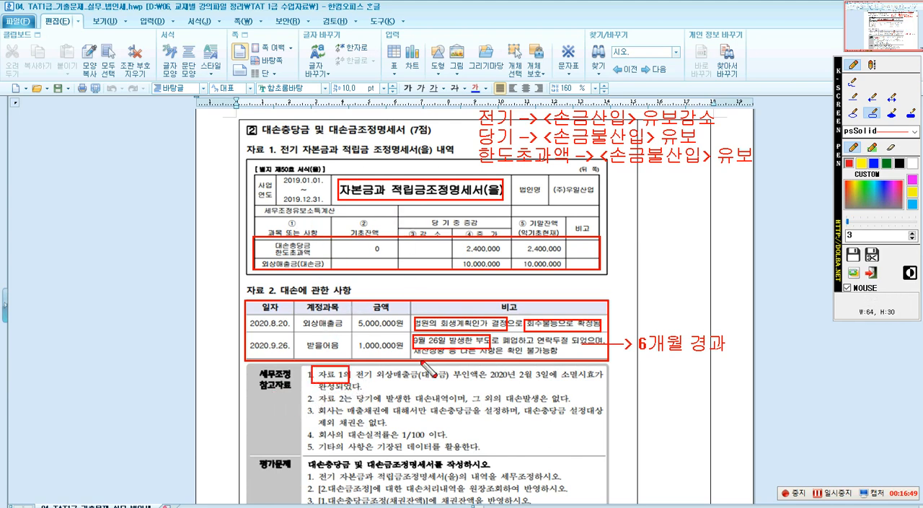
drag(373, 369, 499, 383)
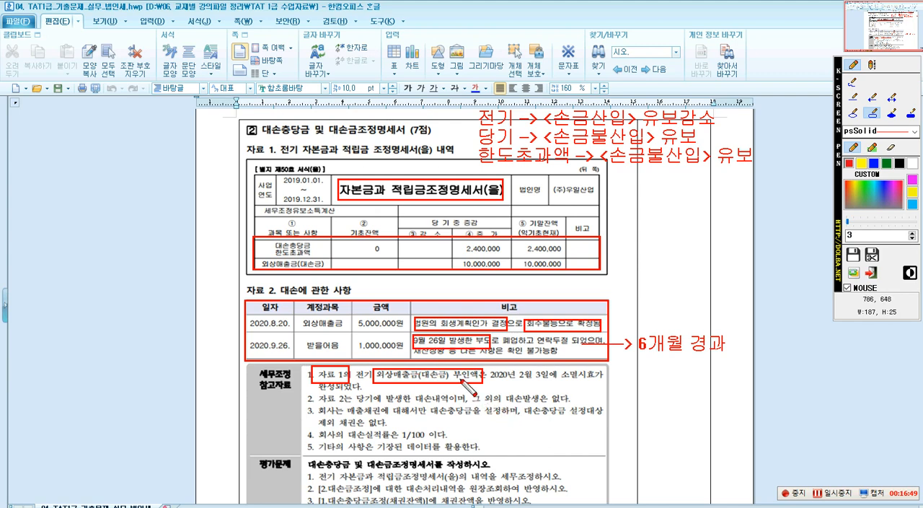
drag(490, 368, 595, 383)
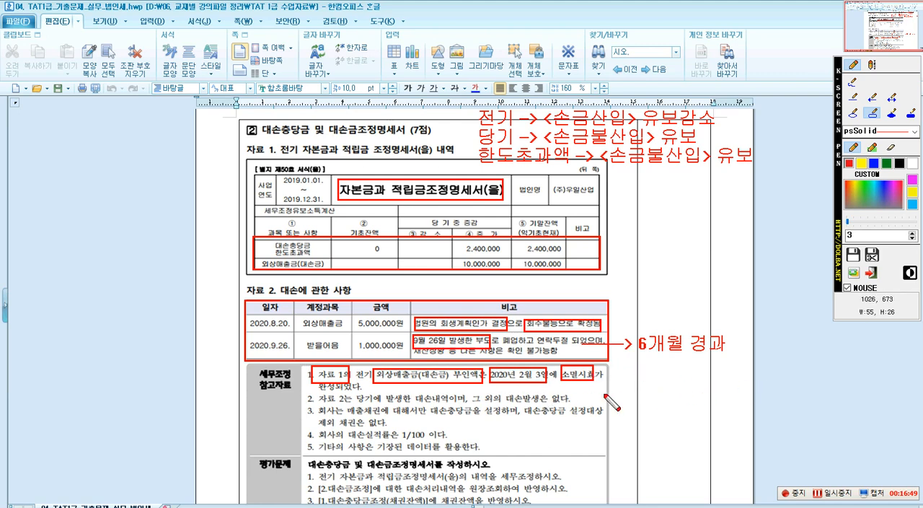
Frame "자료 2", "매출채권" and "대손실적률은 1/100" in 참고자료 items 2 to 4, and mark the 평가문제 section.
drag(315, 406, 347, 390)
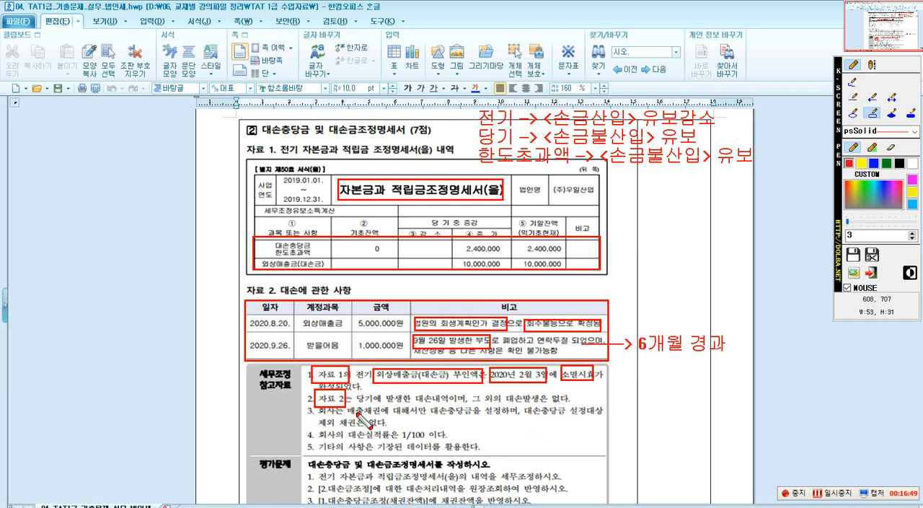
drag(348, 404, 384, 423)
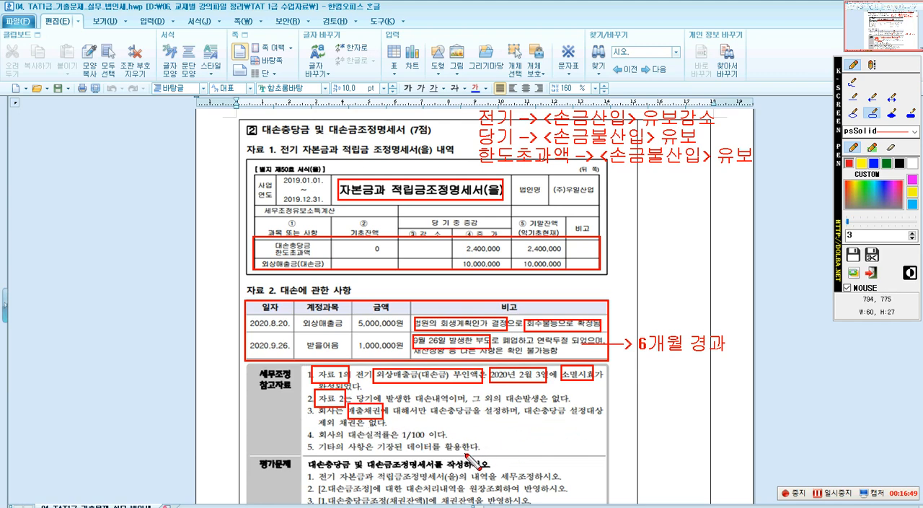
drag(352, 430, 432, 442)
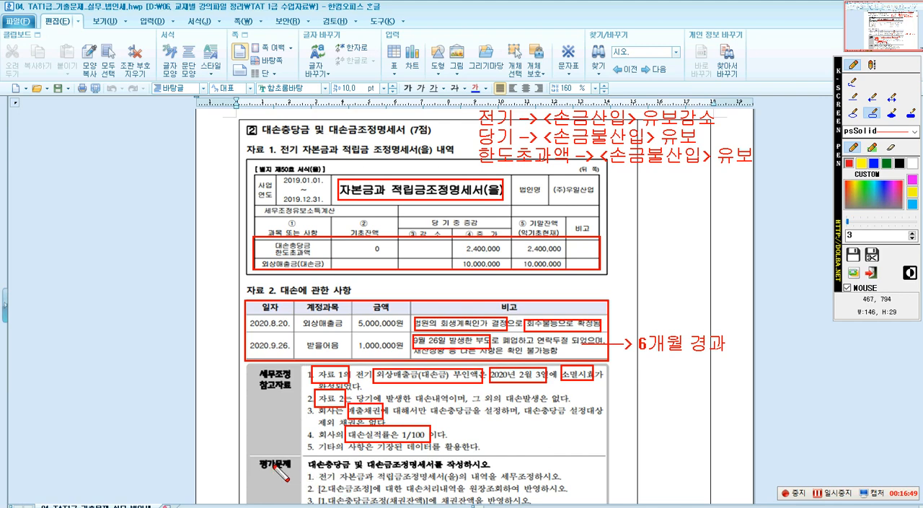
drag(251, 455, 563, 484)
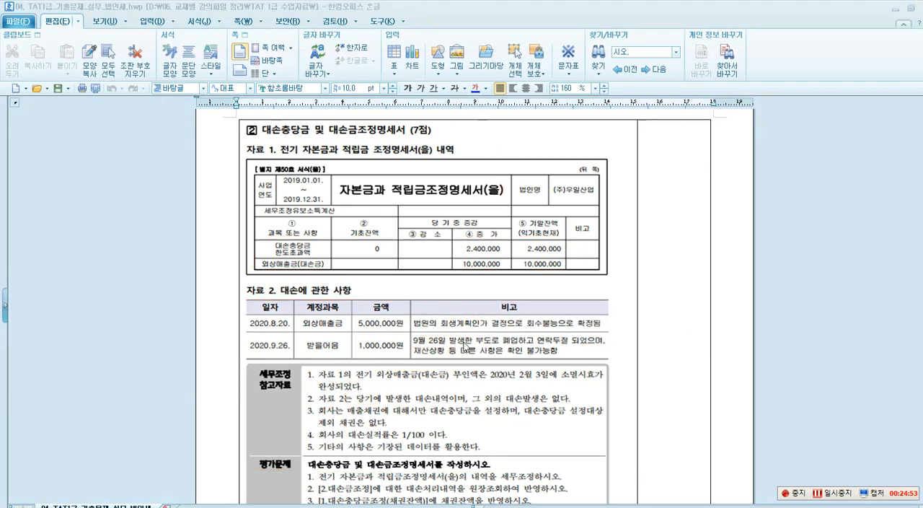
Switch to Smart A and open the 대손충당금 및 대손금조정명세서 under 법인조정.
click(894, 8)
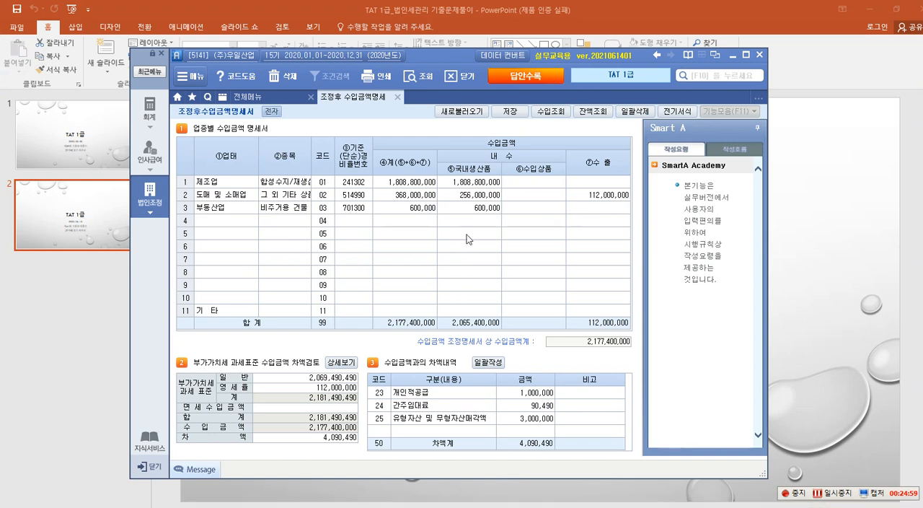
click(166, 201)
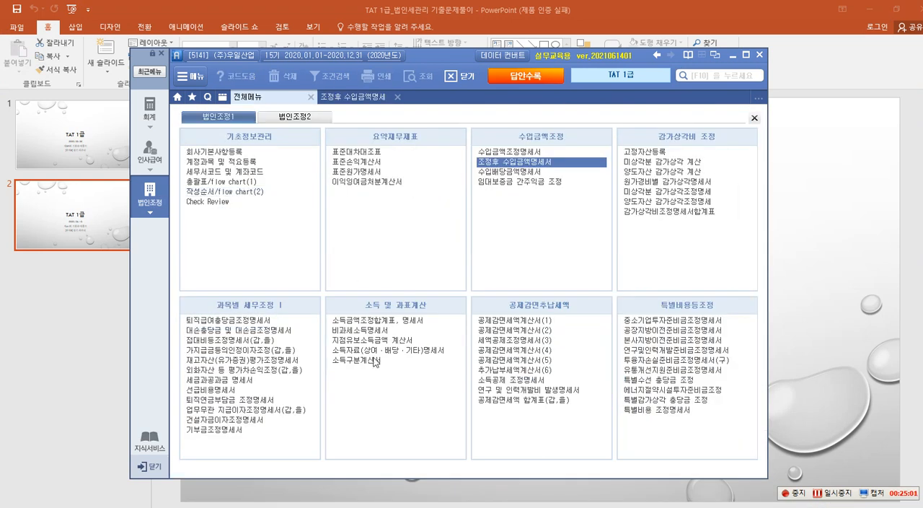
click(226, 330)
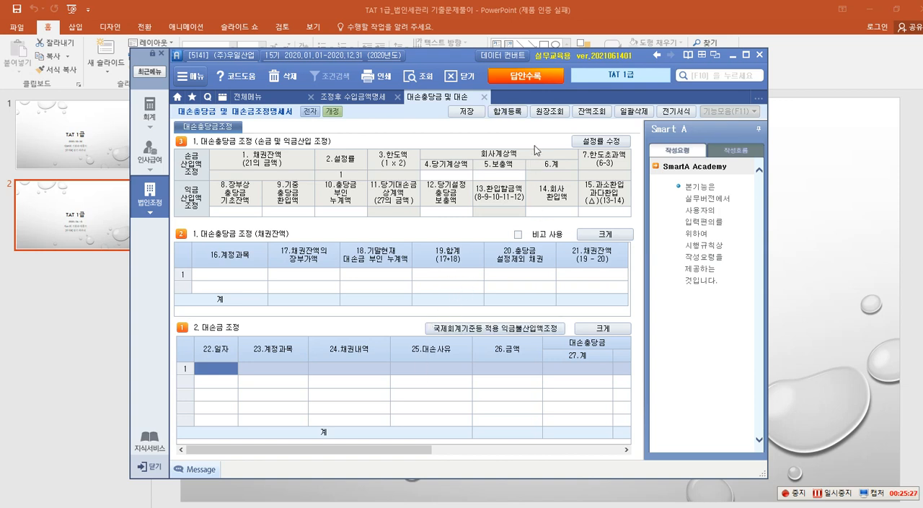
Try to open 합계등록 for the adjustment statement and check the running apps in Task Manager.
click(508, 115)
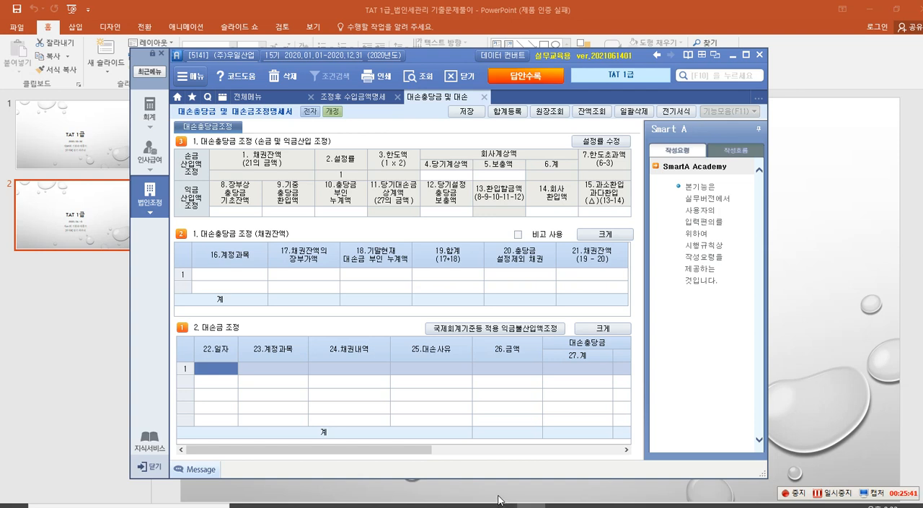
key(ctrl+shift+Escape)
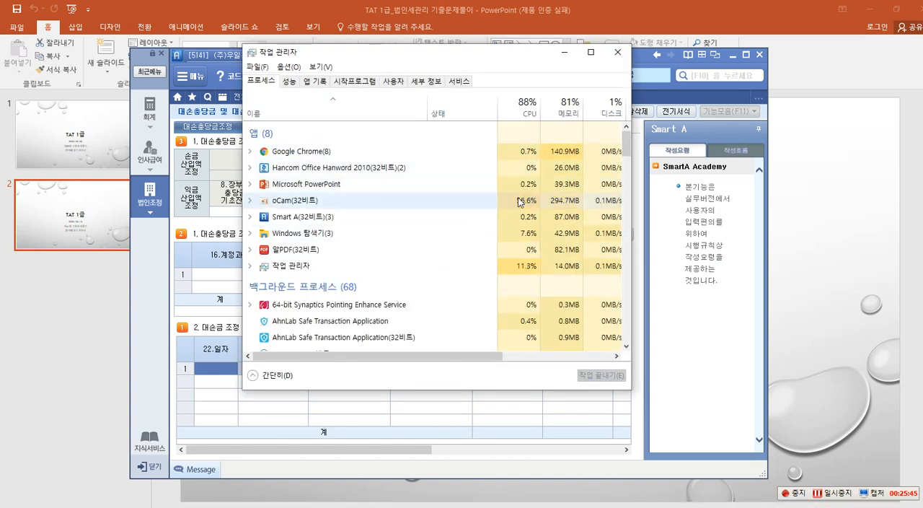
click(566, 52)
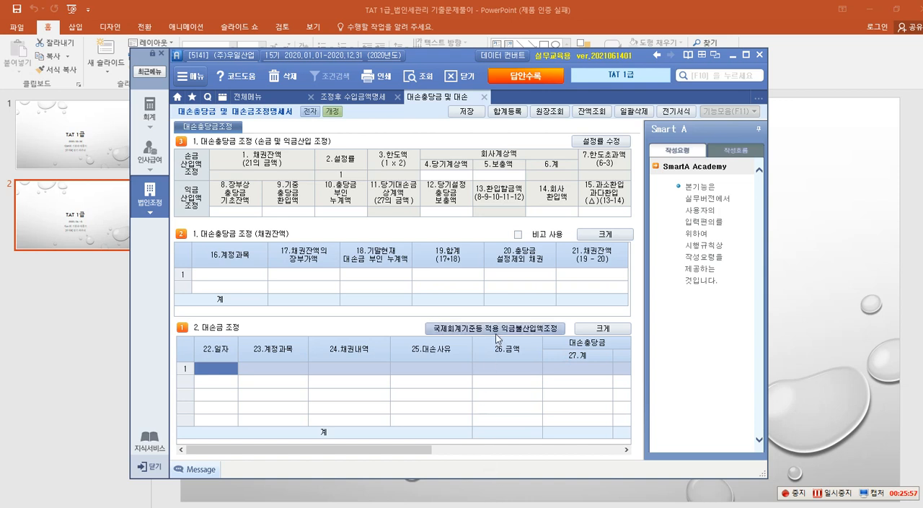
Minimize and restore the Smart A window, and retry opening 합계등록 in the 대손충당금 및 대손금조정명세서.
mouse_move(531, 505)
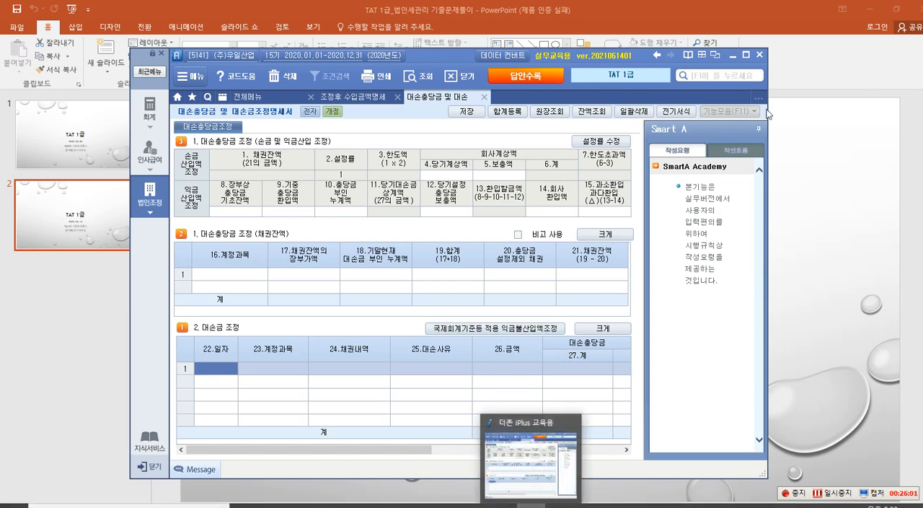
click(731, 54)
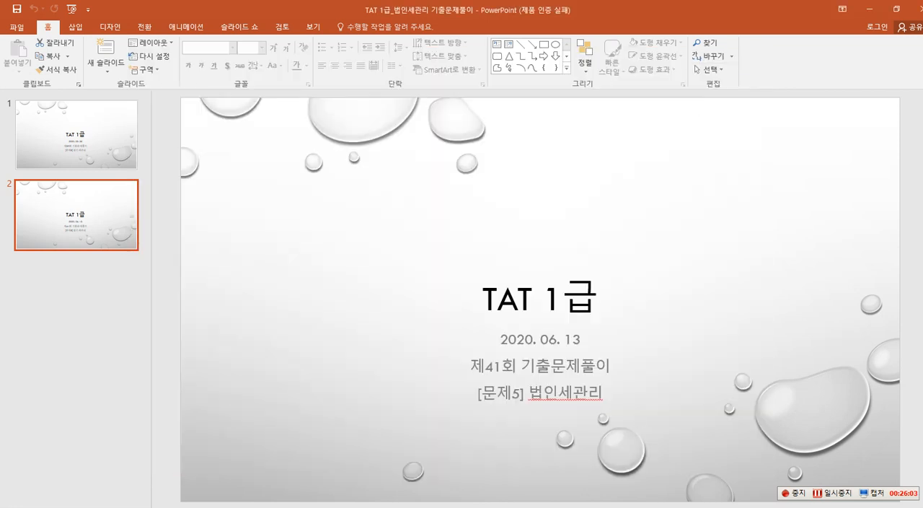
click(473, 505)
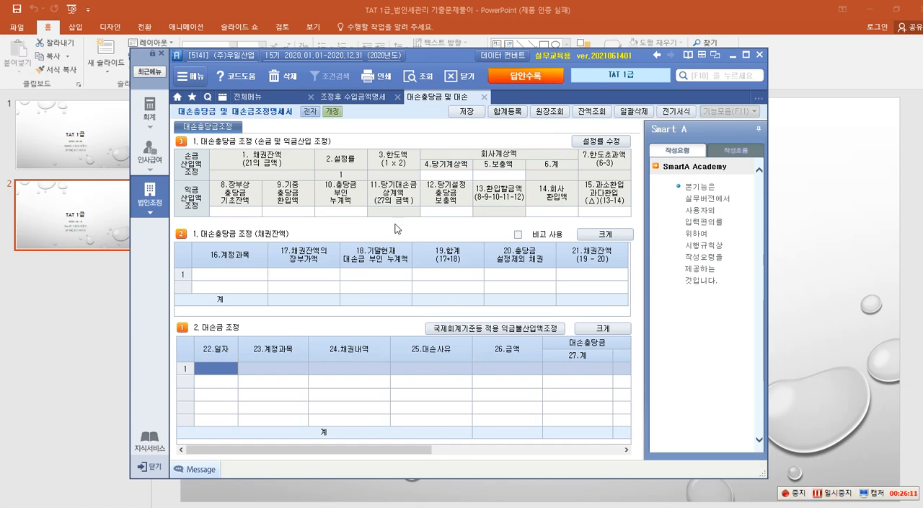
click(514, 117)
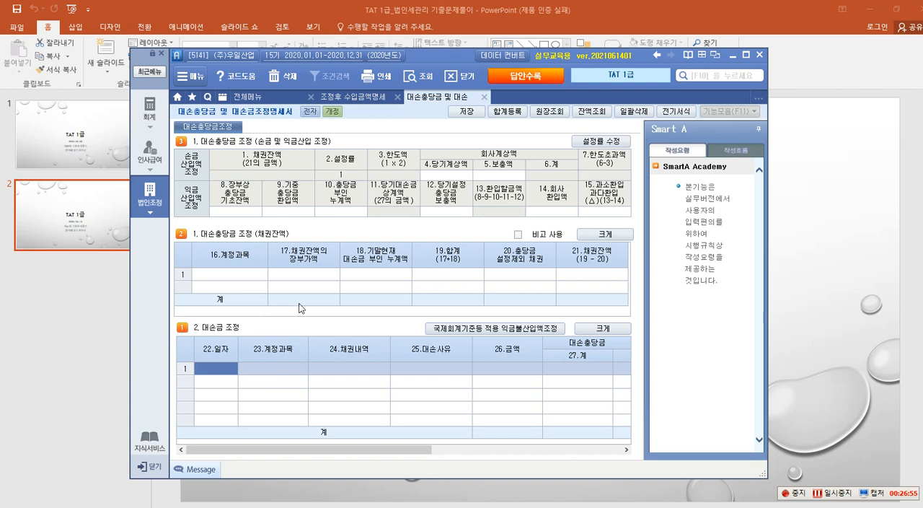
Start the first 대손금 조정 row with date 08-20, account 108 외상매출금 and 채권내역 제품매출대금.
click(220, 371)
text(08-30)
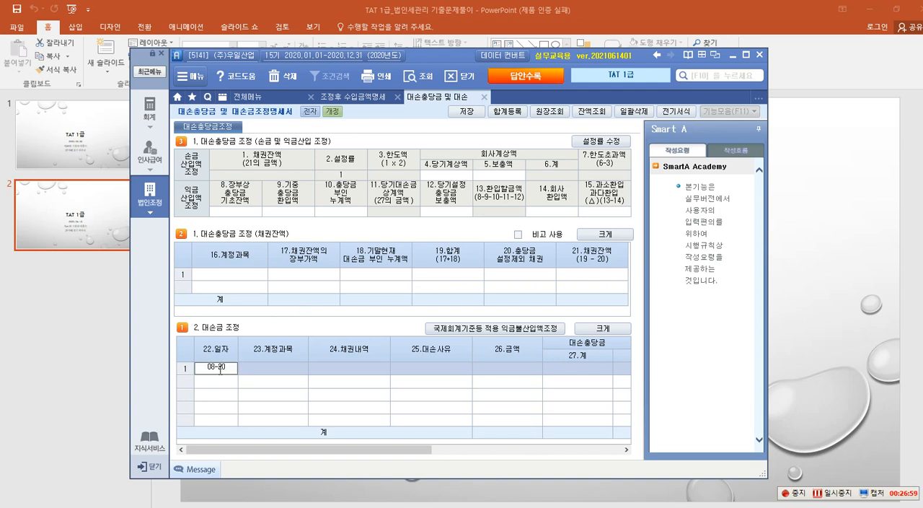
key(Return)
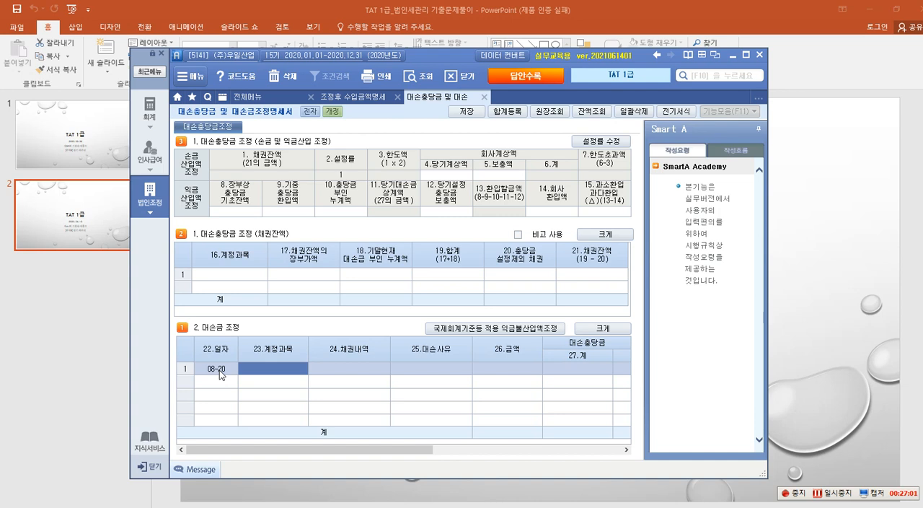
text(108)
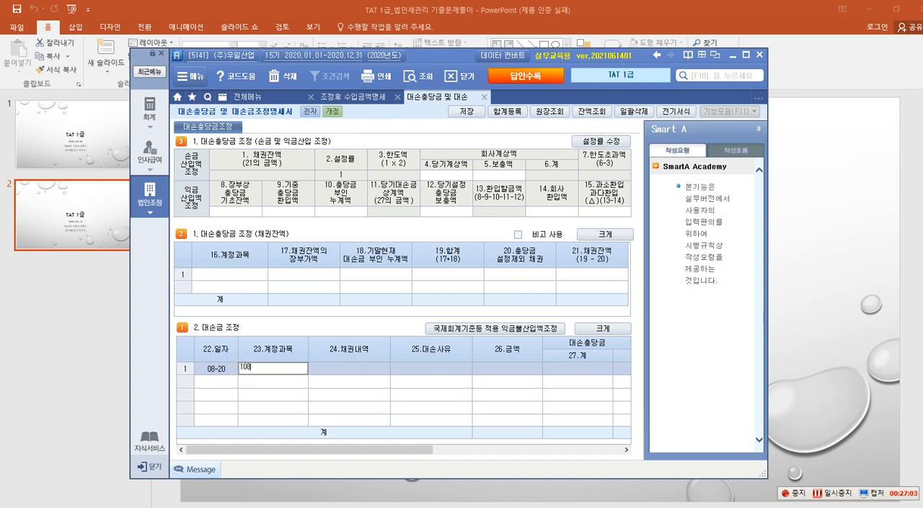
key(Return)
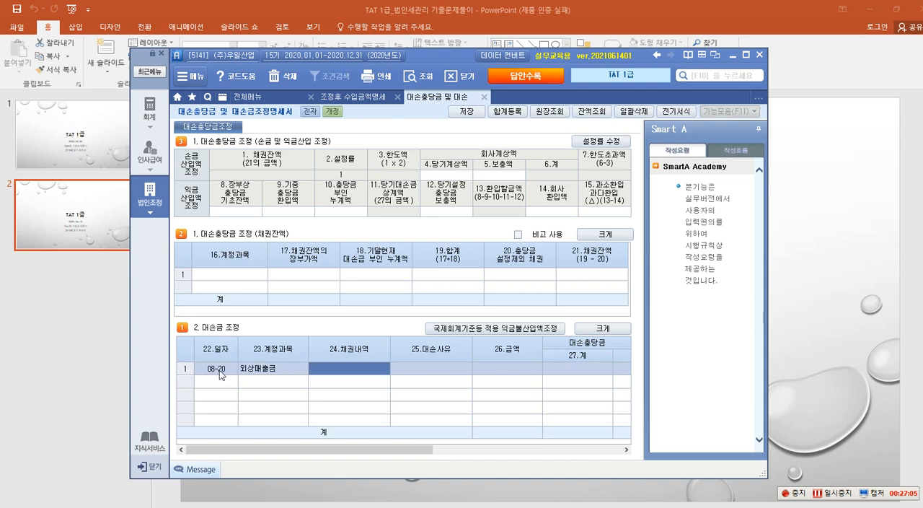
text(제품)
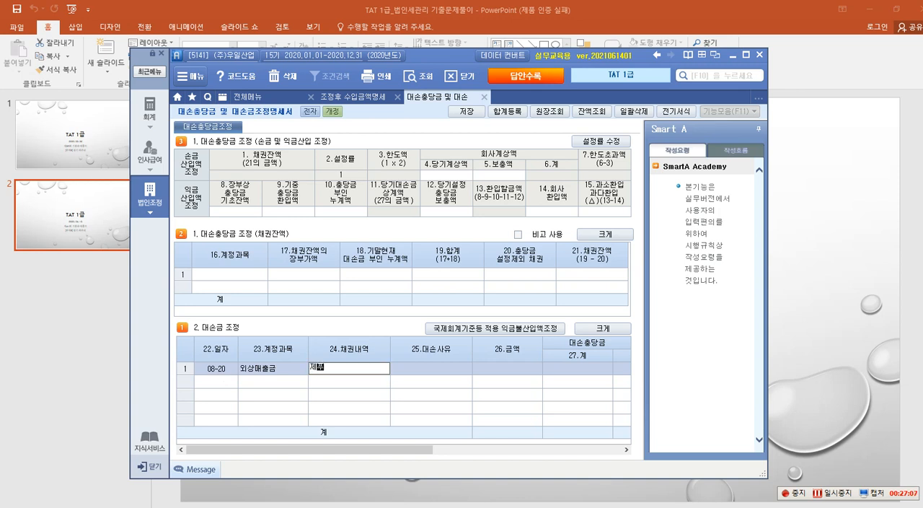
text(매출대금)
key(Return)
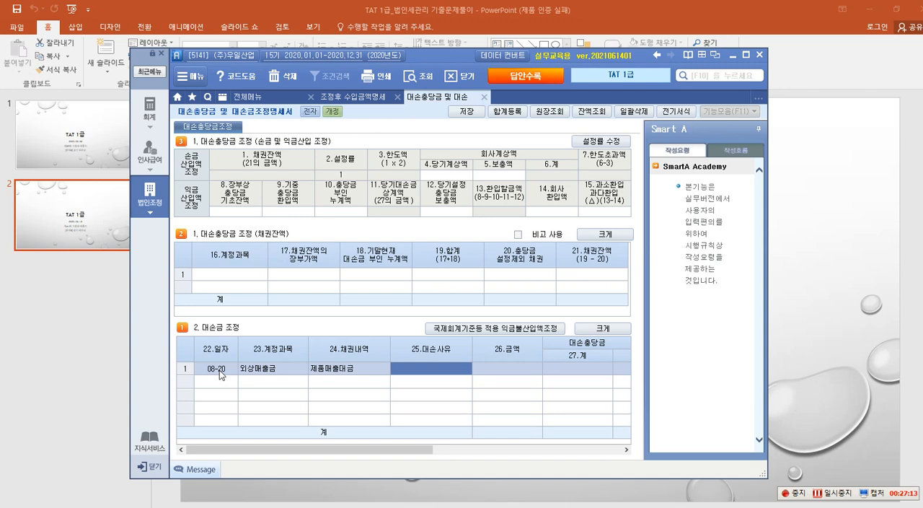
Enter 법원의 회생결정 as the row's 대손사유 and 5,000,000 as its 금액.
text(법원)
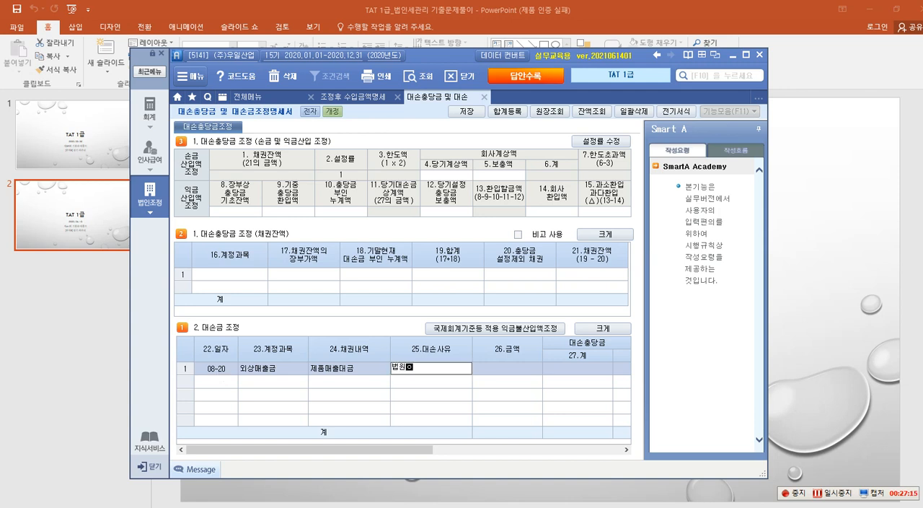
text(의 회생결정)
key(Return)
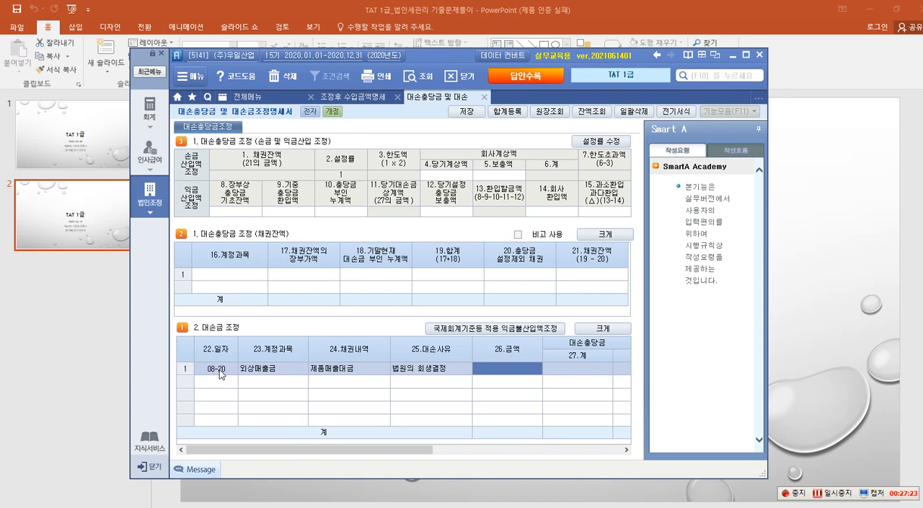
text(5000000)
key(Return)
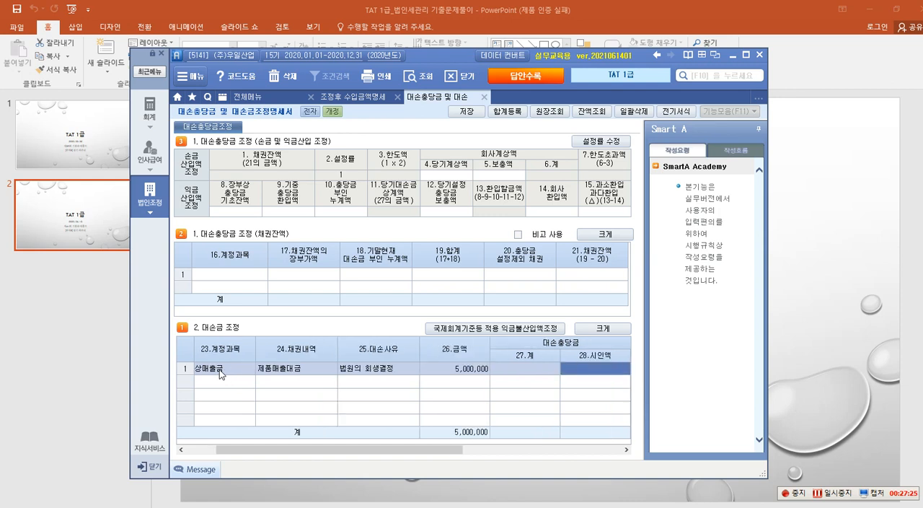
drag(290, 455, 364, 455)
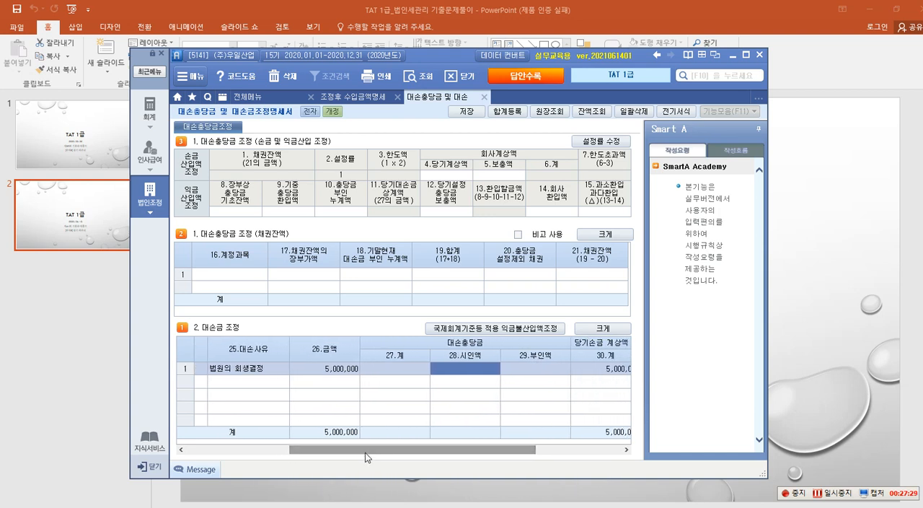
click(346, 371)
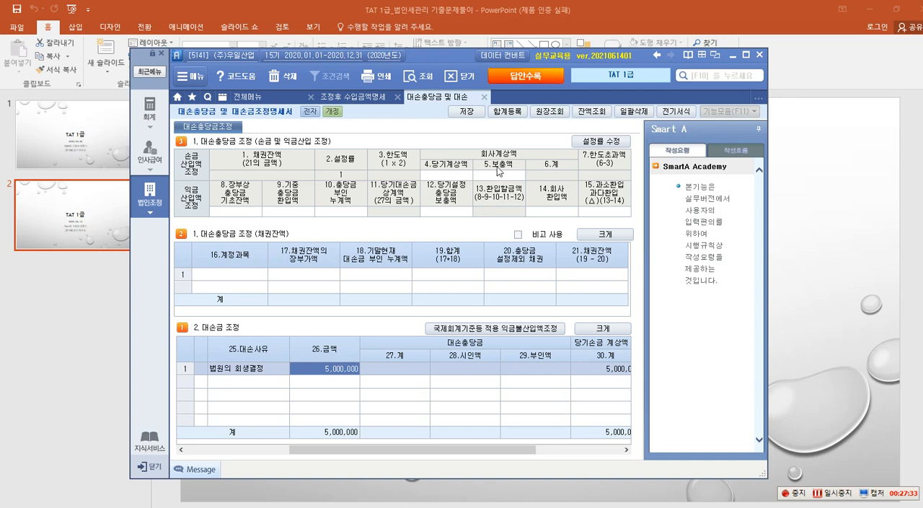
Look up account 108 외상매출금 in the 계정별원장 for 2020-08-20 only.
click(550, 112)
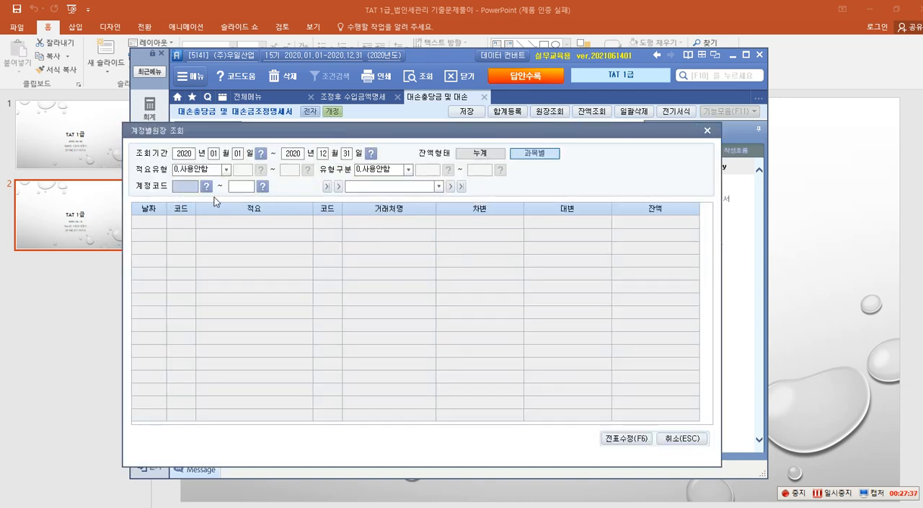
click(217, 154)
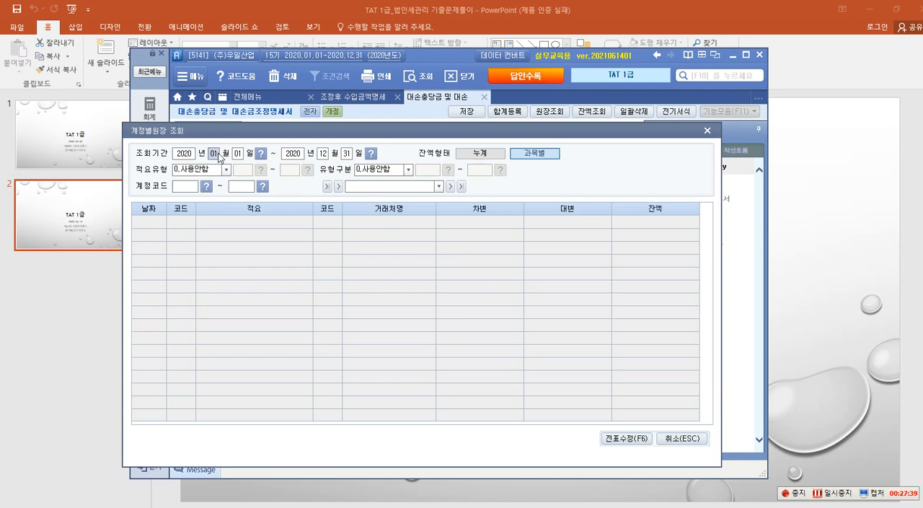
text(083)
text(0)
key(Return)
text(08 월 20)
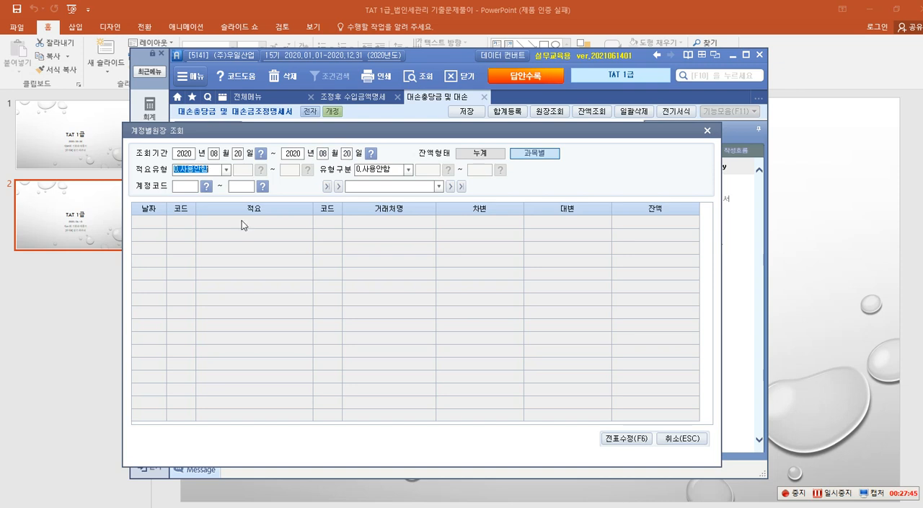
key(Return)
key(Return)
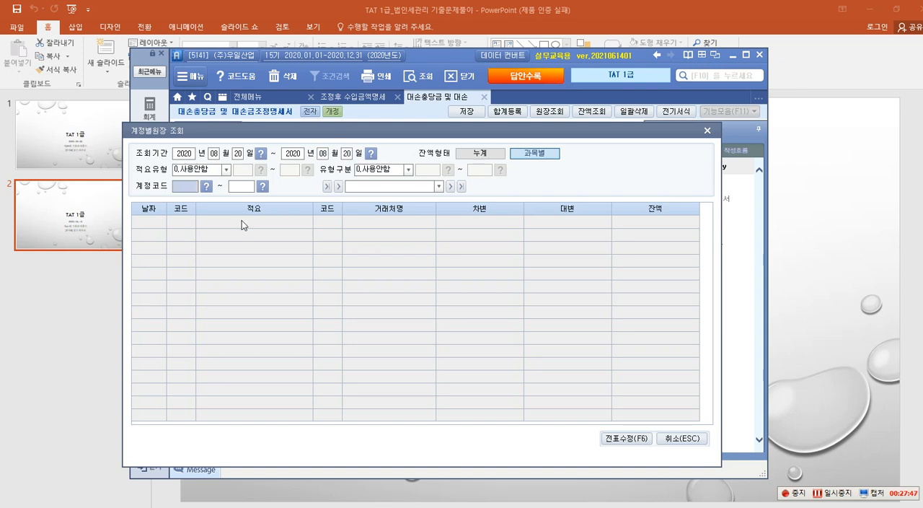
text(108)
key(Return)
text(108)
key(Return)
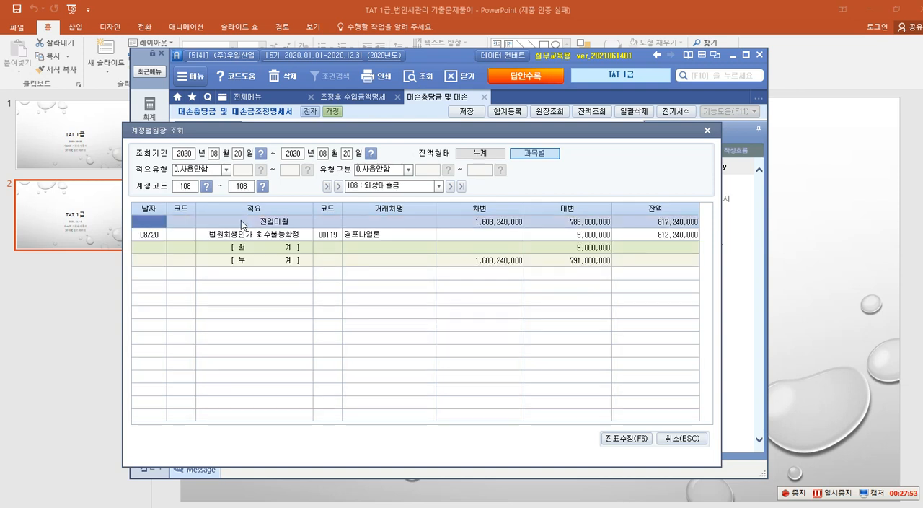
Examine the debit and credit lines of the voucher behind the 08/20 ledger entry, and close the 계정별원장 조회.
click(386, 235)
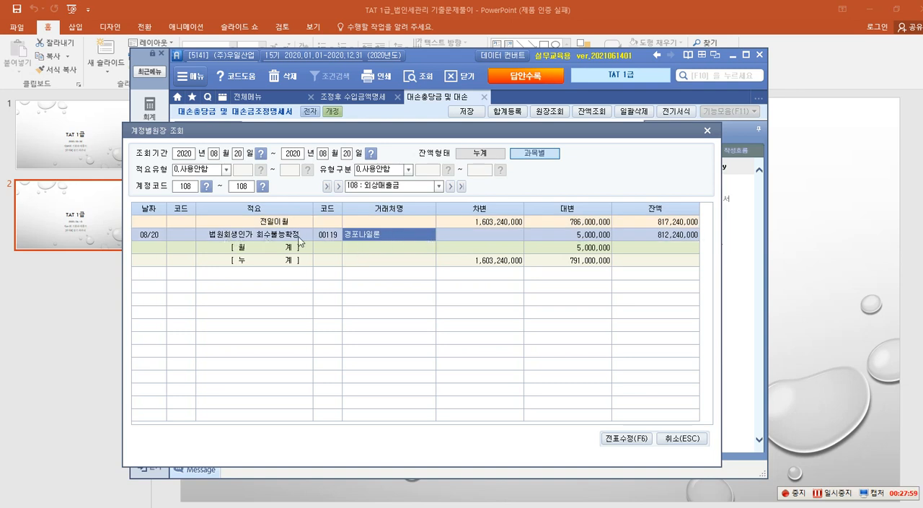
click(577, 236)
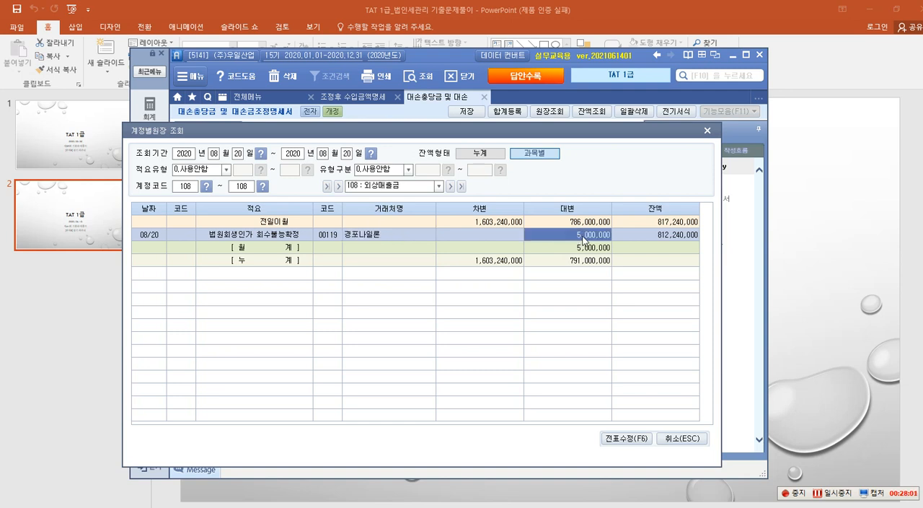
double_click(583, 238)
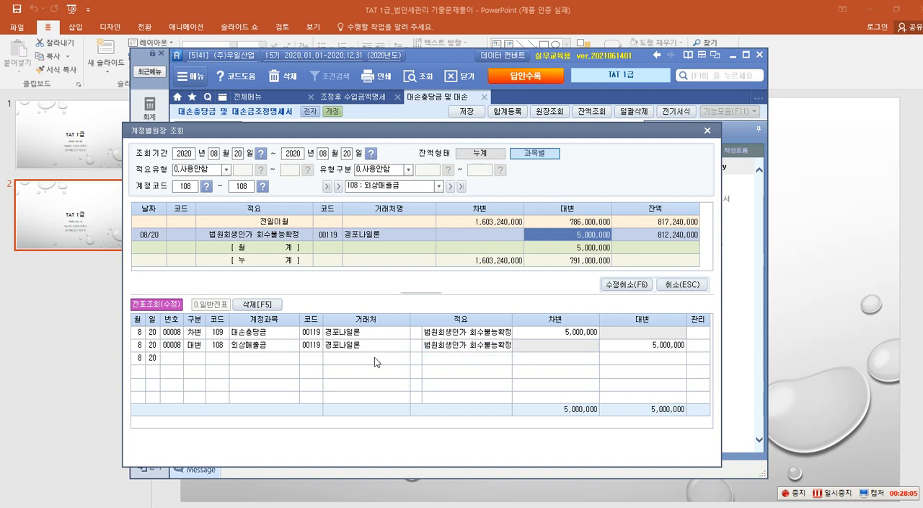
click(262, 331)
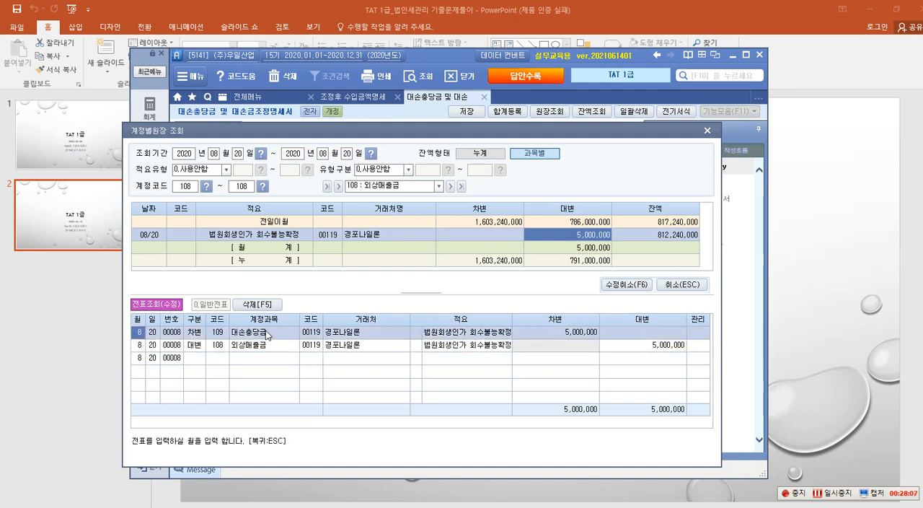
click(574, 333)
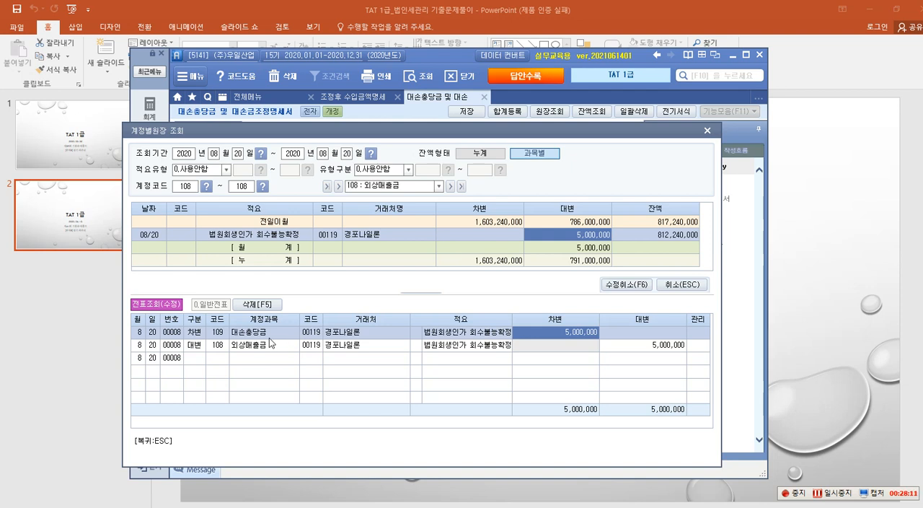
click(645, 346)
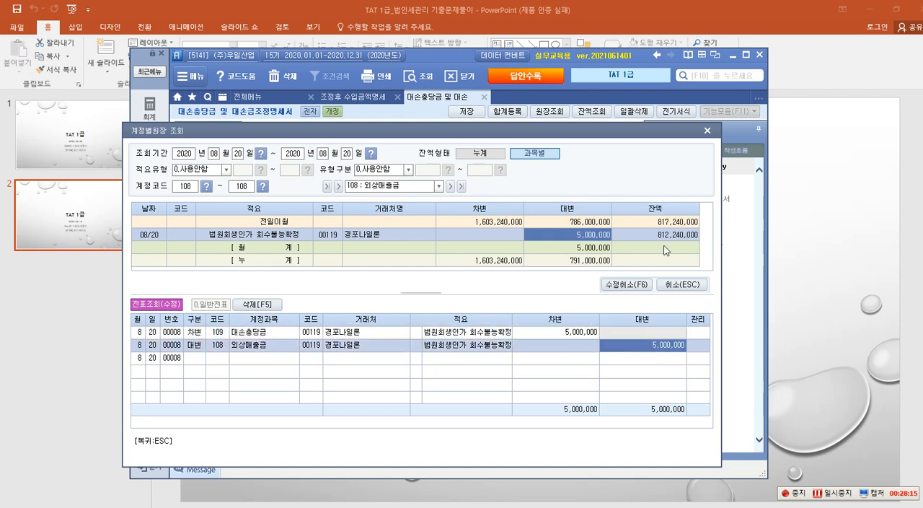
click(707, 130)
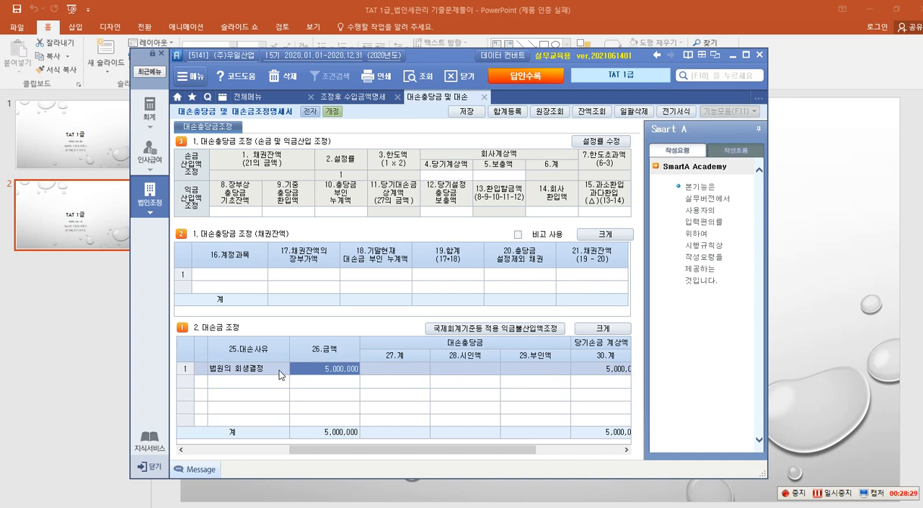
Enter 5,000,000 as the 대손충당금 시인액 of the 08-20 row and complete the row with 당기손금 계상액 left blank.
click(460, 368)
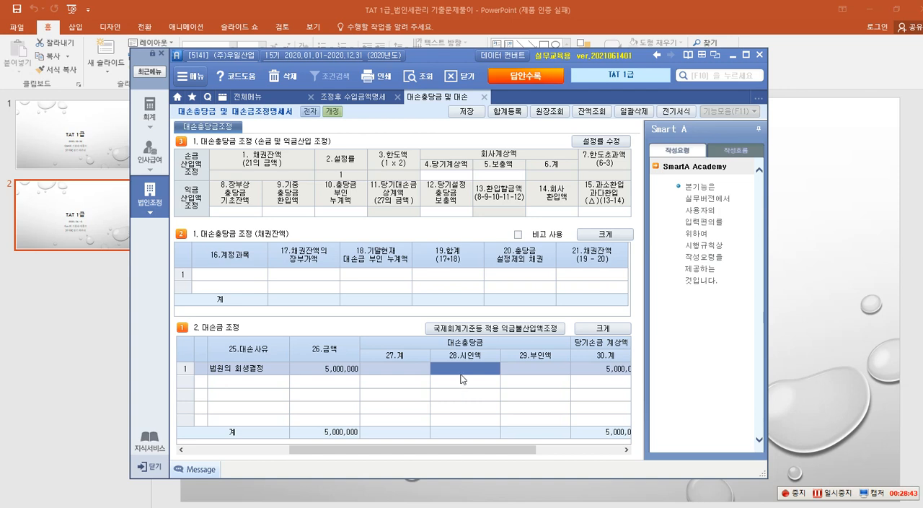
click(519, 370)
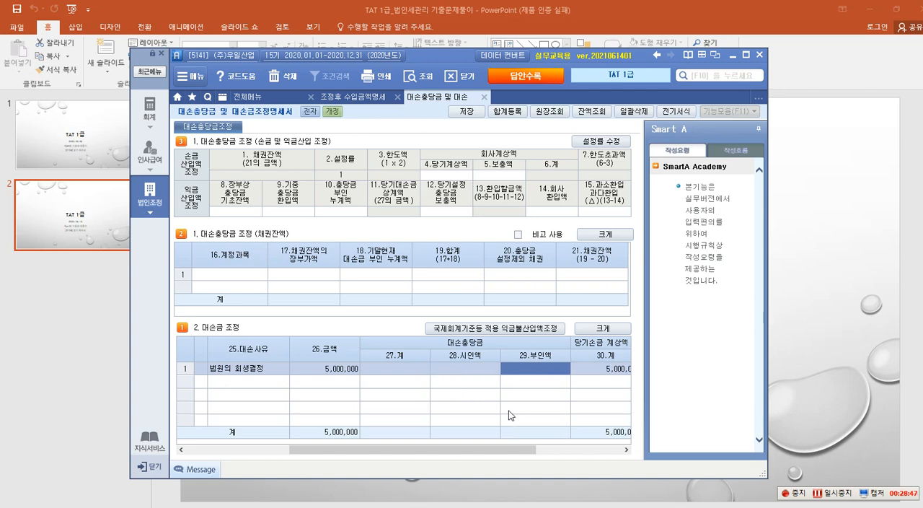
click(476, 373)
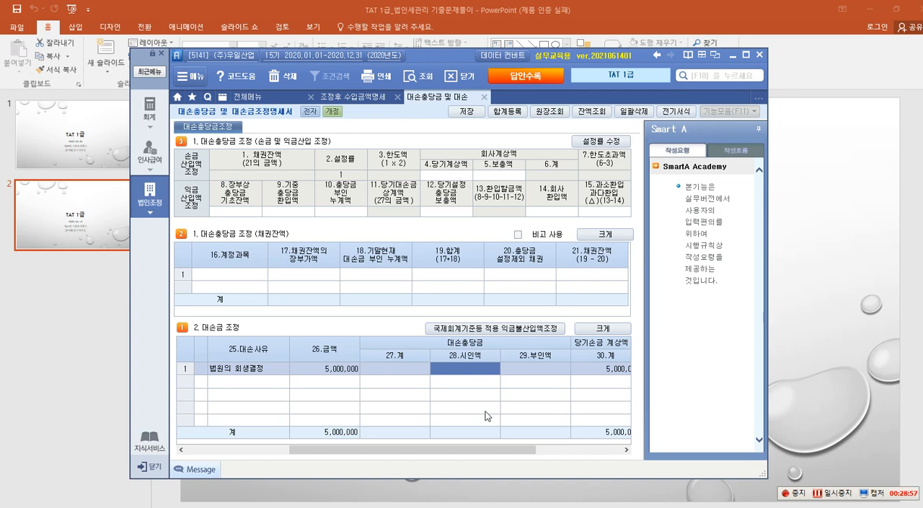
text(5000000)
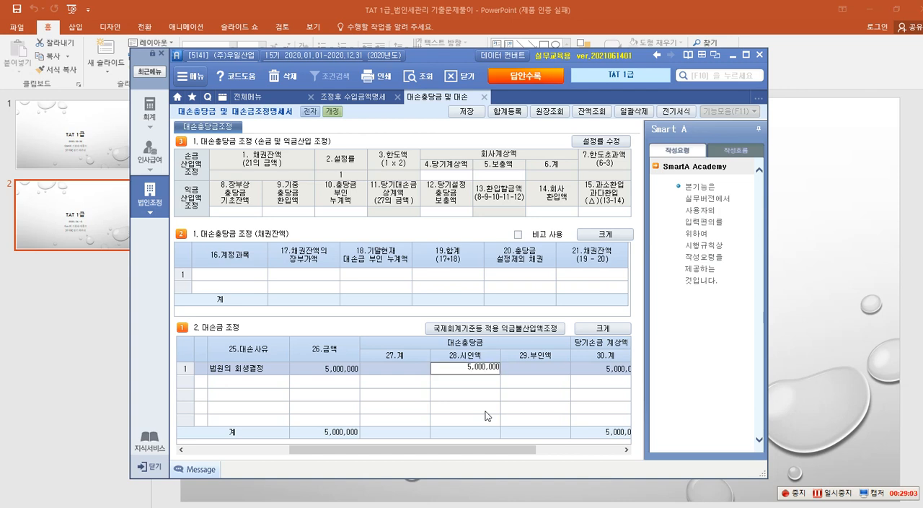
key(Return)
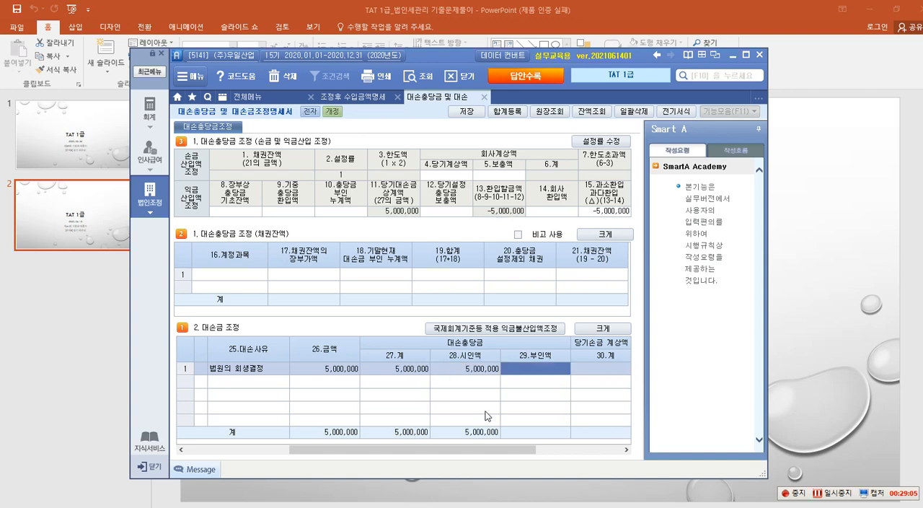
key(Return)
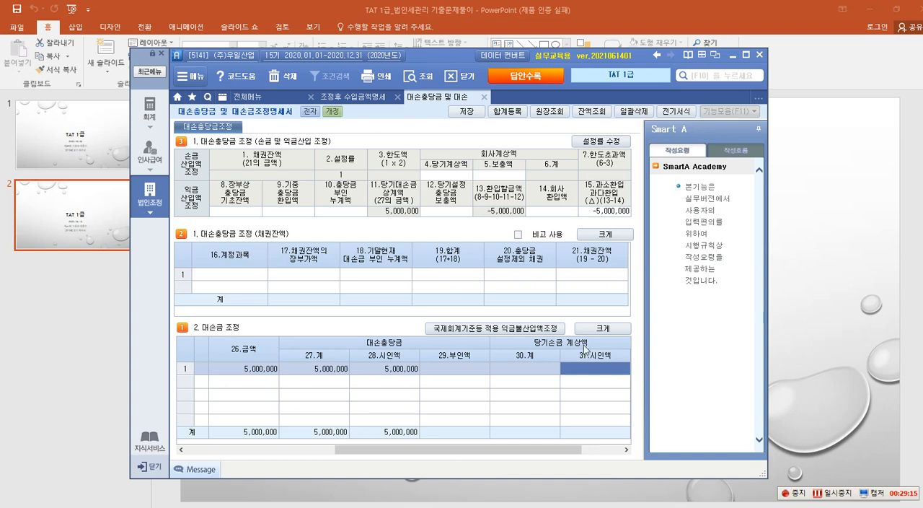
click(252, 371)
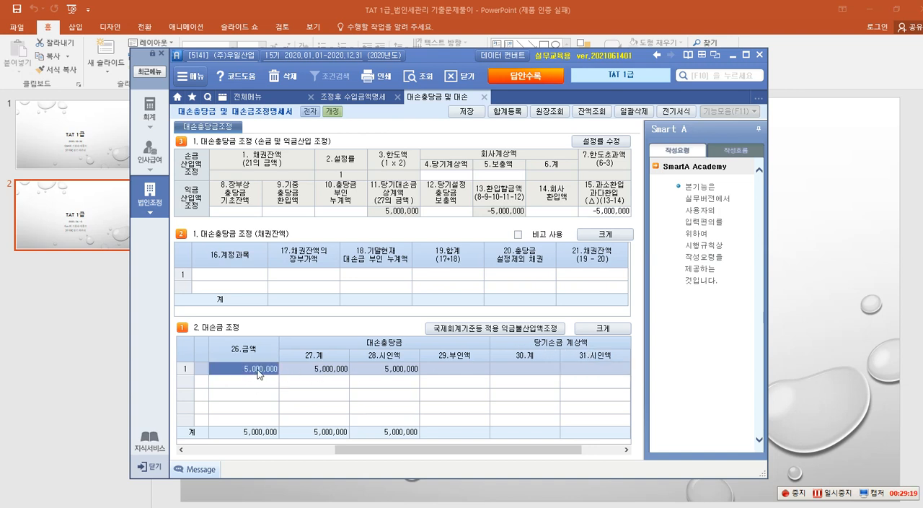
click(386, 369)
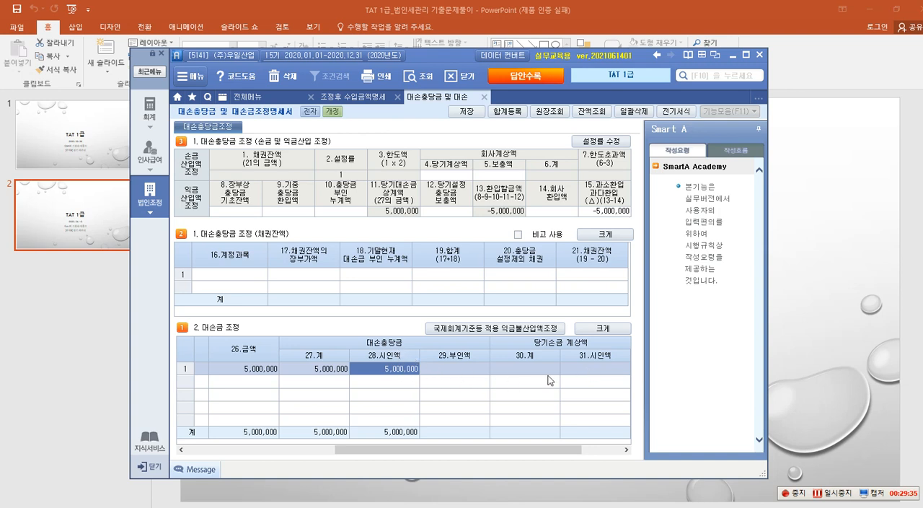
click(594, 377)
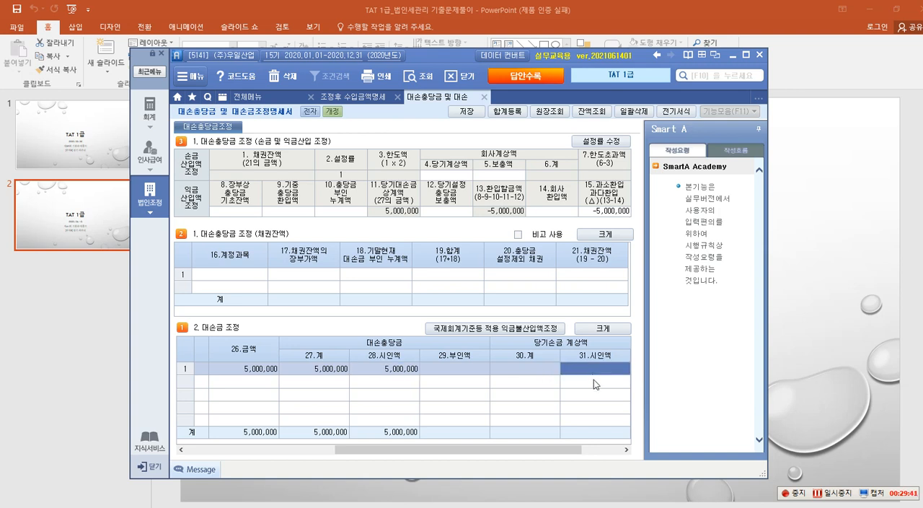
key(Return)
key(Return)
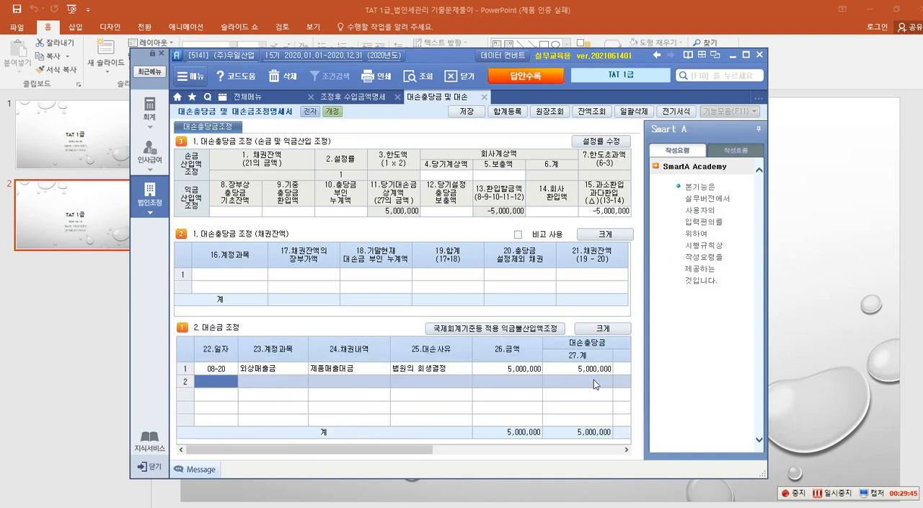
Start the second 대손금 조정 row with date 09-26, account 받을어음, 채권내역 제품매출대금 and 대손사유 부도.
text(0926)
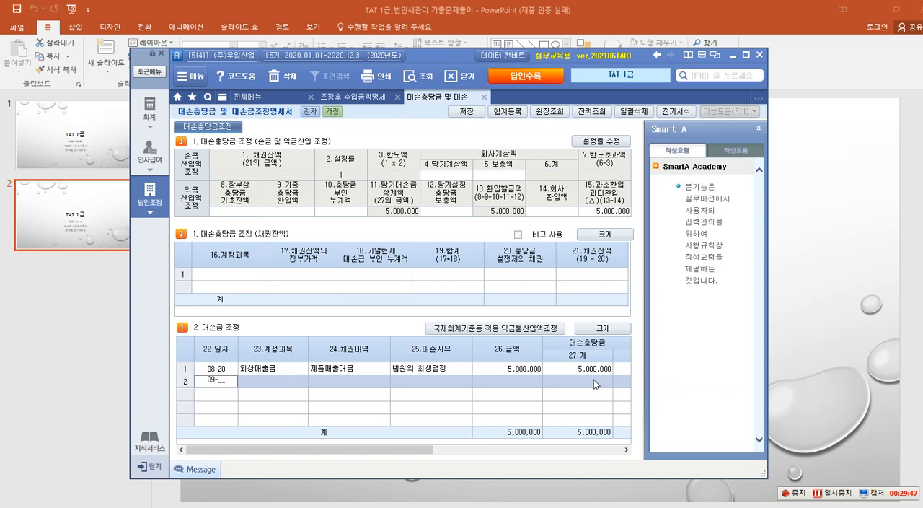
key(Return)
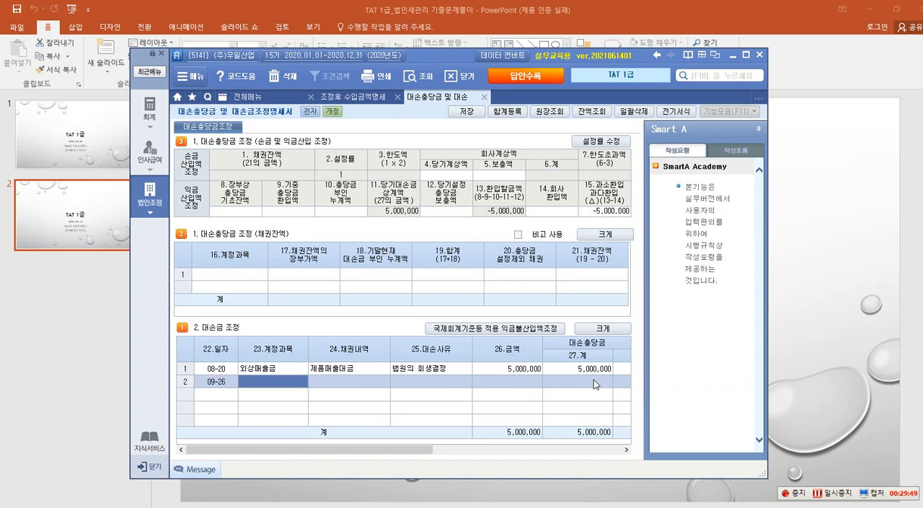
text(받을어음)
key(Return)
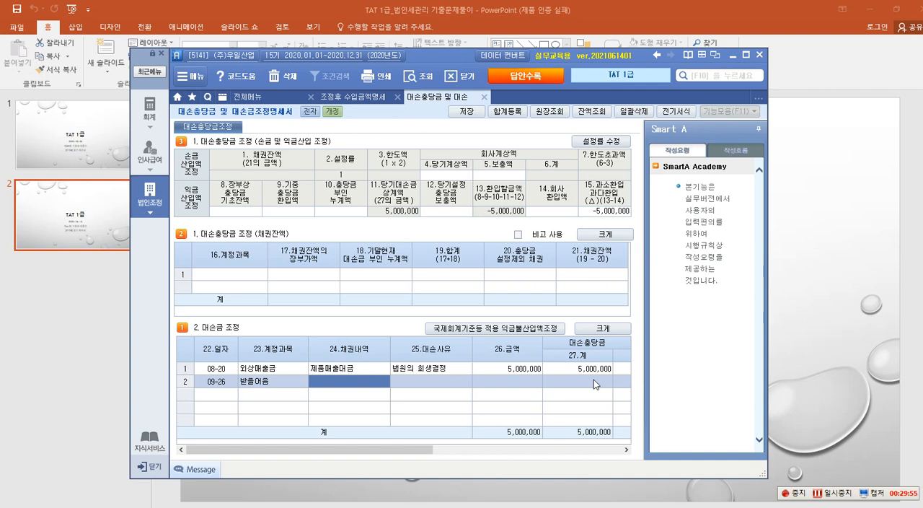
text(제품)
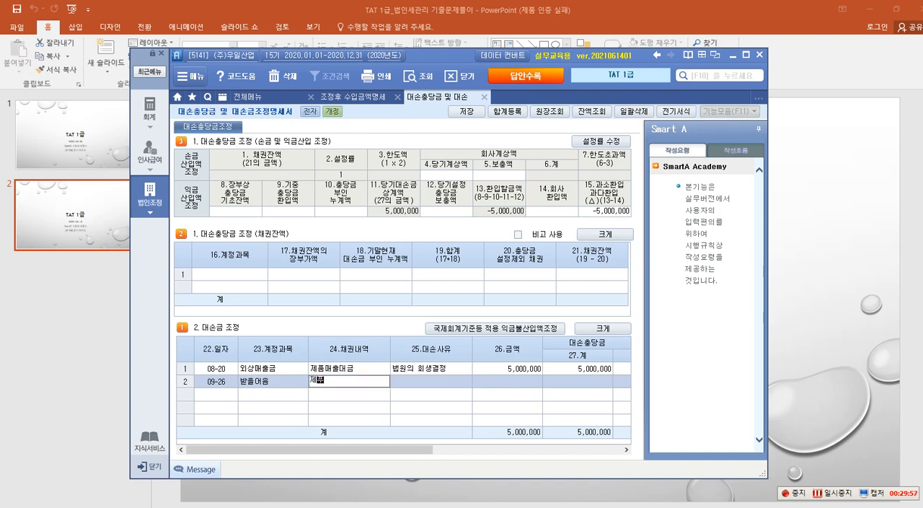
text(매출대금)
key(Return)
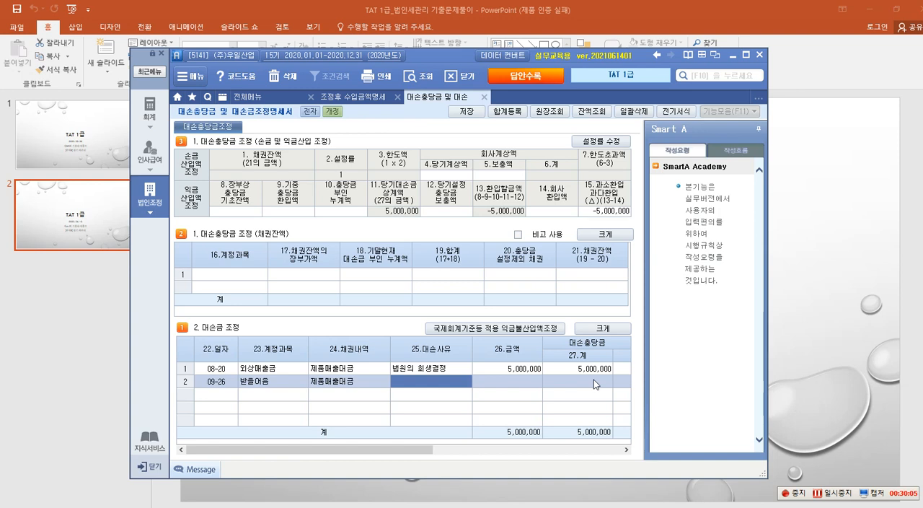
text(부도)
key(Return)
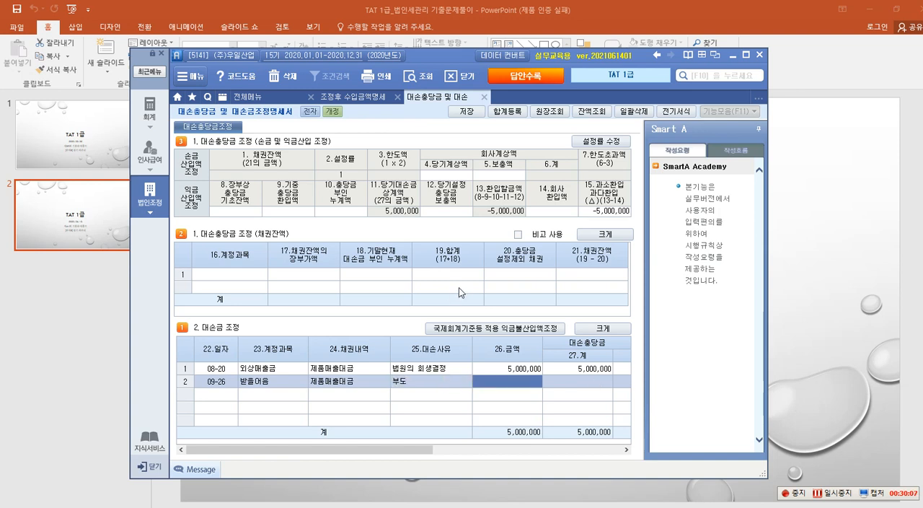
Look up account 110 받을어음 in the 계정별원장 for 2020-09-26 only.
click(549, 112)
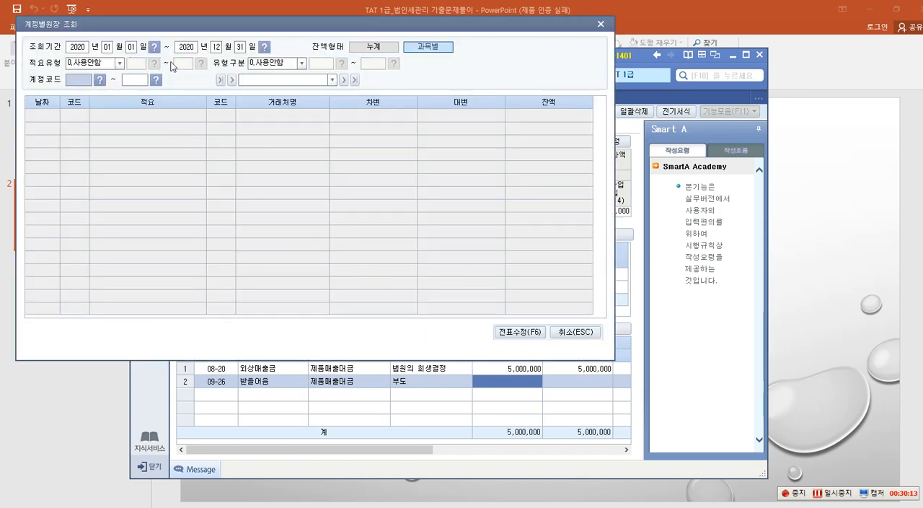
click(107, 47)
text(09-26)
key(Return)
text(0926)
key(Return)
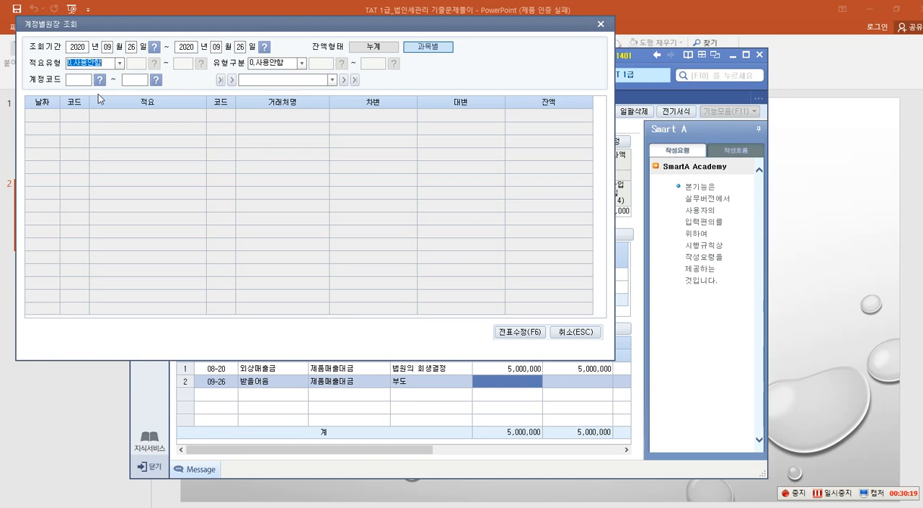
key(Return)
key(Return)
text(110)
key(Return)
text(110)
key(Return)
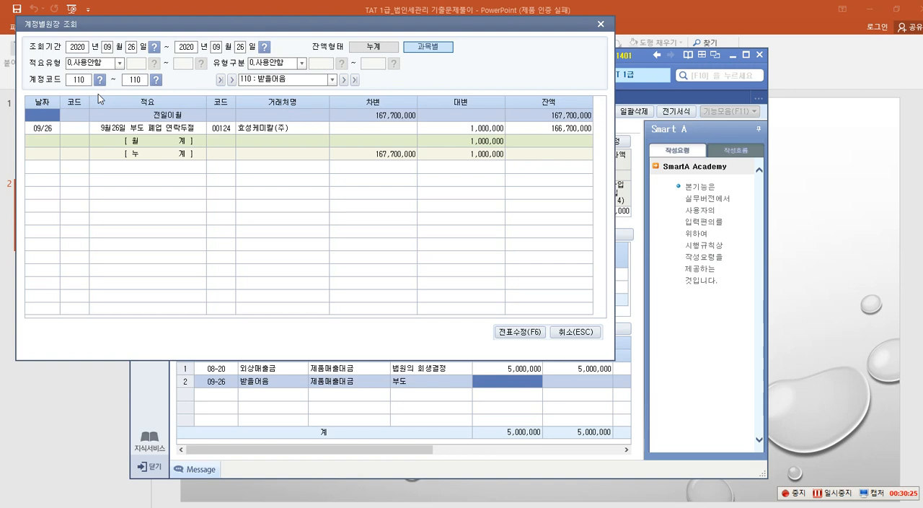
Examine the debit and credit lines of the voucher behind the 09/26 받을어음 entry, and close the 계정별원장 조회.
click(470, 128)
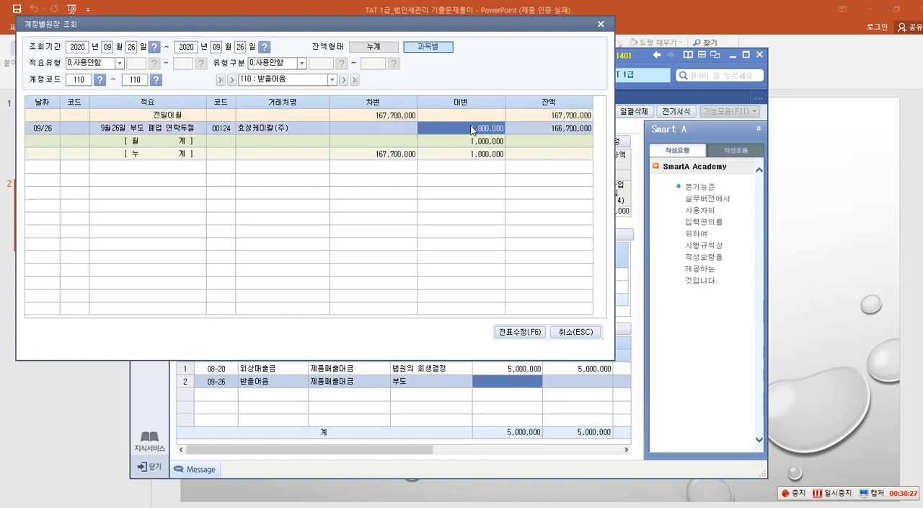
double_click(470, 127)
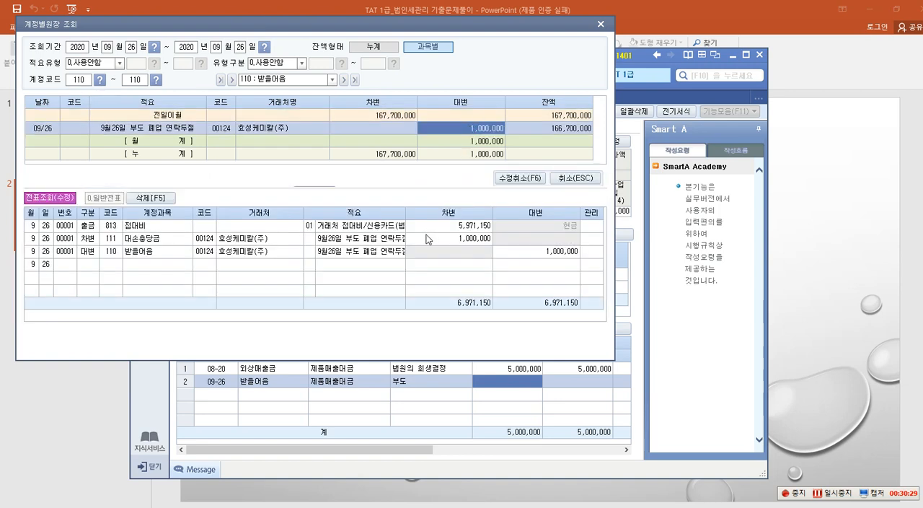
click(154, 239)
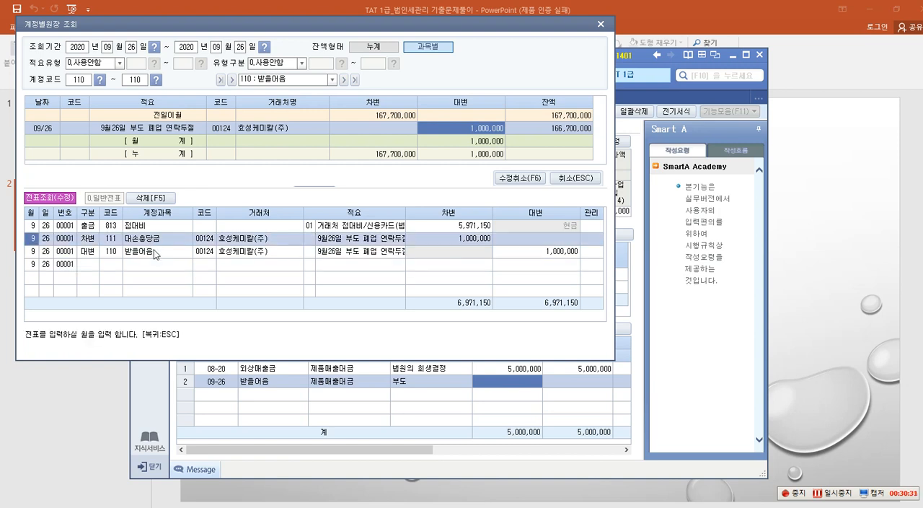
click(153, 250)
click(527, 253)
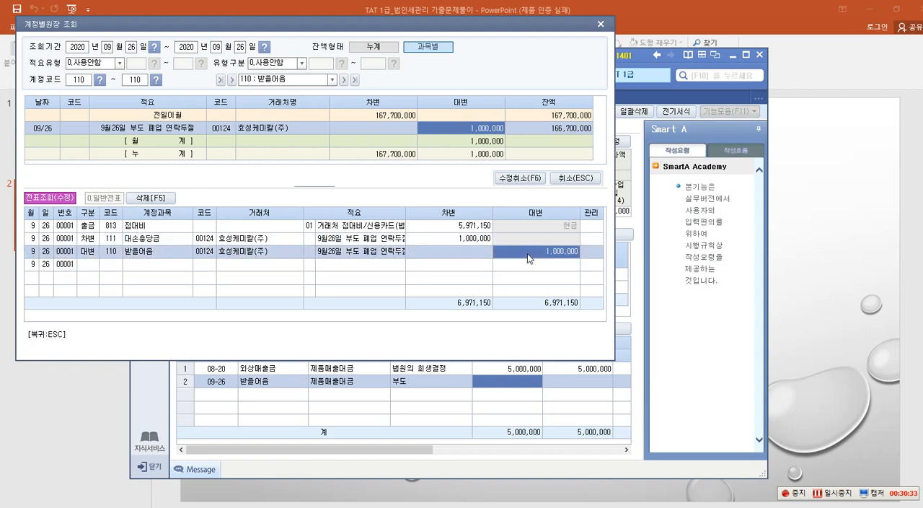
click(451, 239)
click(539, 259)
click(477, 240)
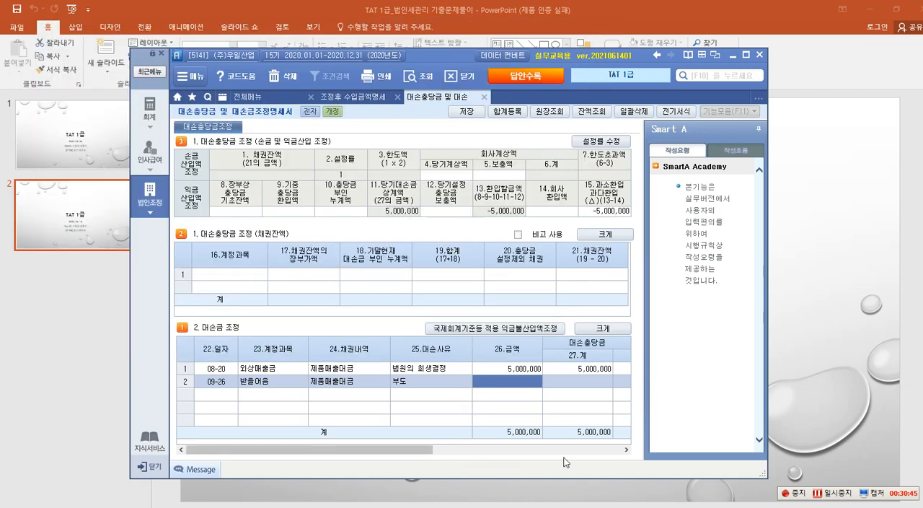
Enter 1,000,000 as the 대손충당금 부인액 of the 09-26 row, leaving its 시인액 blank.
click(626, 449)
click(626, 449)
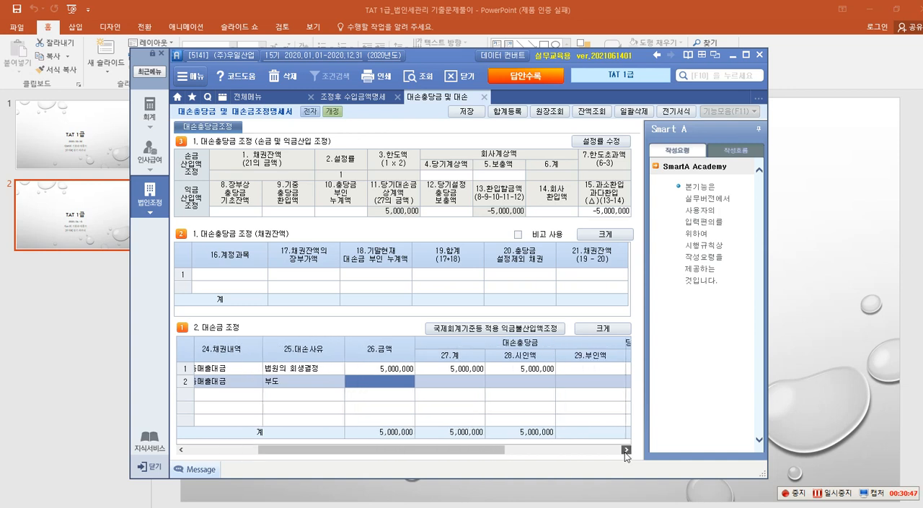
click(516, 384)
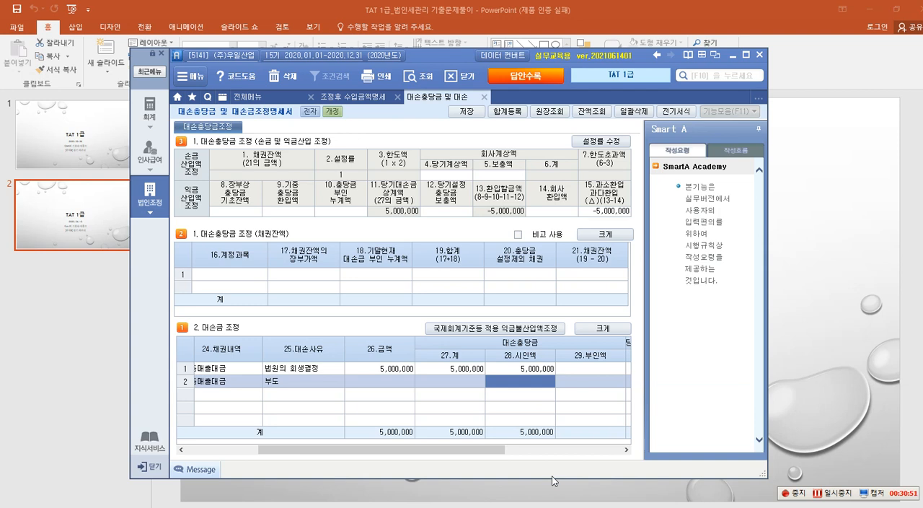
key(Return)
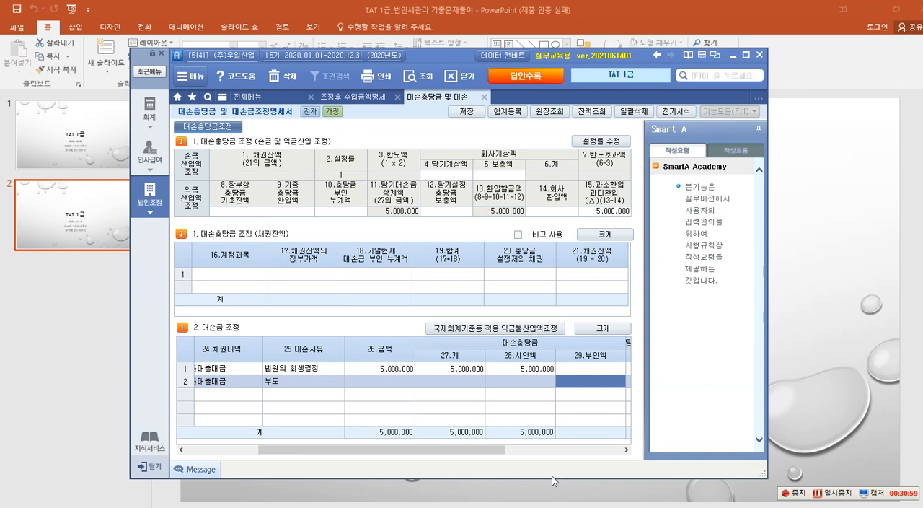
text(1000000)
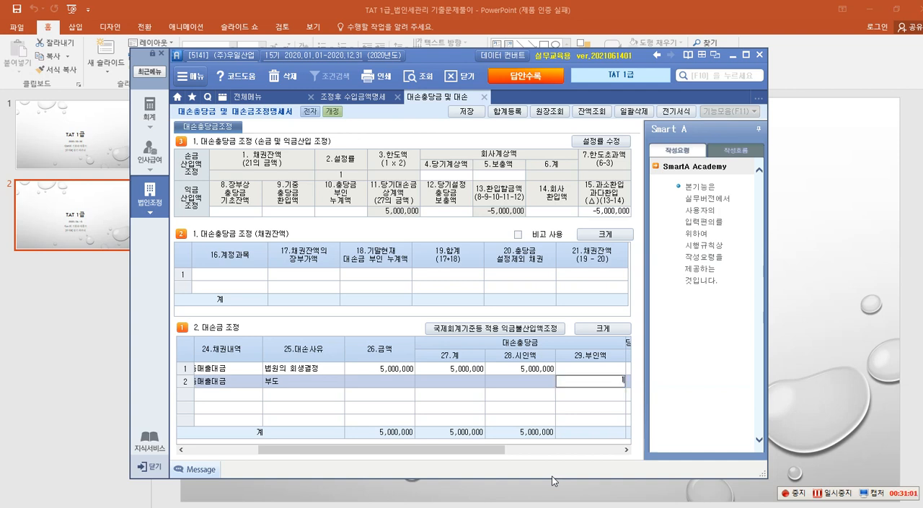
key(Return)
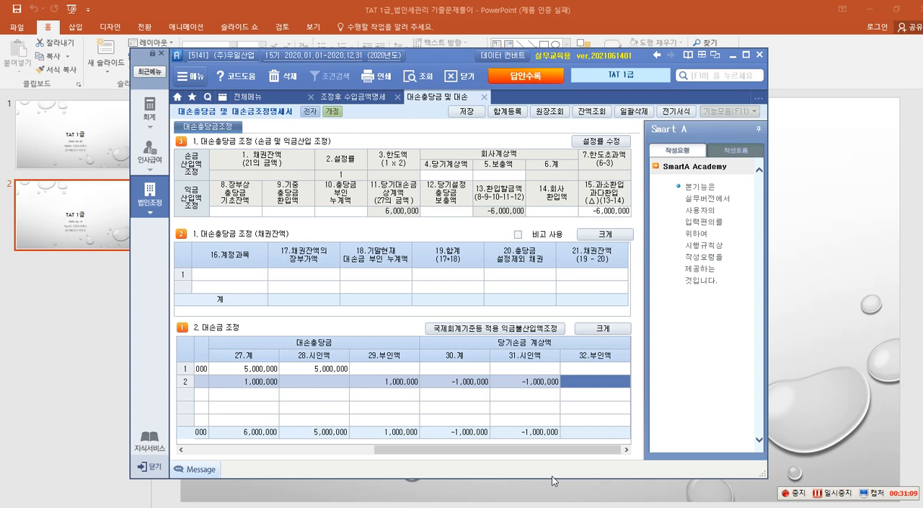
Fill in the missing 금액 of the 09-26 row with 1,000,000.
key(Left)
key(Left)
key(Left)
key(Left)
key(Left)
key(Left)
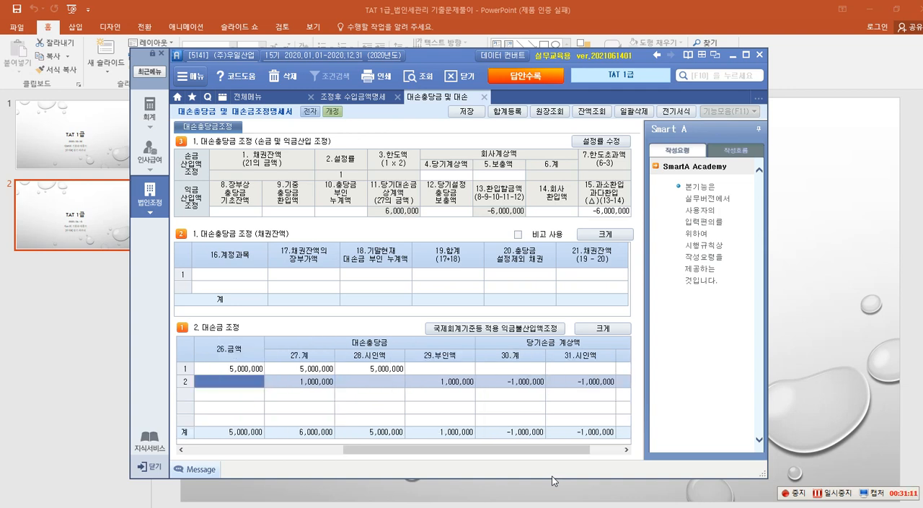
key(Left)
key(Left)
key(Right)
key(Right)
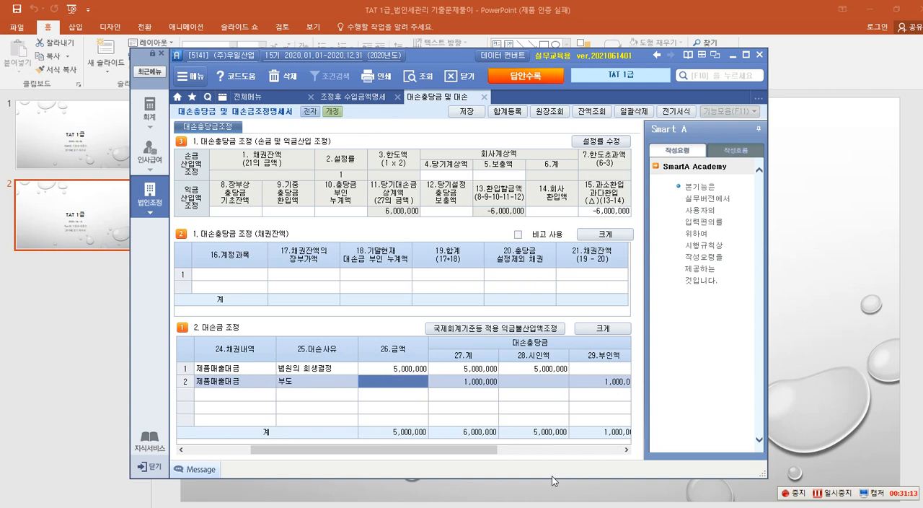
text(1,000,000)
key(Return)
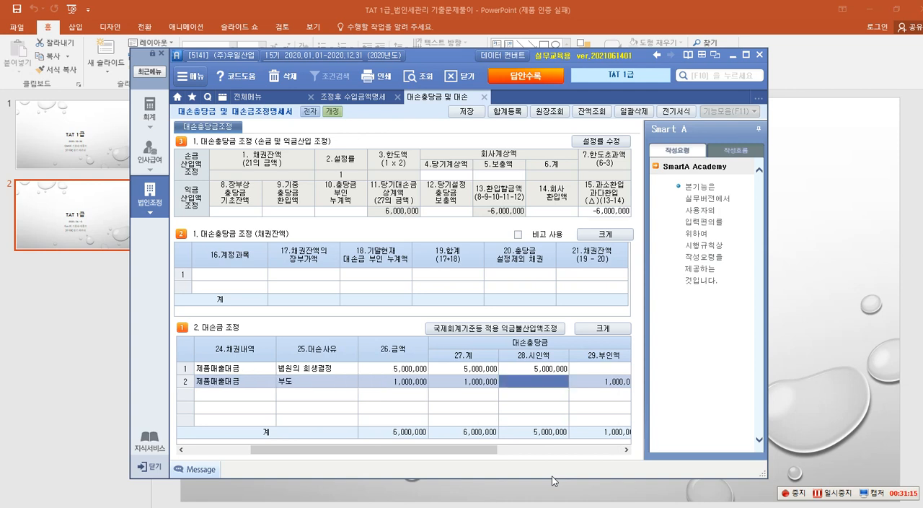
Check the 대손충당금 and 당기손금 계상액 columns of the 09-26 row.
key(Right)
key(Right)
key(Right)
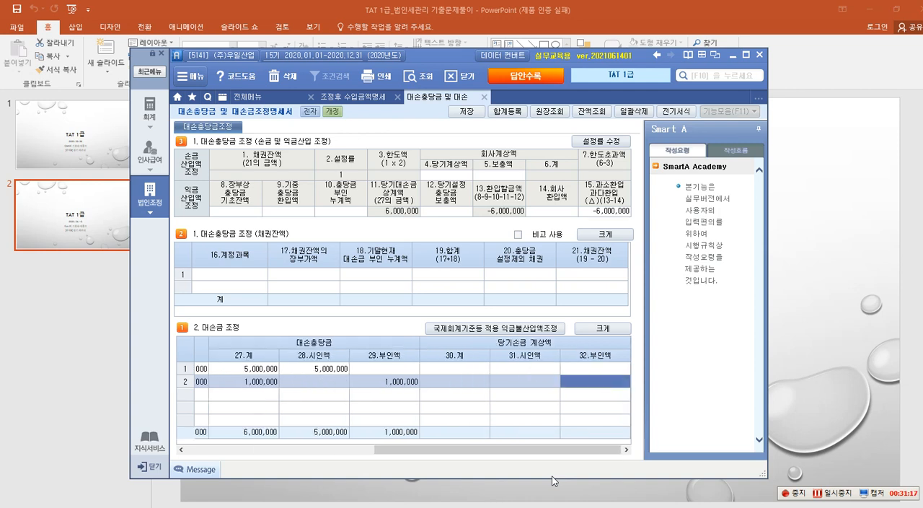
key(Left)
key(Left)
key(Left)
key(Left)
key(Left)
key(Left)
key(Left)
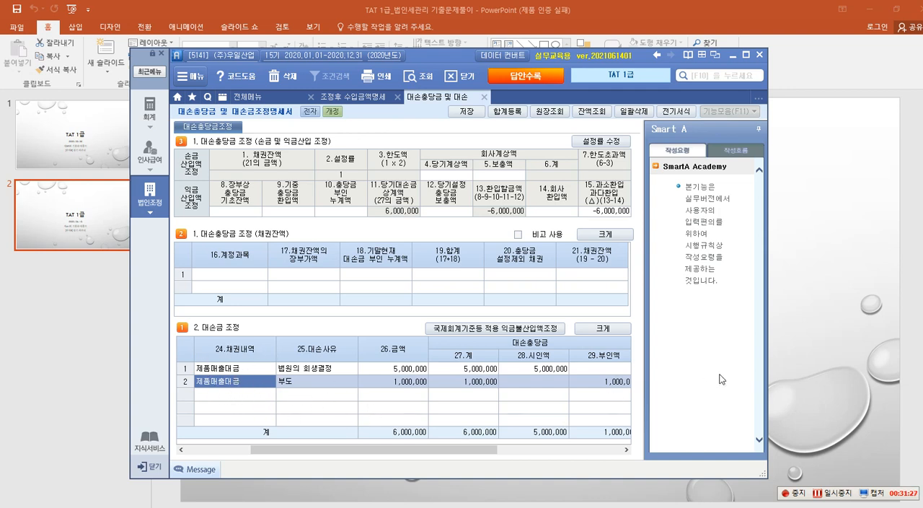
Review 자료 1 and 자료 2 of question 2 in the Hangul document, outlining each in red, and return to Smart A.
mouse_move(502, 506)
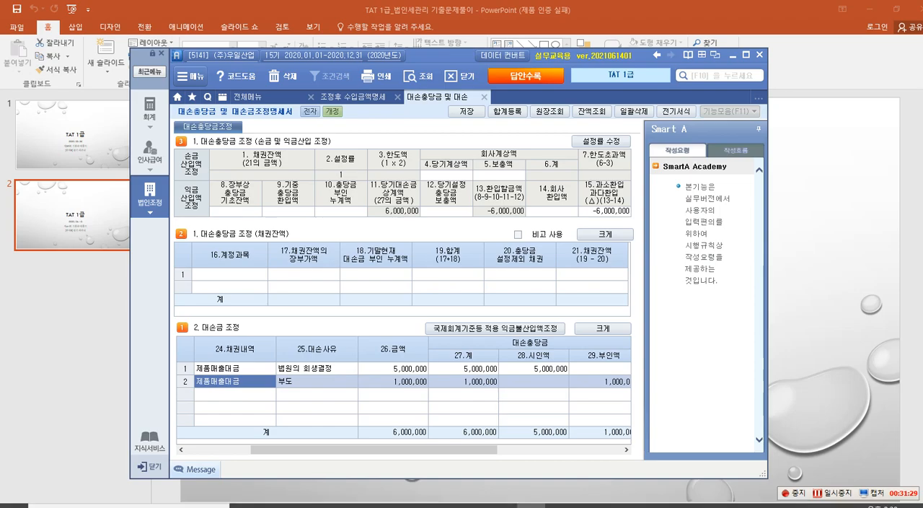
click(506, 505)
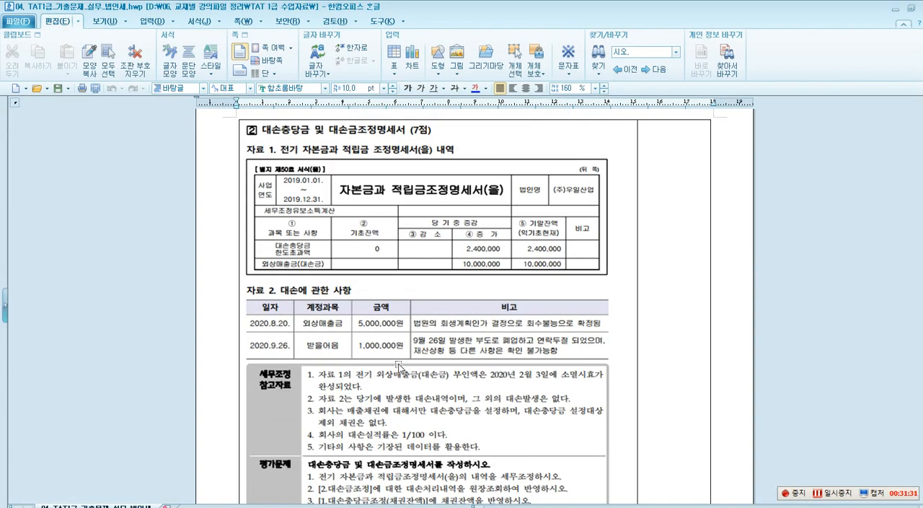
key(F2)
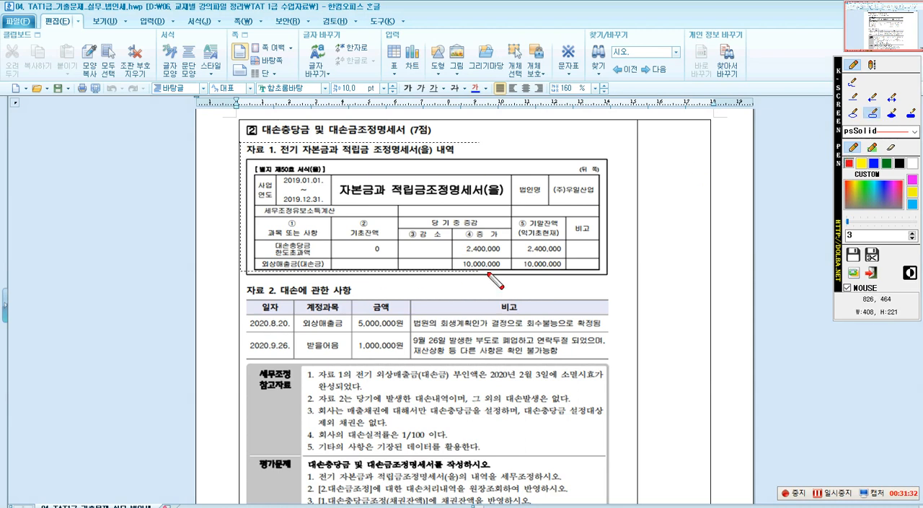
drag(241, 142, 622, 277)
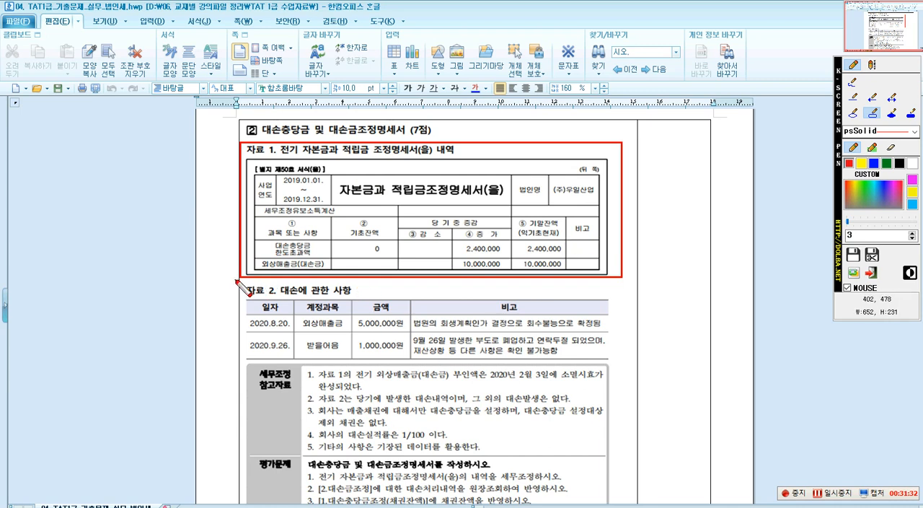
drag(242, 285, 618, 359)
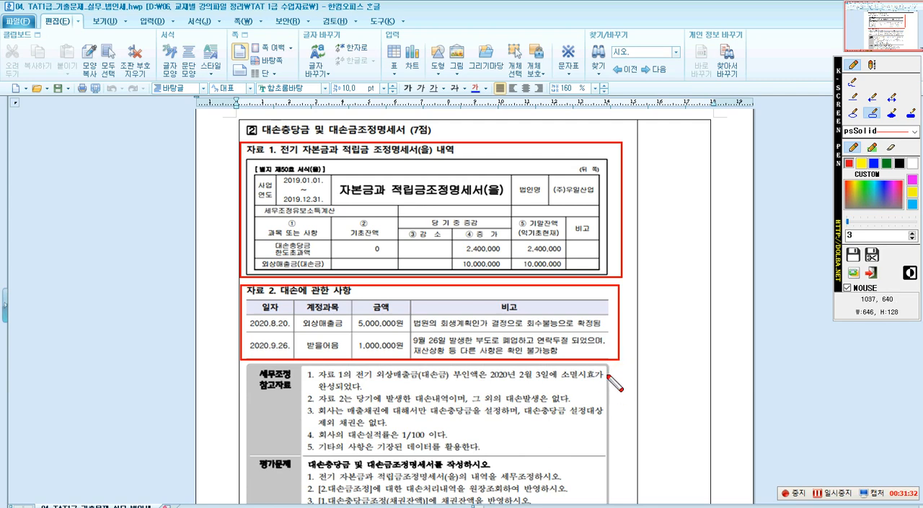
key(Escape)
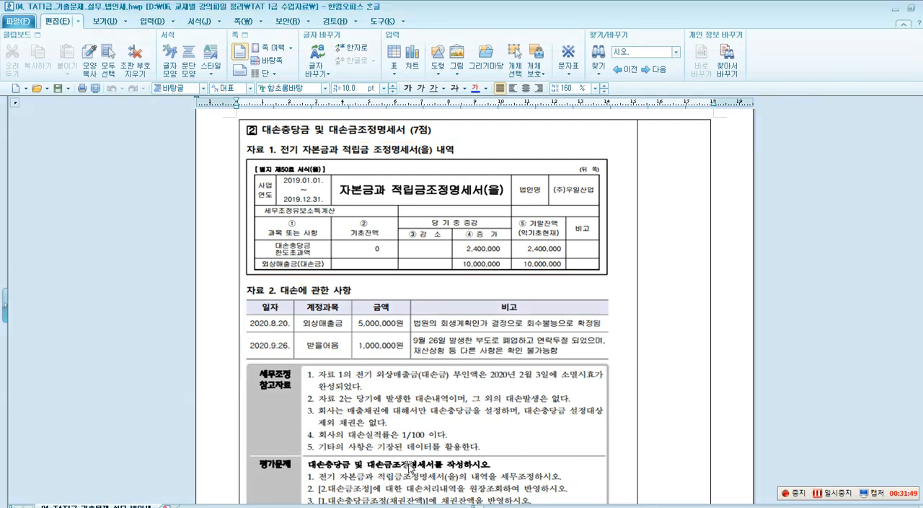
click(895, 14)
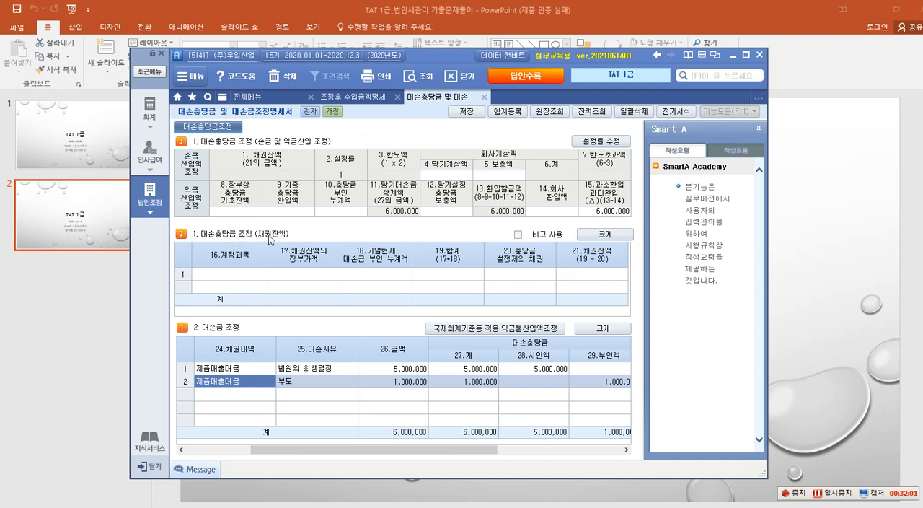
Add account 108 외상매출금 to the 대손충당금 조정 (채권잔액) table, keeping the loaded 장부가액 and leaving 충당금 설정제외 채권 blank.
click(239, 275)
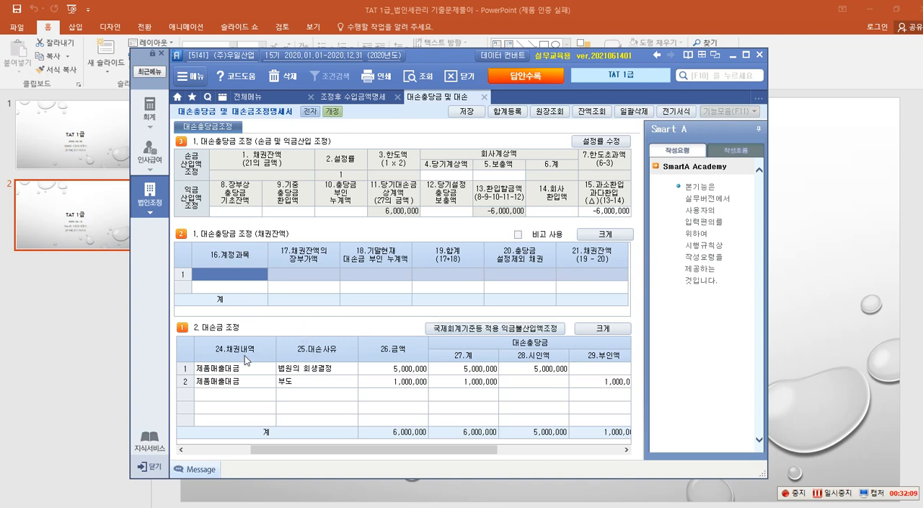
text(108)
key(Return)
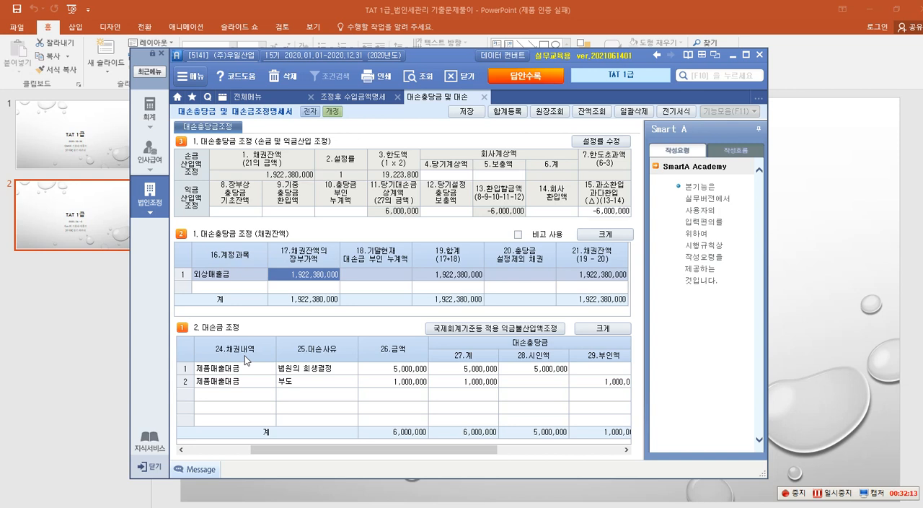
key(Return)
key(Return)
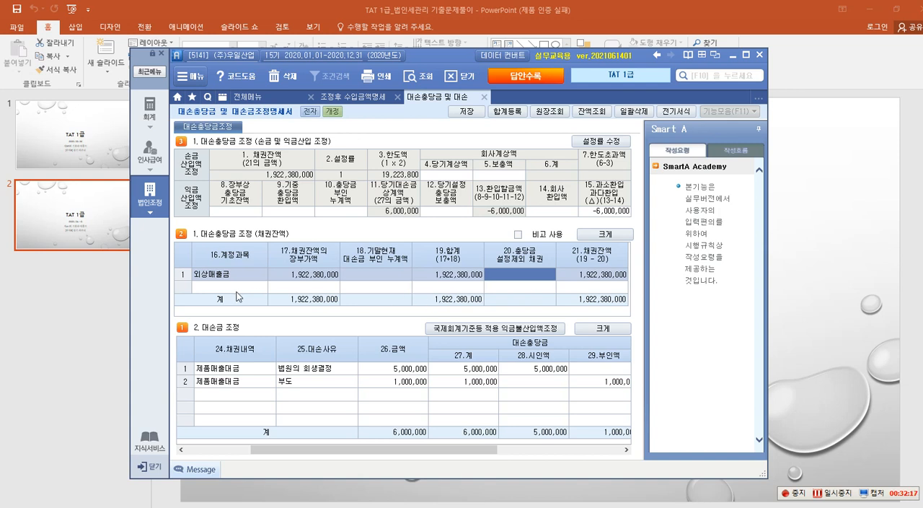
key(Return)
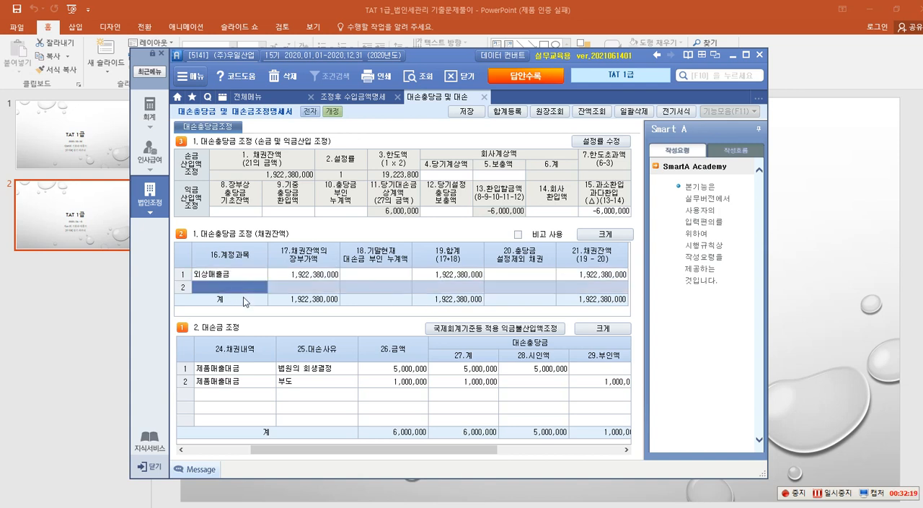
Add account 110 받을어음 to the 채권잔액 table, keeping the loaded 장부가액 and entering 1,000,000 as 기말현재 대손금 부인 누계액.
text(110)
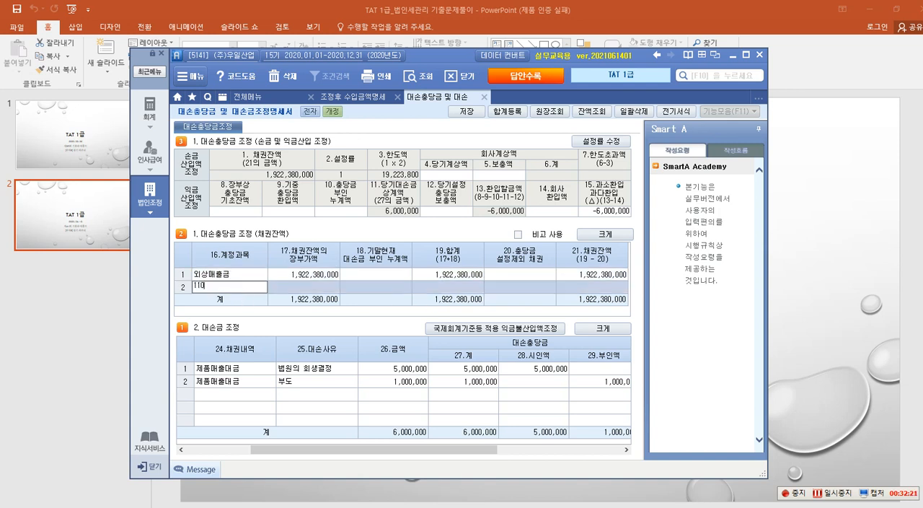
key(Return)
key(Return)
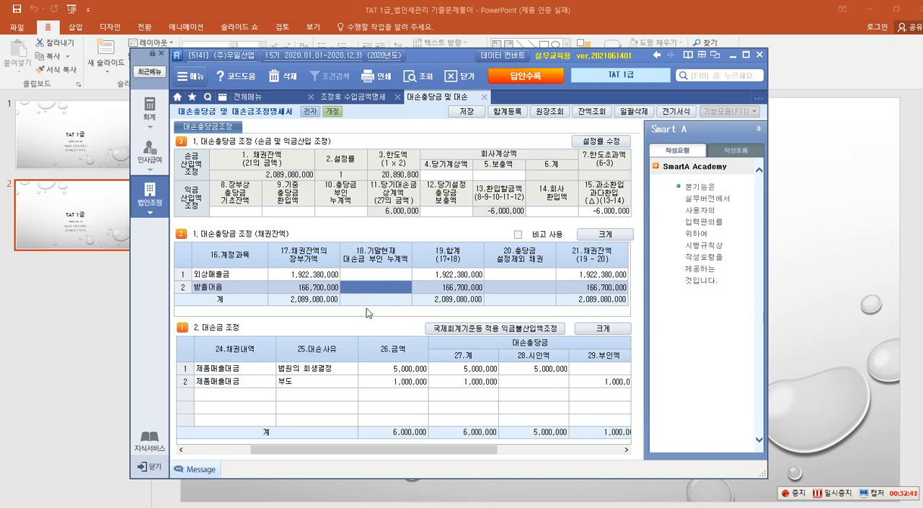
text(1000000)
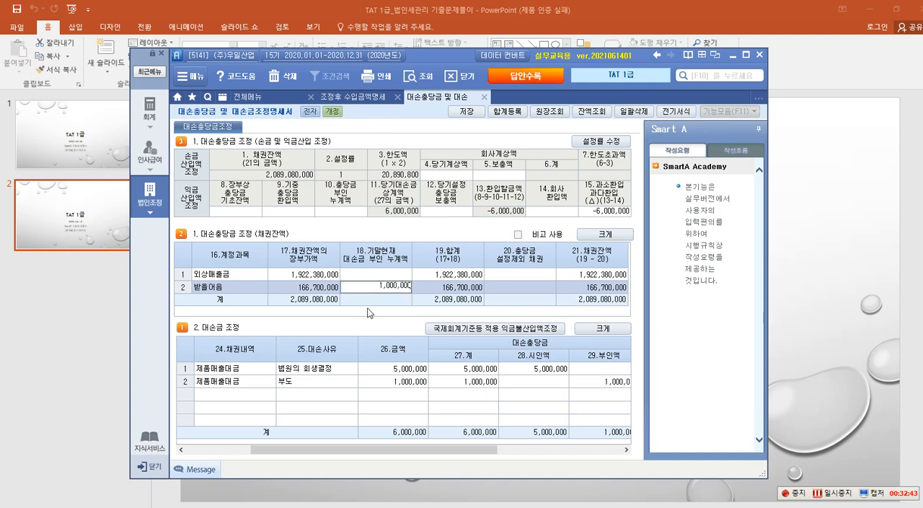
key(Return)
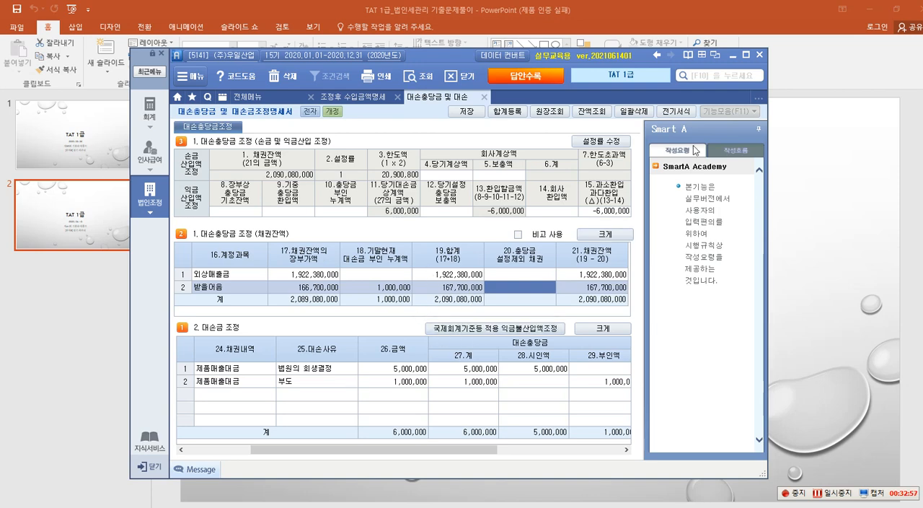
Maximize the Smart A window, outline the 당기계상액/보충액 headings and the 손금 and 익금산입액 조정 areas in red, and clear the markings.
click(746, 54)
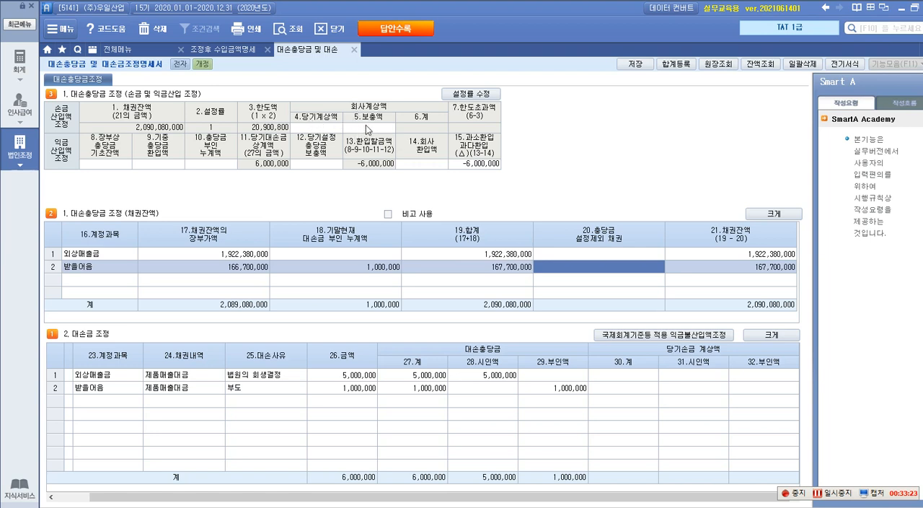
key(F12)
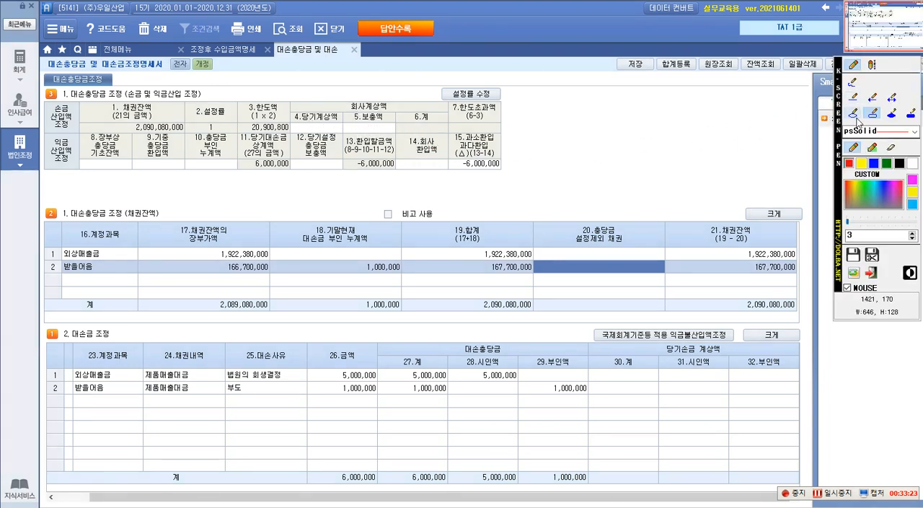
mouse_move(291, 101)
mouse_down()
mouse_move(312, 129)
mouse_move(395, 131)
mouse_up()
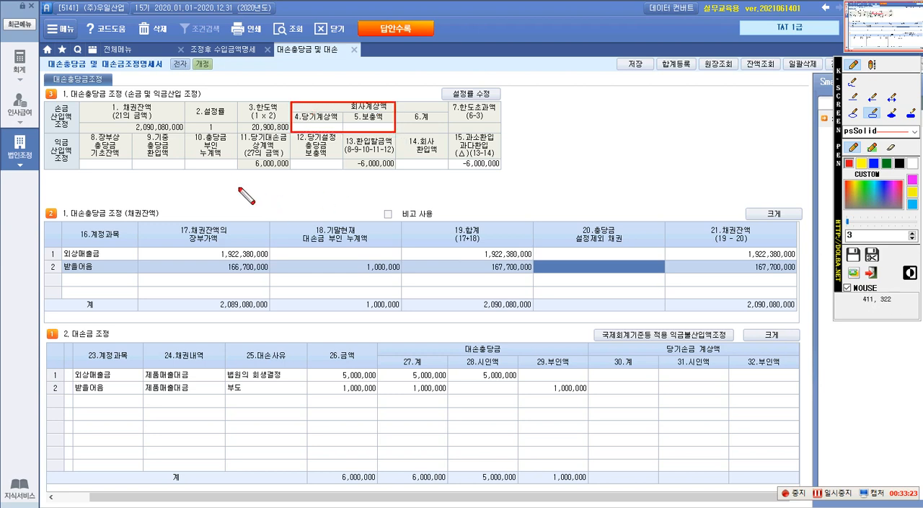
mouse_move(48, 105)
mouse_down()
mouse_move(48, 128)
mouse_move(74, 129)
mouse_move(49, 169)
mouse_move(449, 169)
mouse_up()
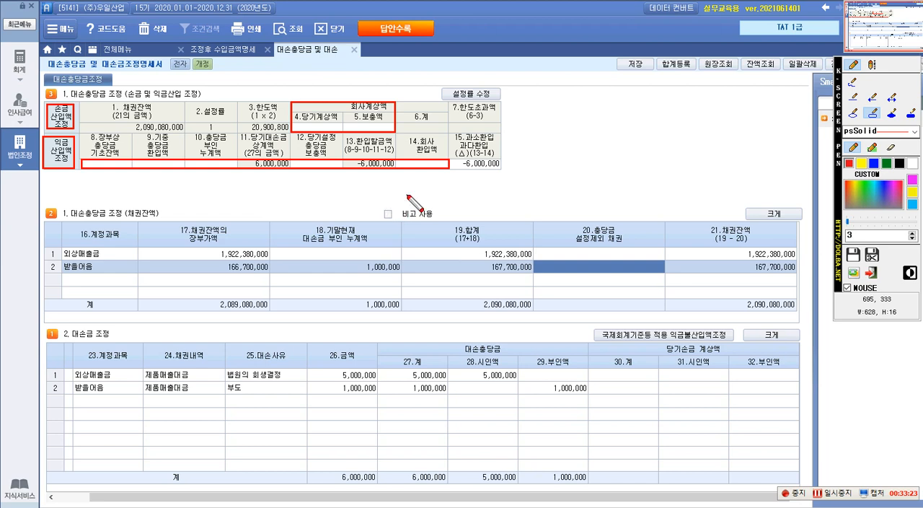
key(Escape)
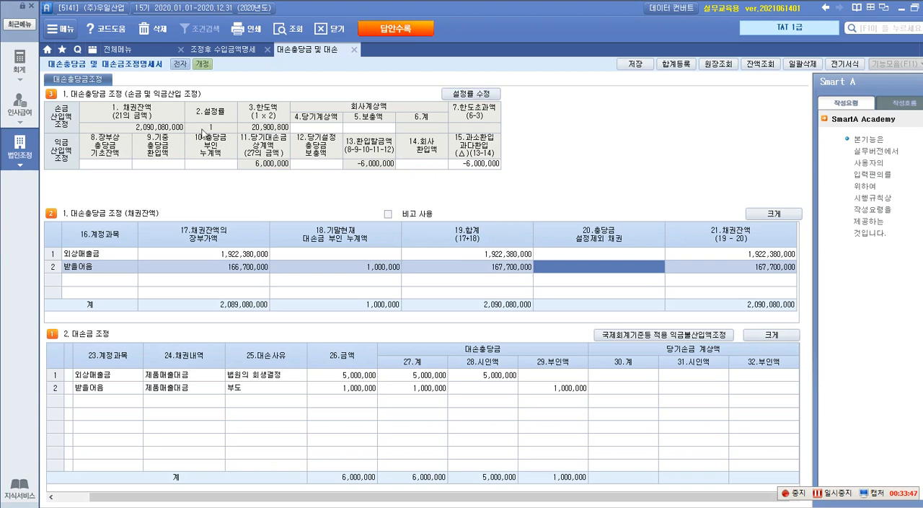
Go through the 당기계상액, 보충액, 장부상 충당금 기초잔액, 기중 충당금 환입액 and 충당금 부인 누계액 fields without entering anything.
click(317, 127)
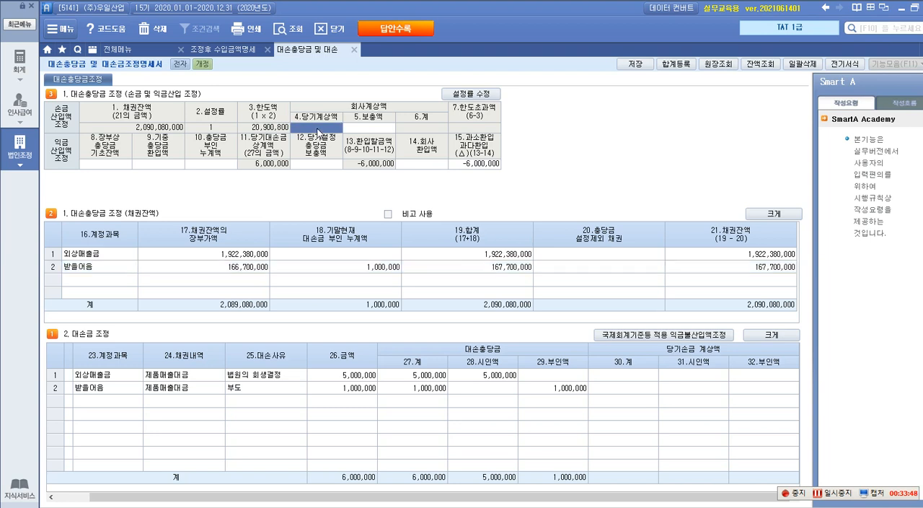
click(365, 130)
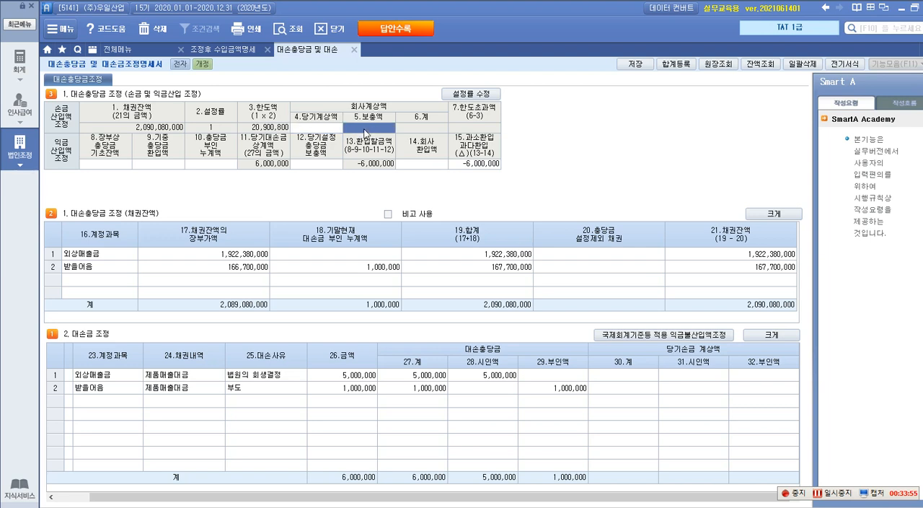
click(91, 165)
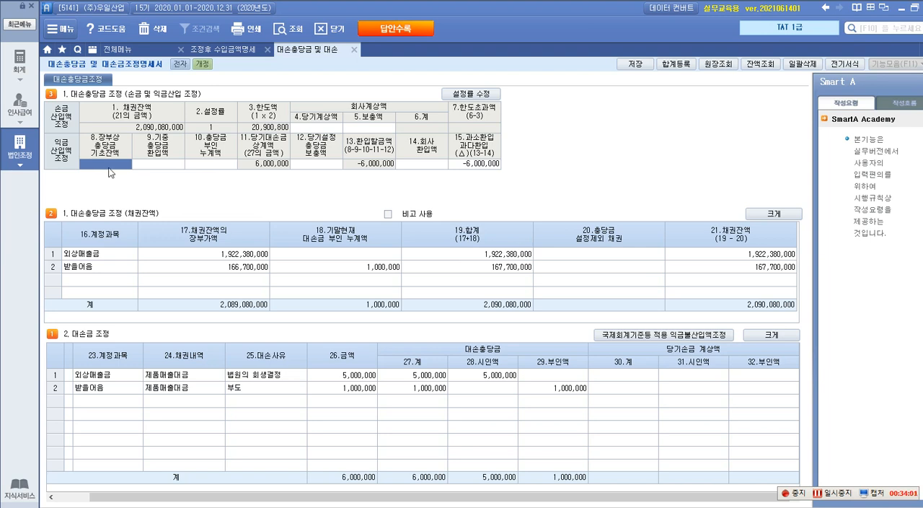
click(160, 169)
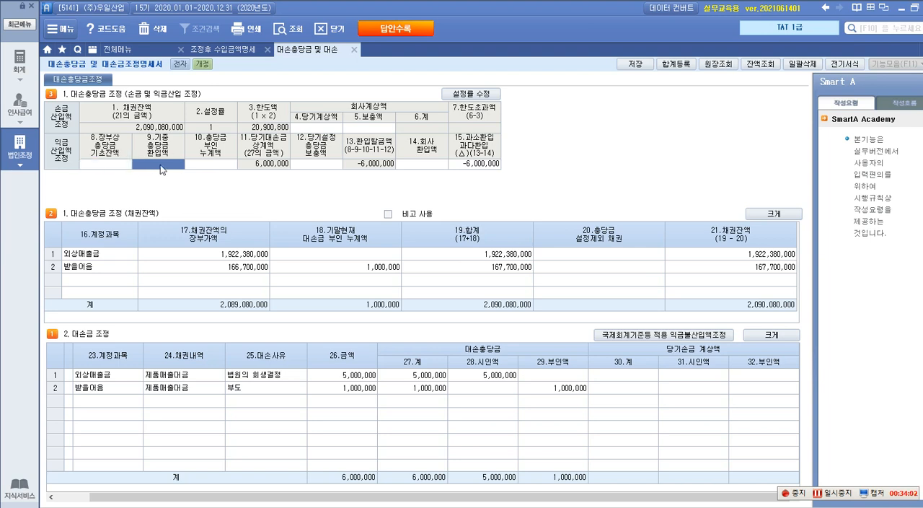
click(208, 166)
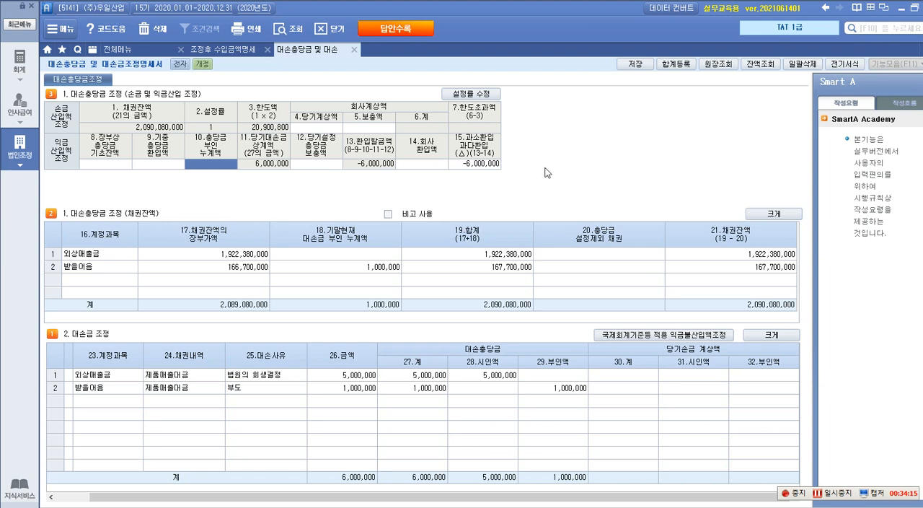
Annotate the 손금 및 익금산입 조정 section with the red text 총액법 and outline its 익금산입액 조정 row in red.
key(F9)
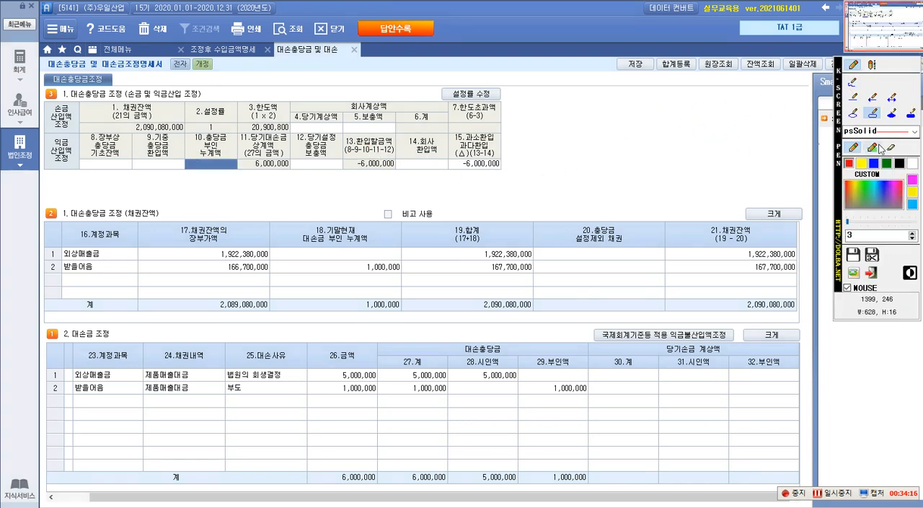
click(872, 66)
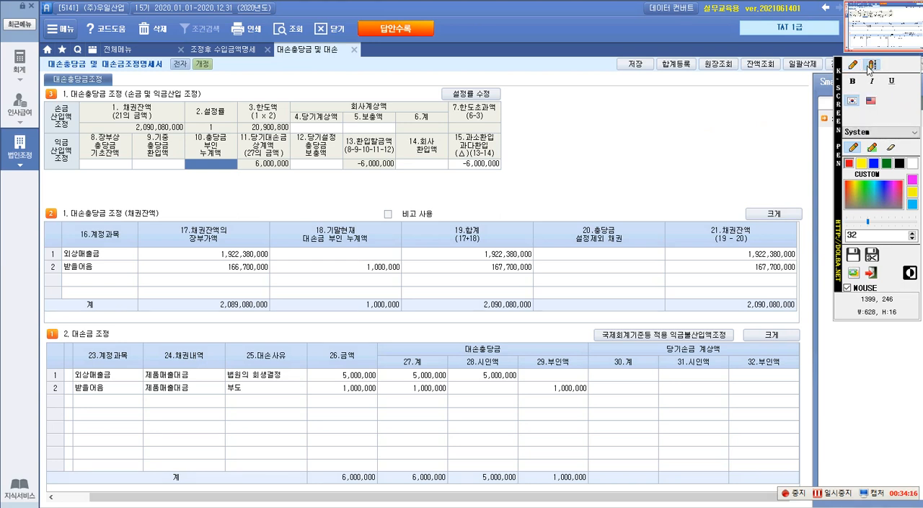
click(232, 90)
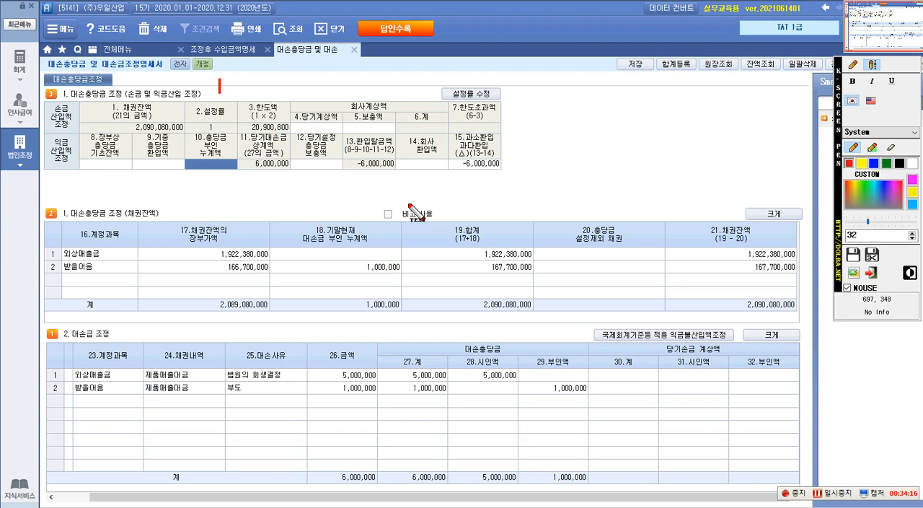
text(총이)
text(법)
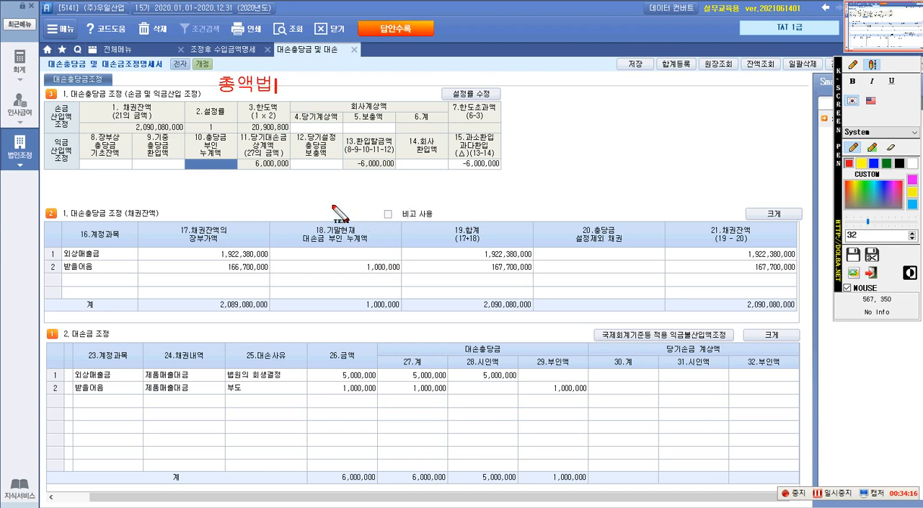
click(853, 65)
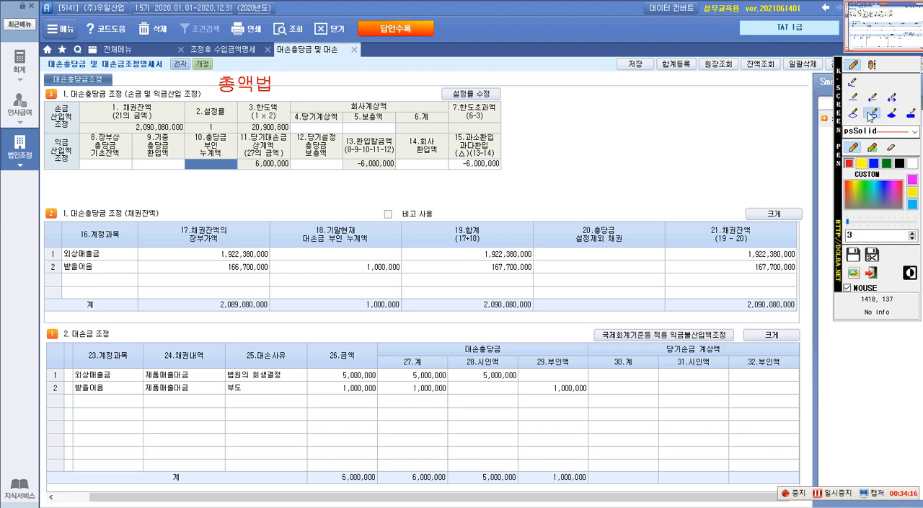
drag(107, 171, 503, 170)
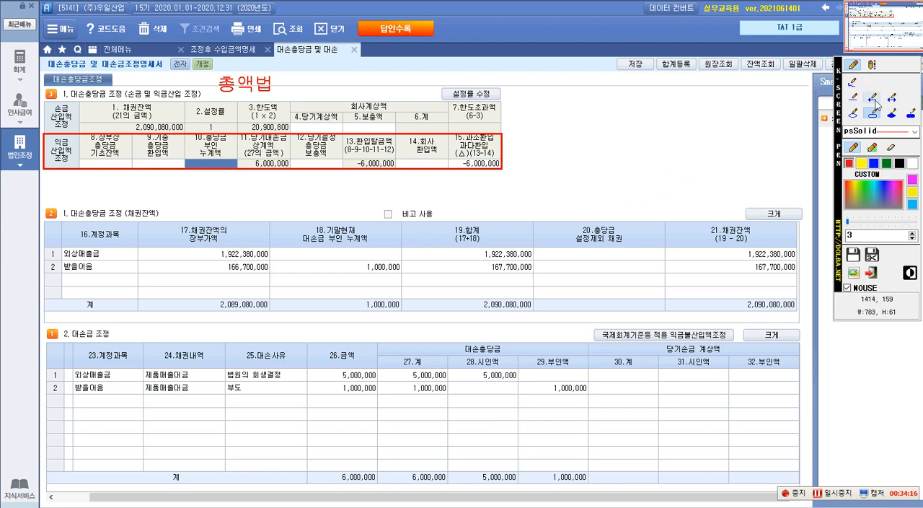
Write the red note 전기대손충당금 - 대손금 = 잔액 -> 전액 "익금" beside the outlined 익금산입액 조정 row.
click(872, 64)
click(530, 156)
text(전기댓)
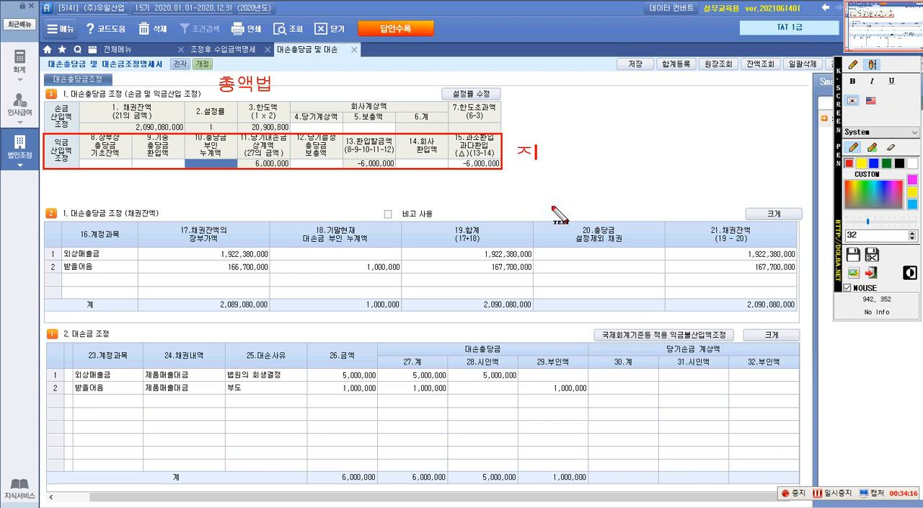
text(손충당그)
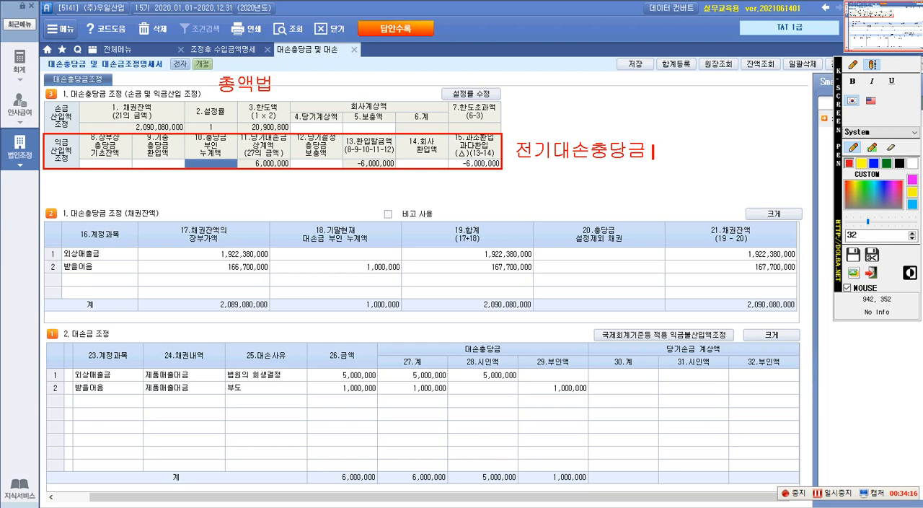
text( - 대손그)
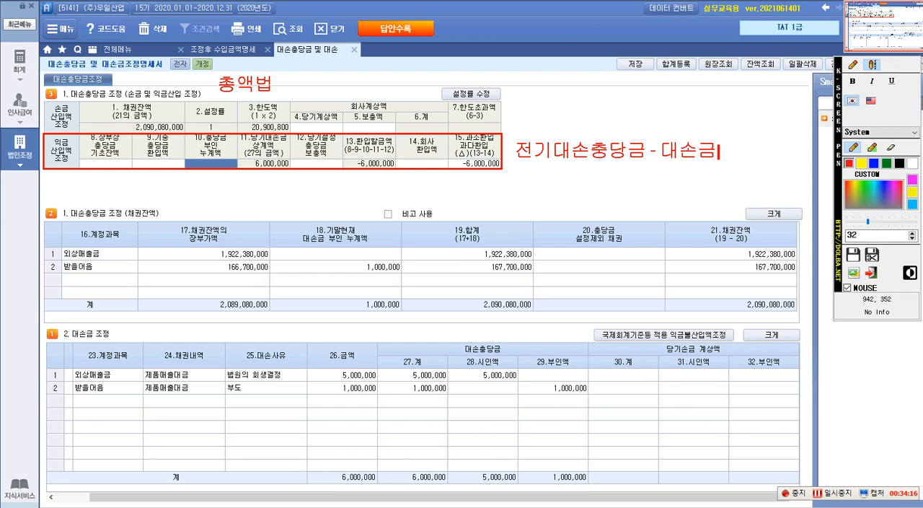
text( = 잔액)
key(Return)
text(-)
text(> 전액)
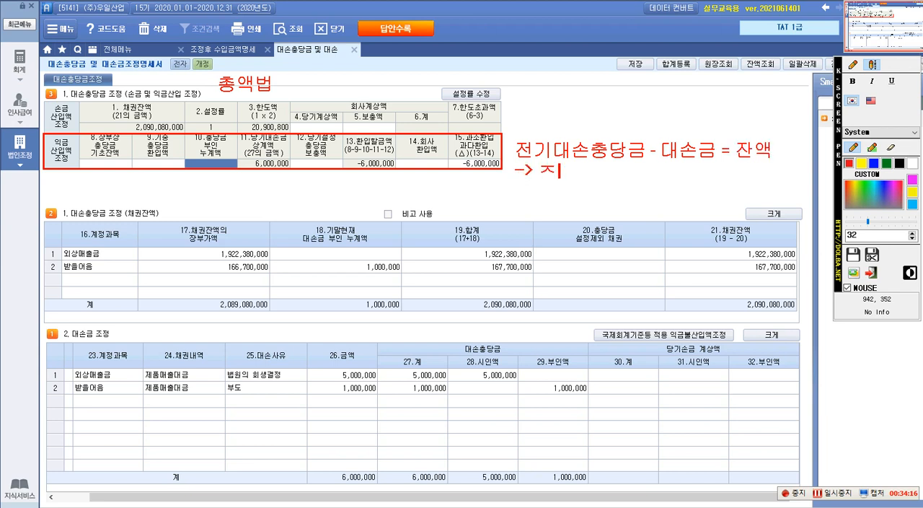
text( "익)
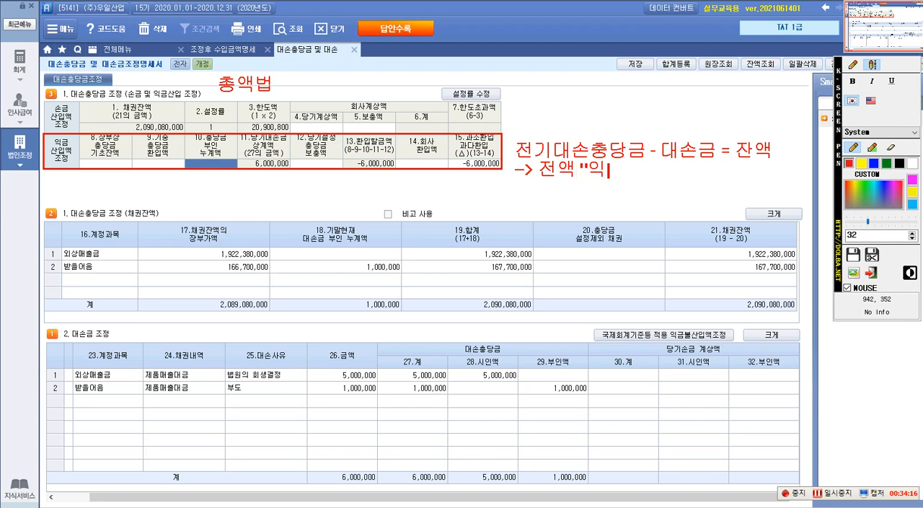
text(금당)
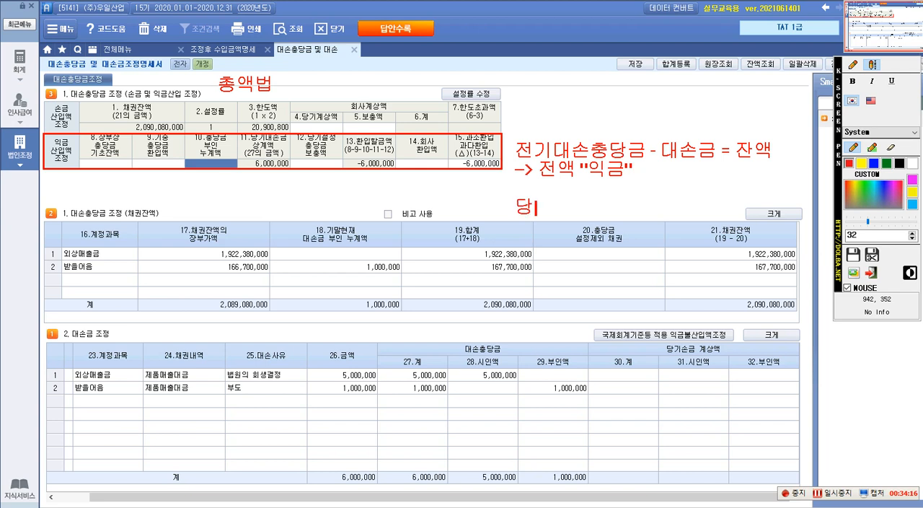
text(기설저ㅇ )
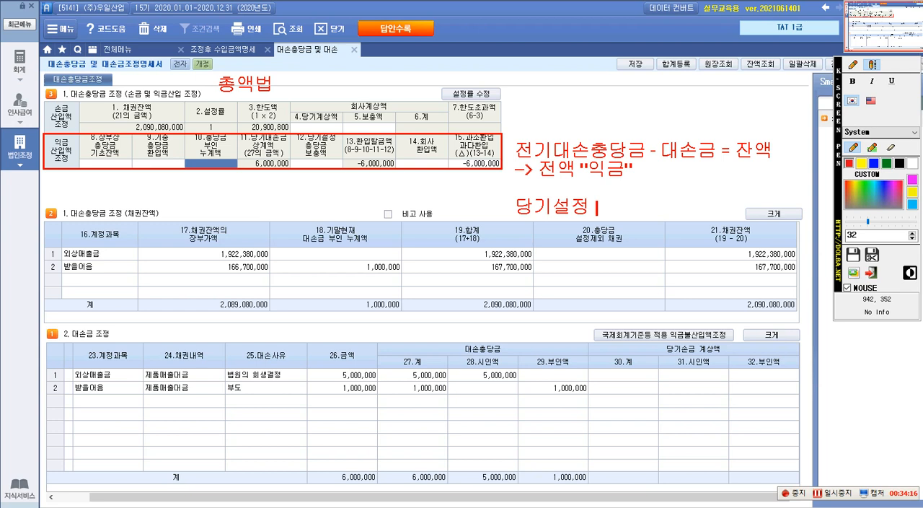
text(대손)
text(충당그)
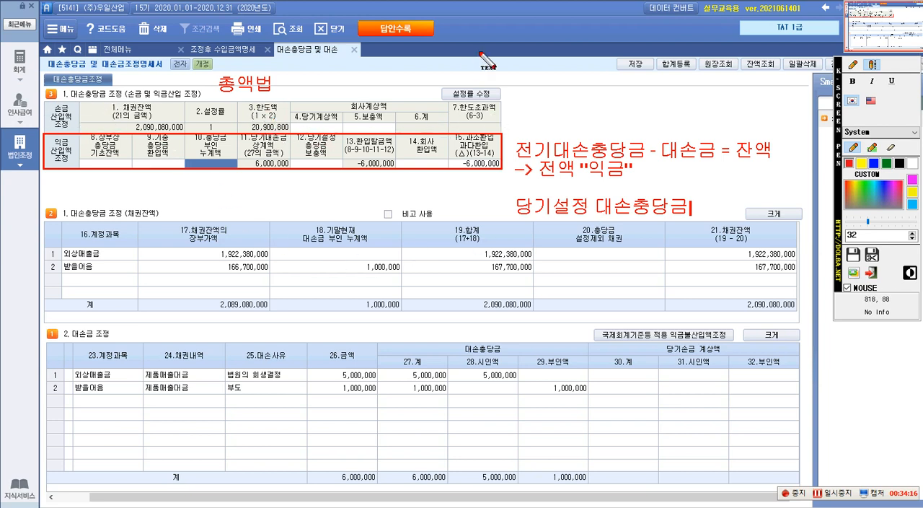
Add the red note 당기설정 대손충당금 -> 전액 손금 계산 below the 익금 note.
text(-)
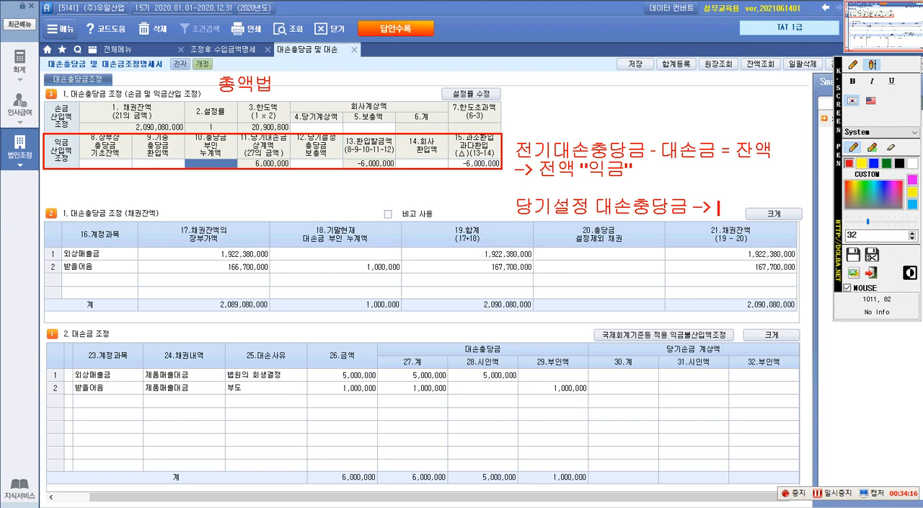
text(> 소)
key(BackSpace)
text(전액 )
text(손금)
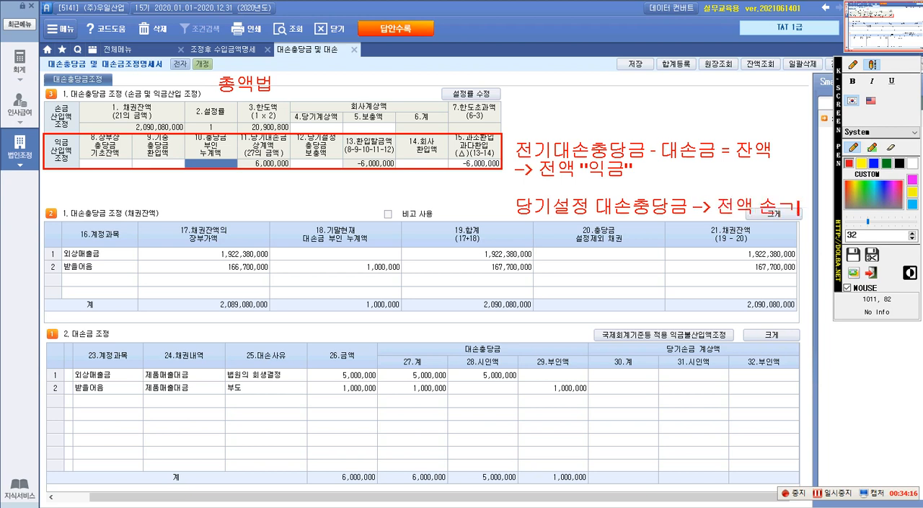
text( 계산)
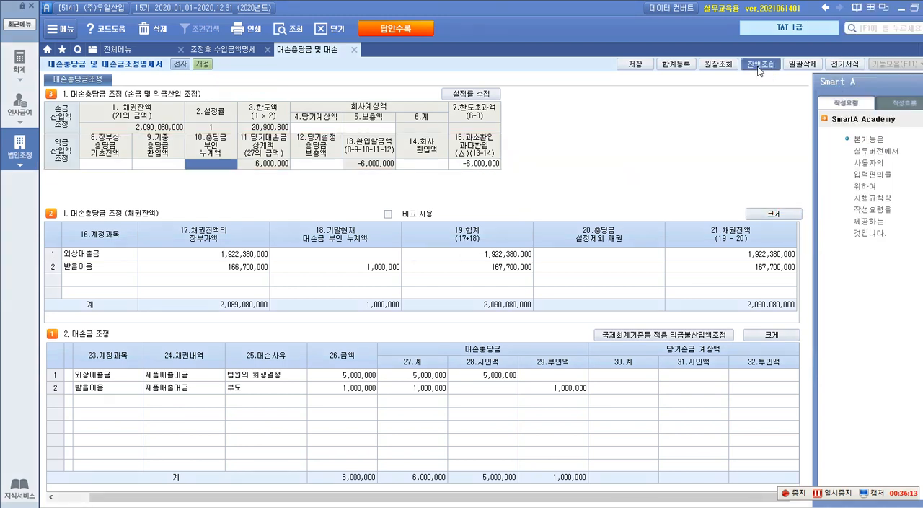
Clear the annotations, query the account balances for the range 109 to 111, and check the 대손충당금 row below 받을어음.
click(759, 70)
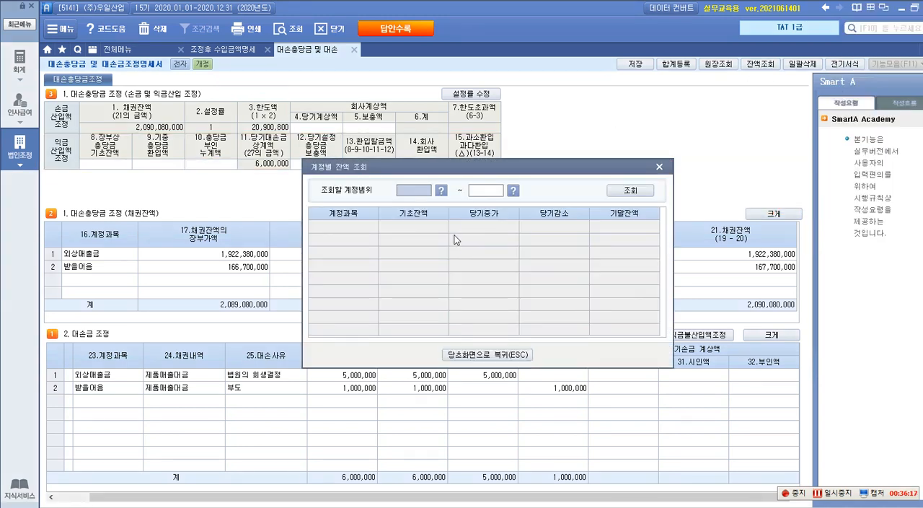
text(109)
key(Return)
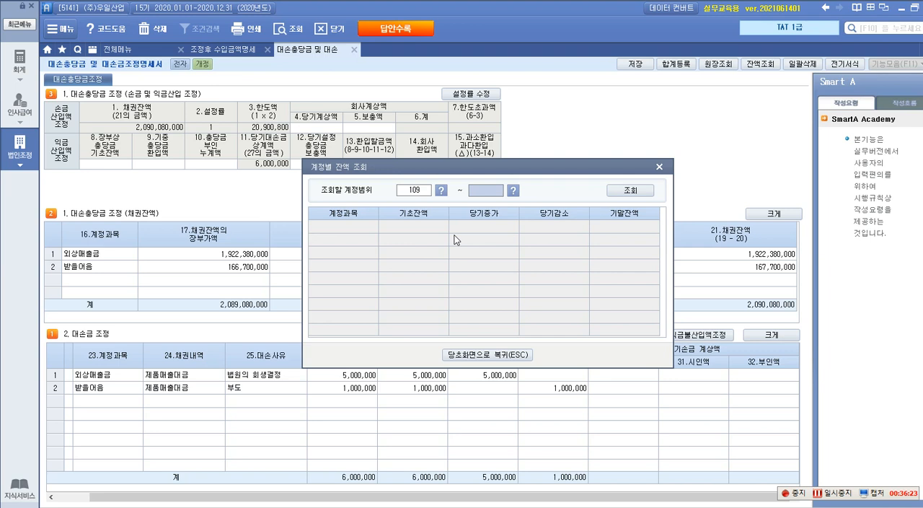
text(111)
key(Return)
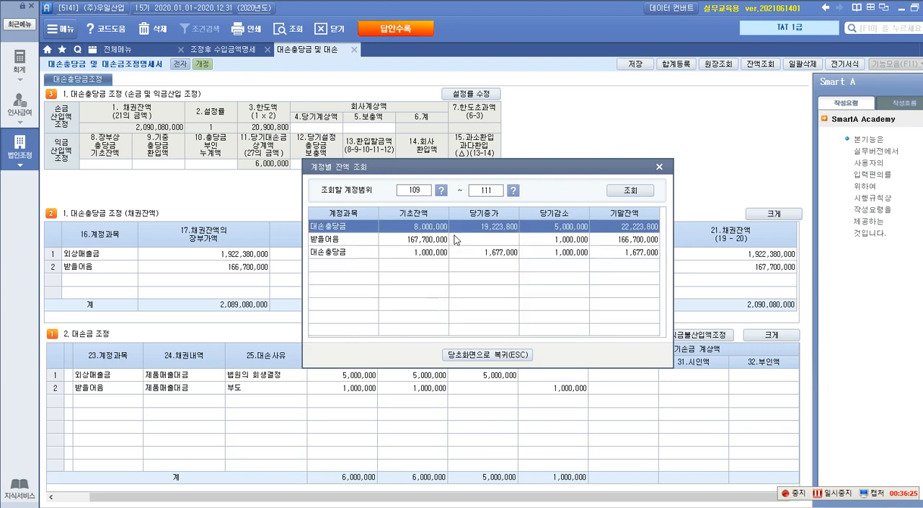
click(422, 254)
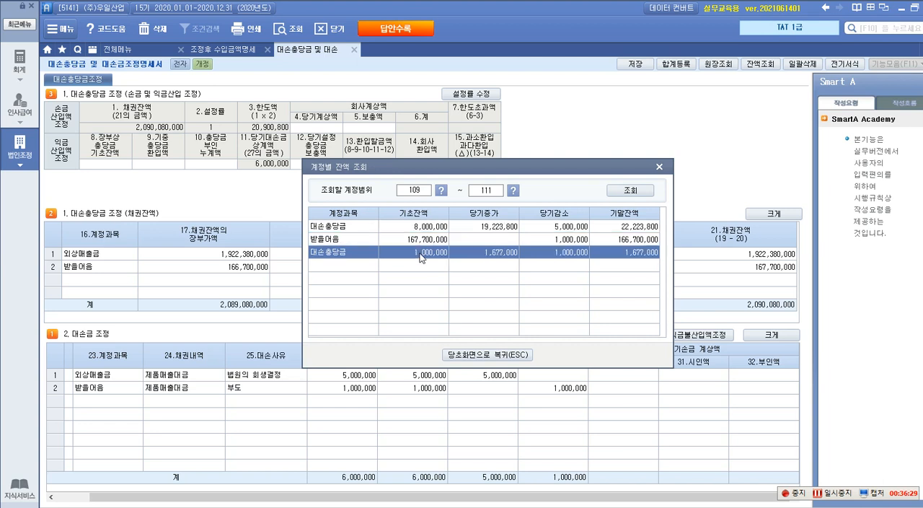
Outline both 대손충당금 rows in the account balance results with red rectangles.
click(432, 227)
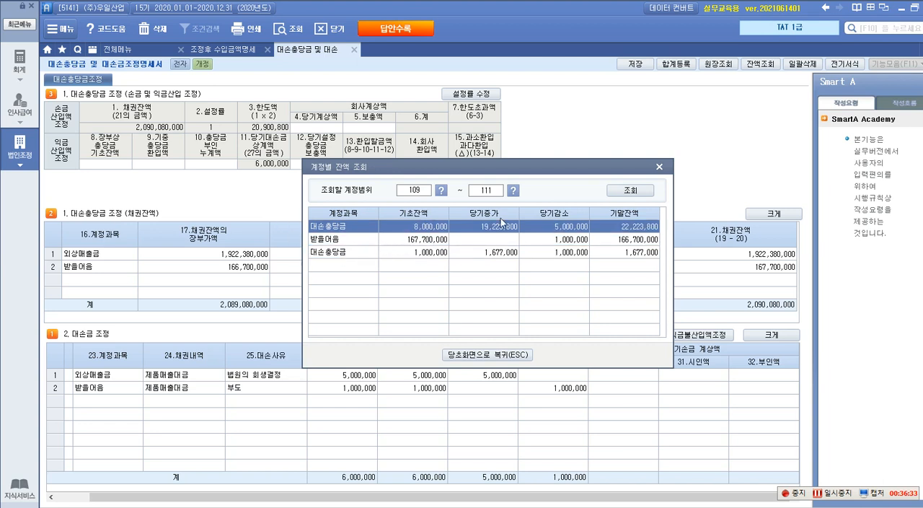
key(ctrl+2)
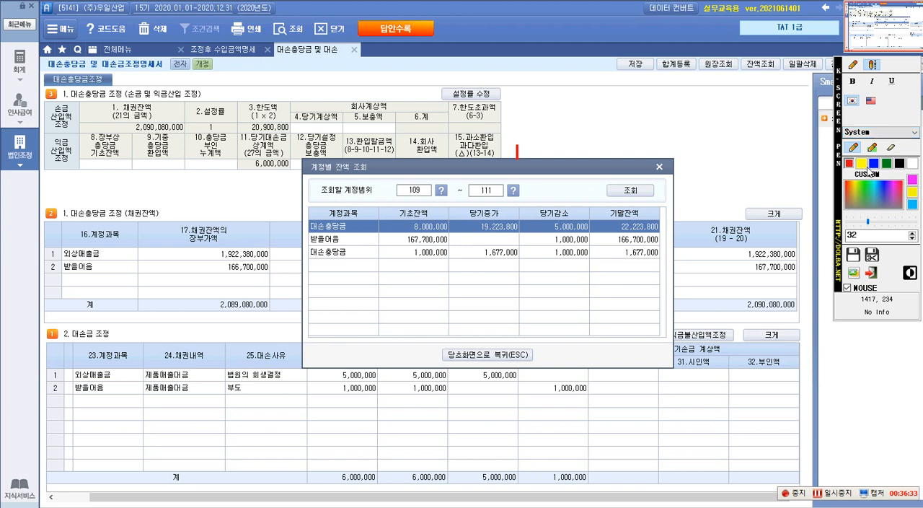
click(854, 66)
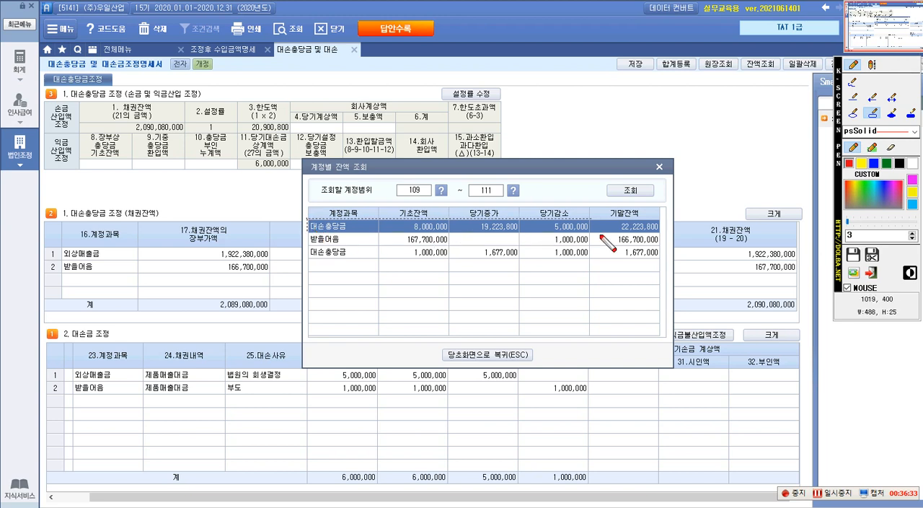
drag(661, 235, 658, 232)
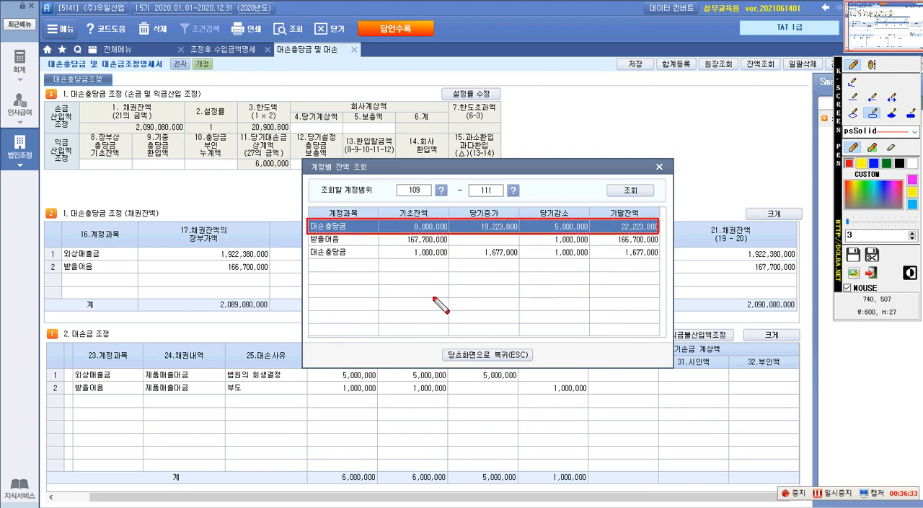
drag(304, 247, 663, 264)
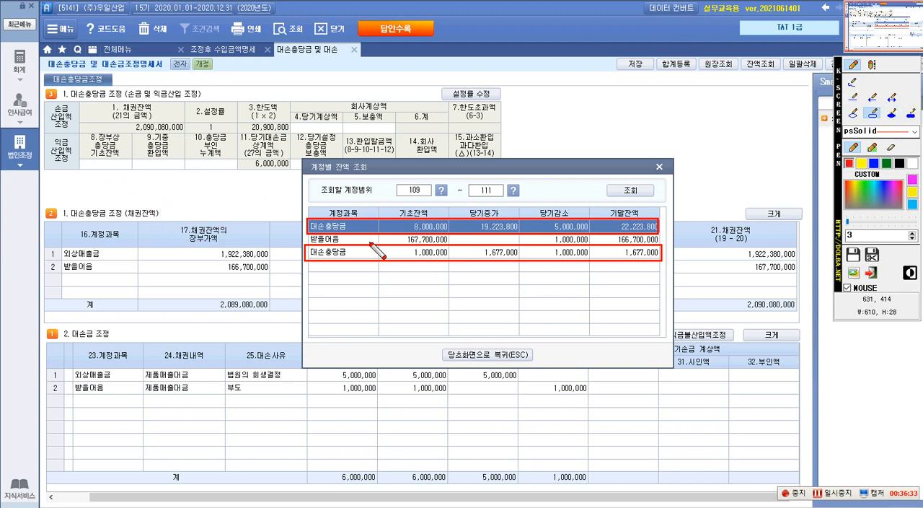
Outline the 기초잔액 column, draw a red arrow to 8.장부상 충당금 기초잔액, and move the balance dialog off the adjustment section.
drag(378, 203, 447, 269)
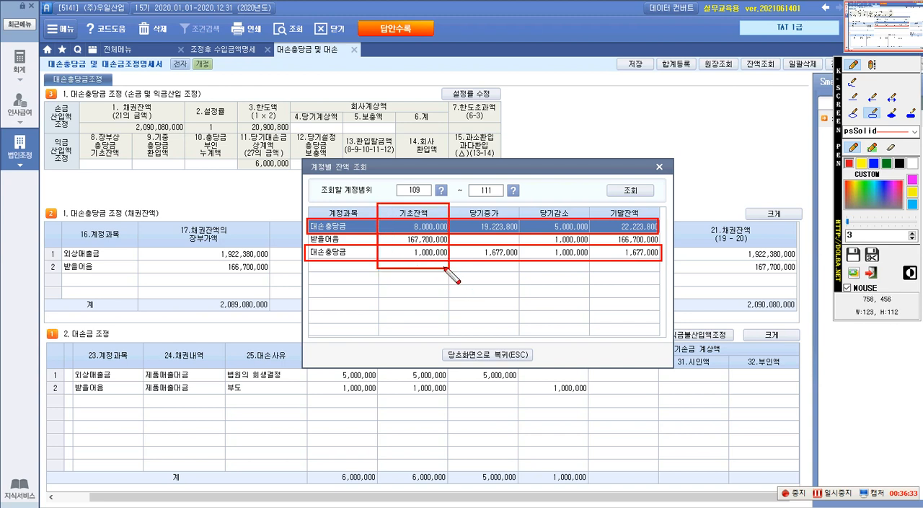
click(874, 97)
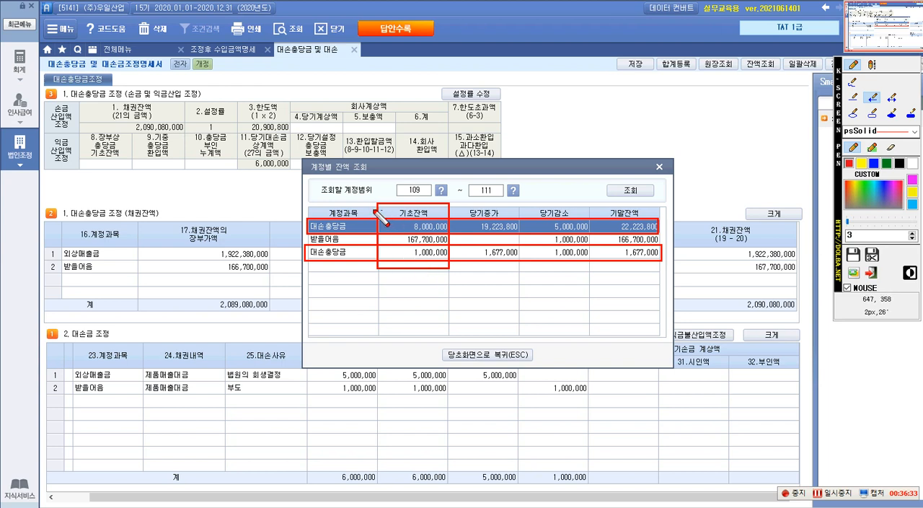
mouse_move(382, 212)
mouse_down()
mouse_move(150, 178)
mouse_move(128, 164)
mouse_up()
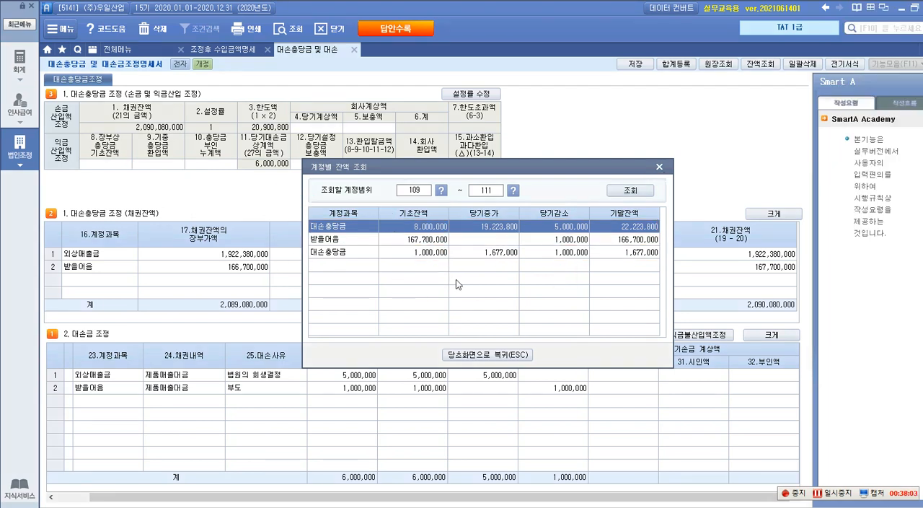
drag(507, 176, 710, 75)
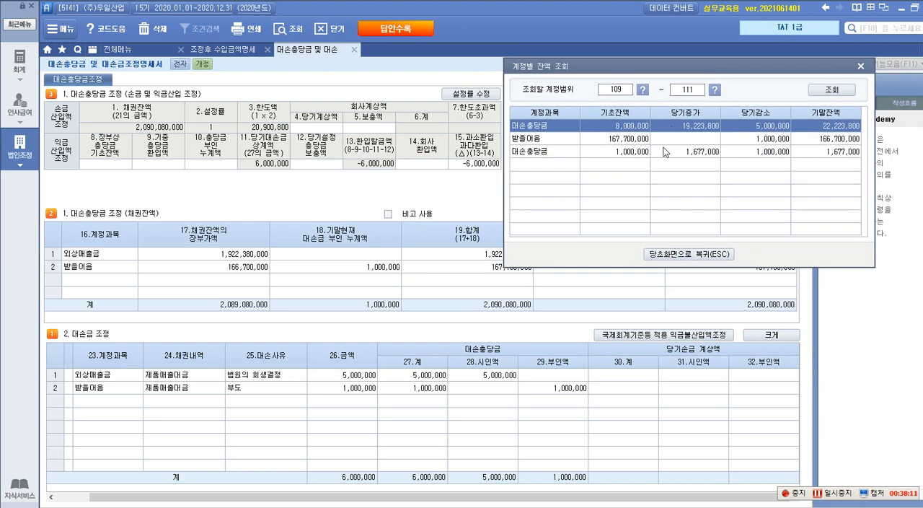
key(ctrl+F1)
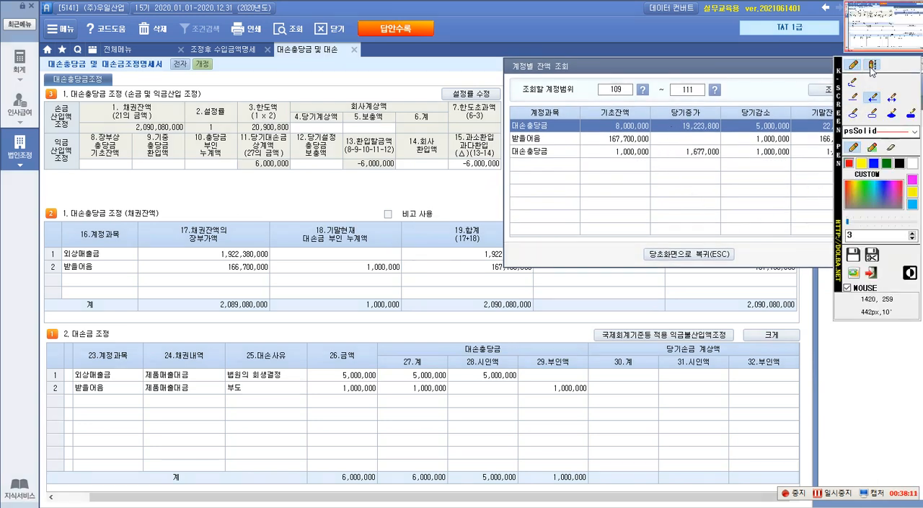
click(872, 66)
click(287, 295)
text(109          )
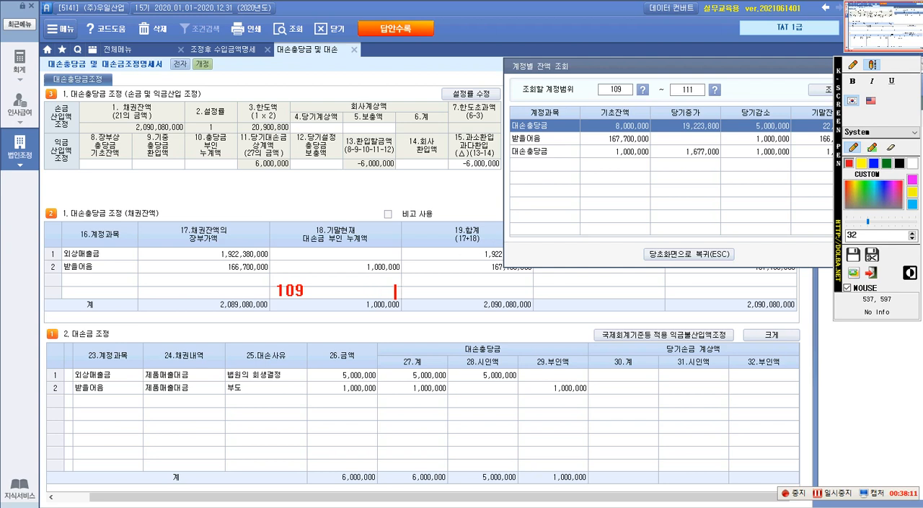
text(  111)
click(872, 65)
click(873, 66)
click(152, 323)
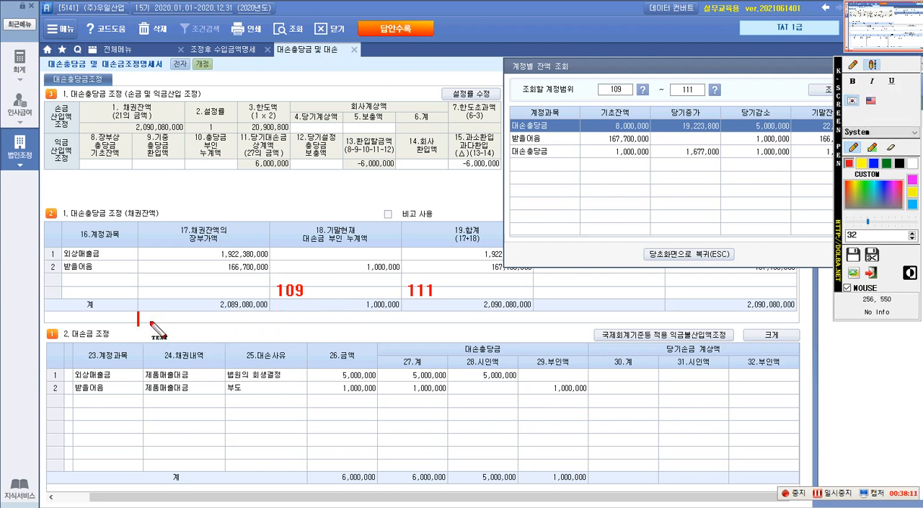
text(기초       )
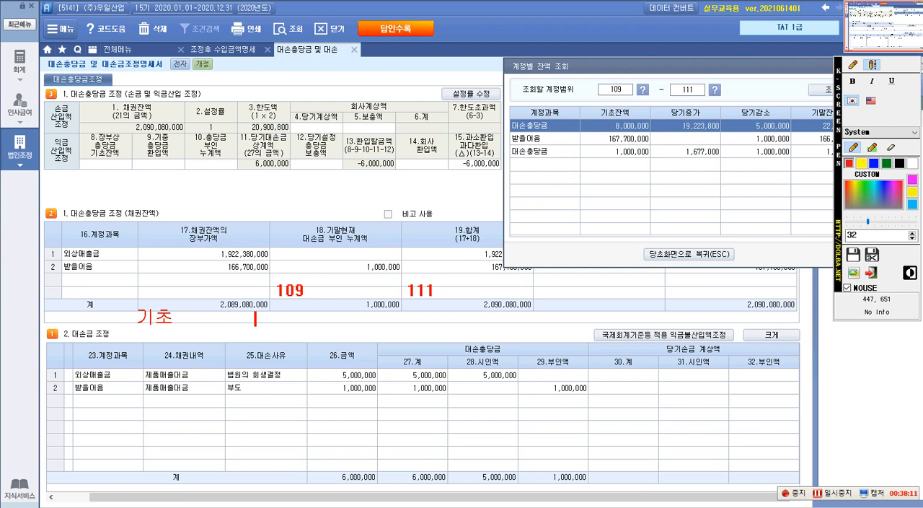
text(8,000,000)
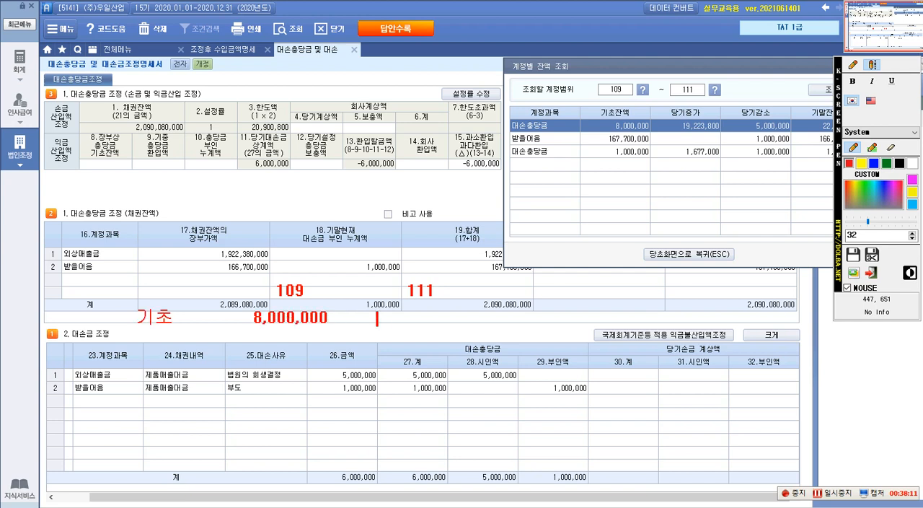
key(BackSpace)
text(1,000,0)
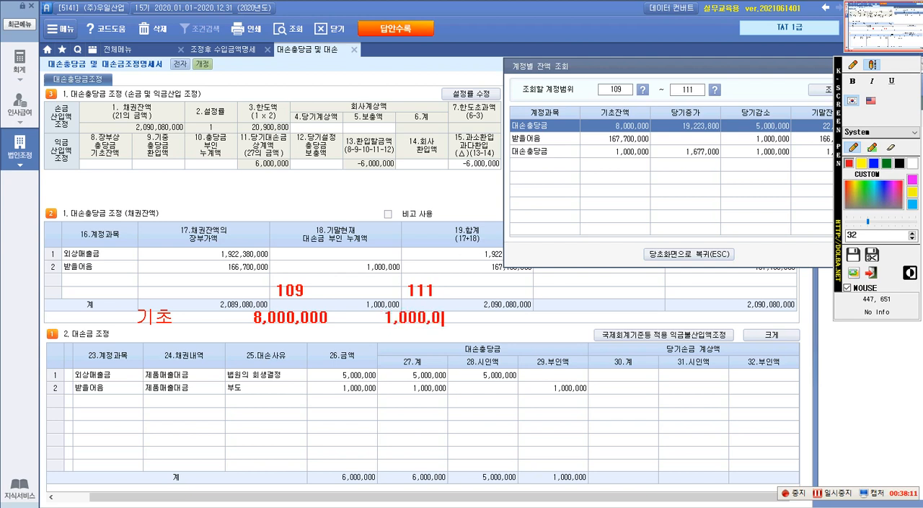
text(00)
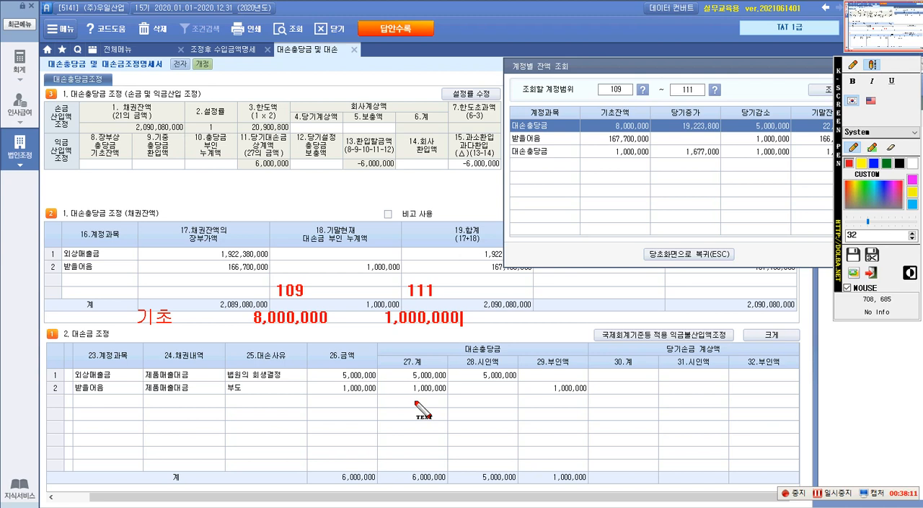
text( ==)
key(BackSpace)
key(BackSpace)
text(->)
key(Escape)
click(408, 396)
text(9)
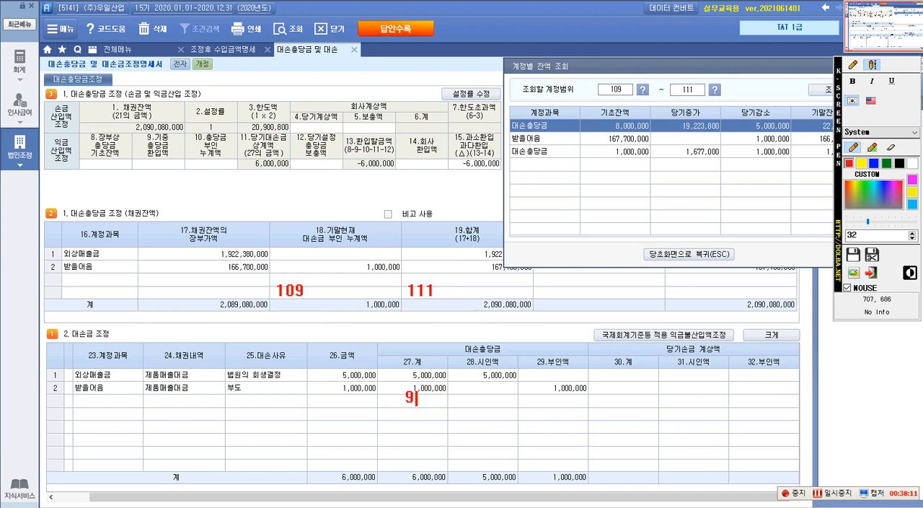
text(,00)
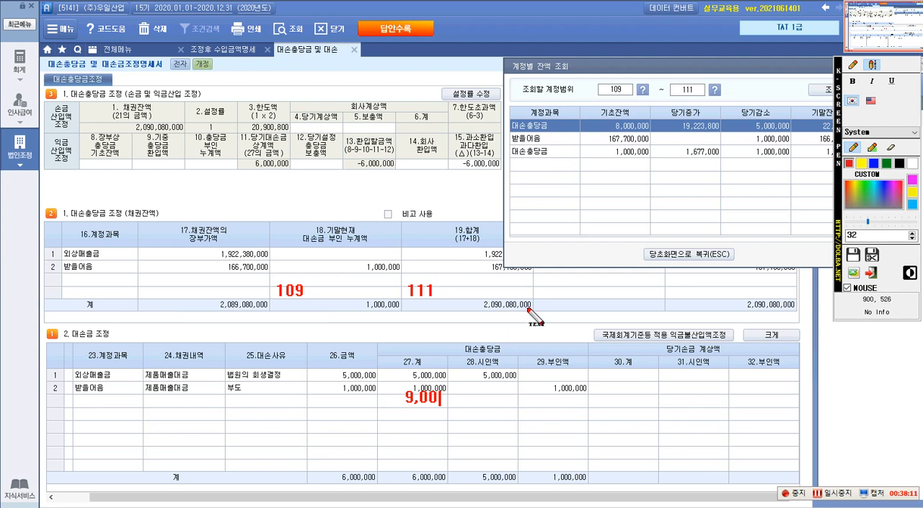
key(Escape)
click(482, 330)
key(Escape)
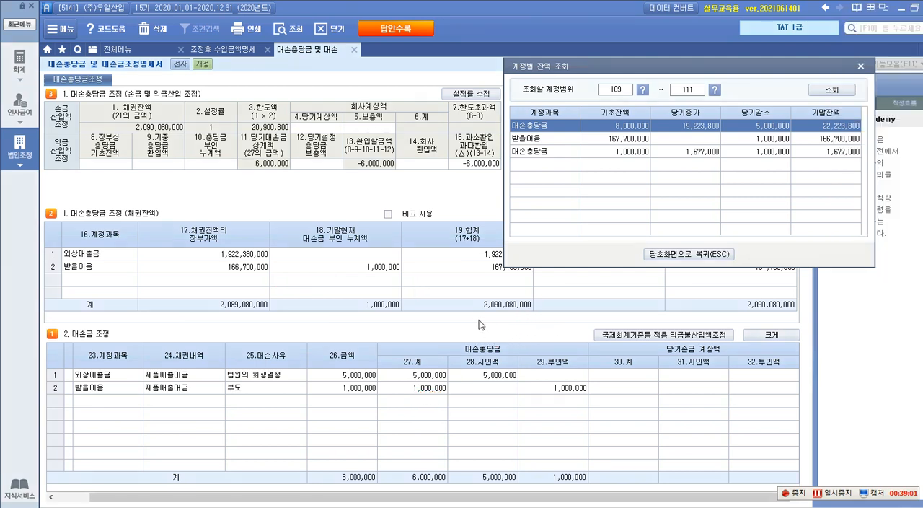
Write the red column headings 109, 111 and 합계 across the lower rows of the 채권잔액 table.
key(ctrl+2)
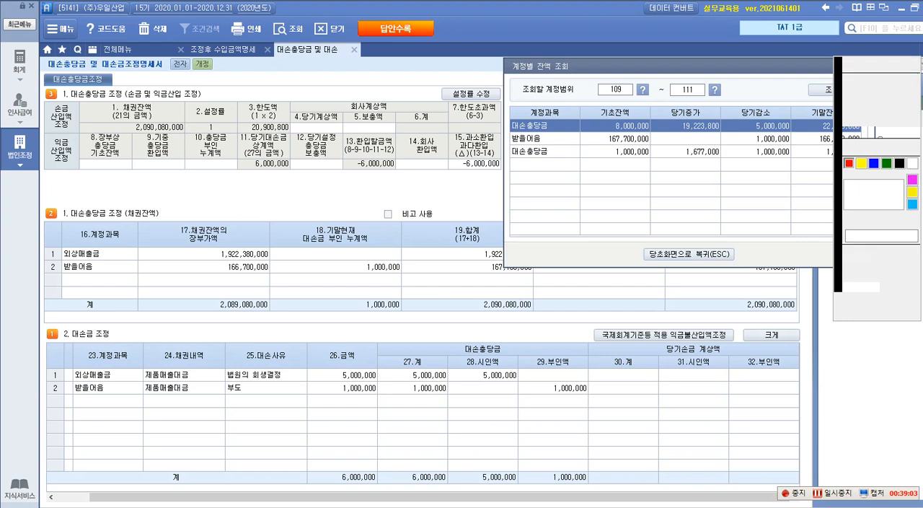
click(874, 67)
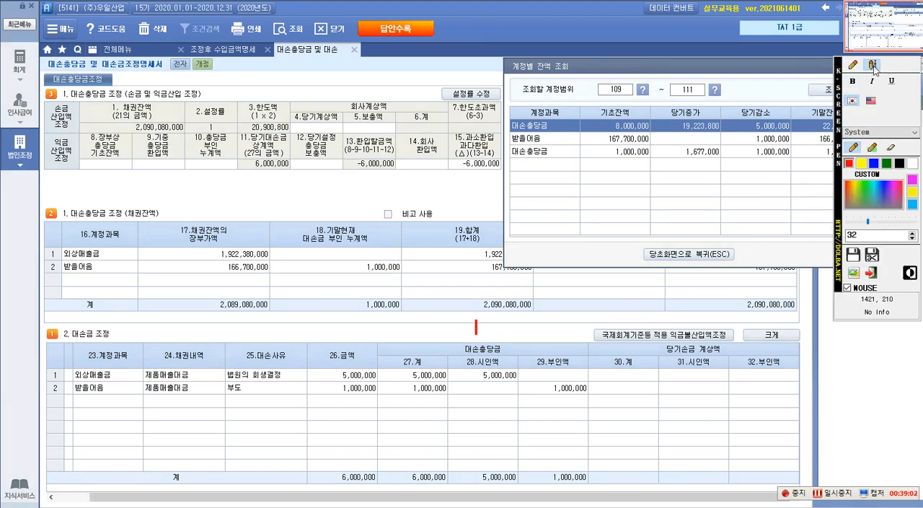
click(285, 306)
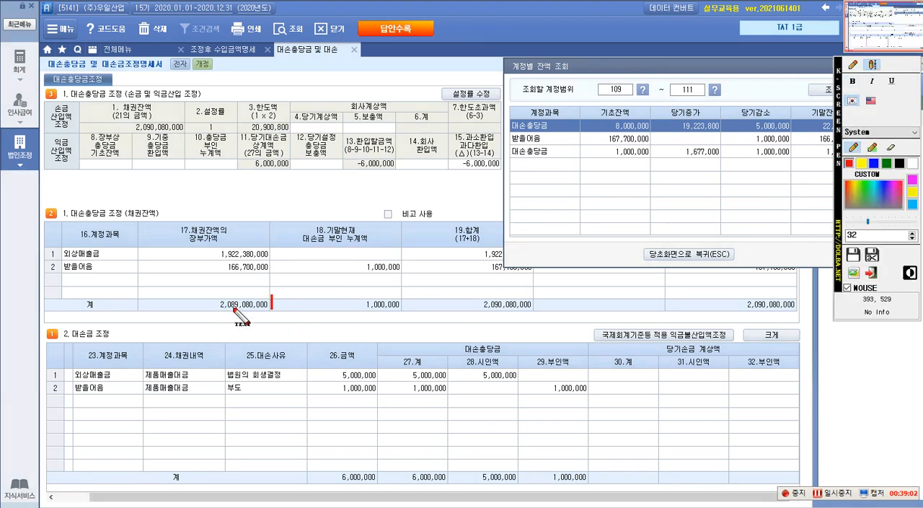
click(295, 296)
text(109          )
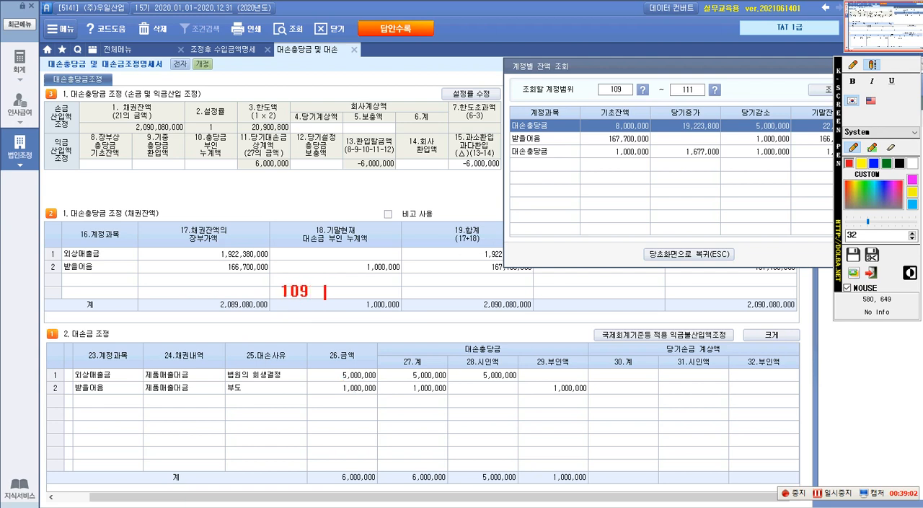
text(111)
key(Hangul)
text(gk)
key(BackSpace)
key(BackSpace)
key(Hangul)
text(합계)
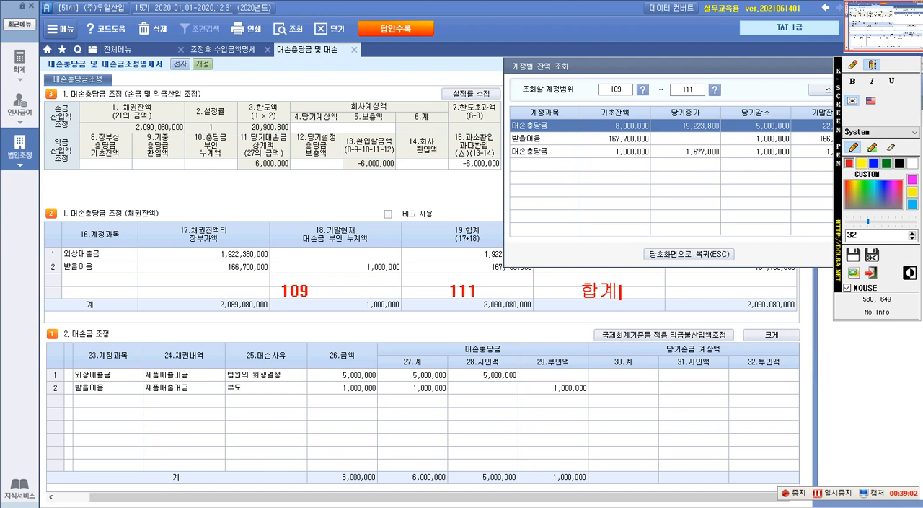
Add a red 기초 row below the headings with 8,000,000 for 109, 1,000,000 for 111 and 9,000,000 for 합계.
click(869, 66)
click(870, 66)
click(171, 330)
text(기초      8)
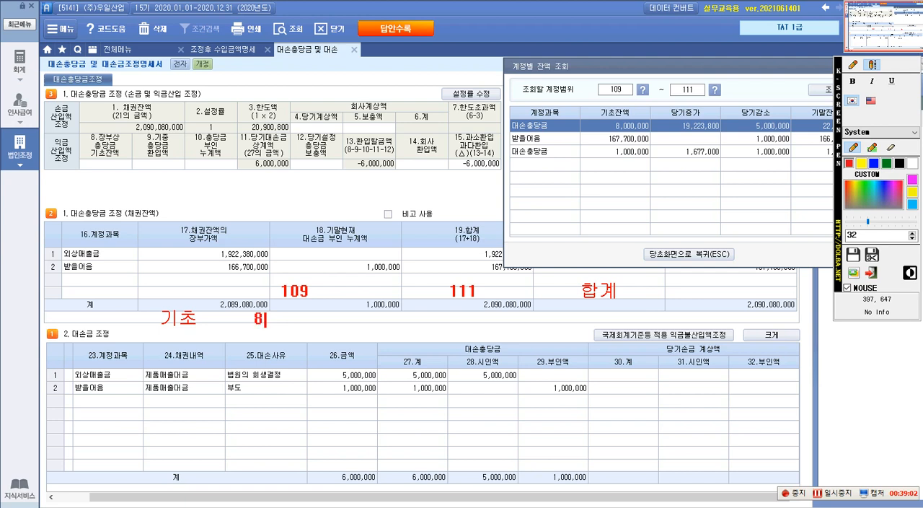
text(,000,000)
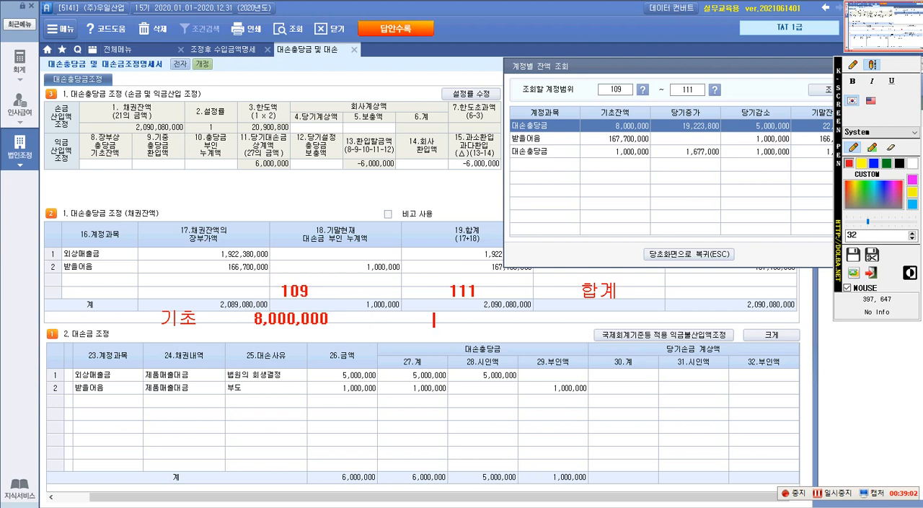
text(      1,000,000)
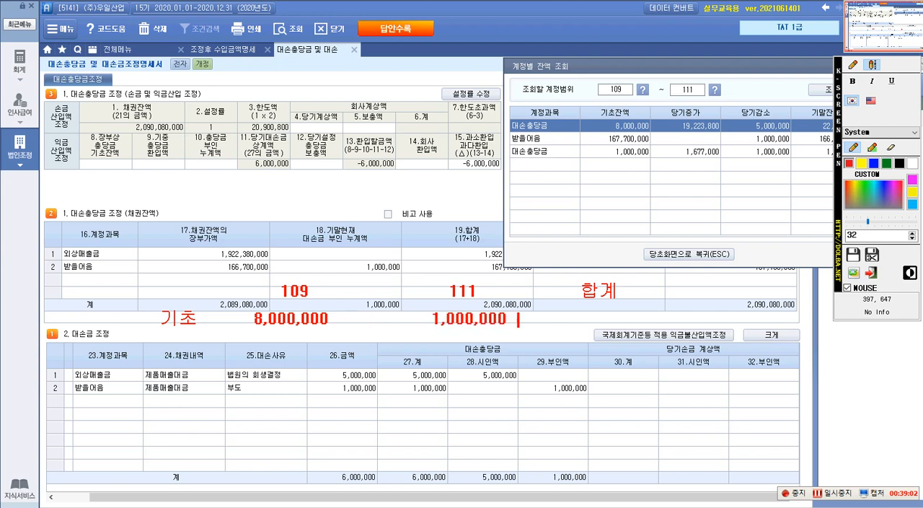
text(     9,000,000)
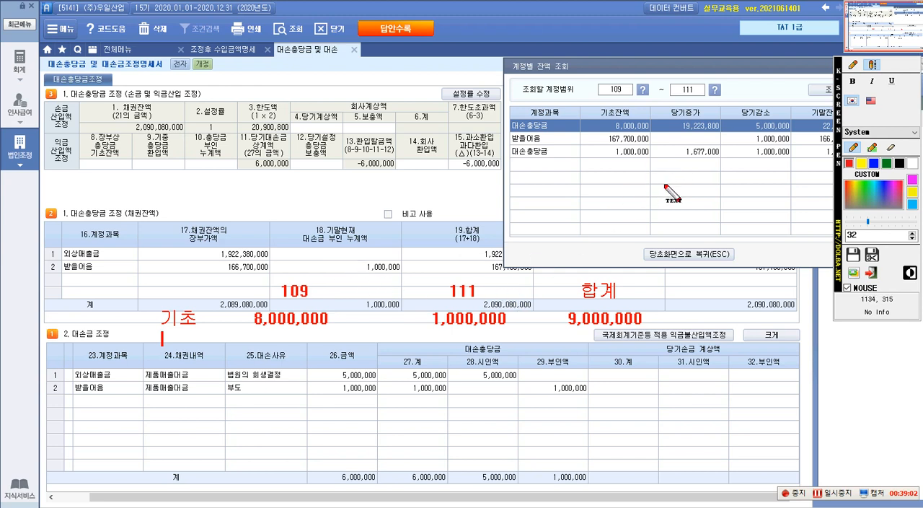
Add a red 감소 row below 기초 with -5,000,000 for 109, -1,000,000 for 111 and -6,000,000 for 합계.
text(감소)
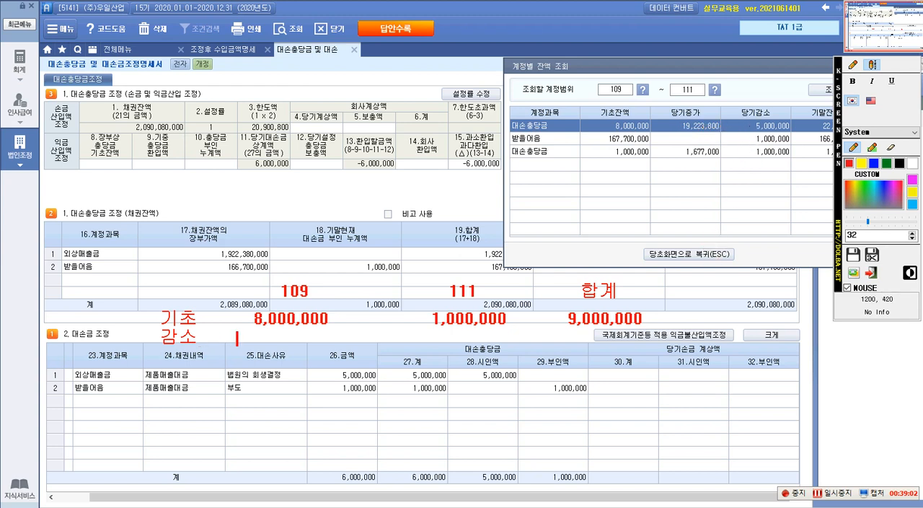
text(-5,000,000       )
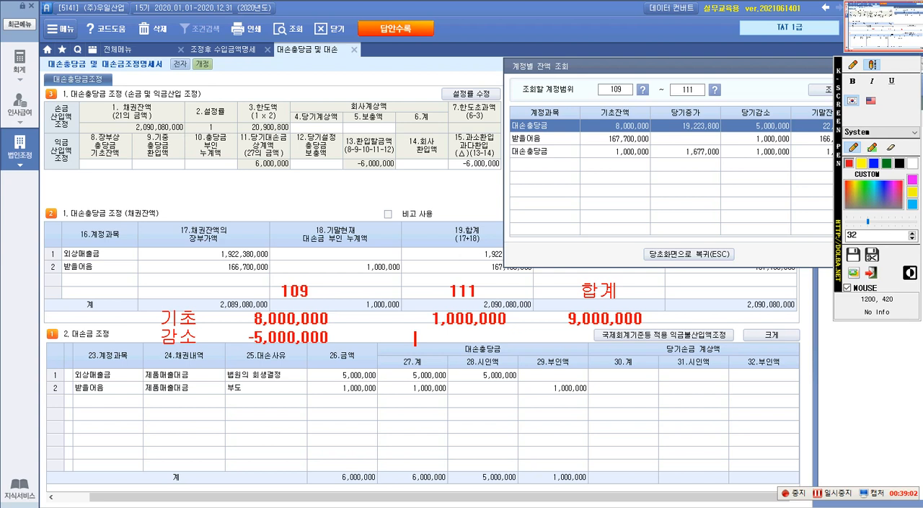
text(     -1,000,000)
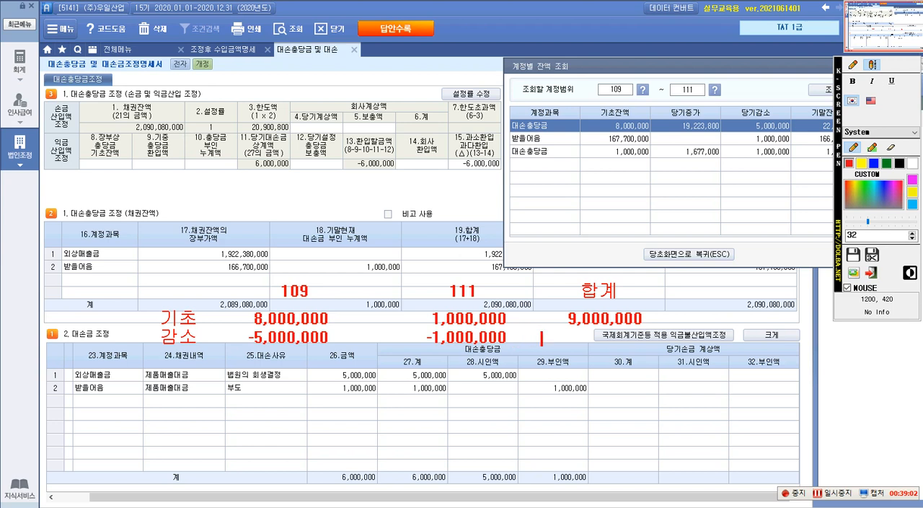
text(       -6,000,000)
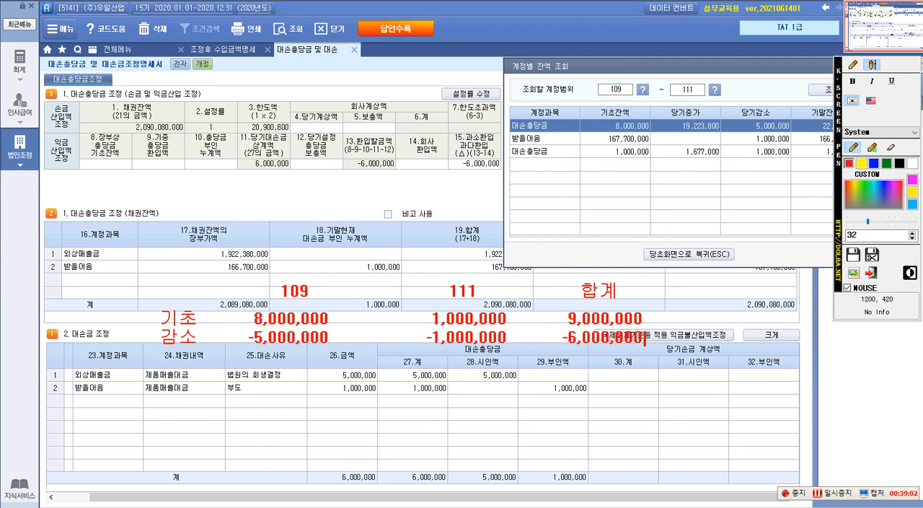
Add a red 증가 row below 감소 with +19,223,800 for 109, +1,677,000 for 111 and 20,900,800 for 합계.
key(Return)
text(증가)
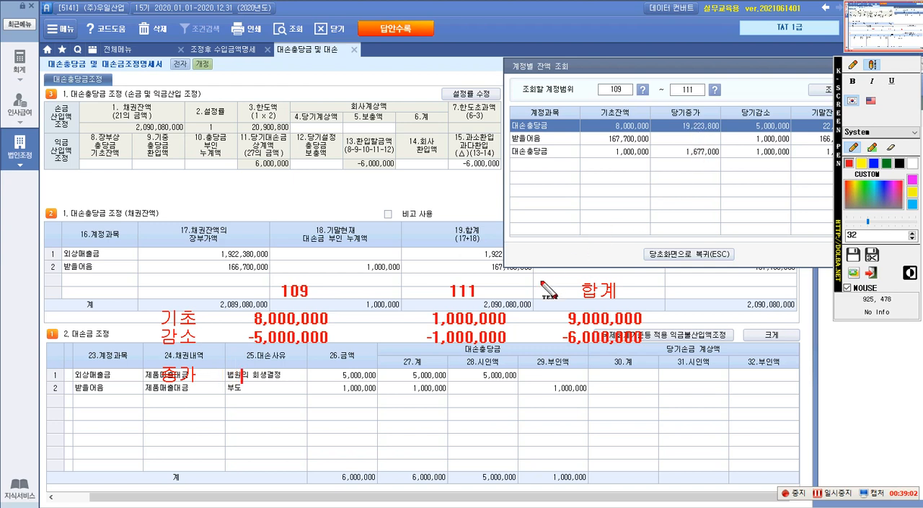
text(+19)
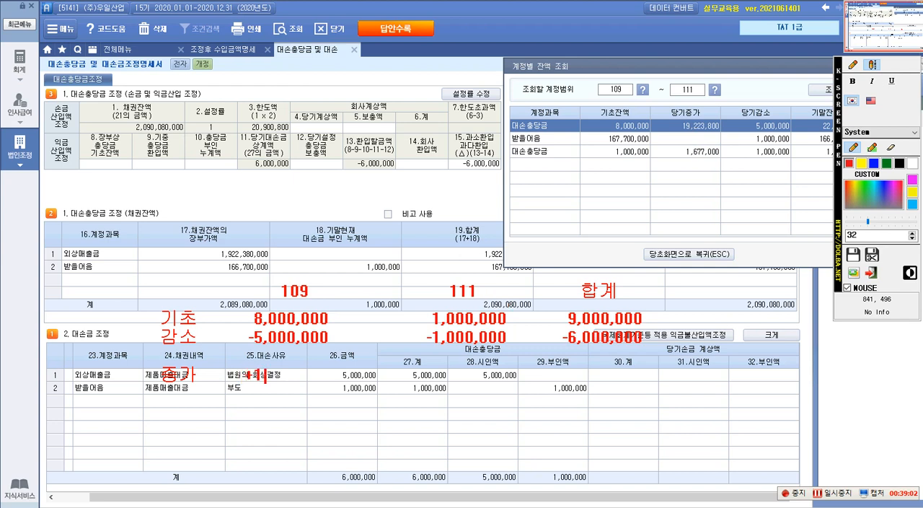
text(223,800 +1)
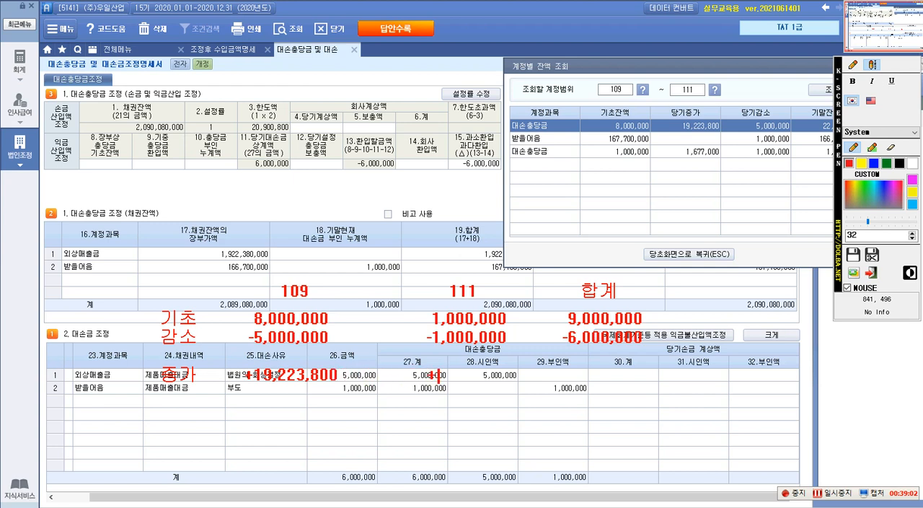
text(677)
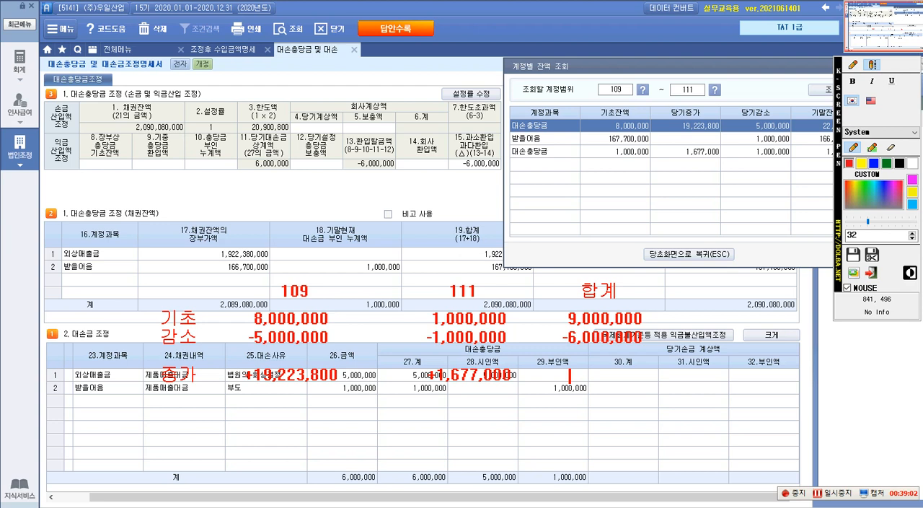
text(20,900)
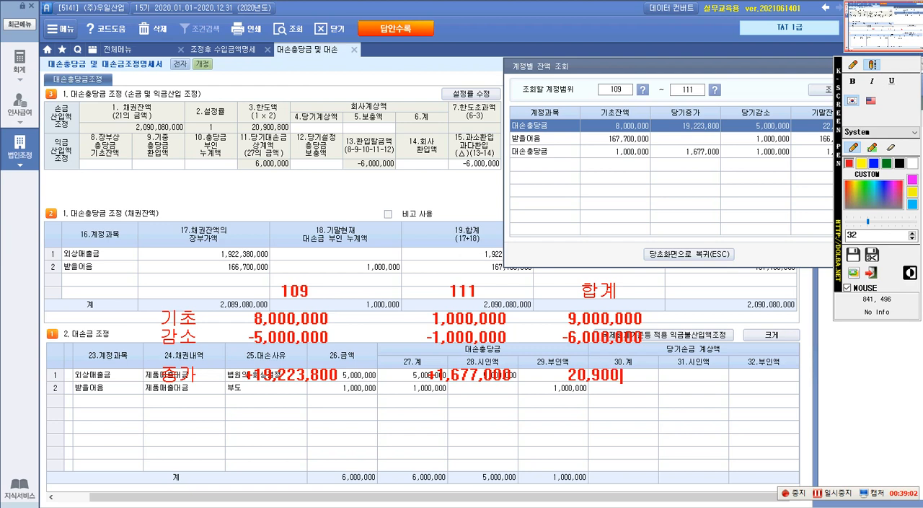
text(,8)
text(채)
text(액)
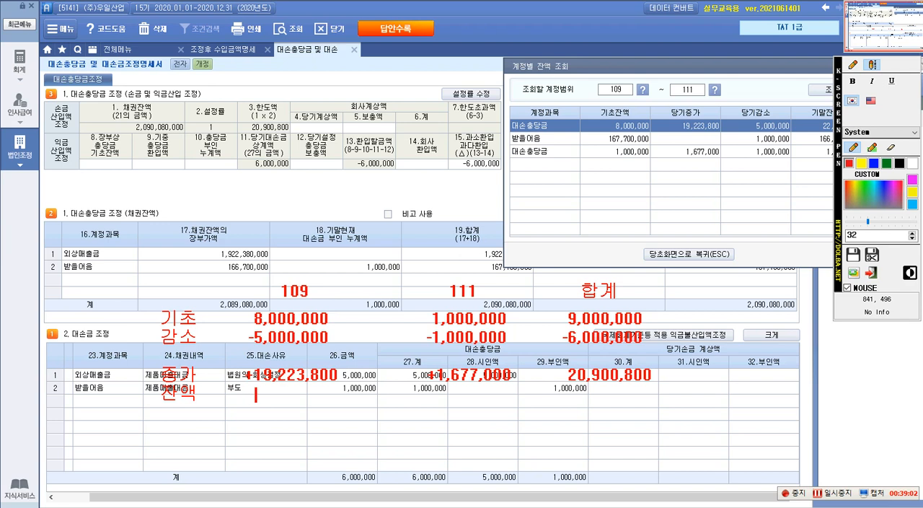
Add a red 잔액 row below 증가 with =22,223,800 for 109, =1,677,000 for 111 and +23,900,800 for 합계.
text(=22,223,80)
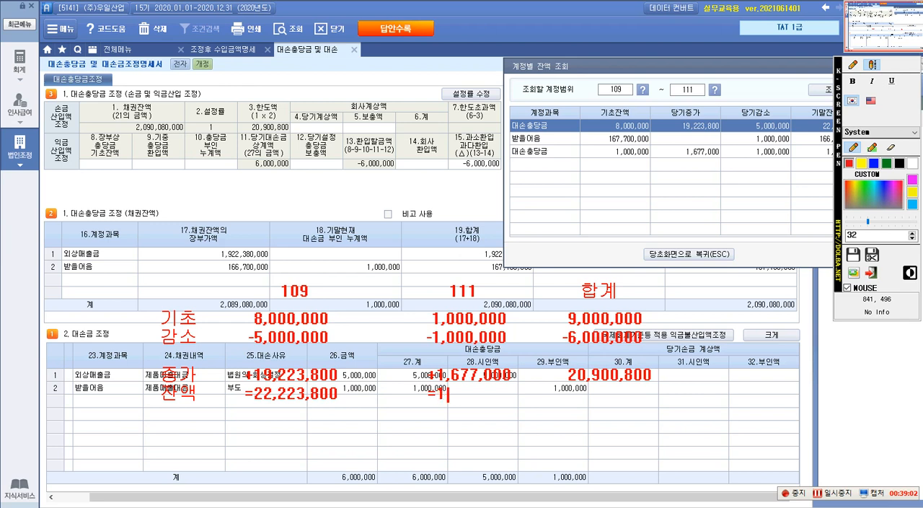
text(677,000 +)
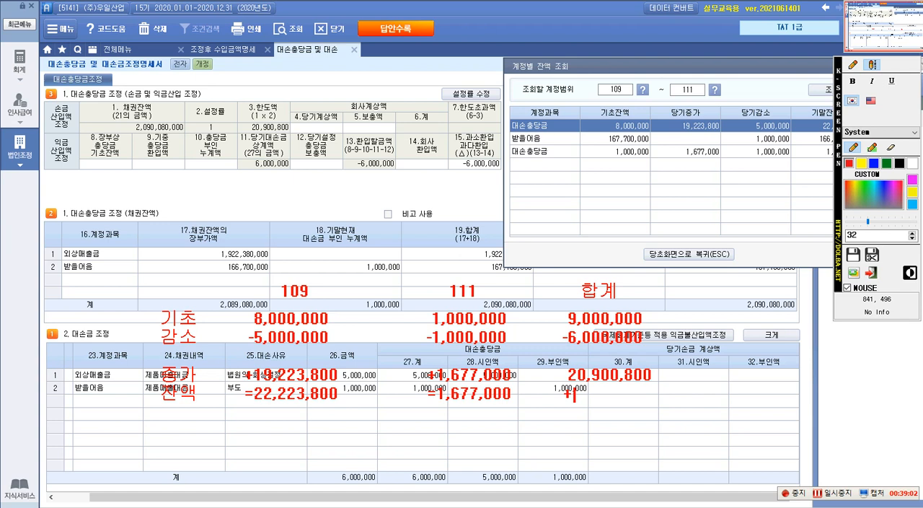
text(23,900)
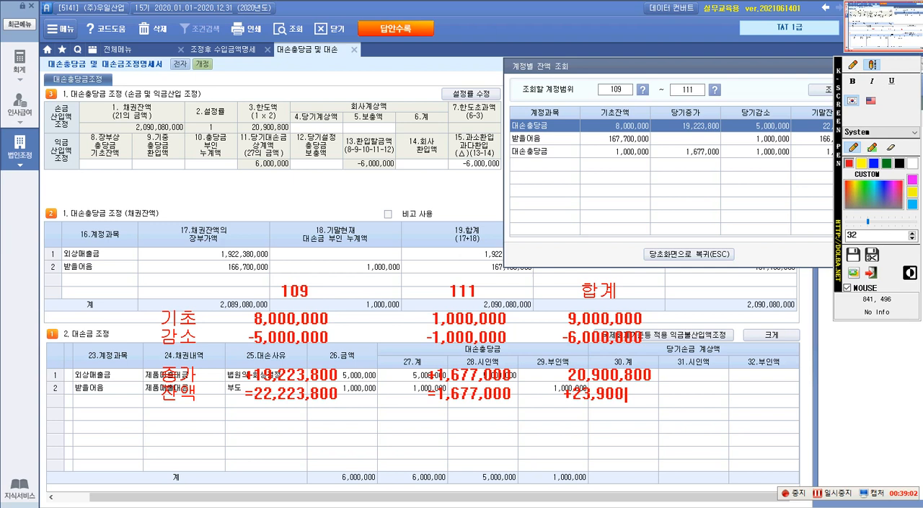
text(,80)
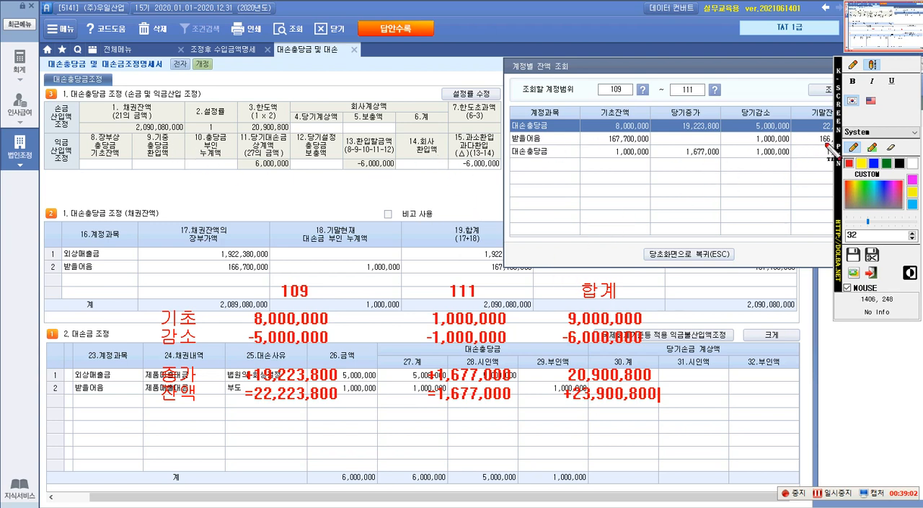
Box the 기초 and 감소 rows in red, then outline the 9,000,000 total in blue with an arrow to 8.장부상 충당금 기초잔액.
click(853, 64)
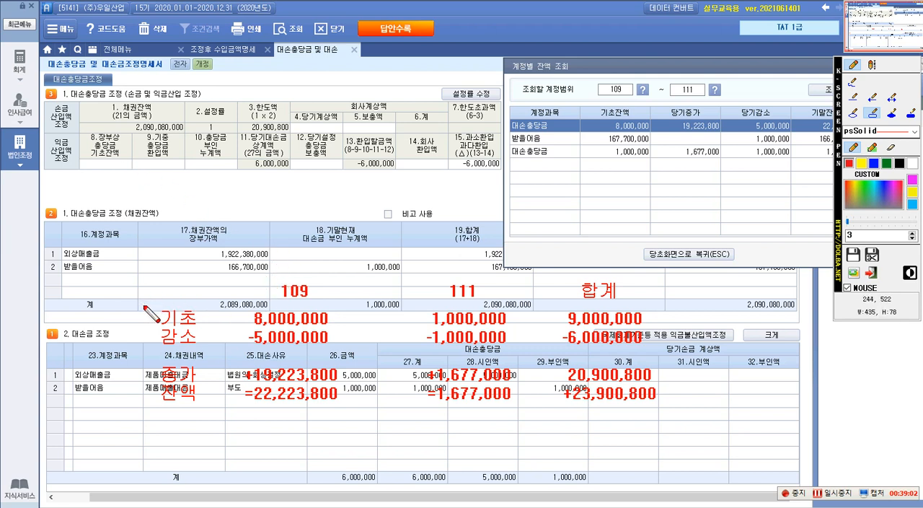
drag(150, 307, 656, 355)
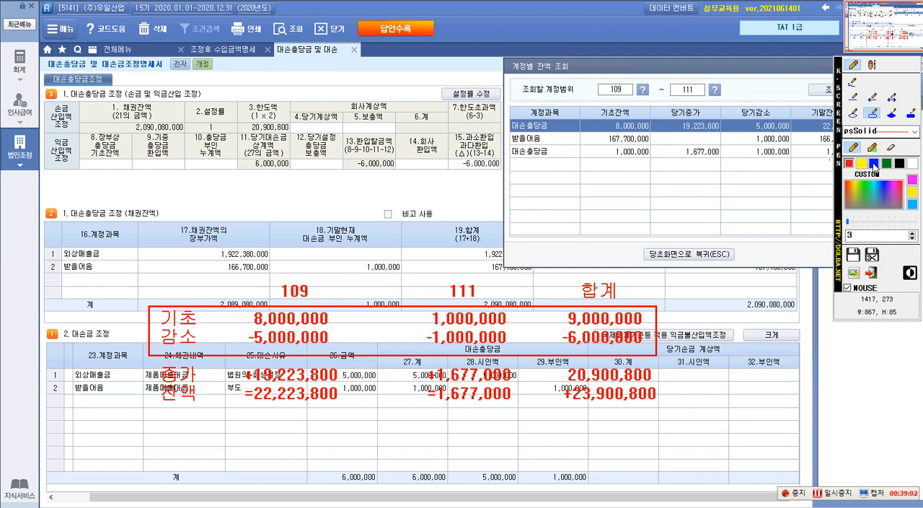
mouse_move(561, 311)
mouse_down()
mouse_move(571, 326)
mouse_move(647, 329)
mouse_up()
click(872, 98)
drag(564, 313, 114, 168)
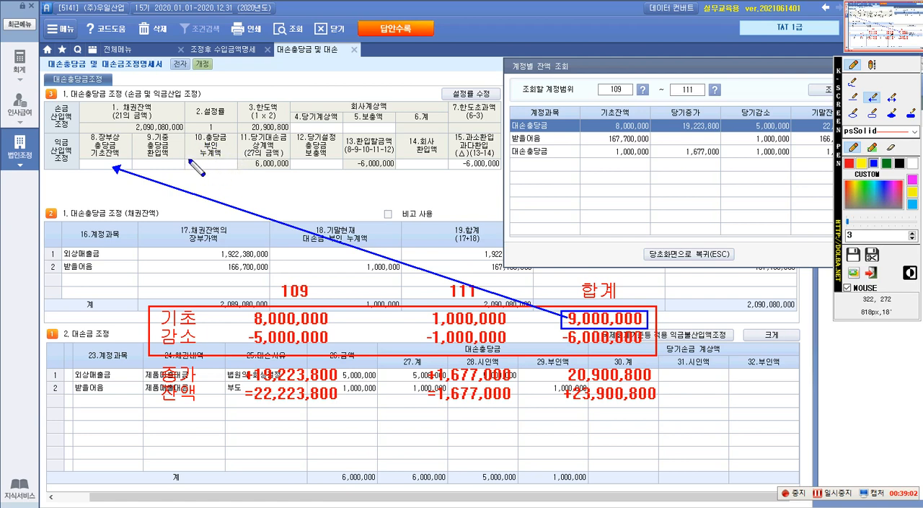
Write 2,400,000 in blue over the 10.충당금 부인 누계액 cell.
click(871, 67)
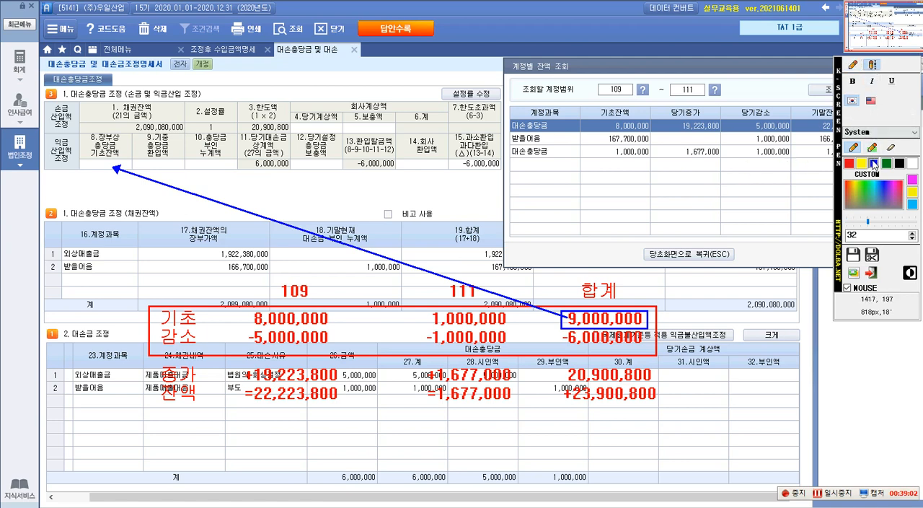
click(185, 164)
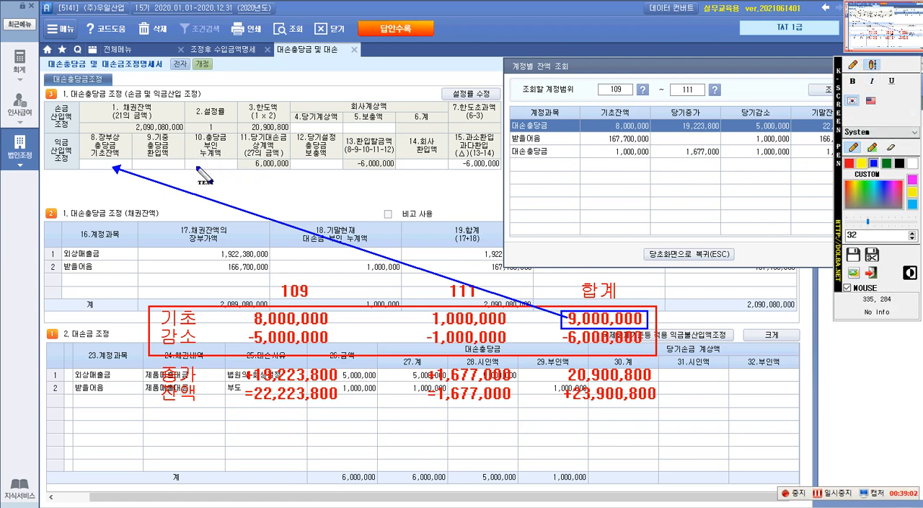
text(2,400,000)
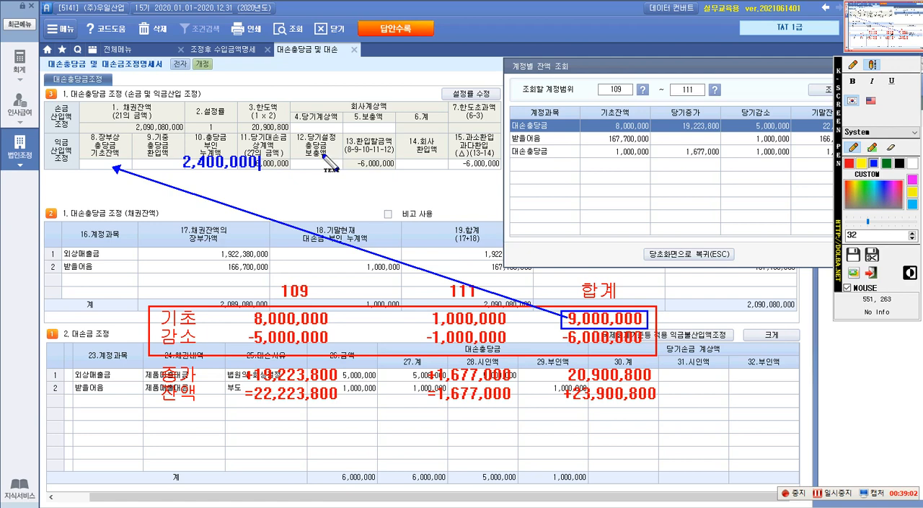
Outline the -6,000,000 감소 total in blue and write 3,000,000 in blue beside the 합계 column.
click(854, 65)
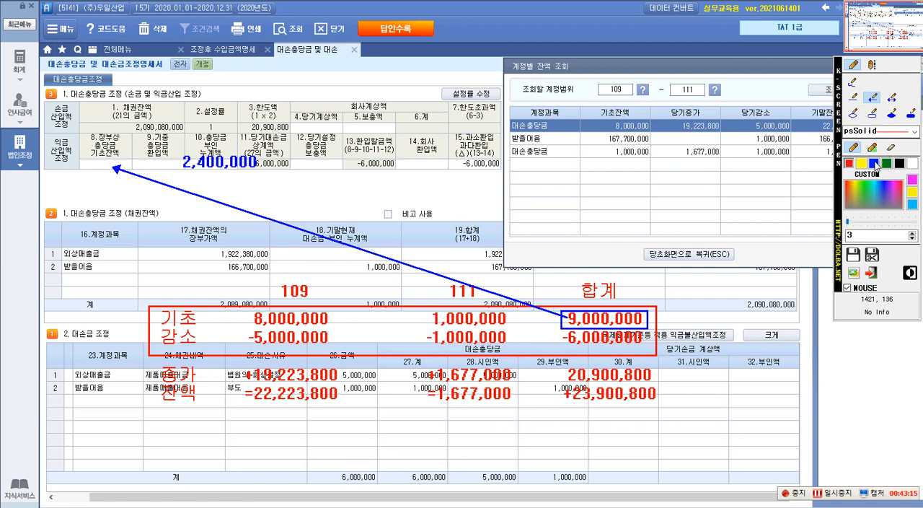
click(873, 114)
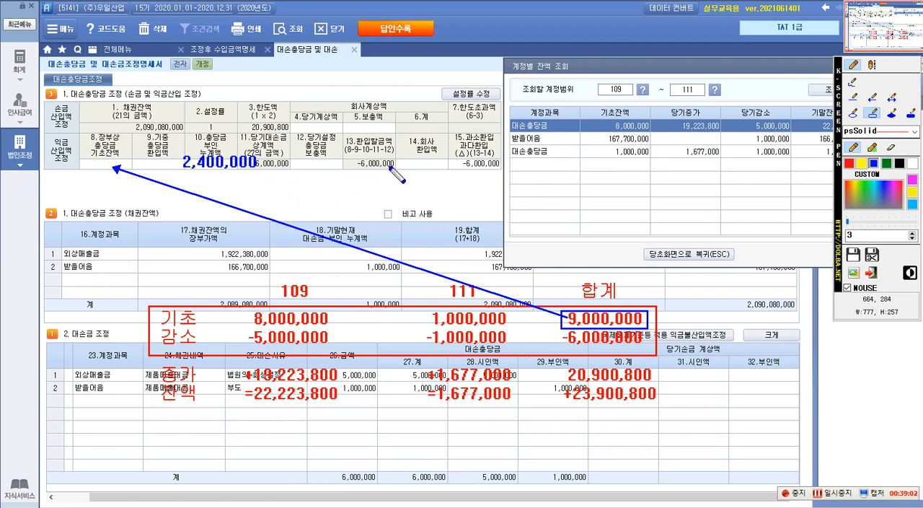
mouse_move(577, 353)
mouse_down()
mouse_move(658, 361)
mouse_move(646, 351)
mouse_up()
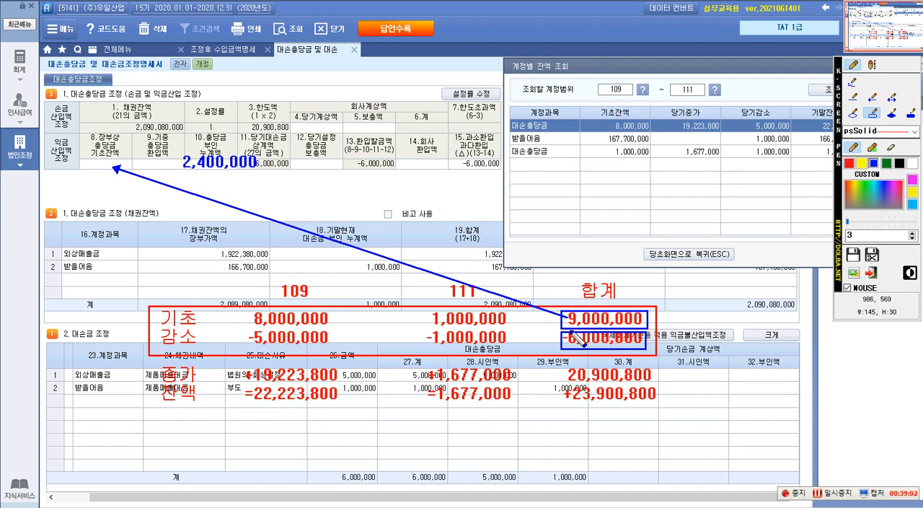
click(872, 64)
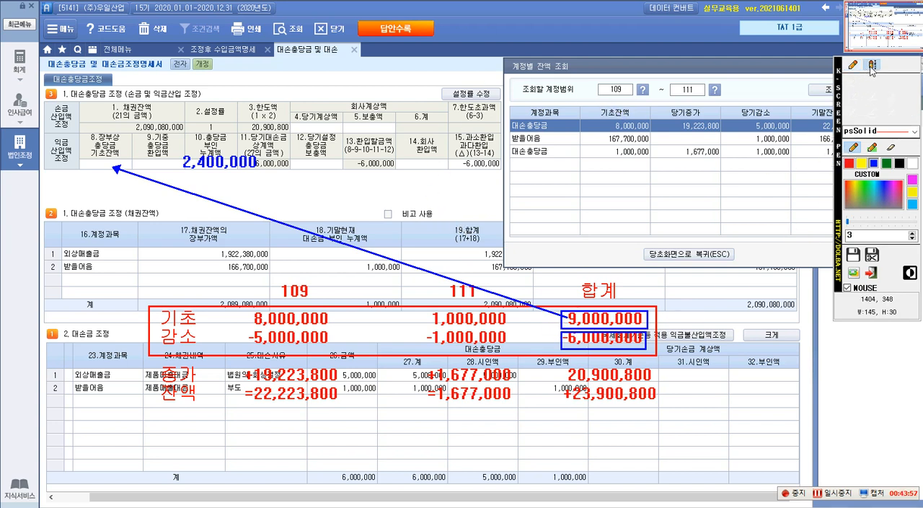
click(674, 332)
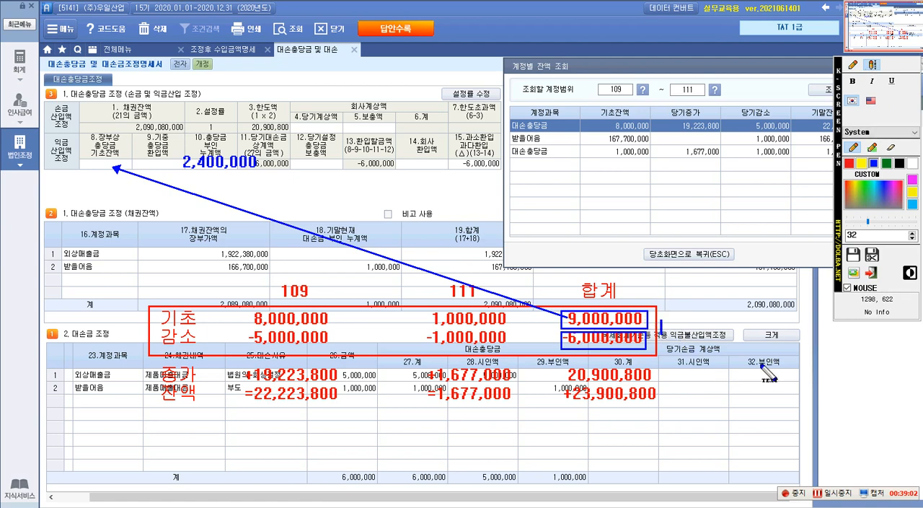
text(3,000,00)
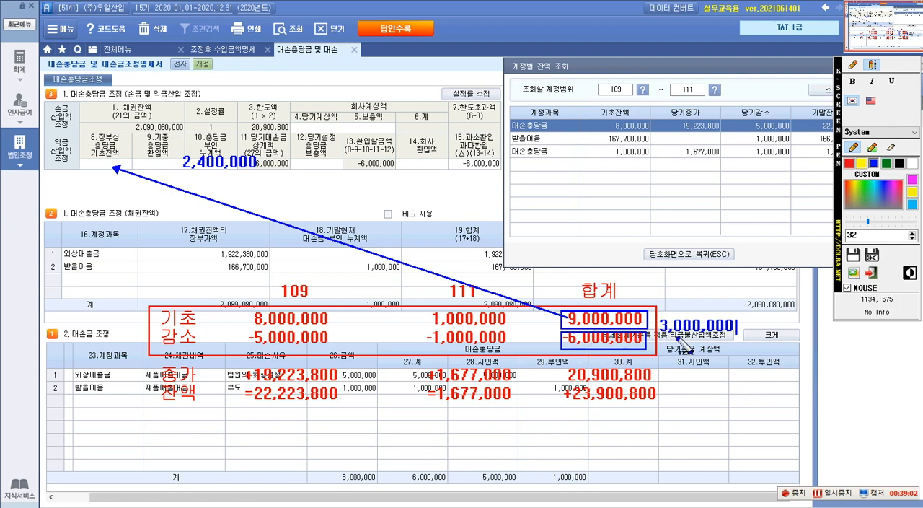
Outline the 20,900,800 증가 total in blue and draw a blue arrow from 3,000,000 to 12.당기설정 충당금 보충액.
click(853, 66)
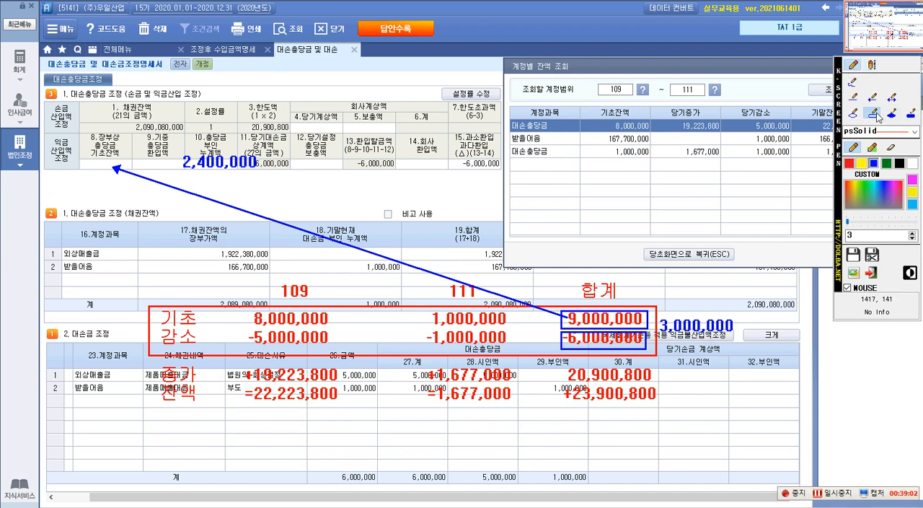
drag(560, 361, 659, 385)
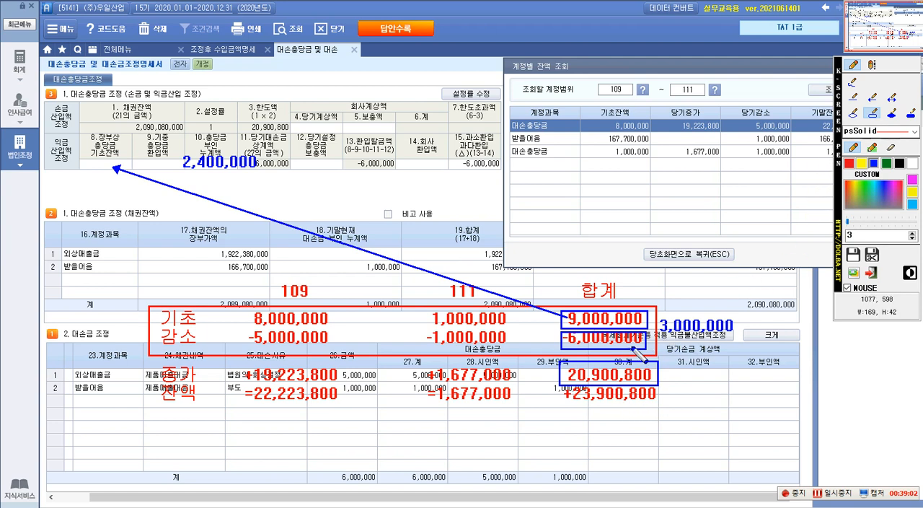
click(872, 98)
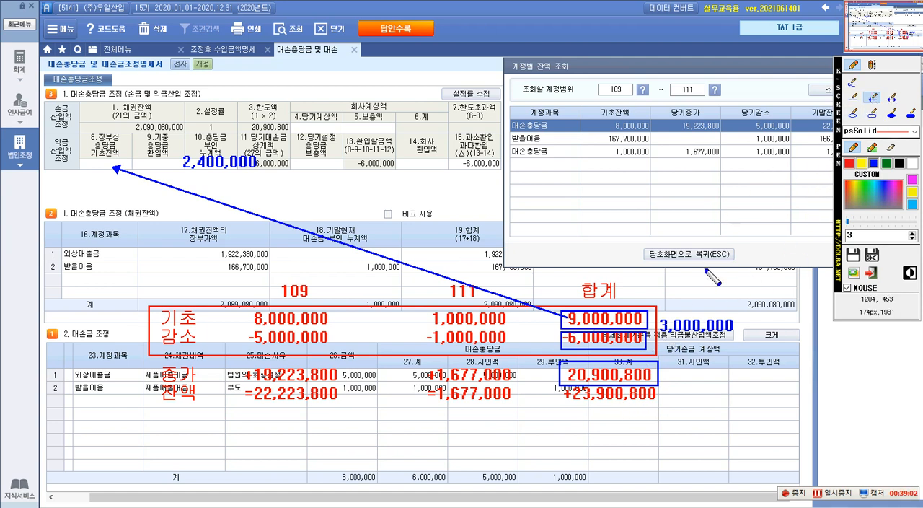
drag(669, 326, 329, 166)
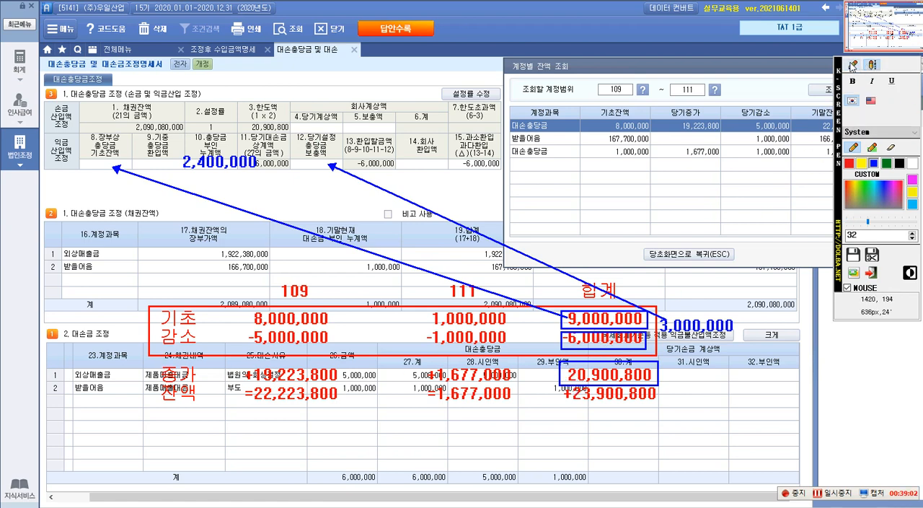
Box the 증가 row in blue and draw blue arrows from 20,900,800 to 4.당기계상액 and from 3,000,000 to 5.보충액.
click(872, 114)
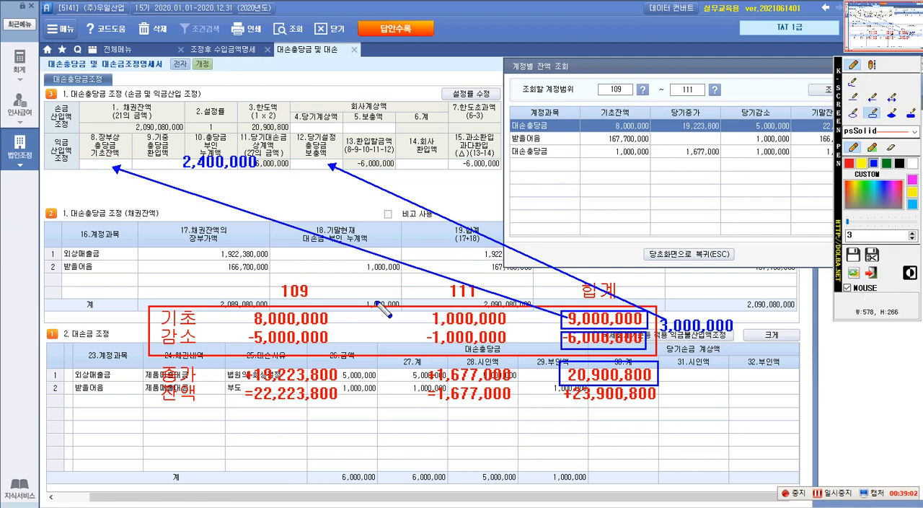
drag(146, 359, 658, 390)
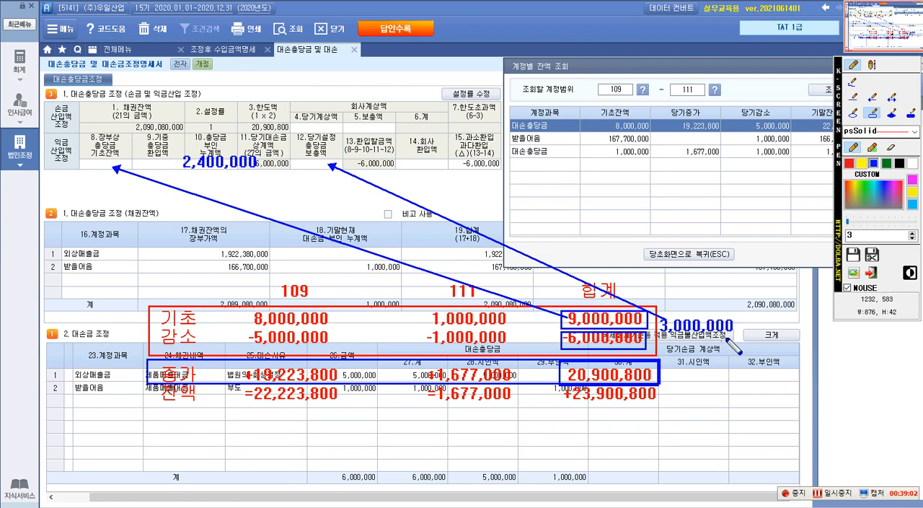
click(873, 99)
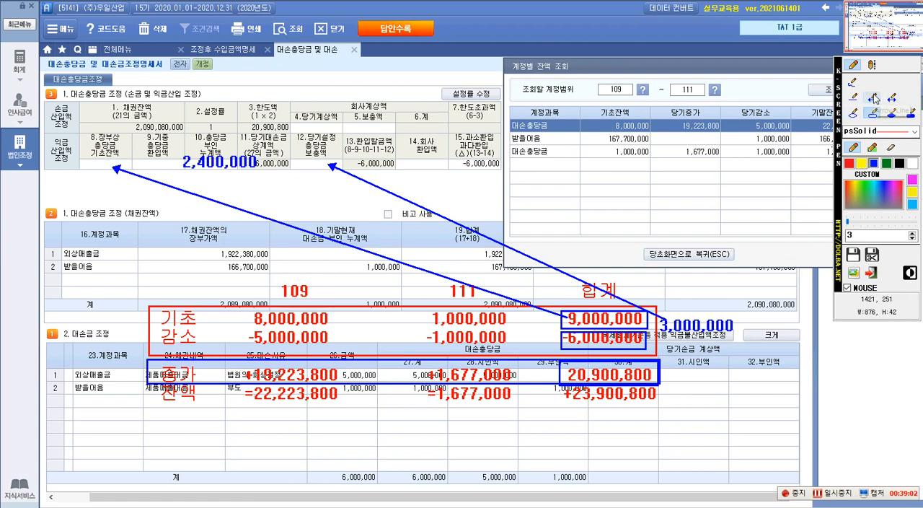
drag(569, 369, 322, 128)
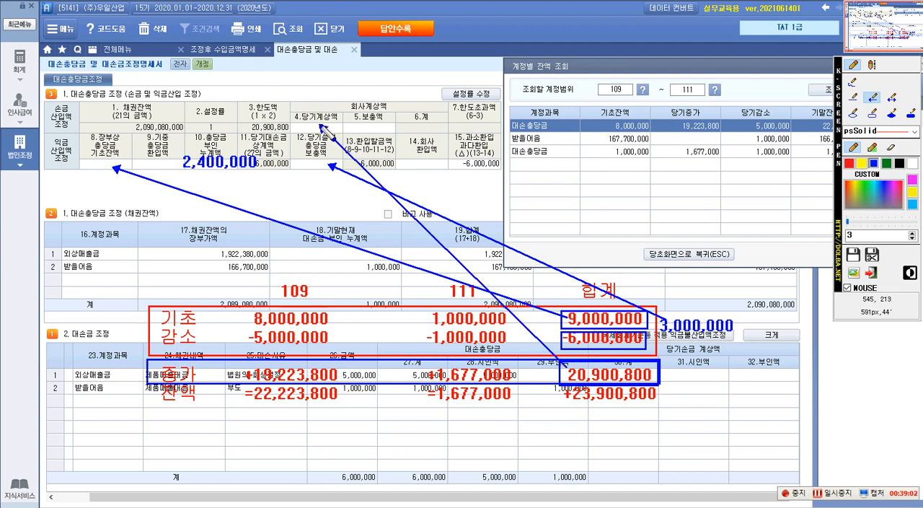
mouse_move(663, 321)
mouse_down()
mouse_move(443, 198)
mouse_move(370, 128)
mouse_up()
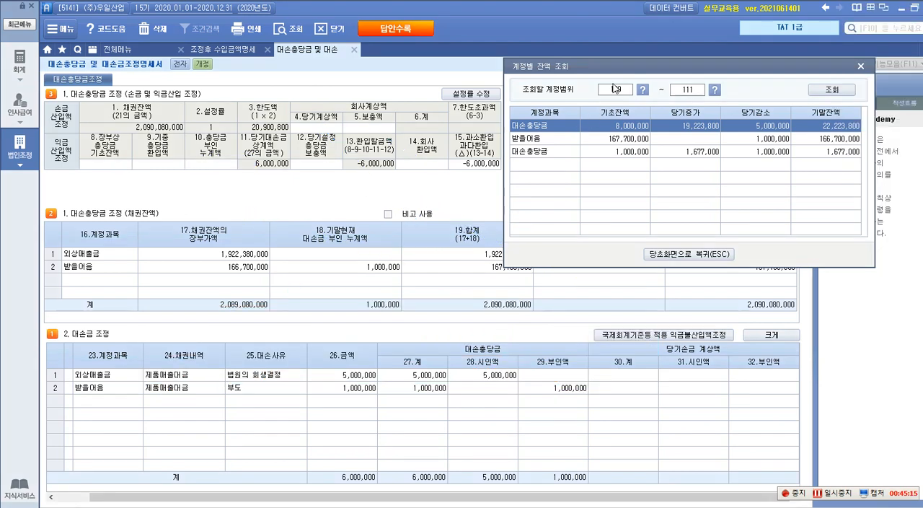
Return to the adjustment form and enter 9,000,000 for 8.장부상 충당금 기초잔액 and 2,400,000 for 10.충당금 부인 누계액.
drag(622, 69, 581, 69)
click(820, 66)
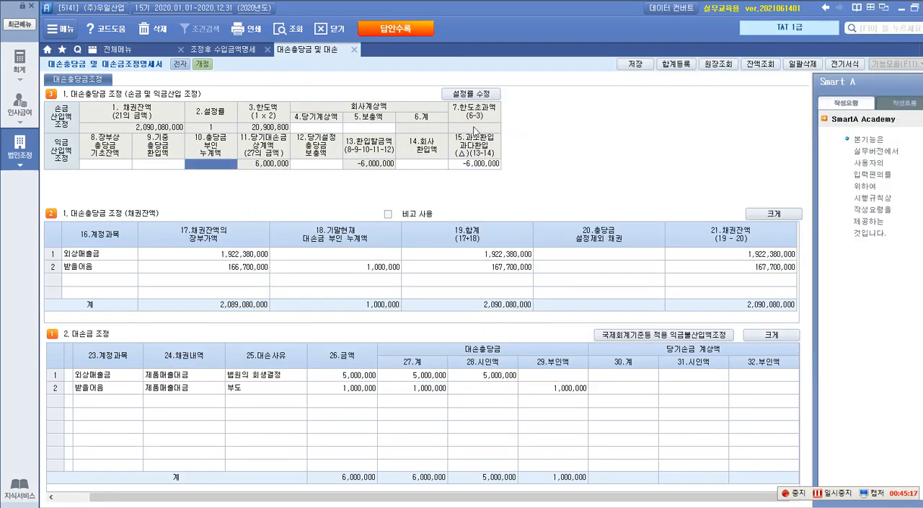
click(93, 165)
text(9,000,000)
key(Return)
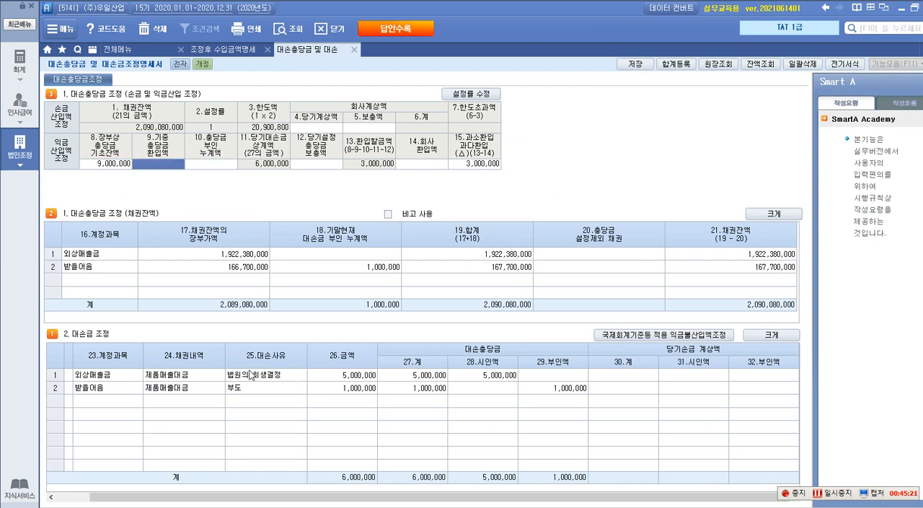
text(24)
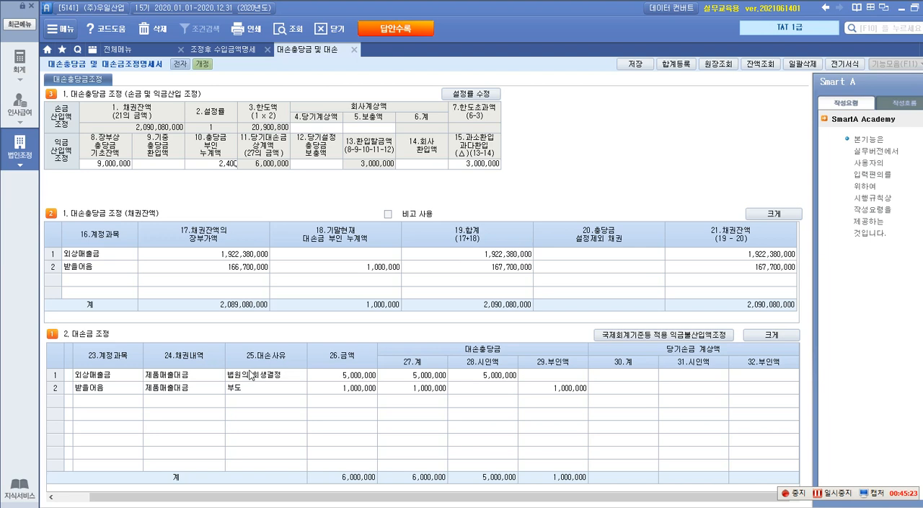
key(Return)
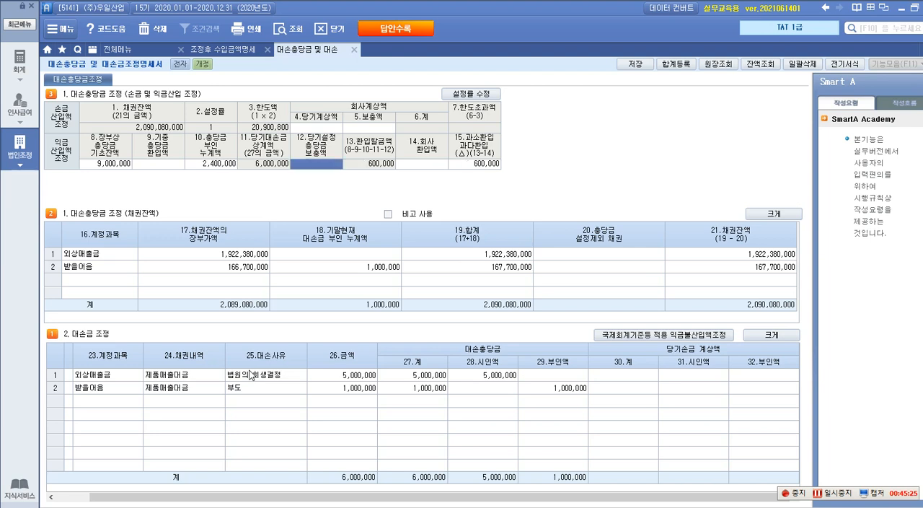
Enter 3,000,000 for 12.당기설정 충당금 보충액 and 20,900,800 for 4.당기계상액.
text(3,000,000)
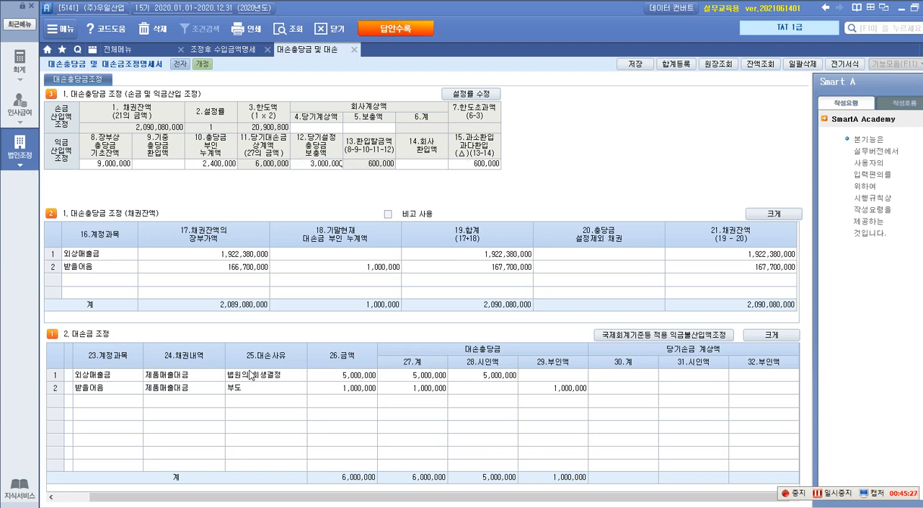
key(Return)
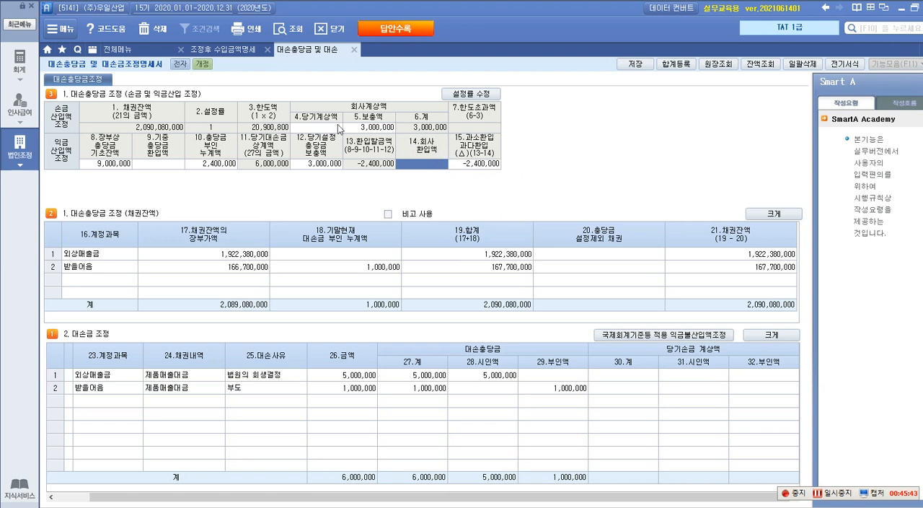
click(326, 128)
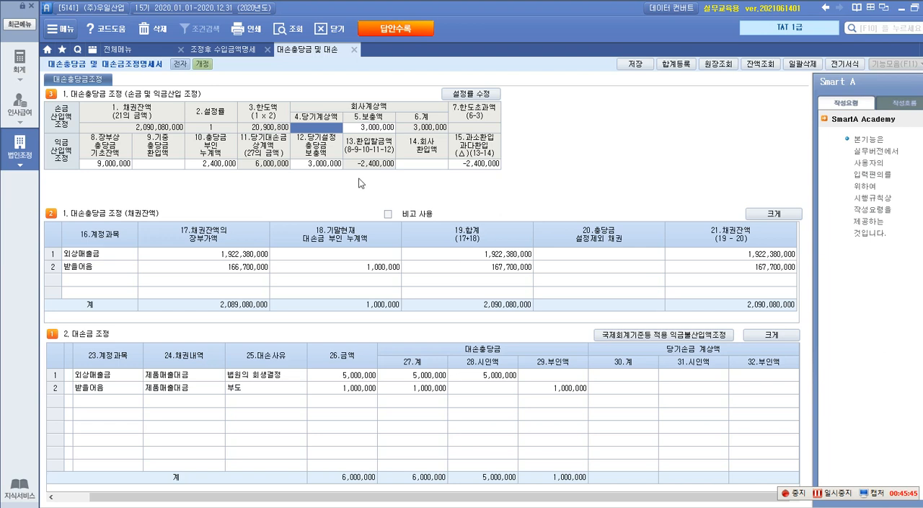
text(20,)
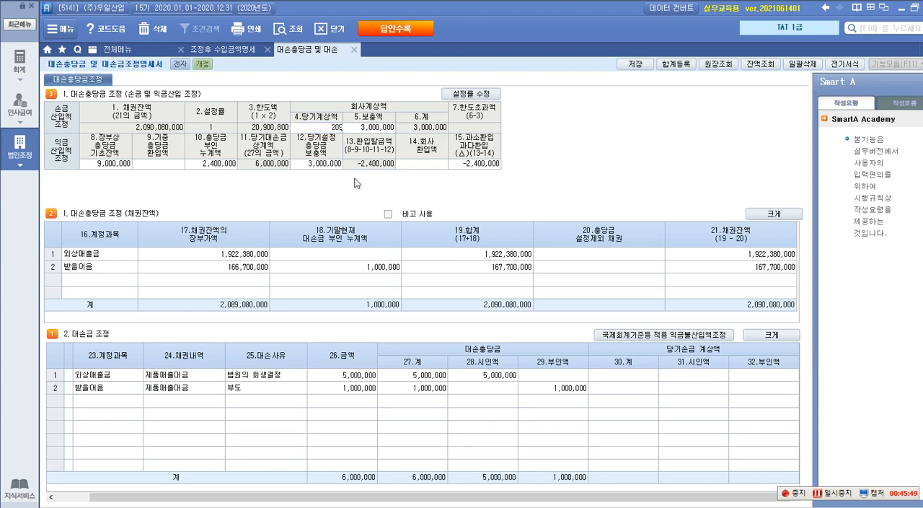
text(900,800)
key(Return)
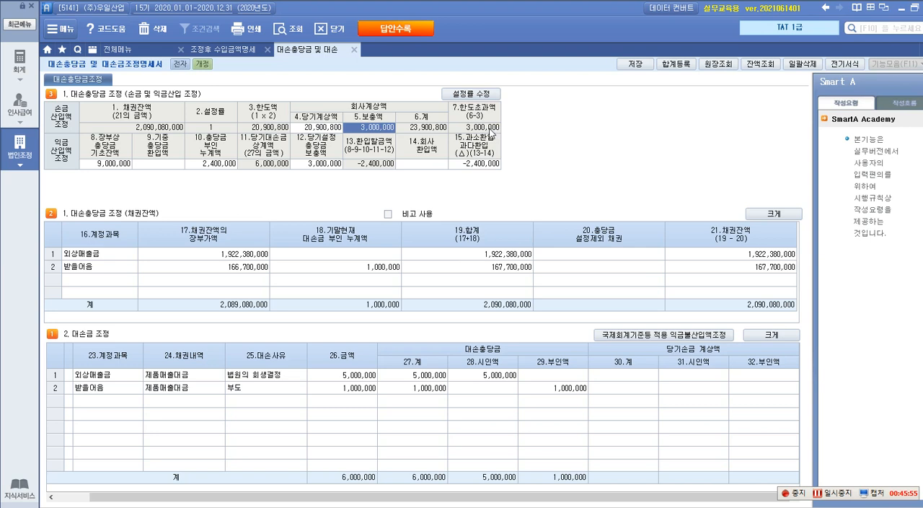
Outline the 7.한도초과액 cell of the adjustment form with a red box using the screen pen.
key(ctrl+1)
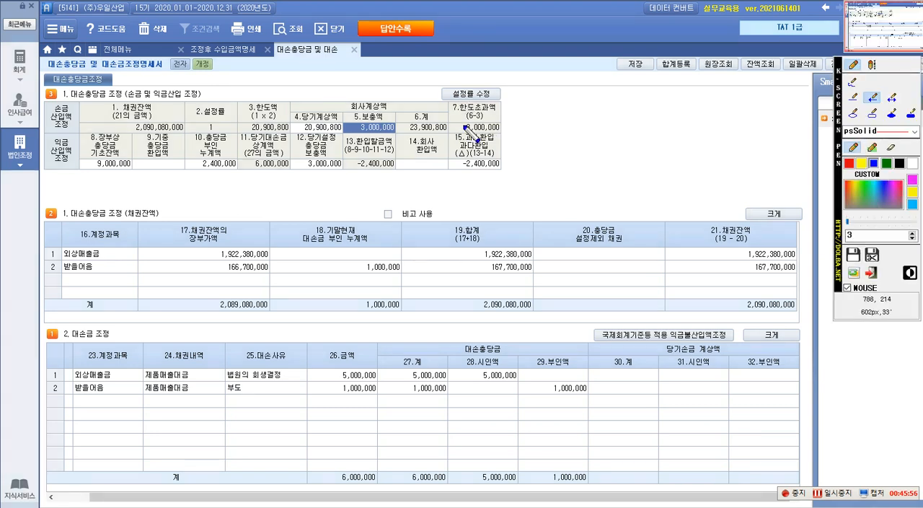
click(849, 163)
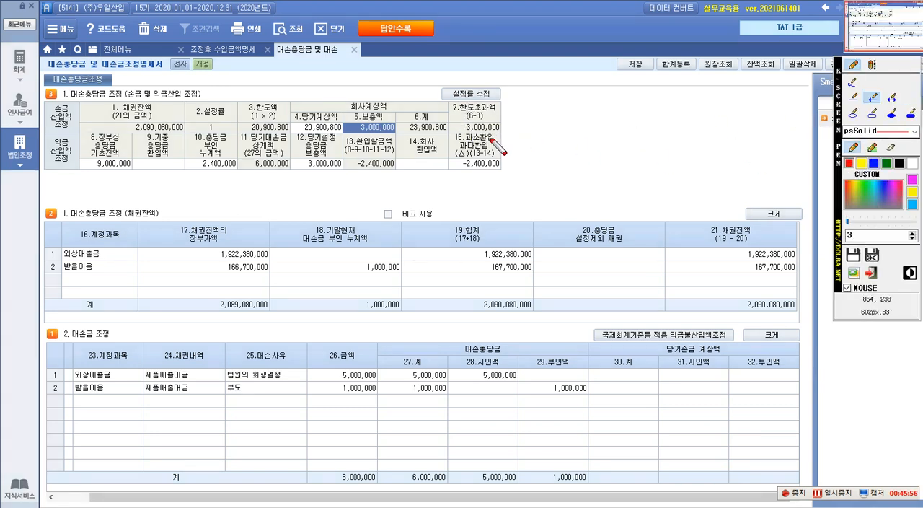
click(447, 102)
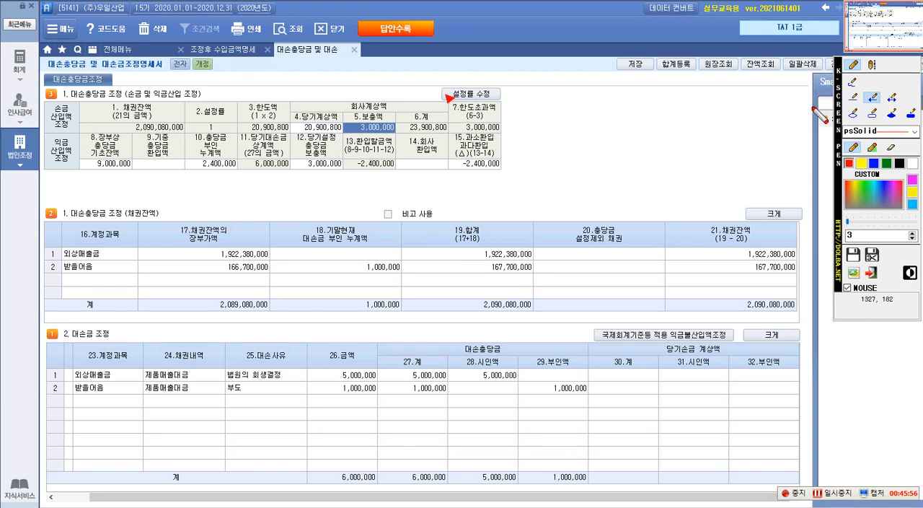
click(874, 114)
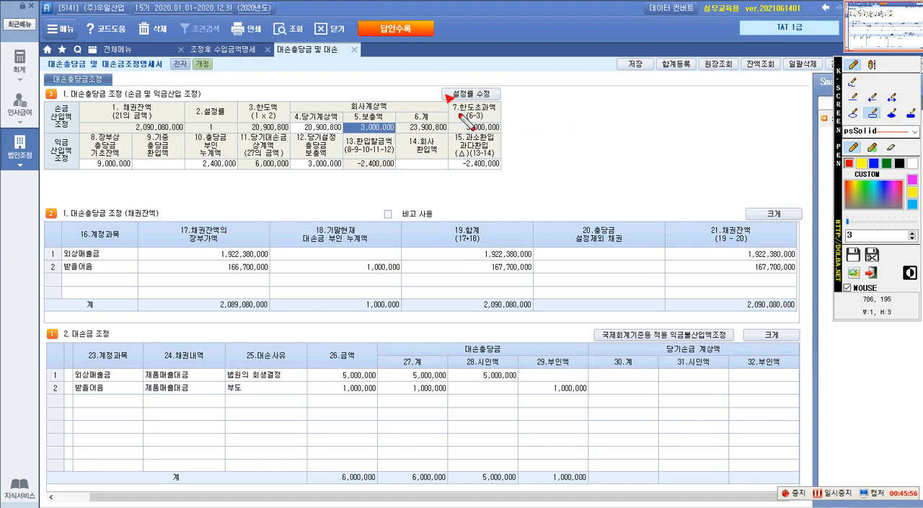
drag(449, 101, 498, 130)
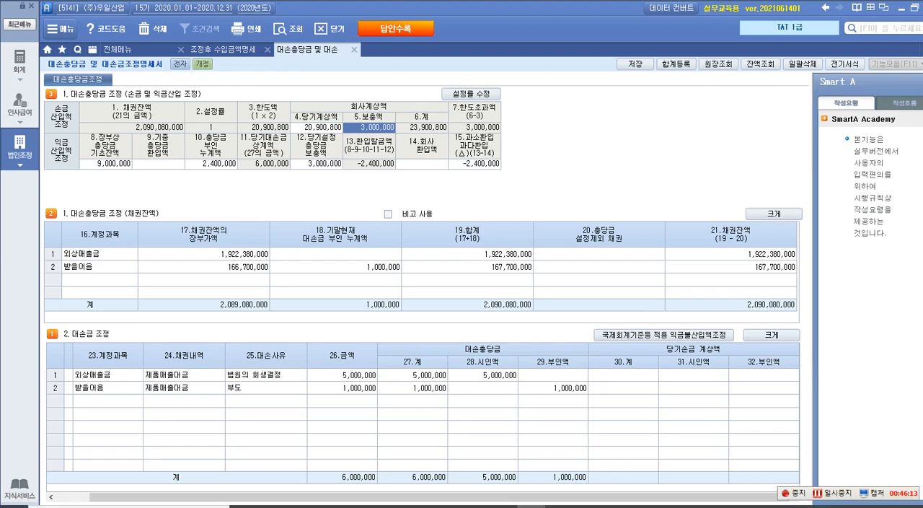
Switch to the question document and box the 대손충당금 한도초과액 and 외상매출금(대손금) rows of 자료 1 in red.
click(501, 507)
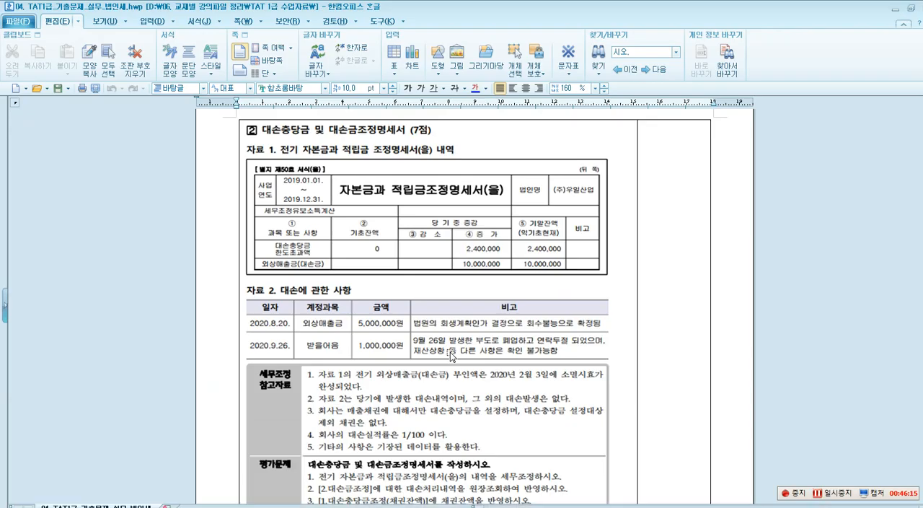
scroll(450, 355, down, 3)
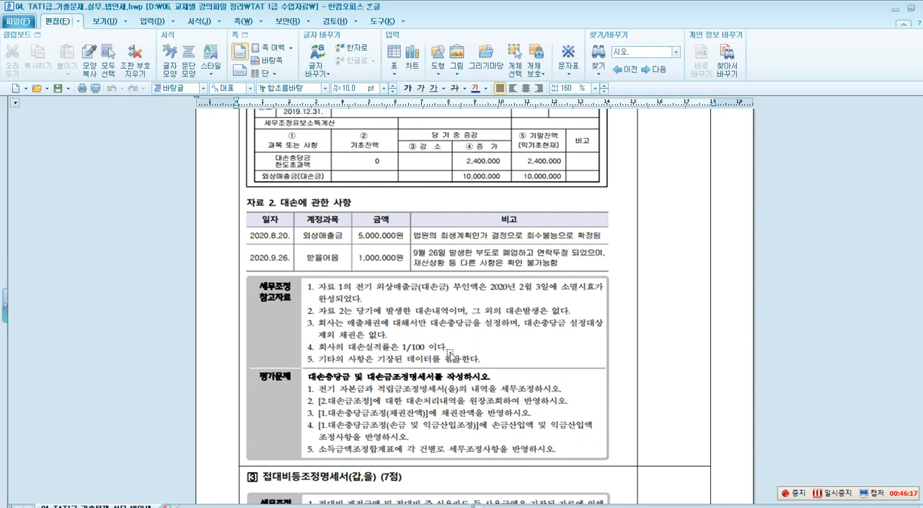
scroll(451, 355, up, 1)
key(ctrl+1)
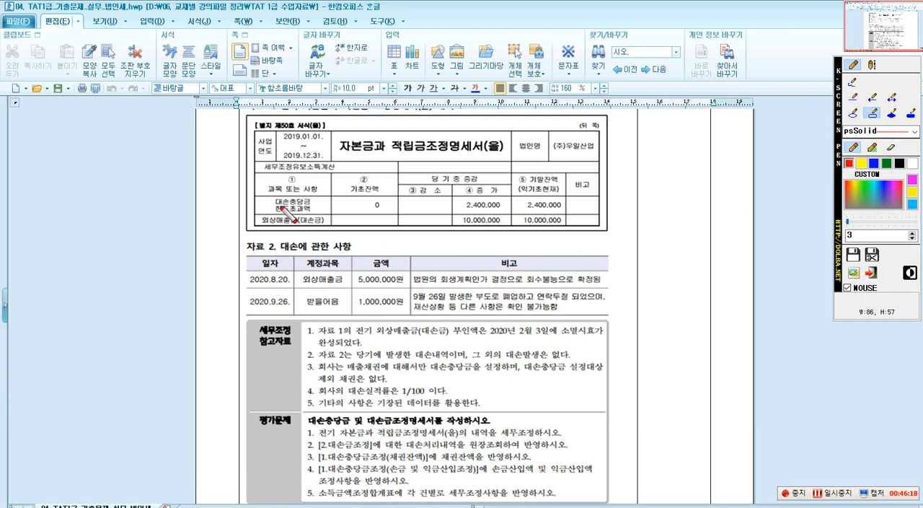
drag(415, 204, 564, 213)
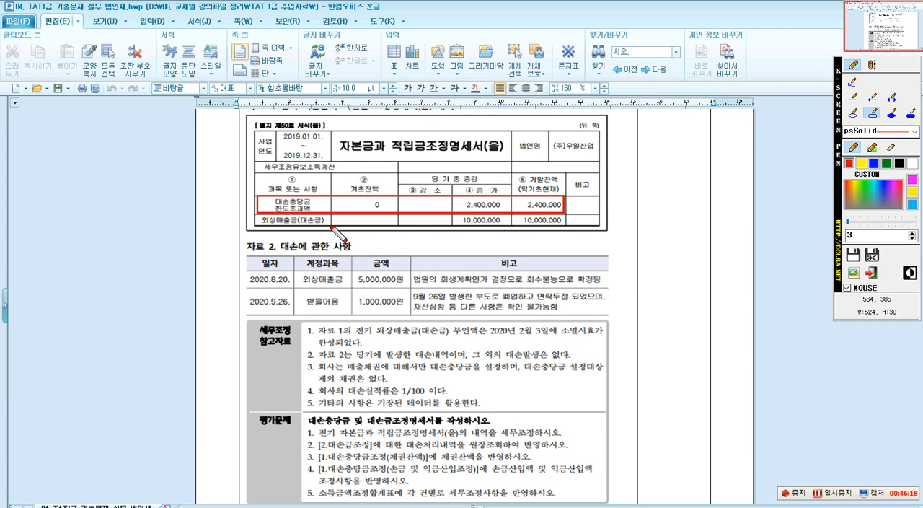
drag(256, 218, 567, 235)
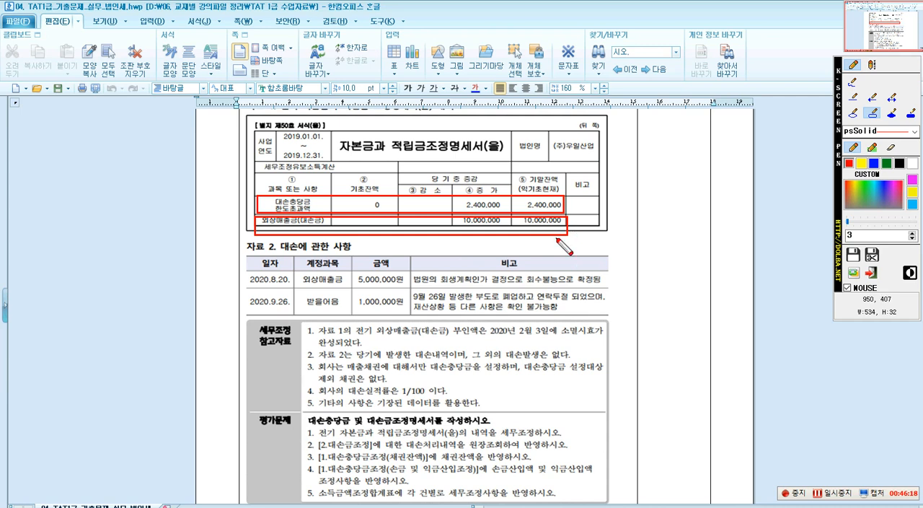
Box the 2020.9.26. 받을어음 row and the 대손실적률 1/100 note in red, then clear the annotations.
drag(246, 291, 591, 312)
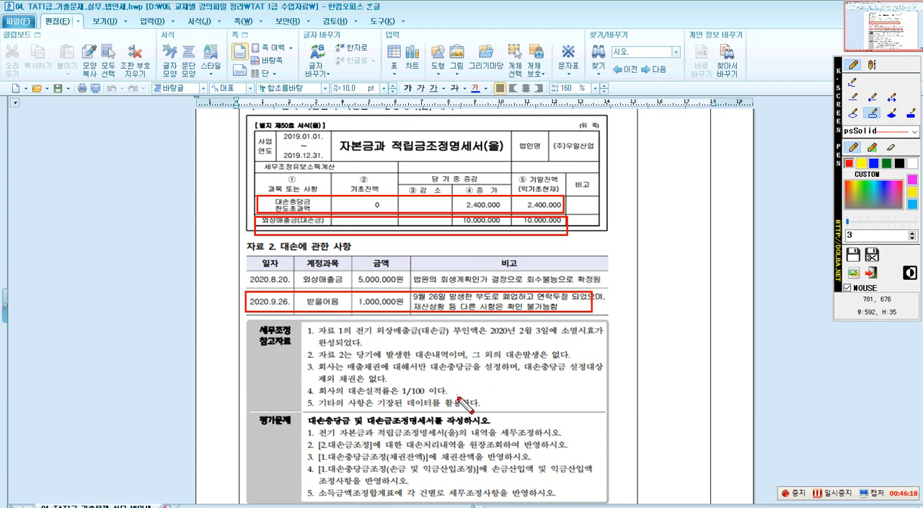
drag(344, 380, 432, 401)
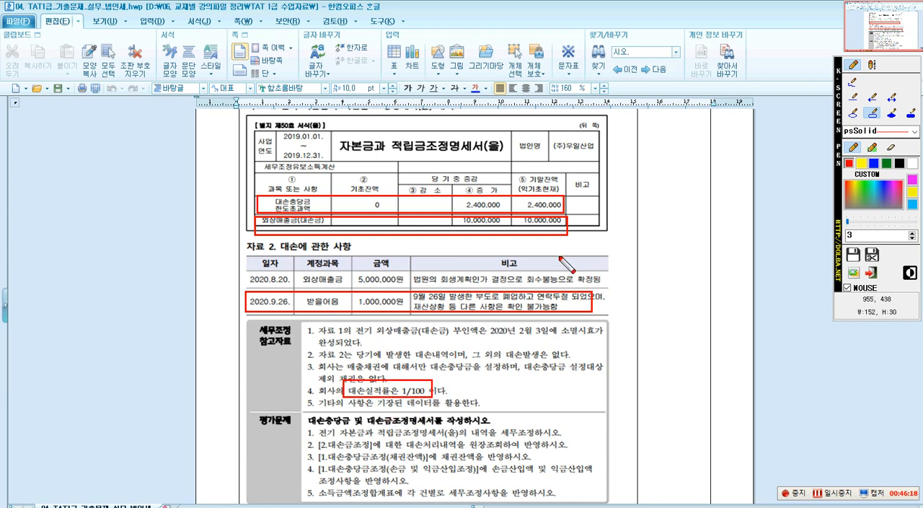
key(Escape)
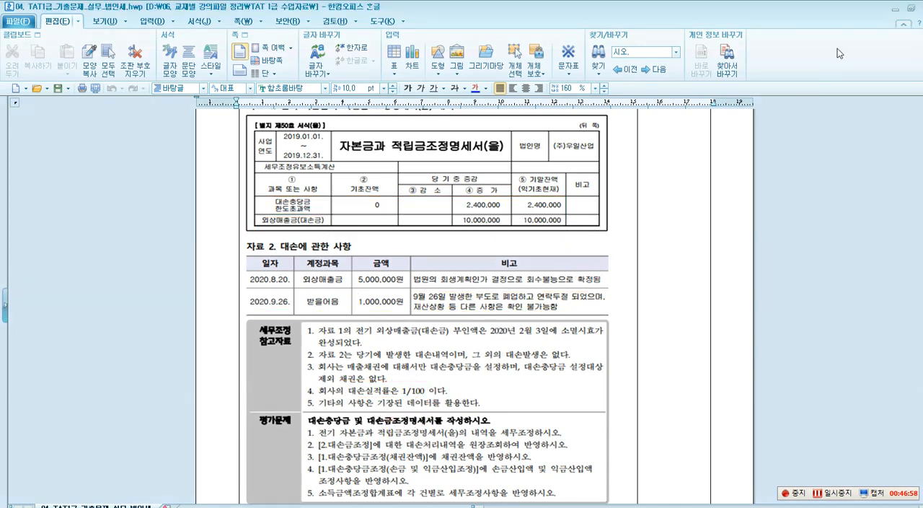
Return to the adjustment form in Smart A and set the 설정률 basis to 실적률 at 1/100.
click(895, 9)
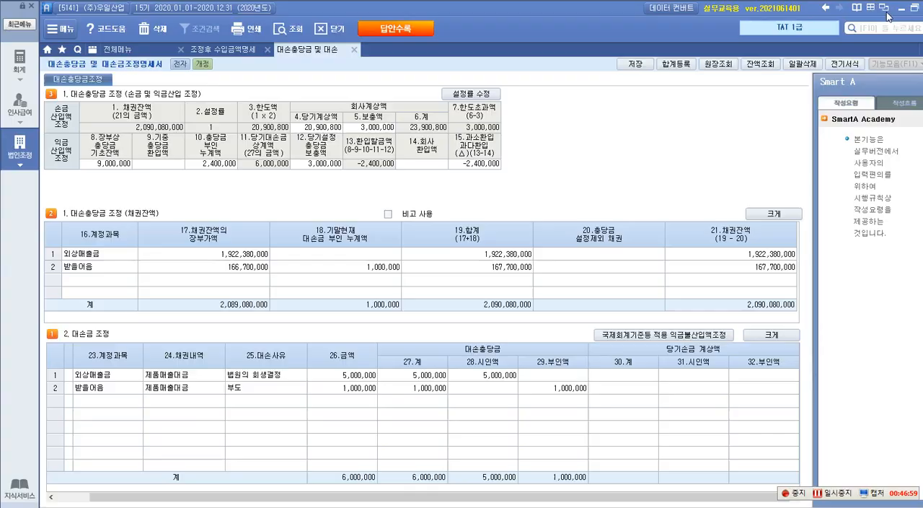
click(469, 99)
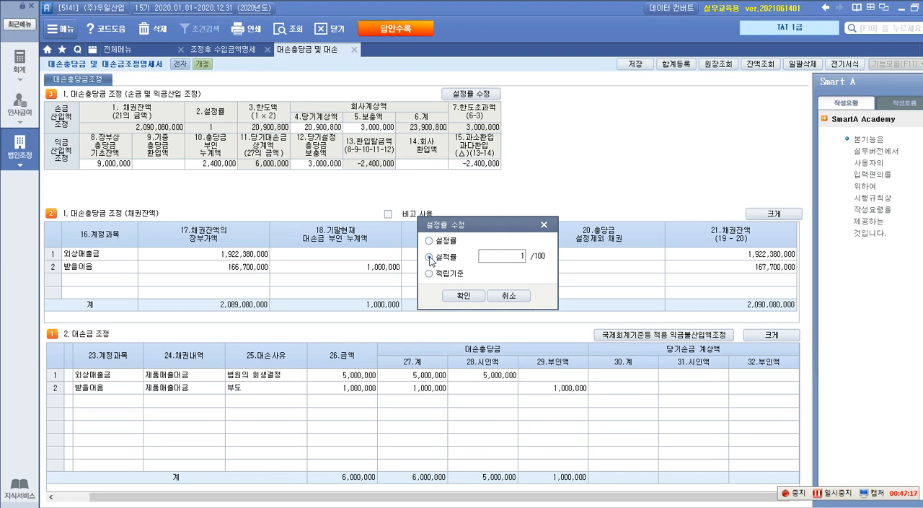
click(462, 295)
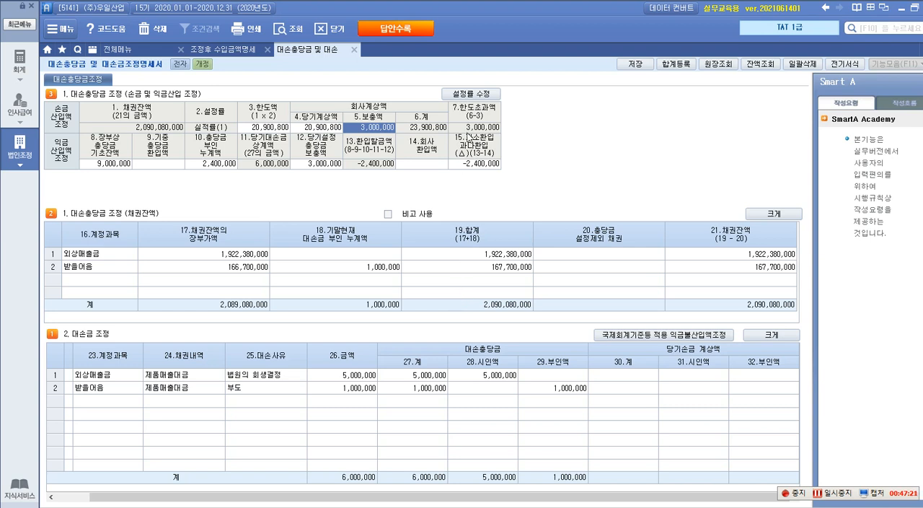
click(470, 98)
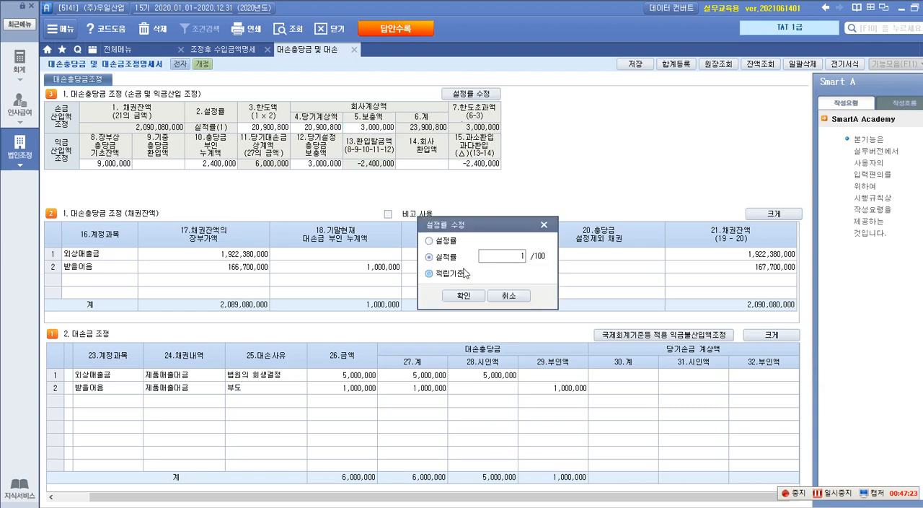
click(464, 296)
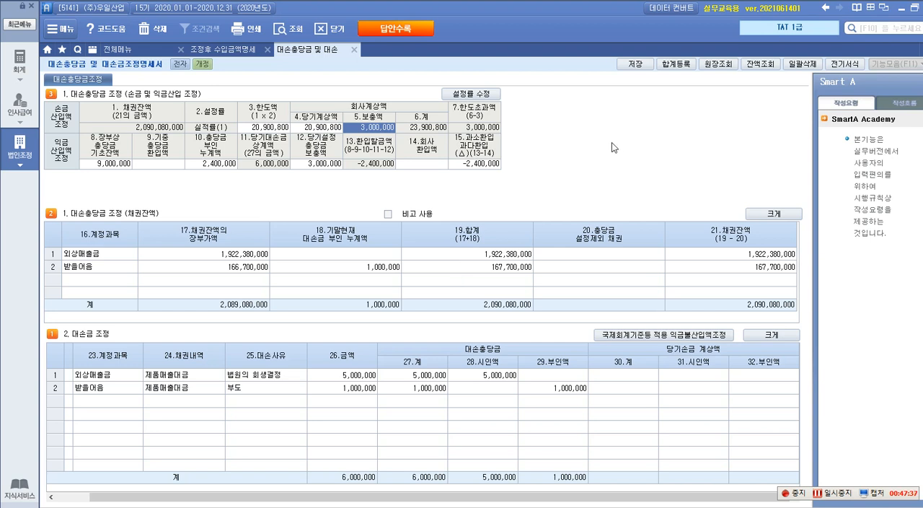
Open 합계등록 and enter 전기 대손충당금 한도초과액 as the first 손금산입 및 익금불산입 item.
click(671, 68)
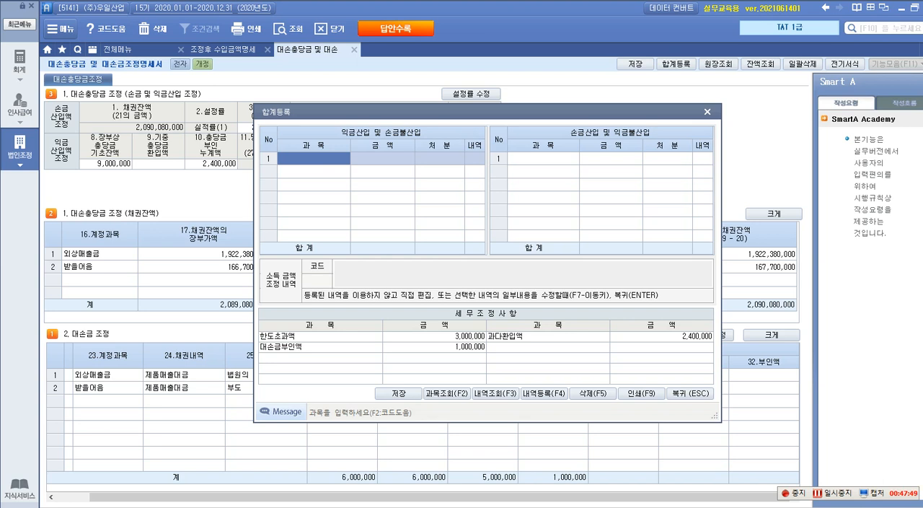
click(530, 159)
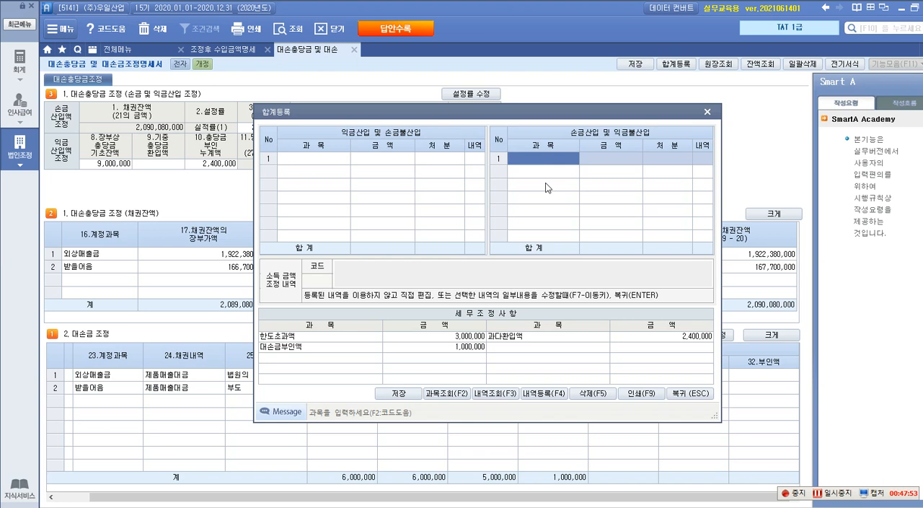
text(wjs)
key(BackSpace)
key(BackSpace)
key(BackSpace)
text(전기)
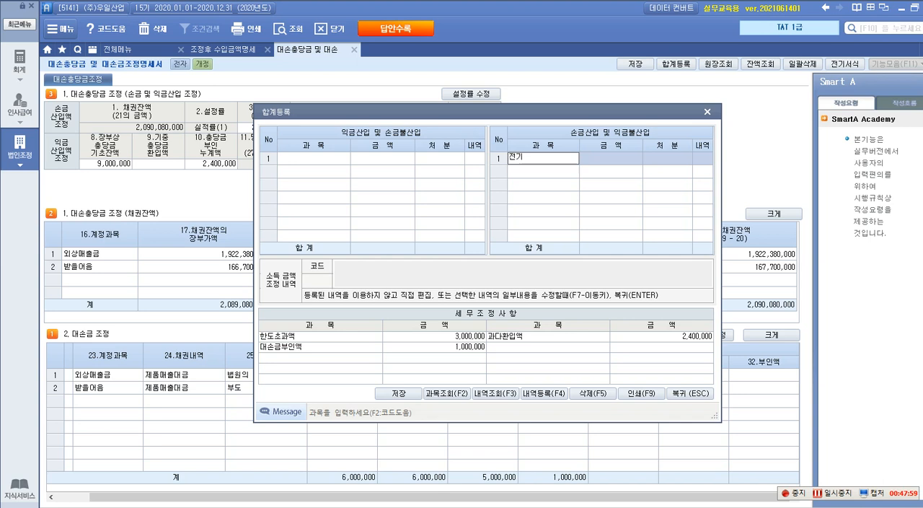
text( ㄷㅐ)
text(손충당)
text(금)
text( 손그)
key(BackSpace)
key(BackSpace)
key(BackSpace)
text(한)
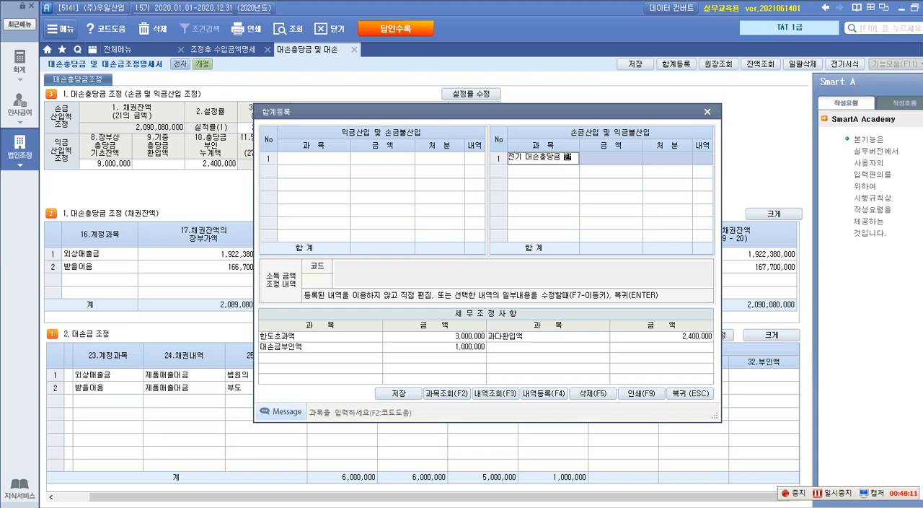
text(도초과)
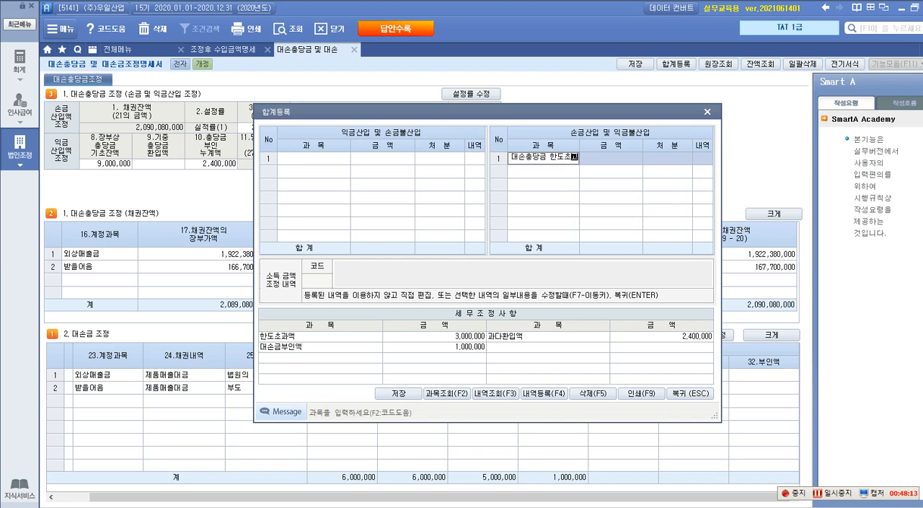
text(액)
key(Return)
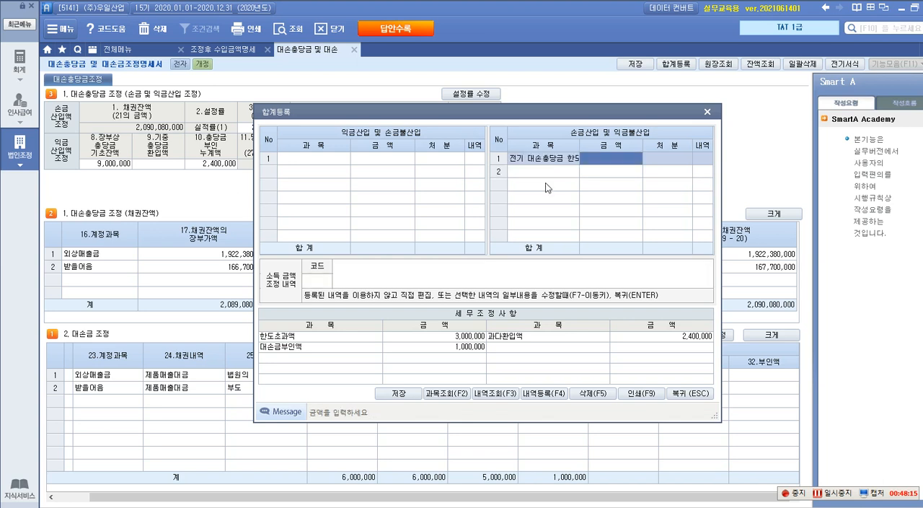
Set the amount of the 전기 대손충당금 한도초과액 item to 2,400,000 and its 처분 to 유보(감소).
text(2400000)
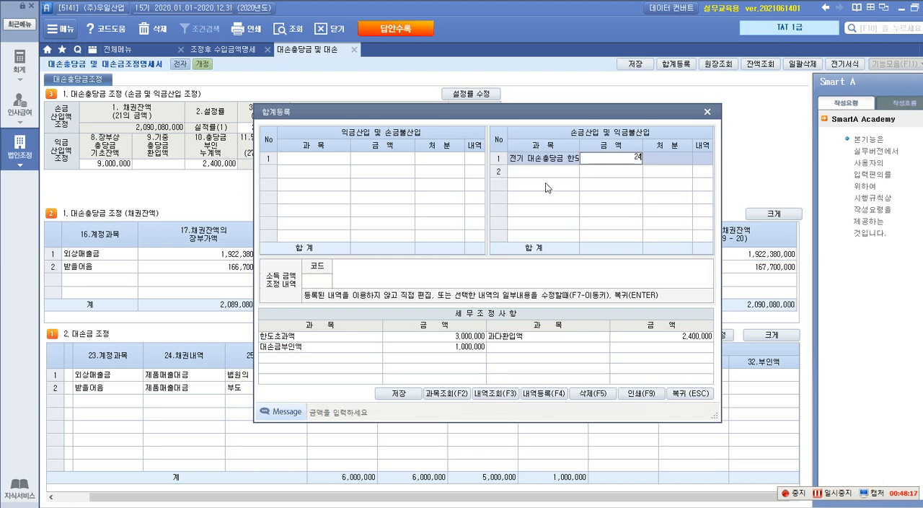
key(Return)
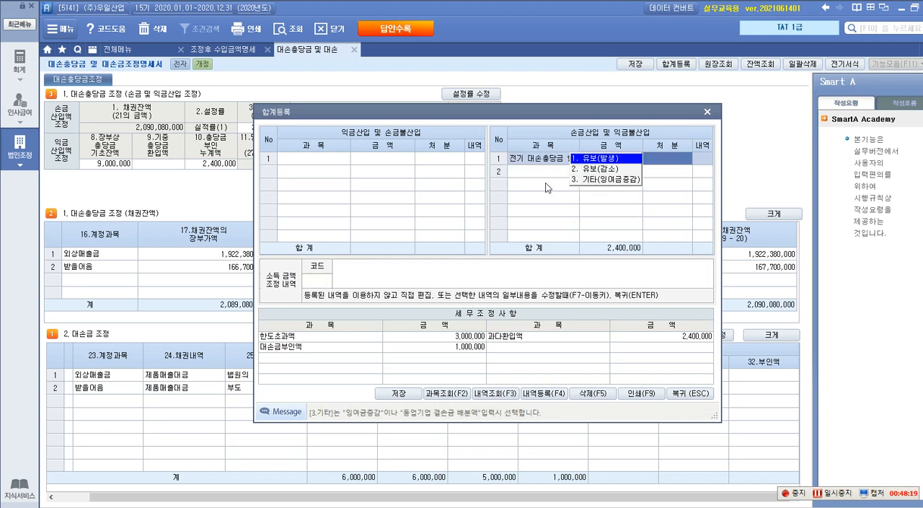
key(2)
key(Return)
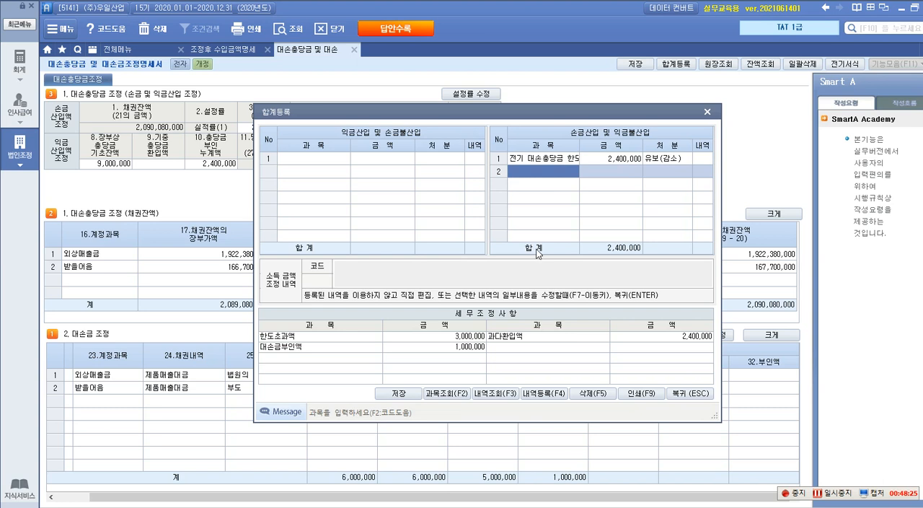
Add 전기 대손금 부인액 as the second 손금산입 및 익금불산입 item with amount 10,000,000 and 처분 유보(감소).
text(전)
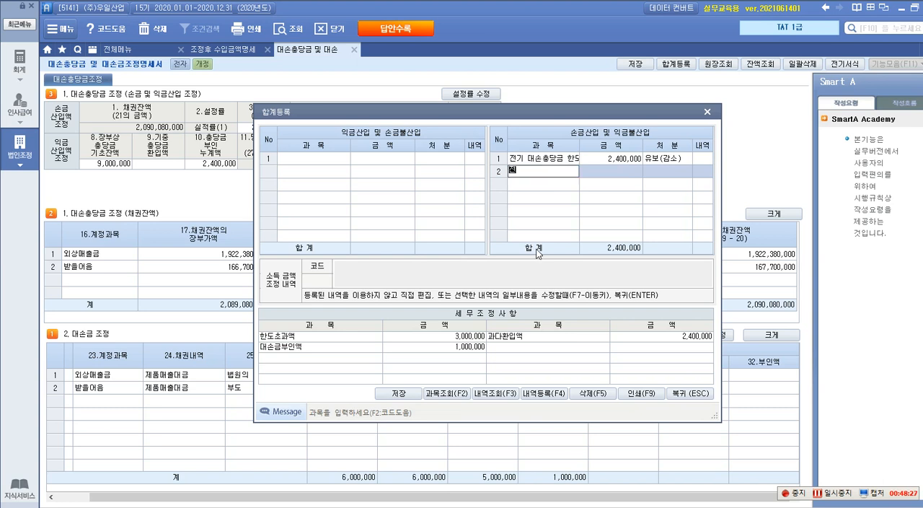
text(기 대손금 부인액)
key(Return)
text(10000000)
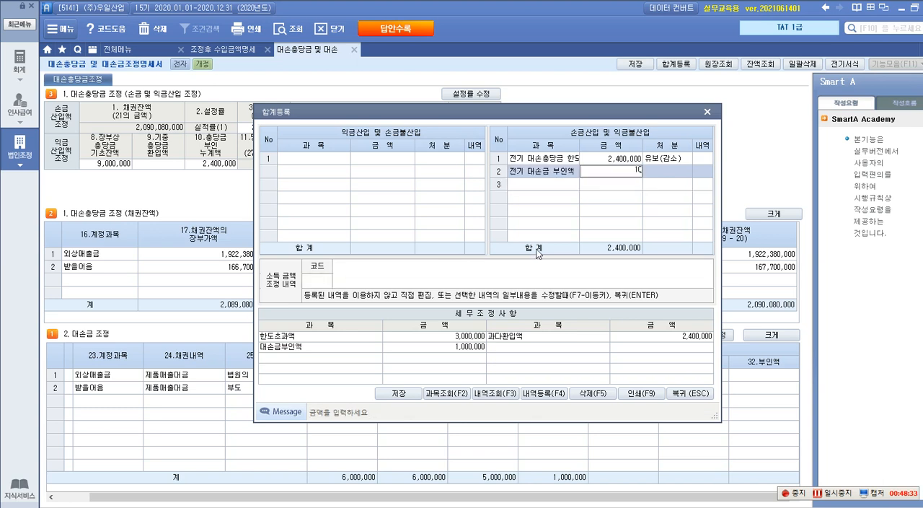
key(Return)
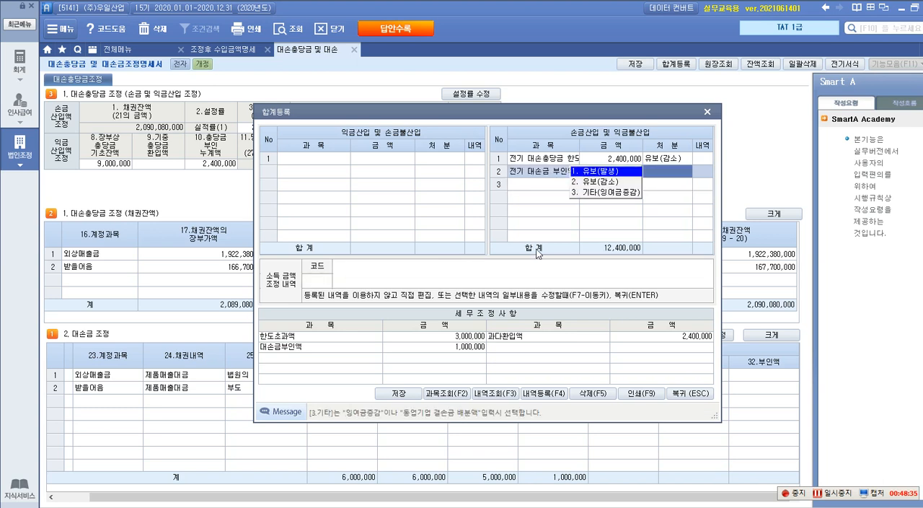
key(2)
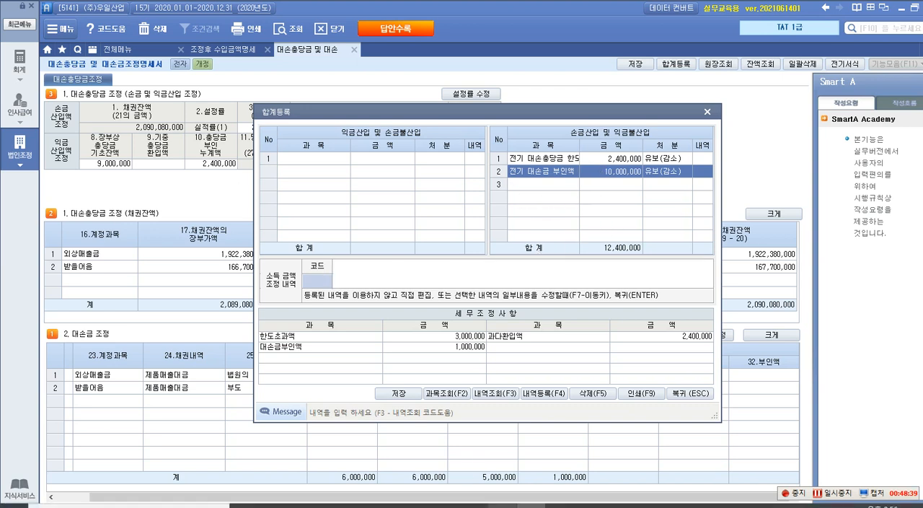
Switch to the exam document in 한글, box the two 유보 rows and the 2020.9.26. 받을어음 row in red, then clear the annotations.
click(507, 506)
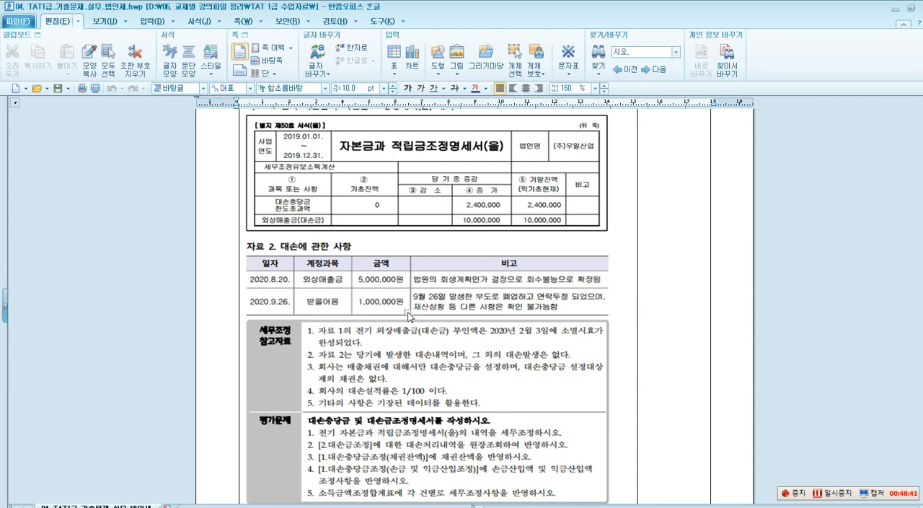
key(ctrl+F1)
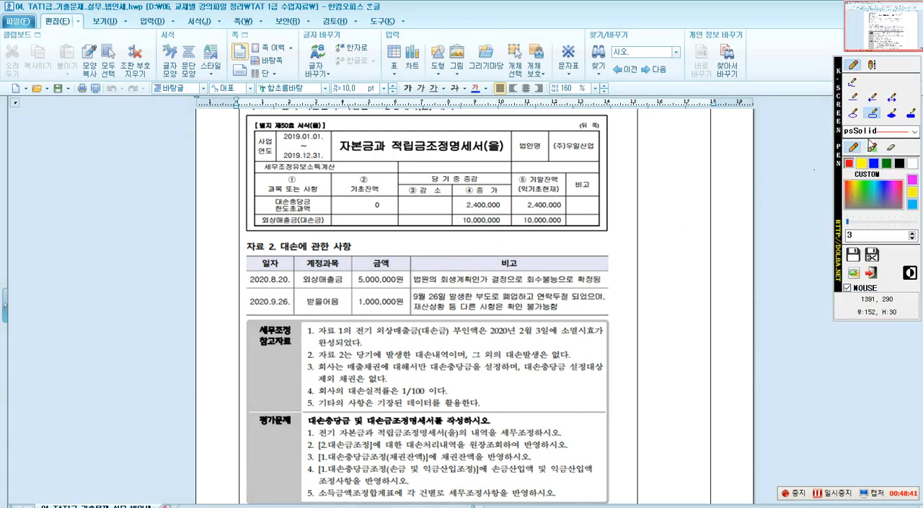
mouse_move(257, 199)
mouse_down()
mouse_move(501, 227)
mouse_move(604, 226)
mouse_move(595, 227)
mouse_up()
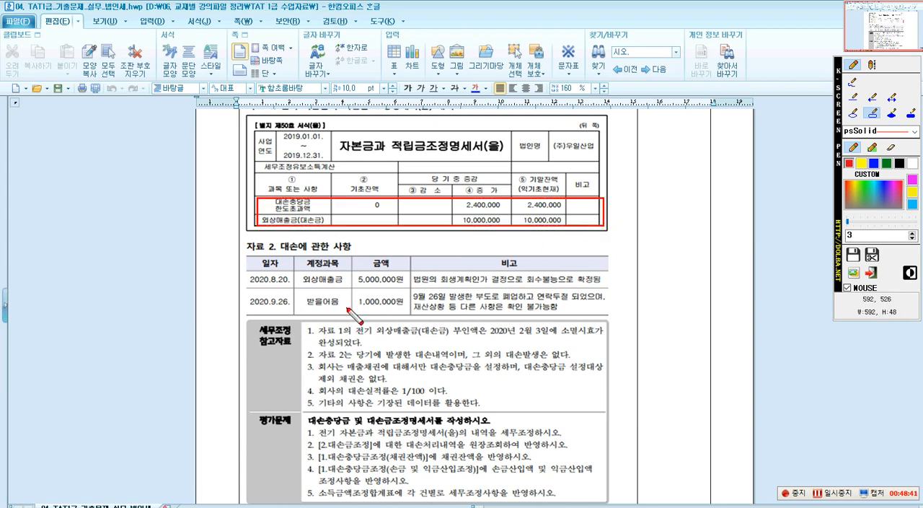
drag(249, 289, 610, 317)
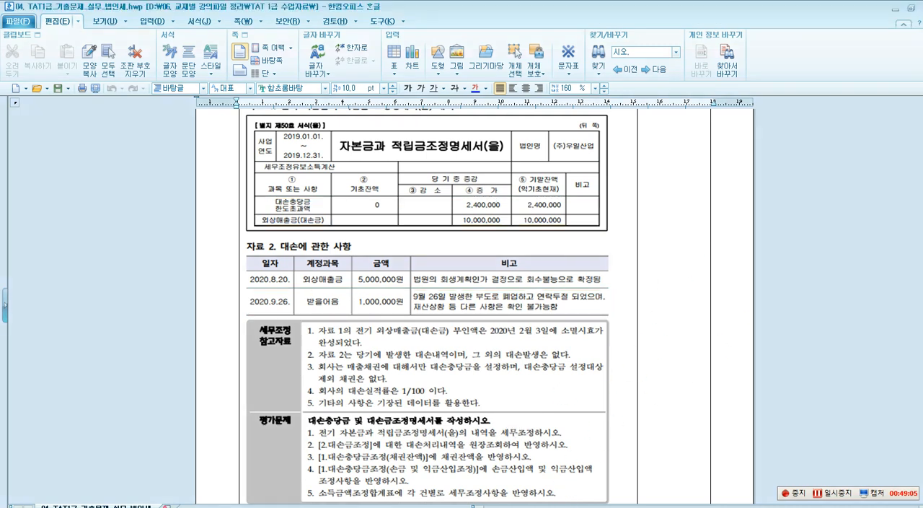
Return to 합계등록 in Smart A and add 받을어음 대손금 부인 under 익금산입 및 손금불산입 with amount 1,000,000 and 처분 유보(발생).
key(alt+Tab)
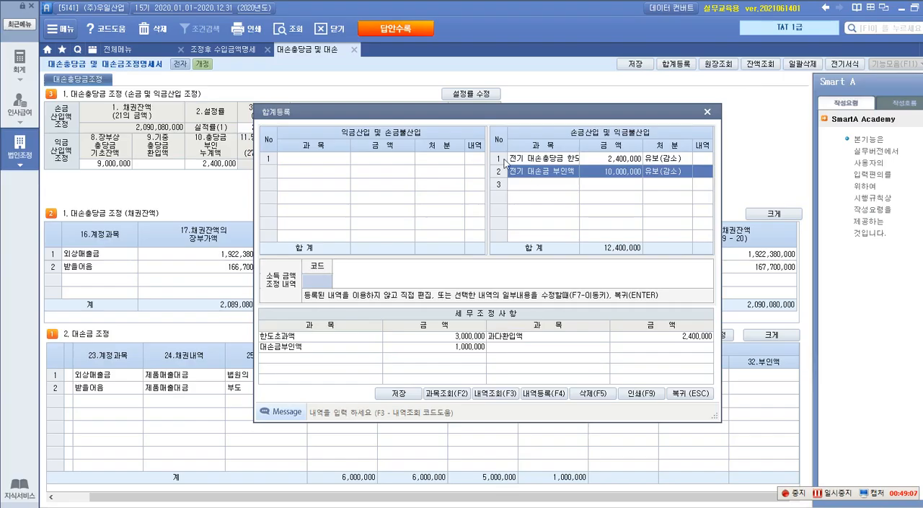
click(326, 167)
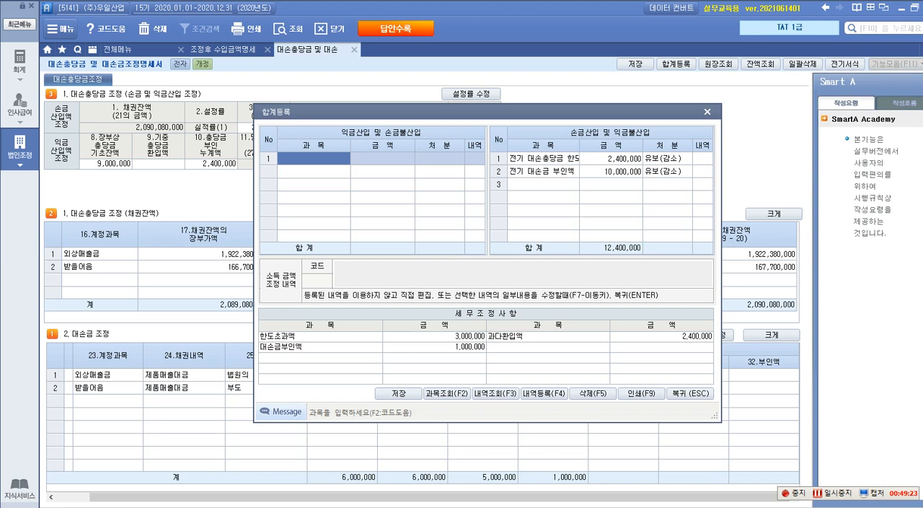
text(받을엄)
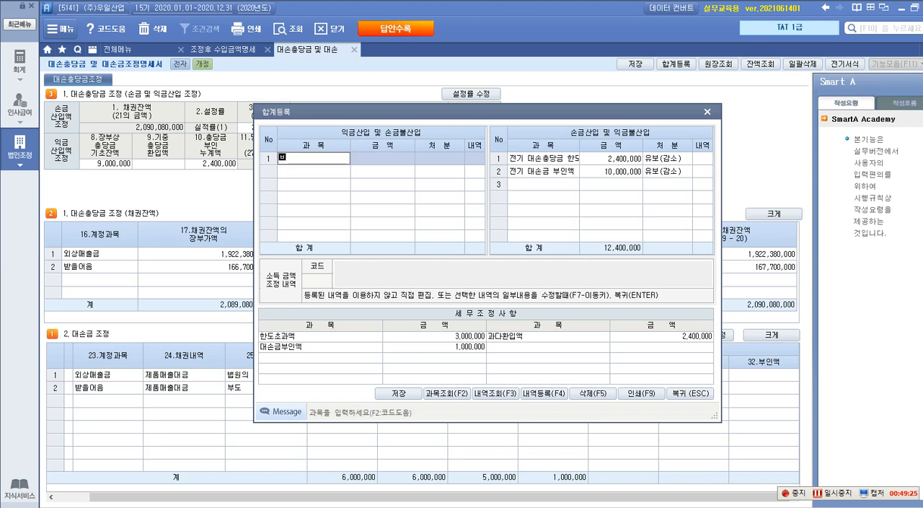
text(음 대손금 부인)
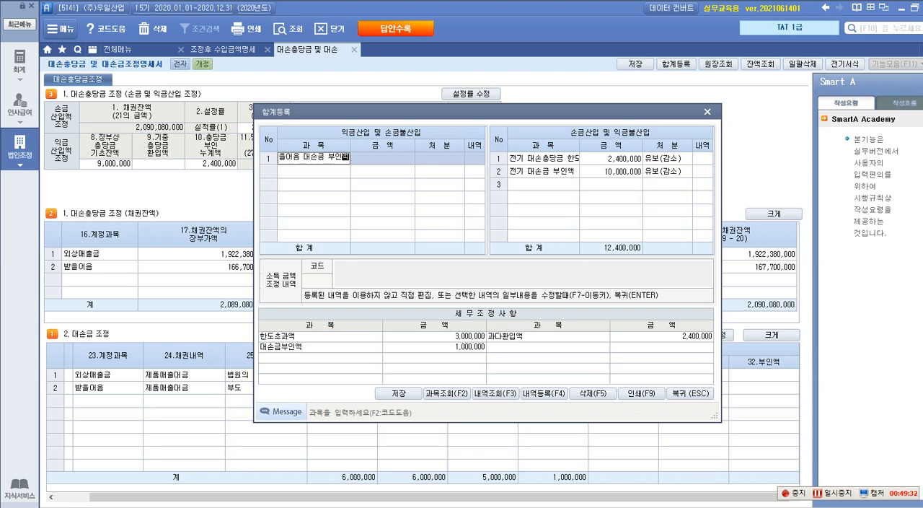
key(Return)
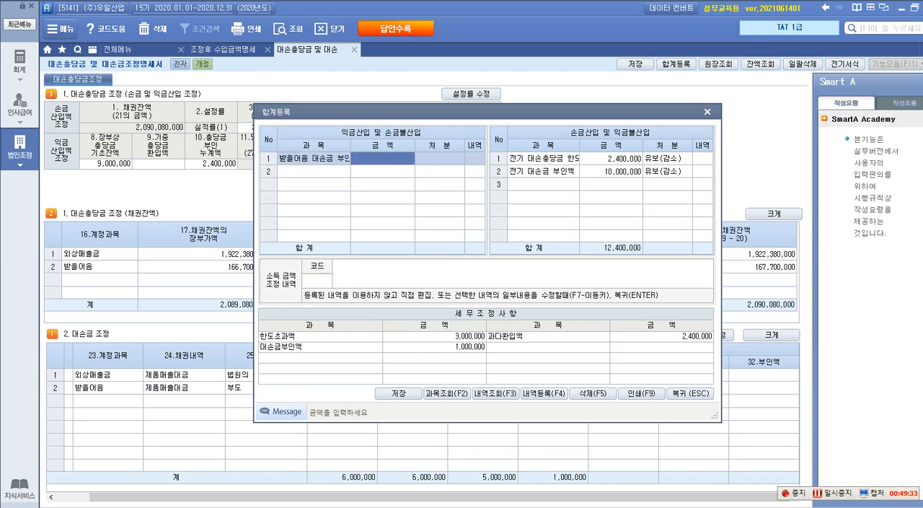
text(1000000)
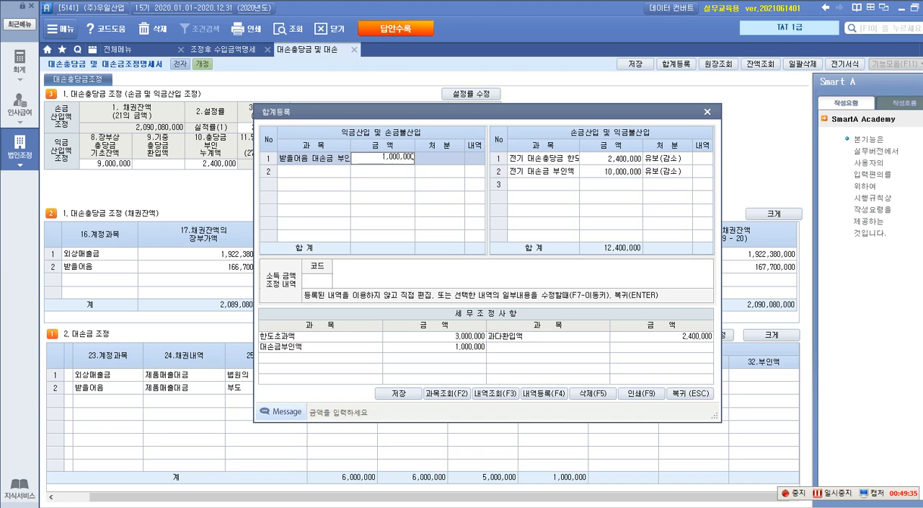
key(Return)
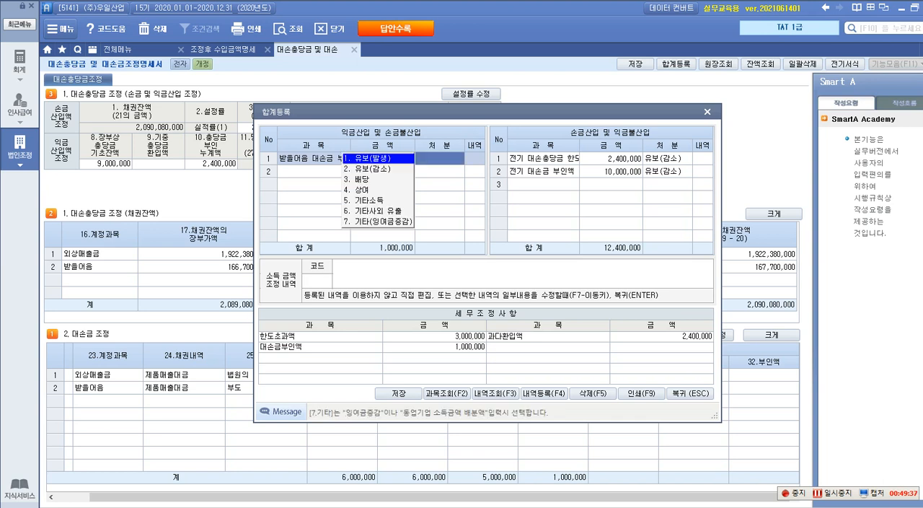
key(Return)
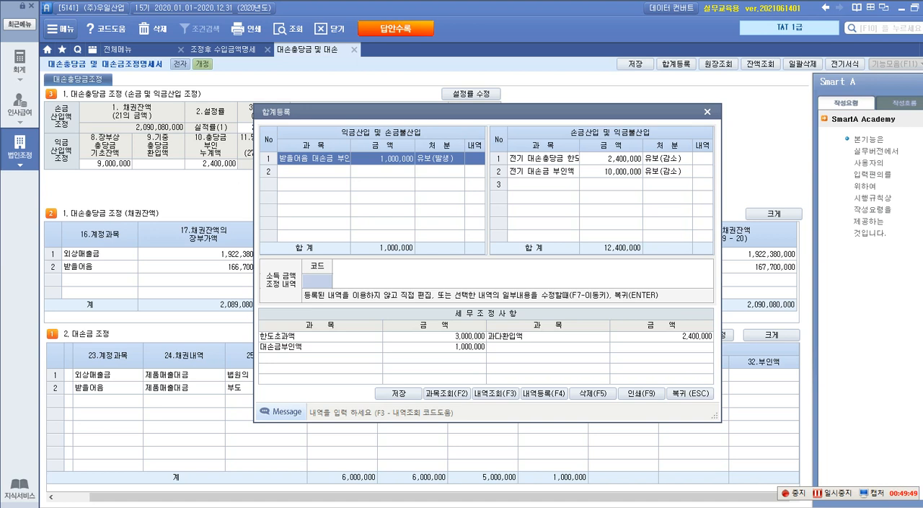
key(Return)
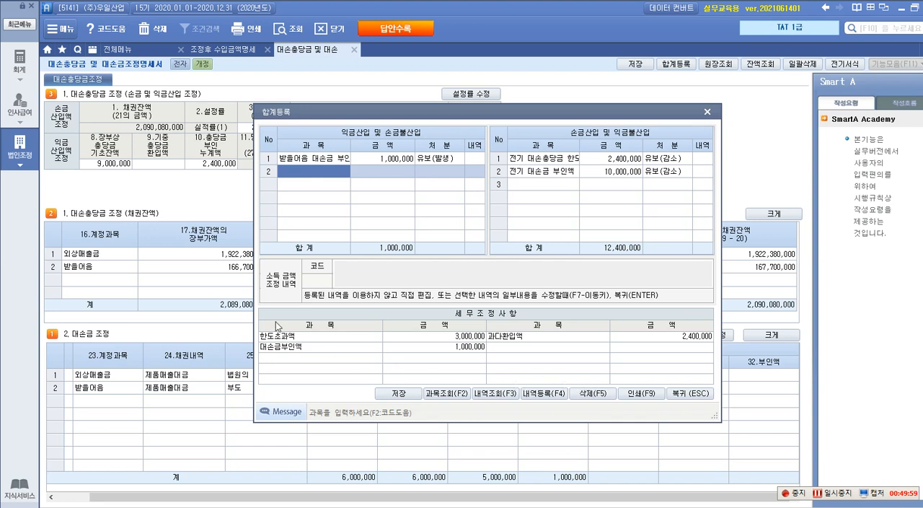
Add 대손충당금 한도초과 as the second 익금산입 및 손금불산입 item with amount 3,000,000 and 처분 유보(발생).
text(ㄷ소)
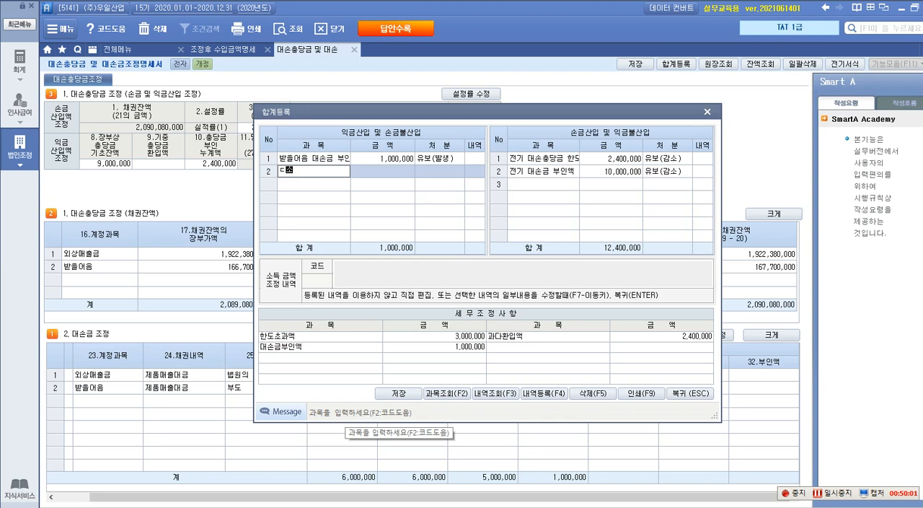
text(대손충당금 한도초)
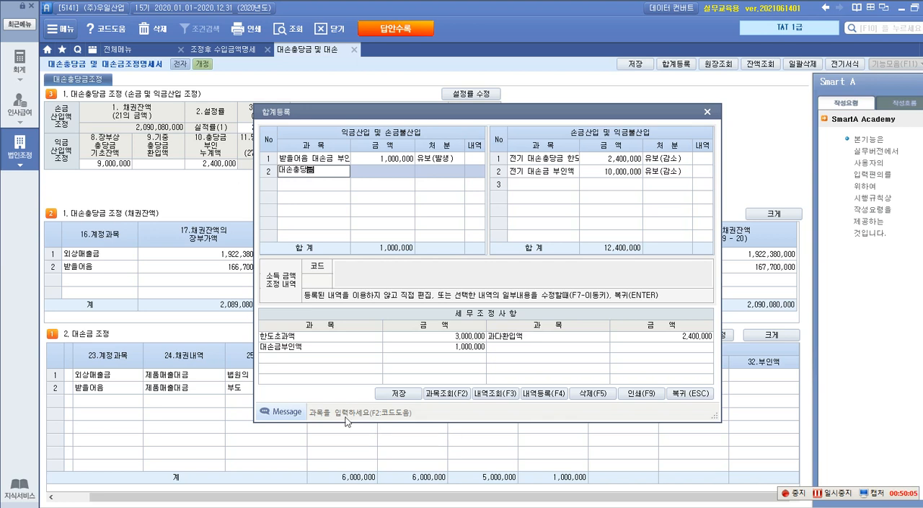
text(과)
key(Return)
text(3000000)
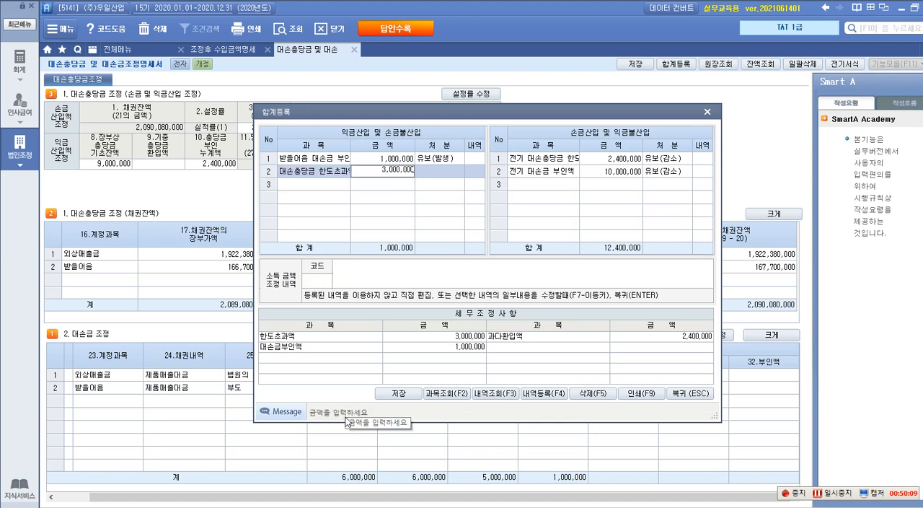
key(Return)
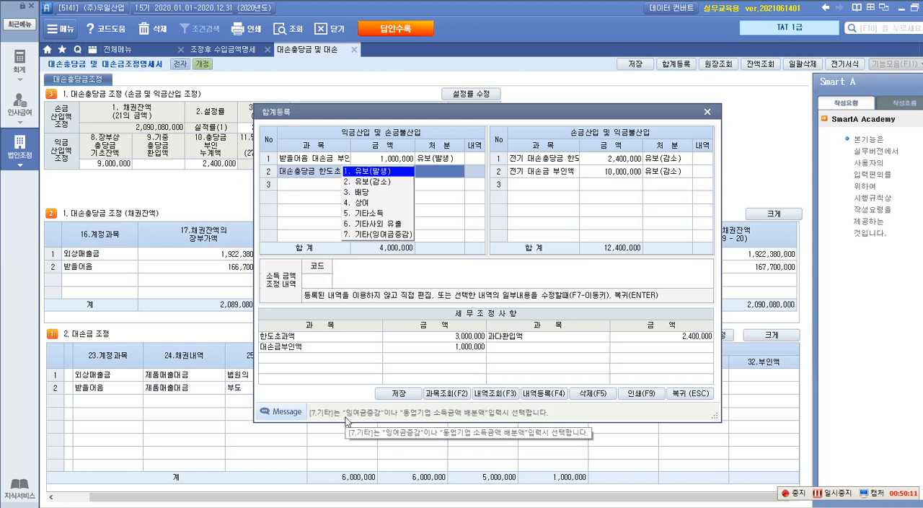
key(Return)
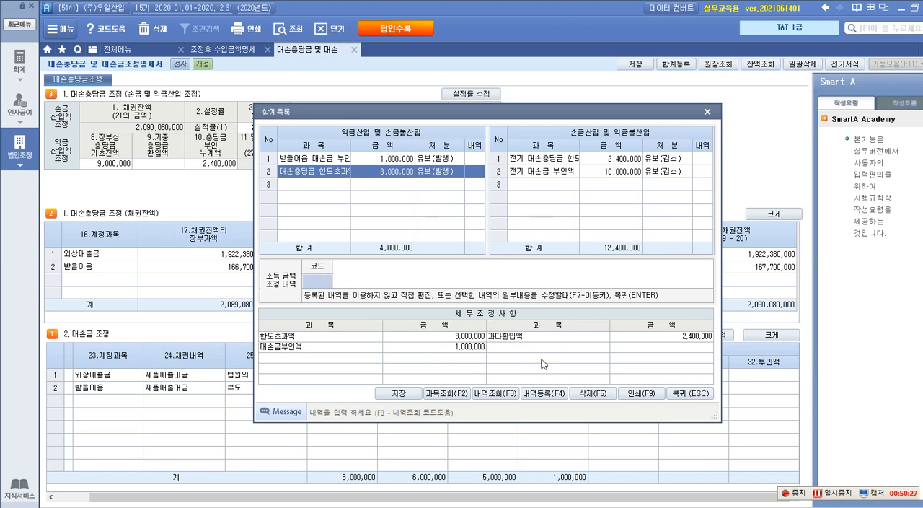
Save the registered tax adjustments and close 합계등록 to return to the 대손충당금 및 대손금조정명세서.
click(399, 395)
click(462, 297)
click(690, 394)
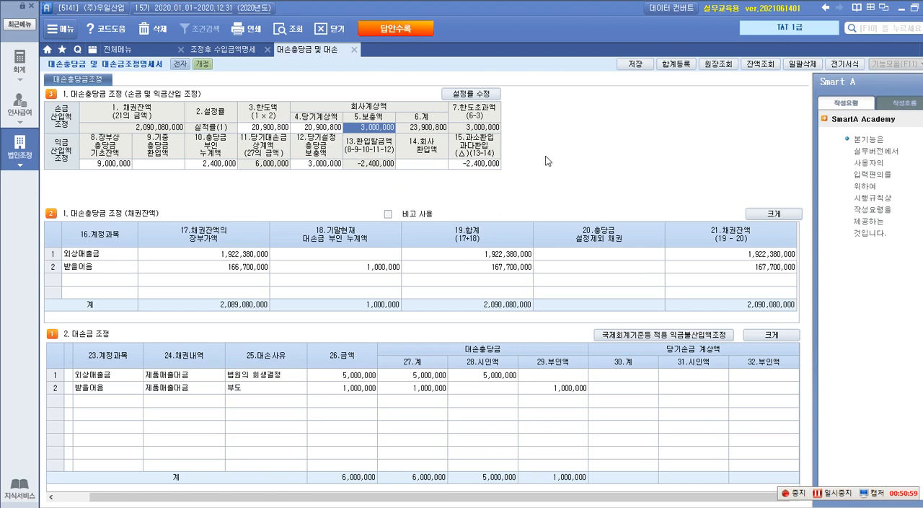
Show the 법인조정 overview of forms and switch to the exam document in 한글 at question 3, 접대비등조정명세서(갑,을).
click(20, 147)
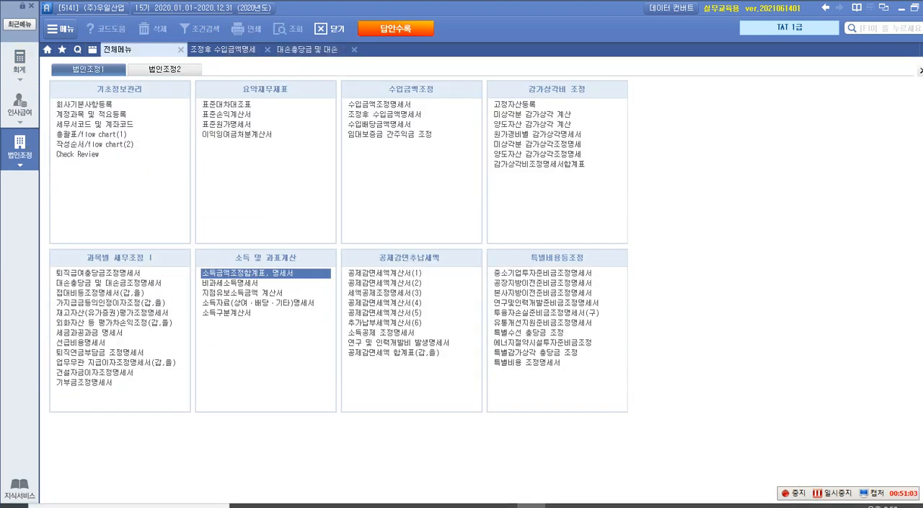
click(503, 506)
scroll(504, 372, down, 2)
scroll(504, 375, down, 6)
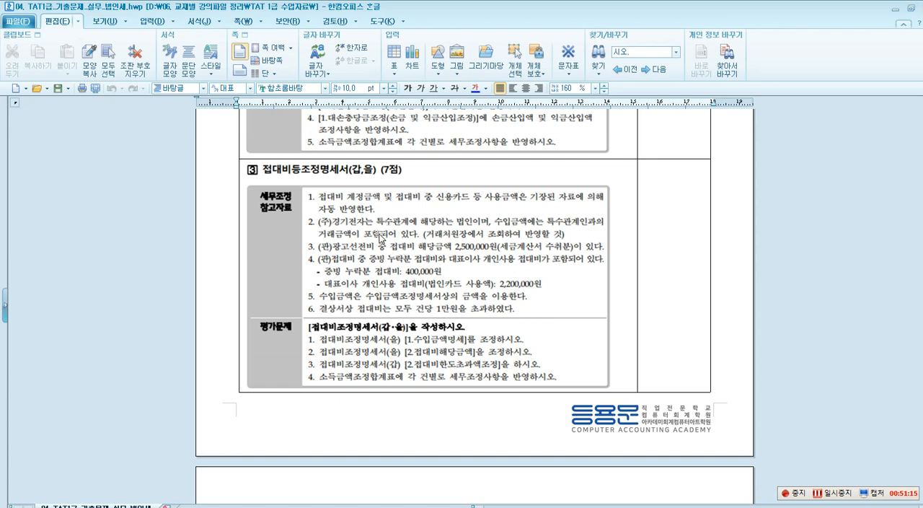
Add the red on-screen text note "<손금불산입> 증빙누락 -> 대표자 상여" beside question 3's heading.
key(ctrl+2)
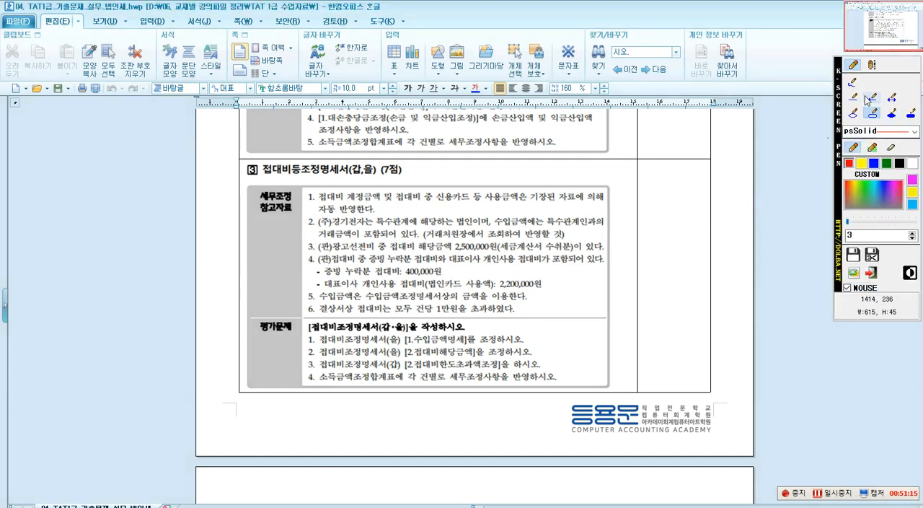
click(871, 66)
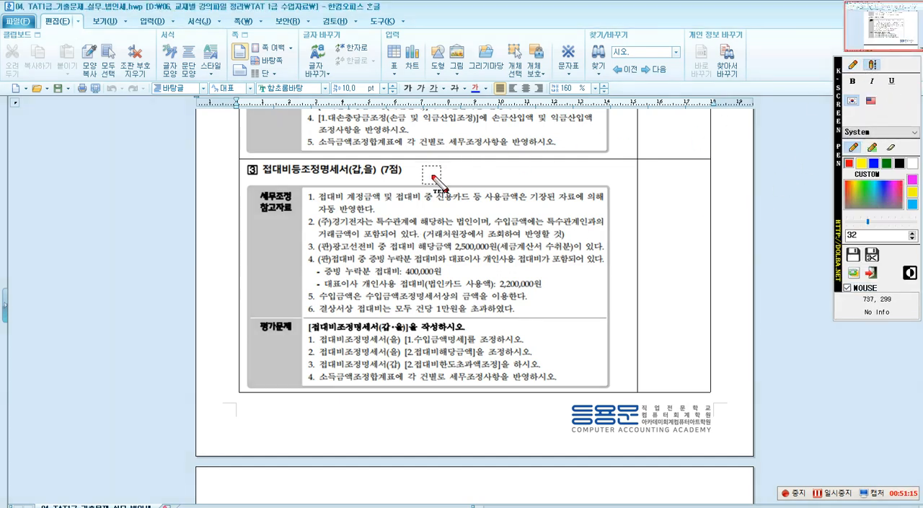
drag(419, 163, 419, 178)
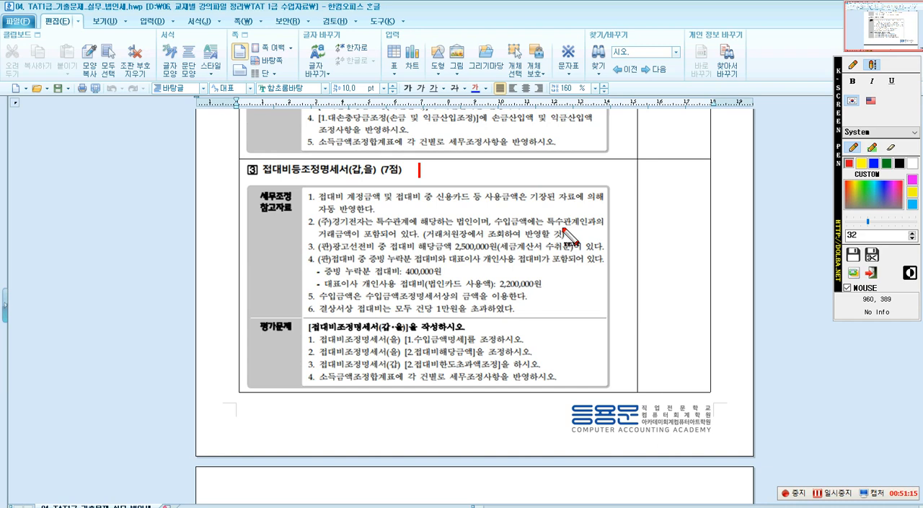
drag(425, 163, 425, 176)
text(손금)
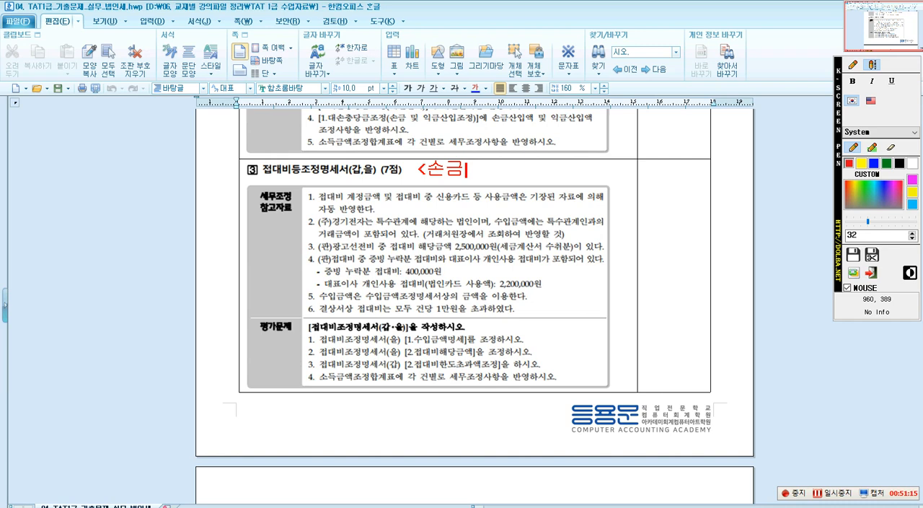
text(불산이ㅂ)
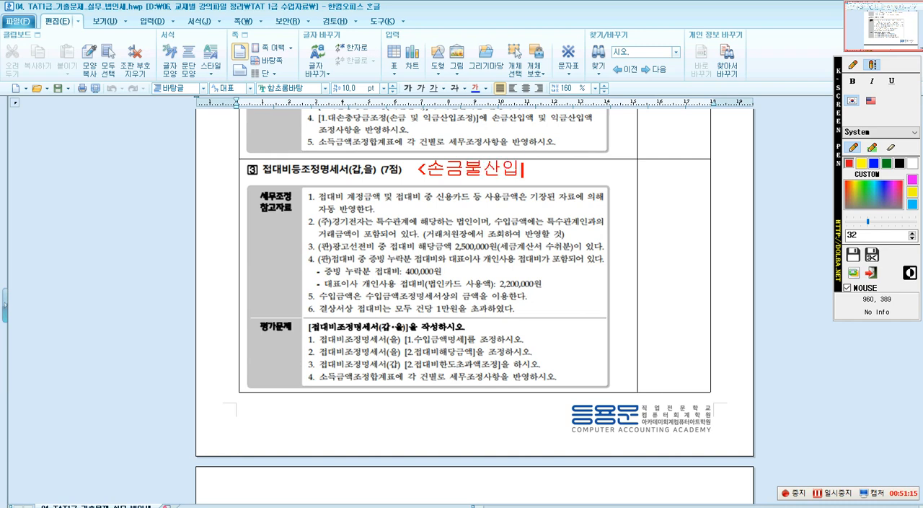
text(>)
text(증빙)
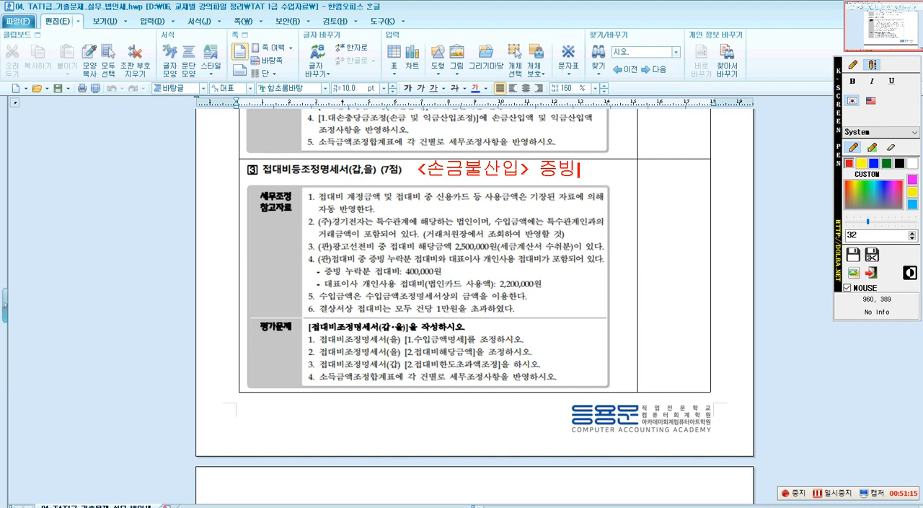
text(누락 -> 대표자 상여)
key(Return)
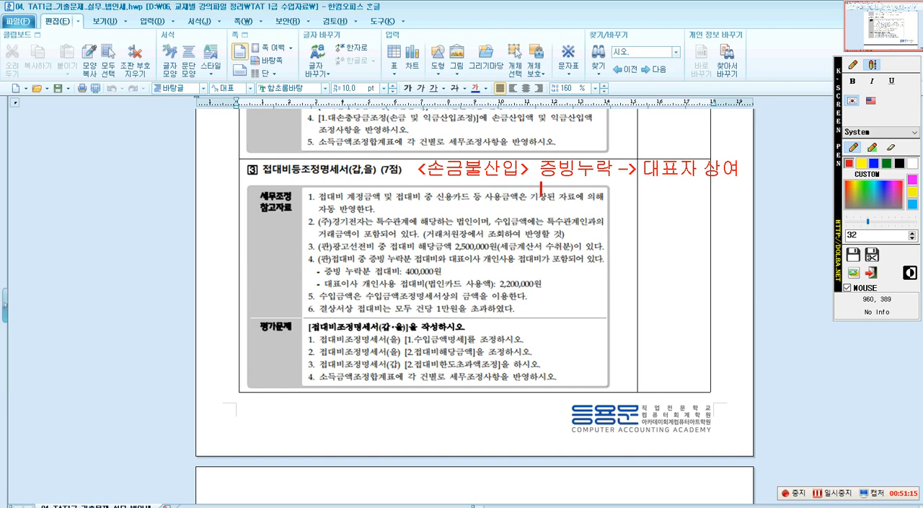
Add the line "개인용도 -> 상여, 배당" to the 손금불산입 note.
text(개이ㄴ용도)
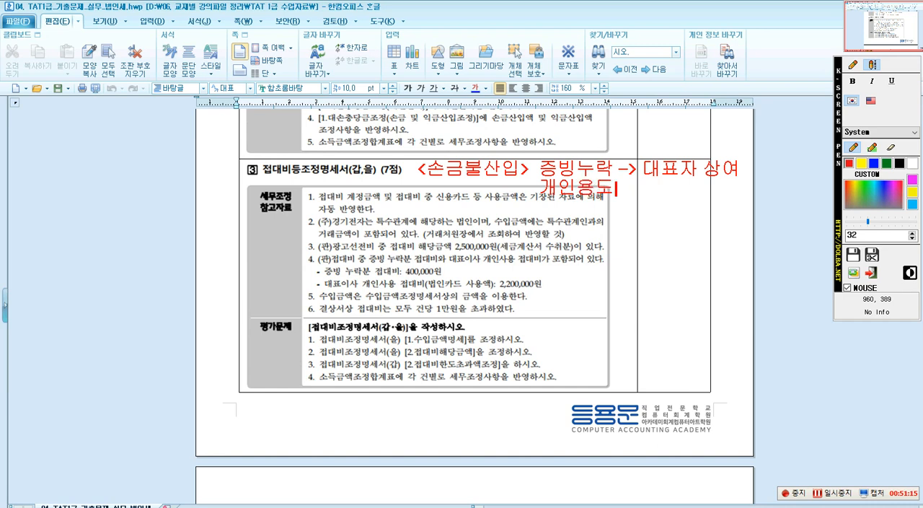
text(-> 상)
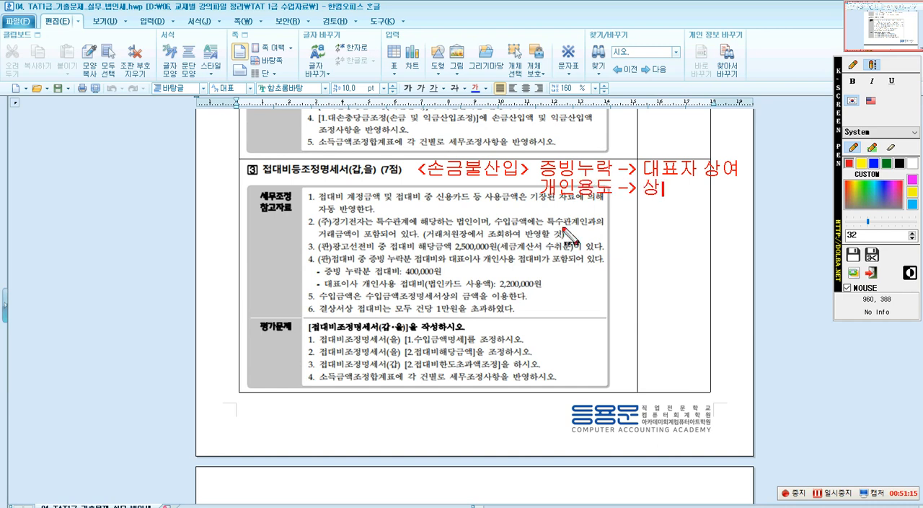
text(여, 배당)
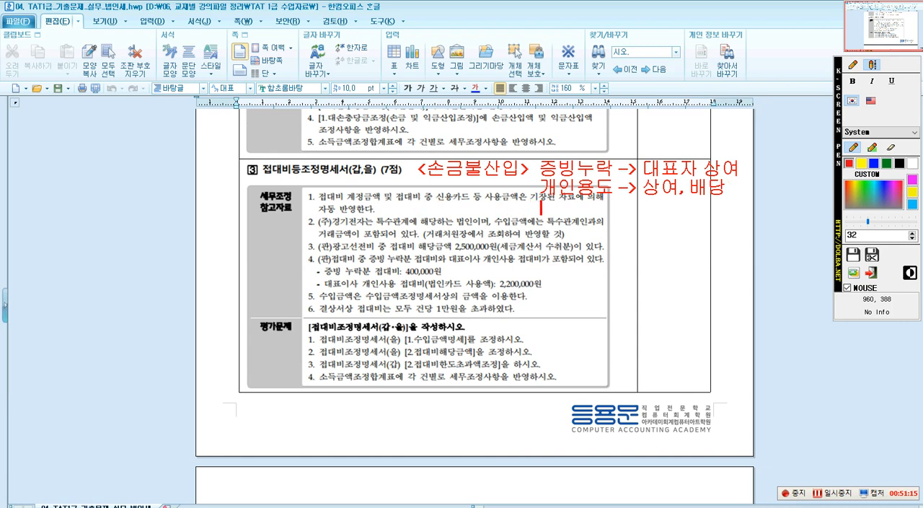
Add "신용카드 미사용 -> 기타사외유출" as the third line of the 손금불산입 note.
click(541, 199)
text(신용타)
key(BackSpace)
text(ㅋ)
text(카드)
text( 미상)
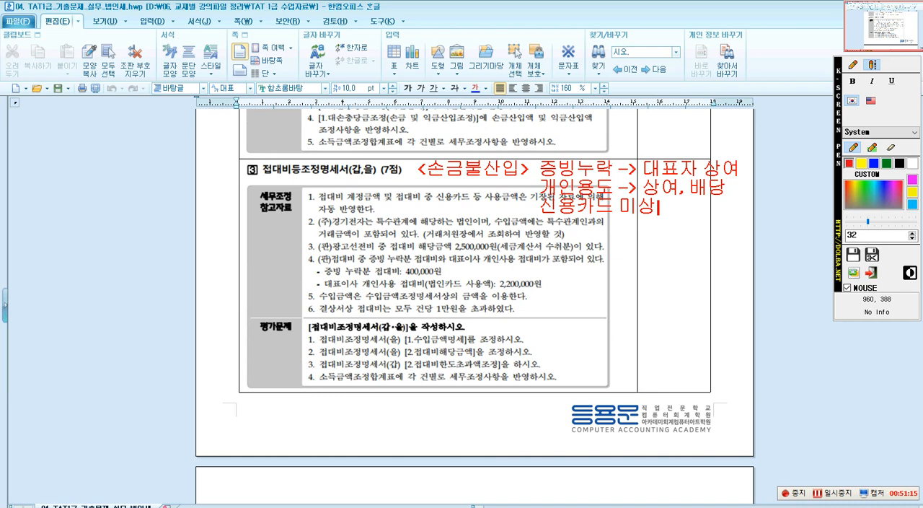
text(요)
key(BackSpace)
key(BackSpace)
key(BackSpace)
text(ㅅ사용)
text( ->)
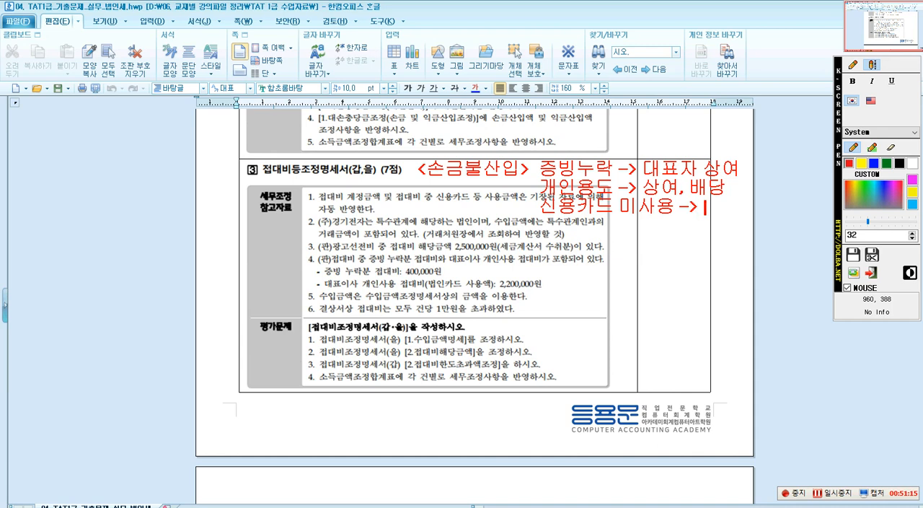
text( 기타사외유출)
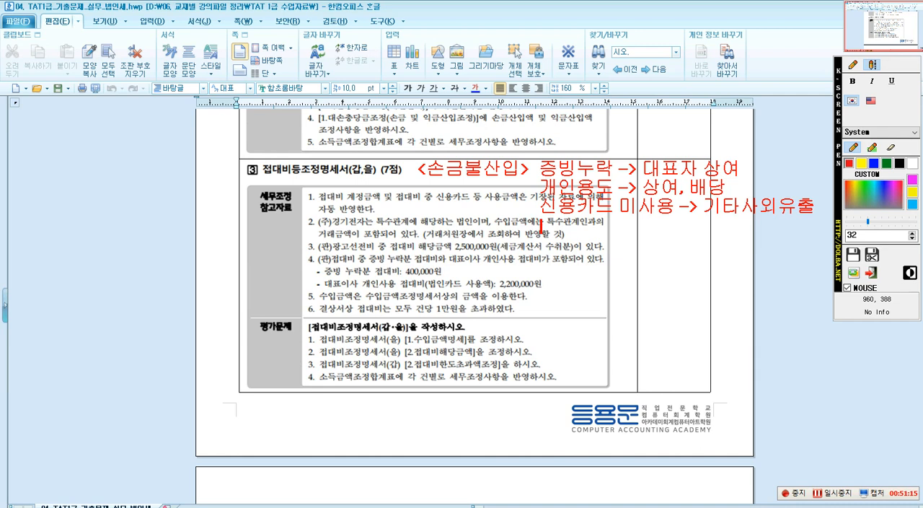
Add "한도초과액 -> 기타사외유출" as the fourth line of the 손금불산입 note.
text(한도초과액)
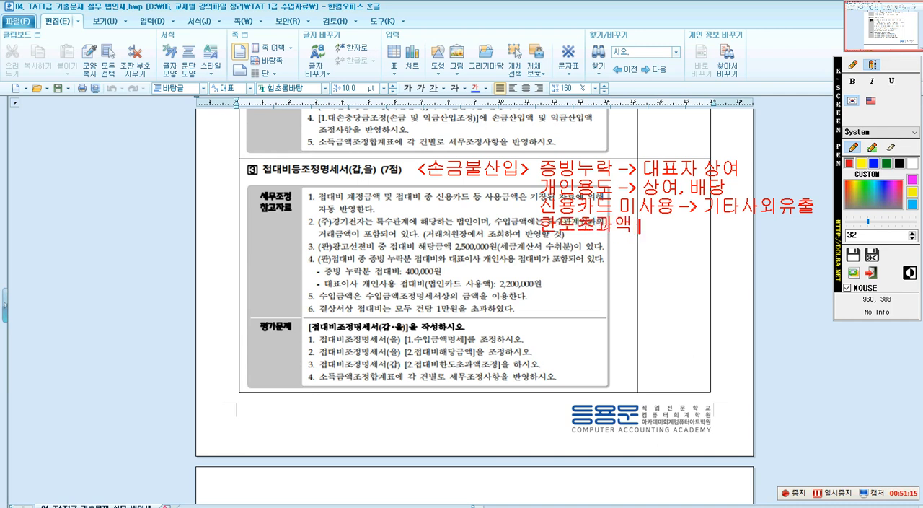
text( -> 기타사외유출)
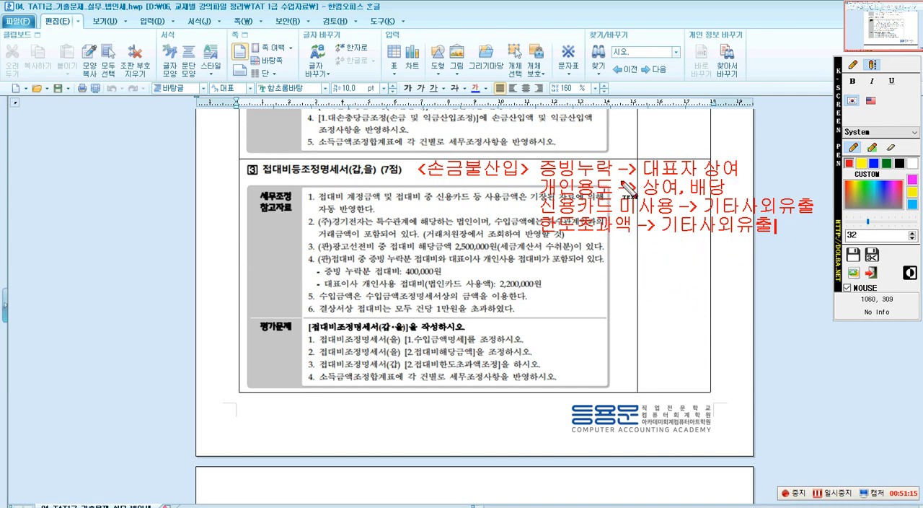
Box in red the first 세무조정 참고자료 item, the (주)경기전자 특수관계 and 거래처원장 phrases in item 2, and (판)광고선전비 in item 3.
click(853, 64)
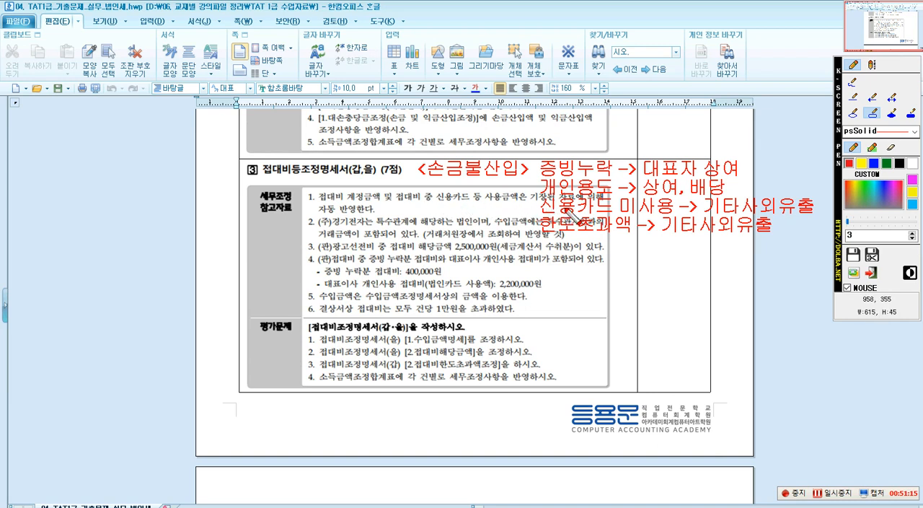
mouse_move(303, 187)
mouse_down()
mouse_move(417, 222)
mouse_move(496, 218)
mouse_up()
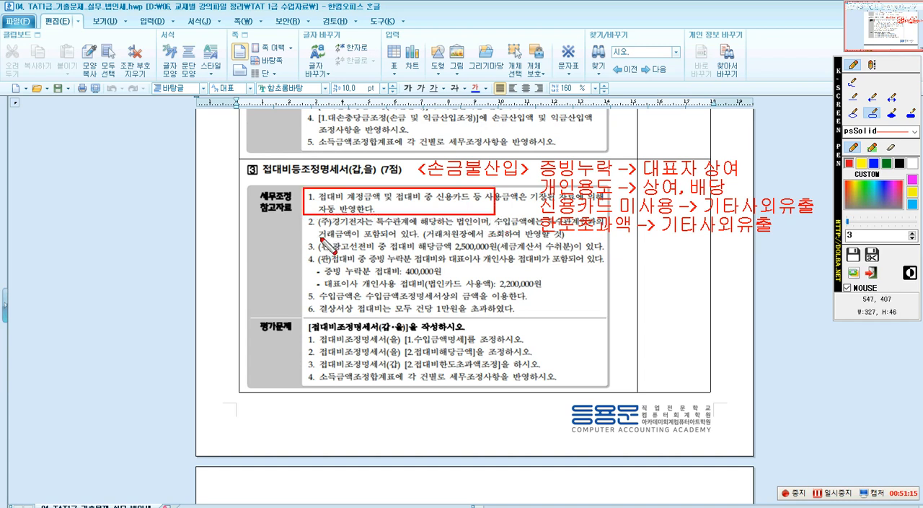
drag(315, 218, 472, 230)
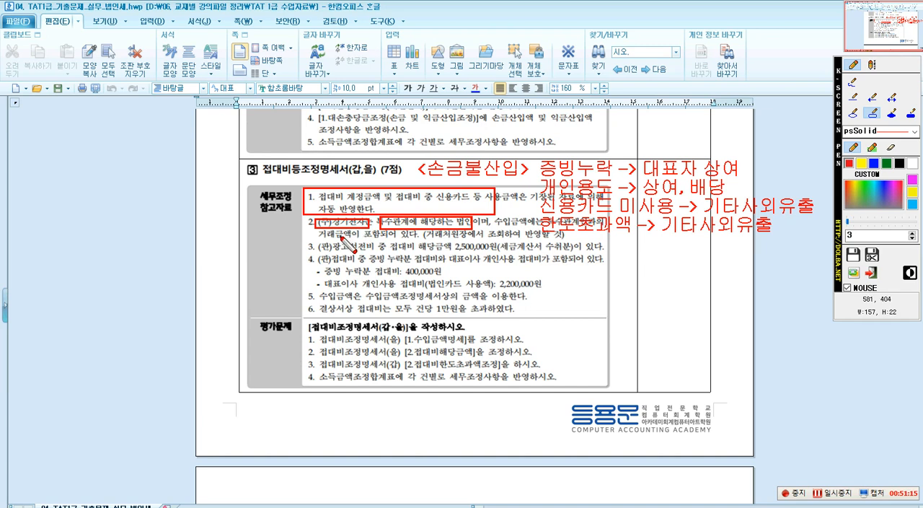
mouse_move(427, 227)
mouse_down()
mouse_move(432, 242)
mouse_move(541, 241)
mouse_up()
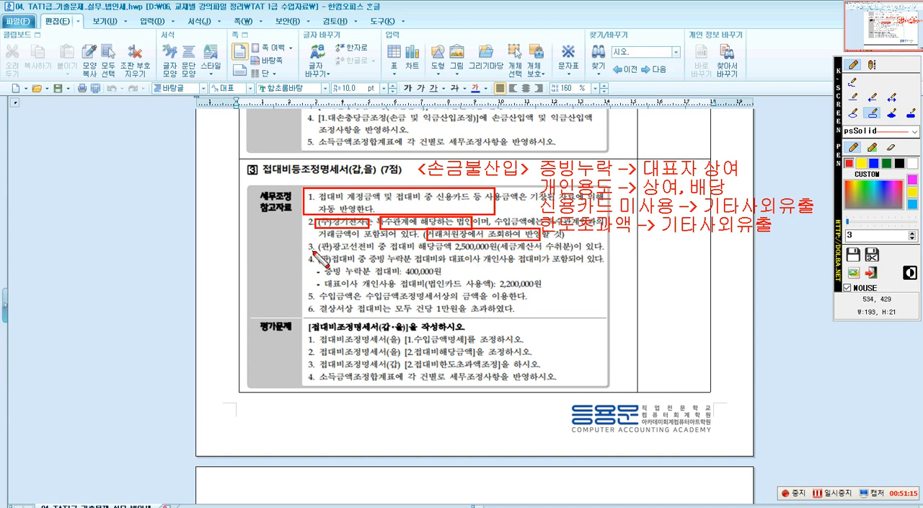
drag(316, 244, 378, 252)
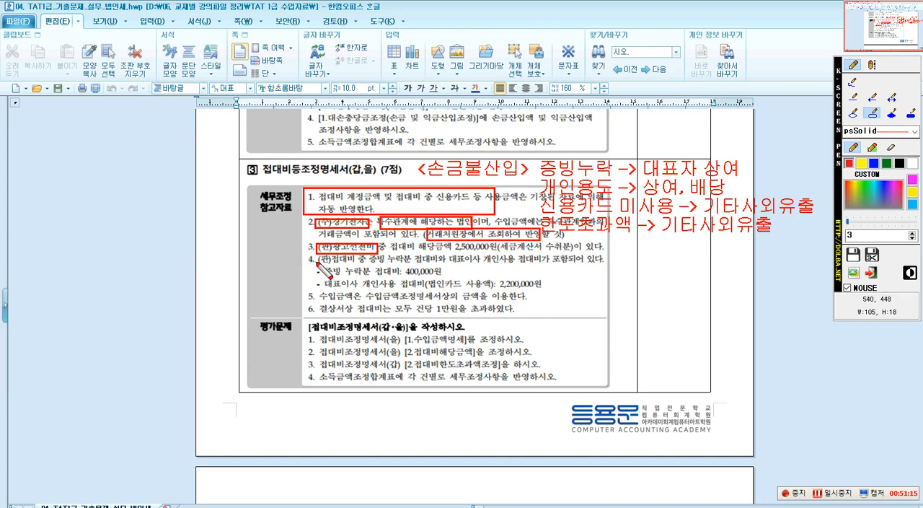
Box in red item 4's 접대비, 증빙 누락분 and 대표이사 개인사용 phrases and item 6's 모두 건당 1만원을 초과.
drag(322, 255, 517, 268)
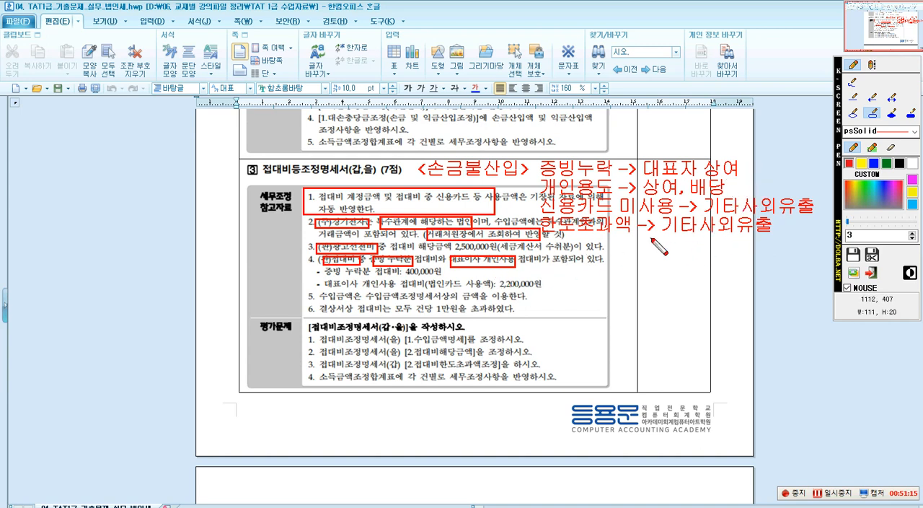
drag(320, 268, 442, 279)
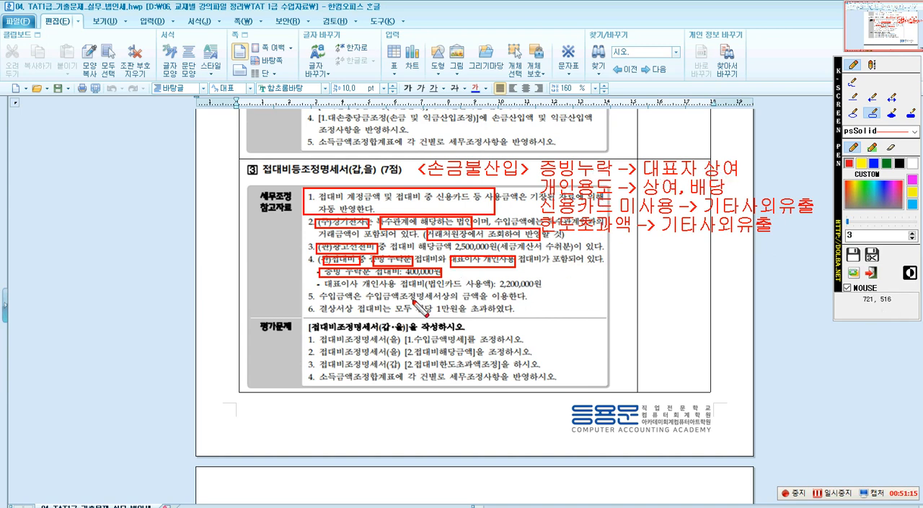
mouse_move(318, 277)
mouse_down()
mouse_move(339, 304)
mouse_move(417, 307)
mouse_move(425, 295)
mouse_up()
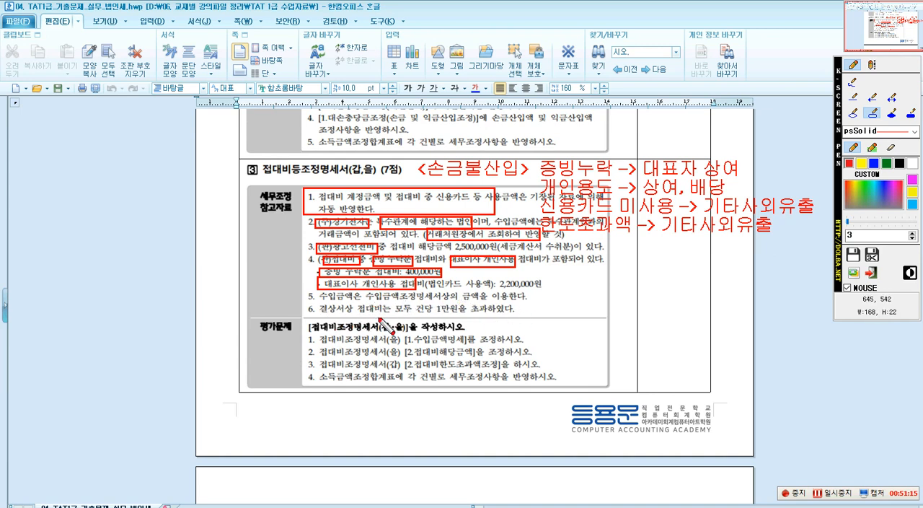
mouse_move(400, 305)
mouse_down()
mouse_move(410, 318)
mouse_move(503, 318)
mouse_up()
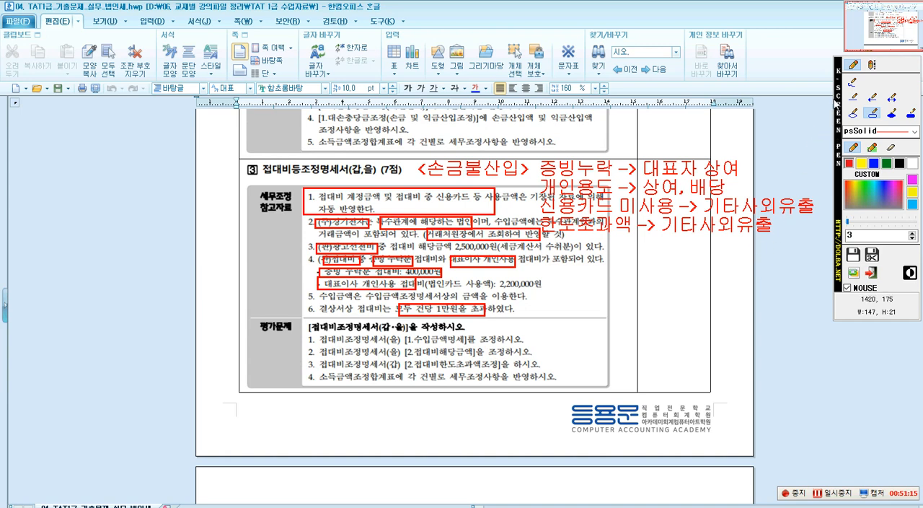
Draw a red box around 접대비 in question 3's heading.
click(871, 64)
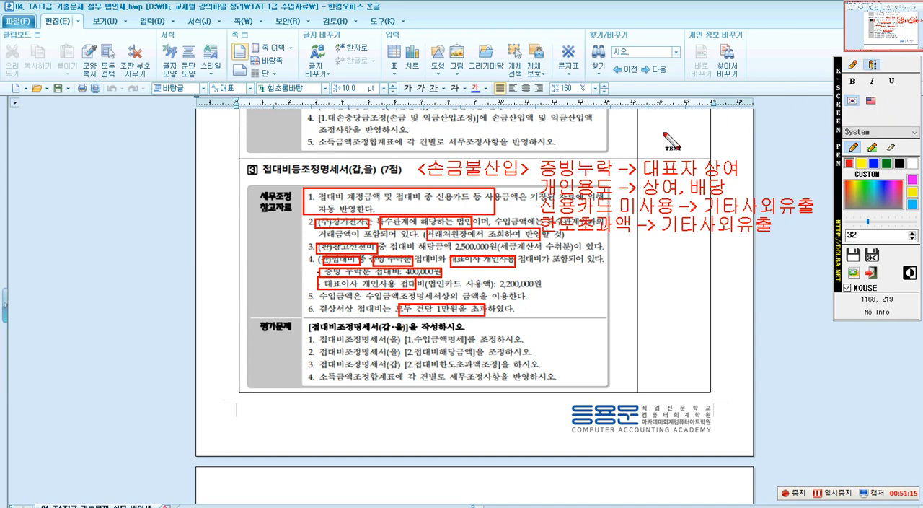
click(854, 64)
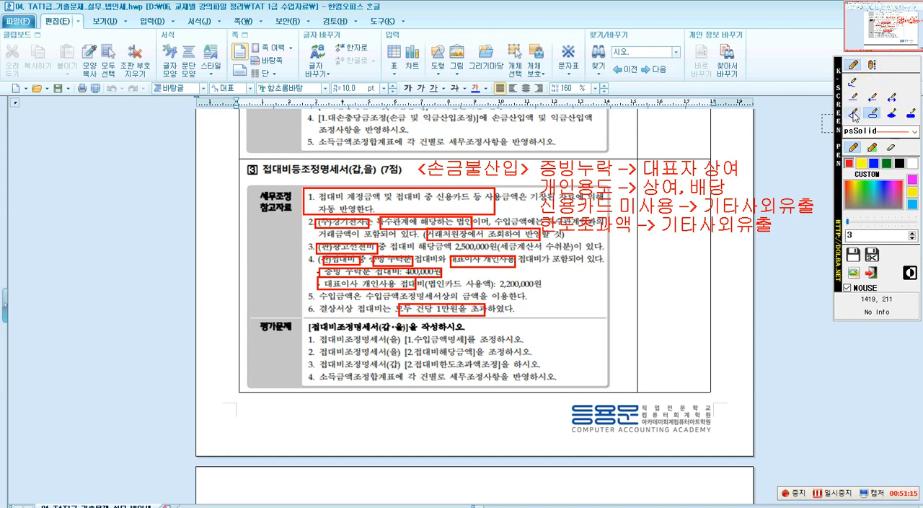
drag(251, 160, 293, 180)
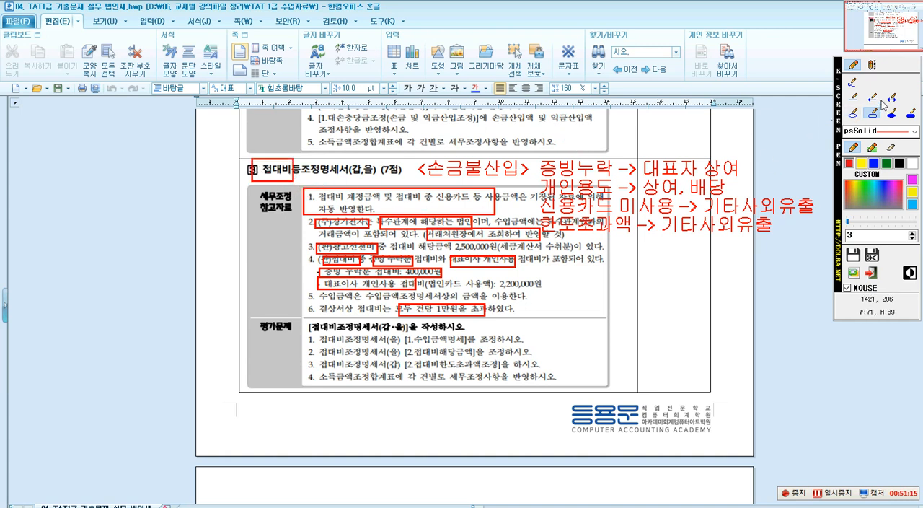
Add a red text note beside the document with 접대비 as heading and 업무 O and 업무 X as separate rows below it.
click(873, 97)
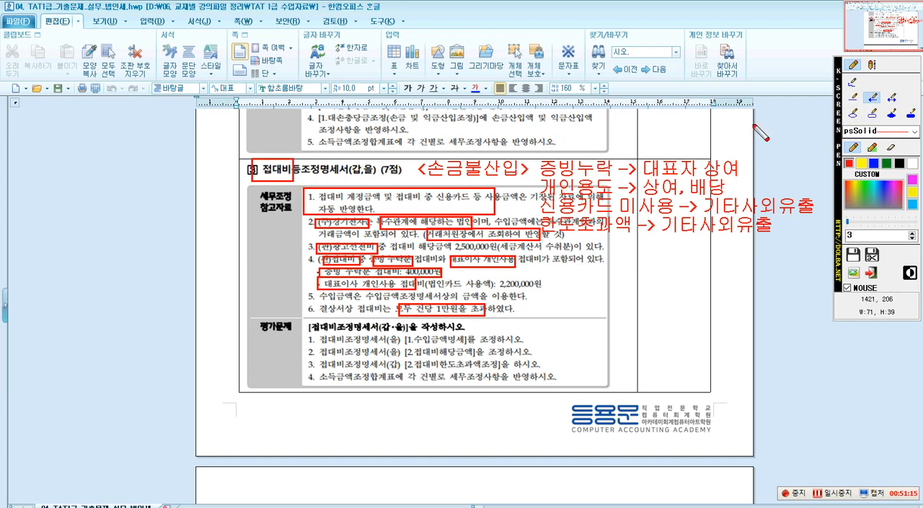
click(872, 64)
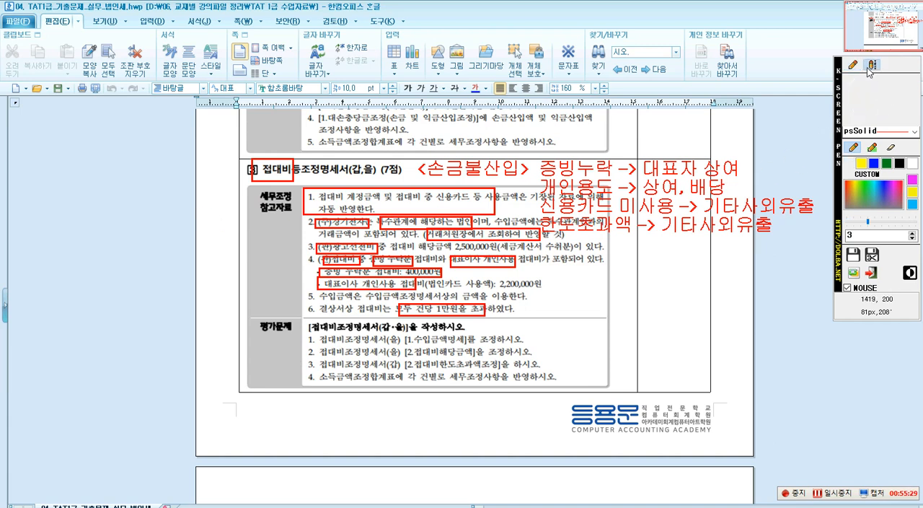
click(49, 206)
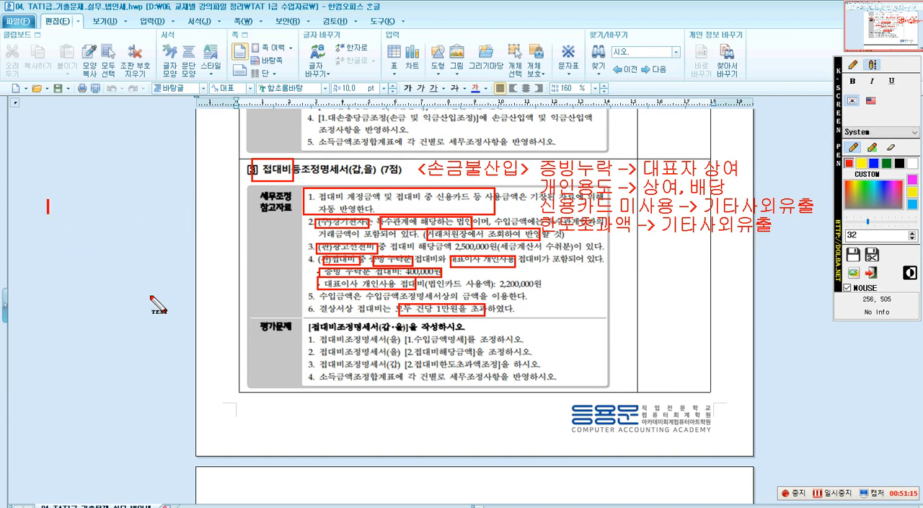
text(접대비 )
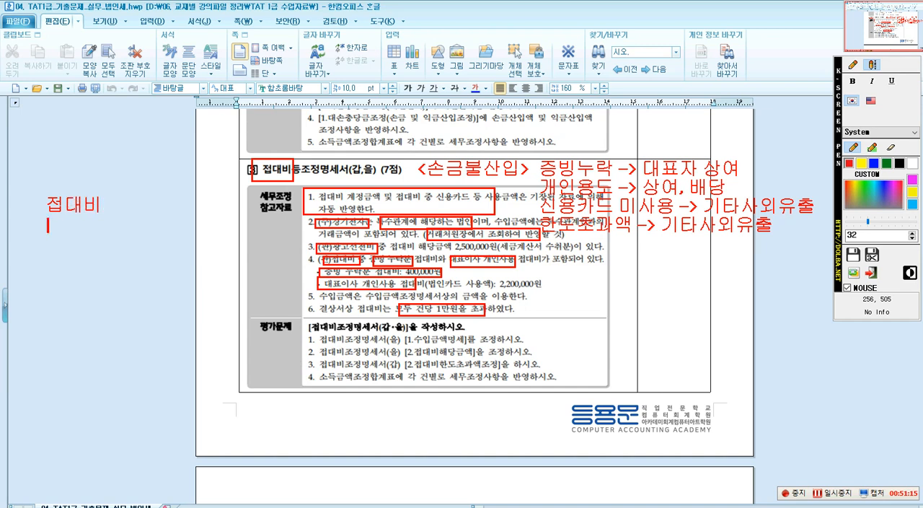
text(어)
key(Hangul)
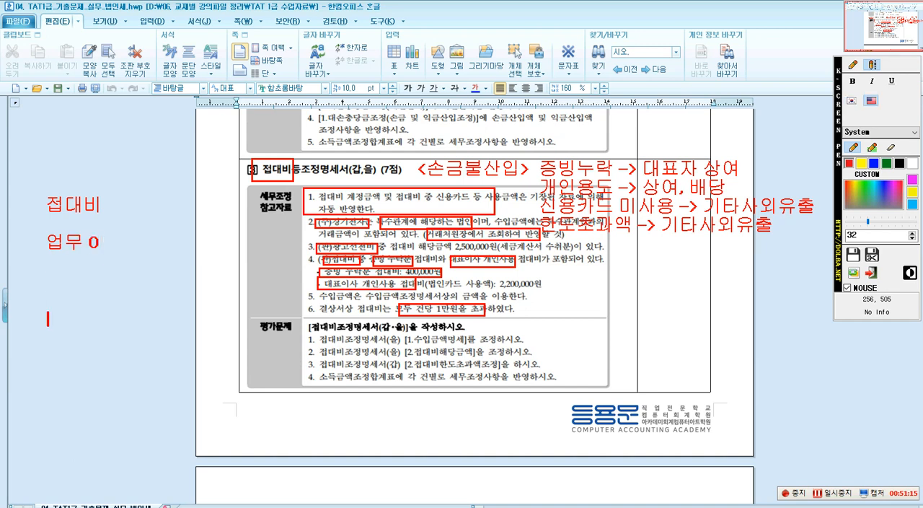
text(dj)
key(Hangul)
text(무)
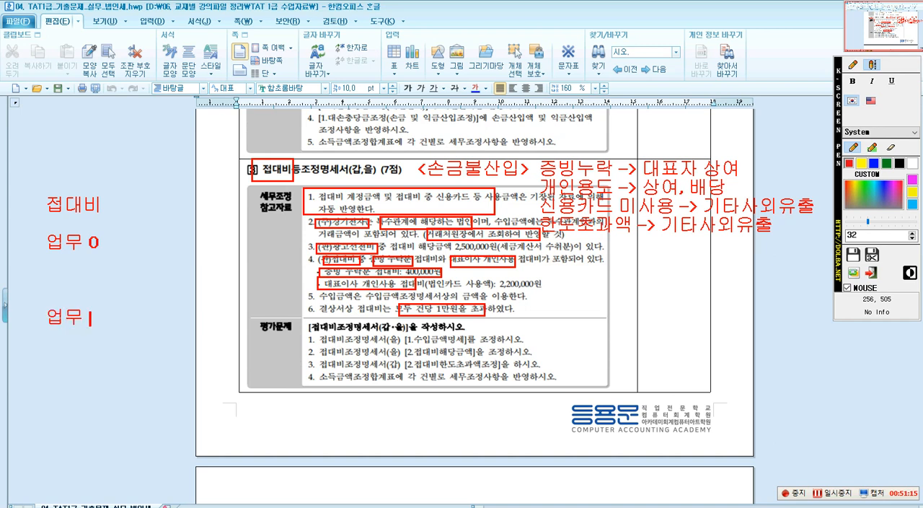
key(Hangul)
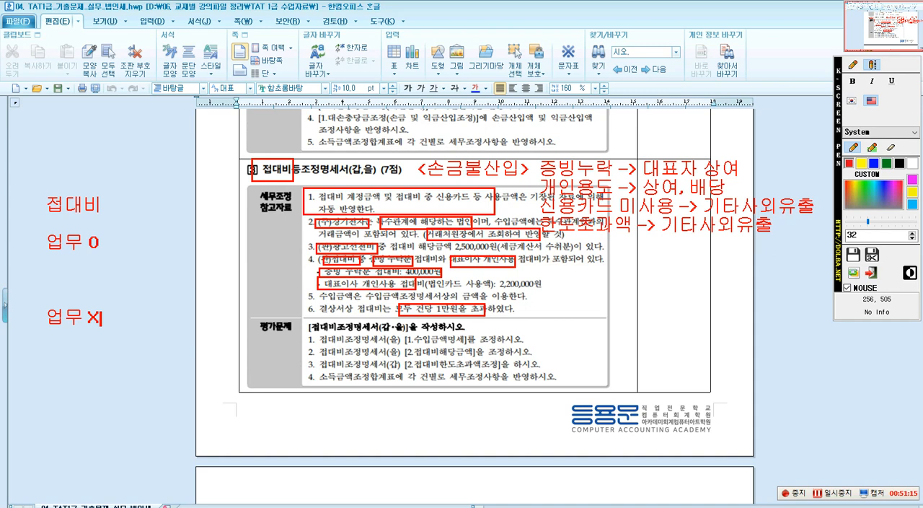
Write "특정인 -> 접대비" beside 업무 O in the note.
click(872, 65)
click(871, 65)
click(134, 245)
click(134, 247)
click(857, 65)
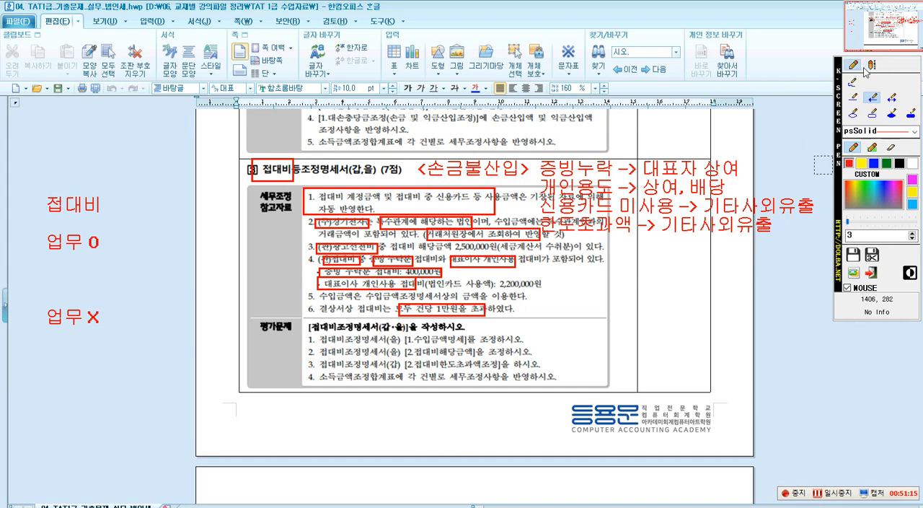
click(872, 65)
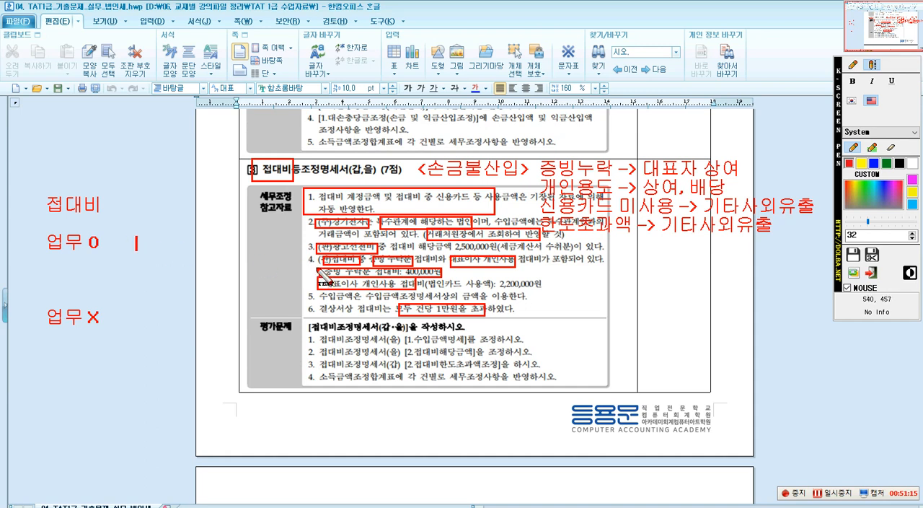
text(xmr)
key(Hangul)
key(BackSpace)
text(티)
text(정인 ->)
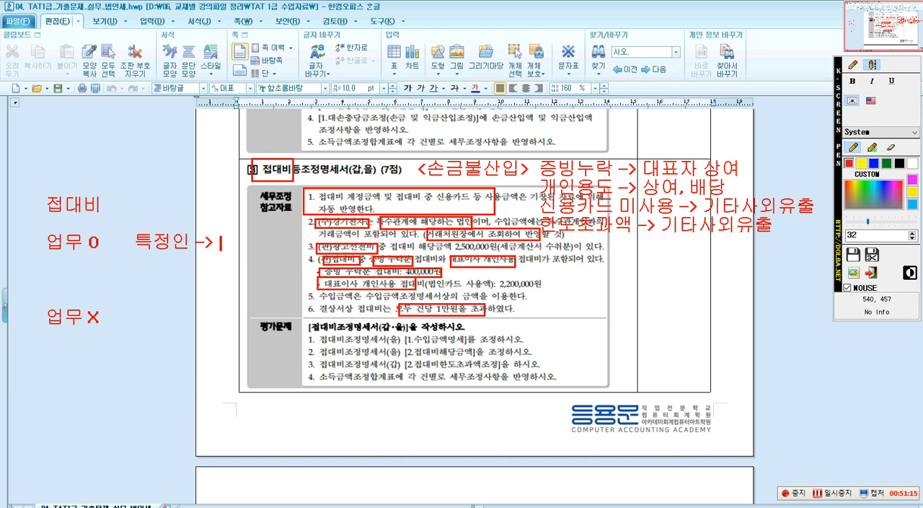
key(BackSpace)
text(저)
text(대비)
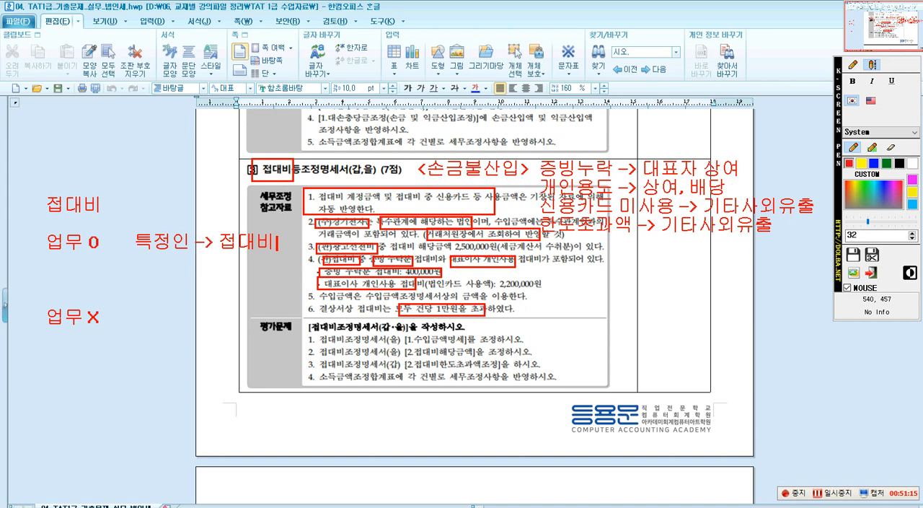
text(불트)
text(정 )
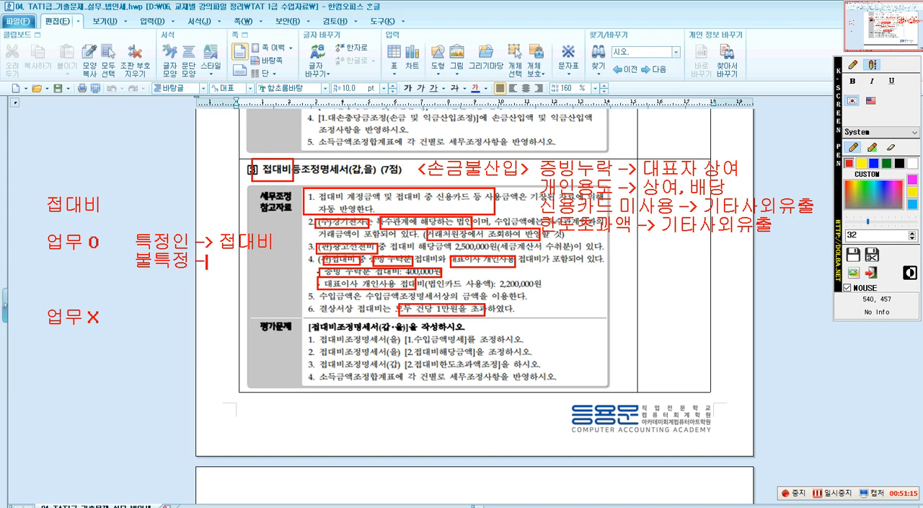
text(-> 기부)
Begin a line under 특정인 with "불특정 ->".
key(BackSpace)
key(BackSpace)
right_click(875, 303)
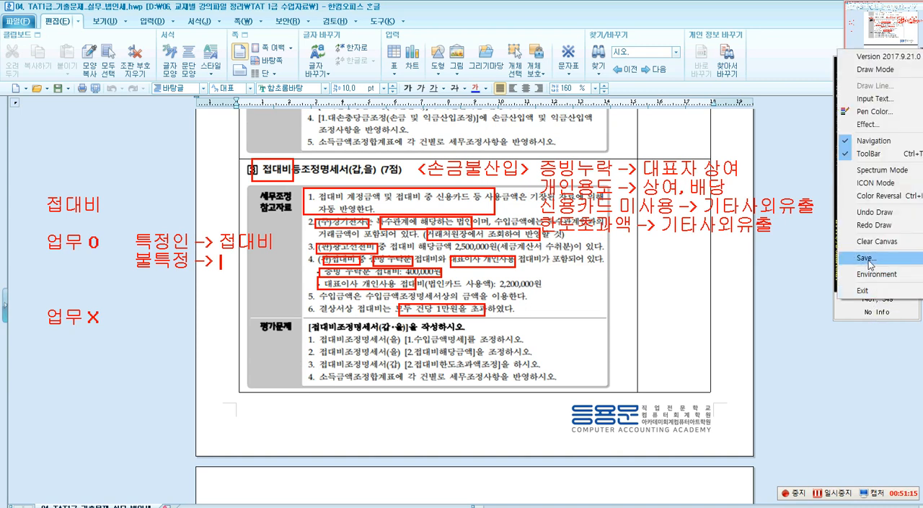
click(869, 153)
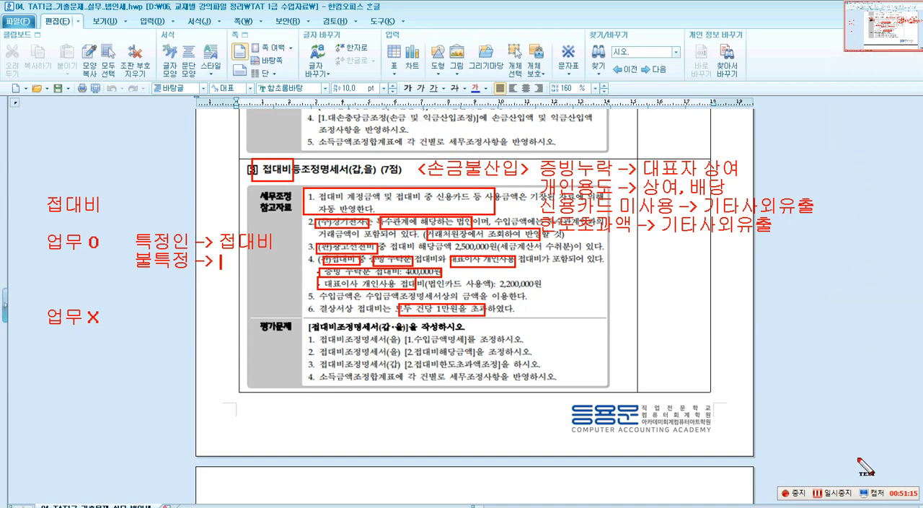
right_click(862, 268)
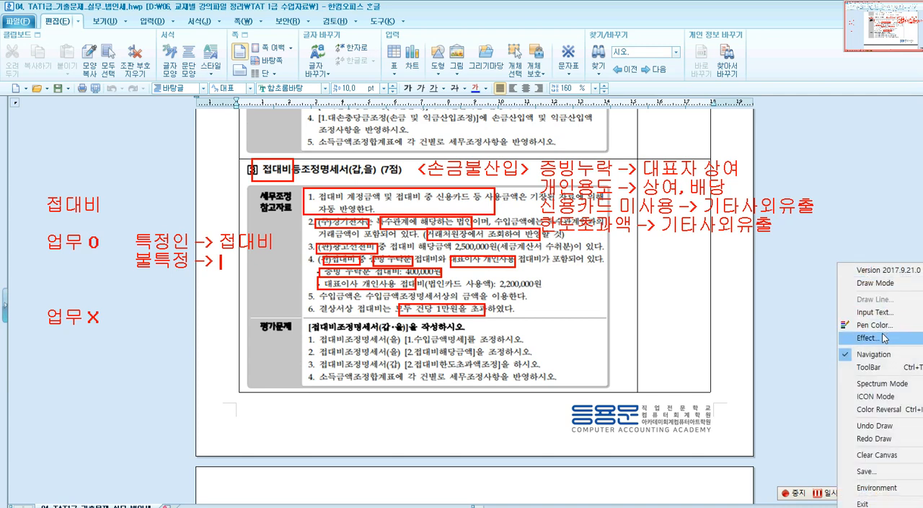
click(875, 368)
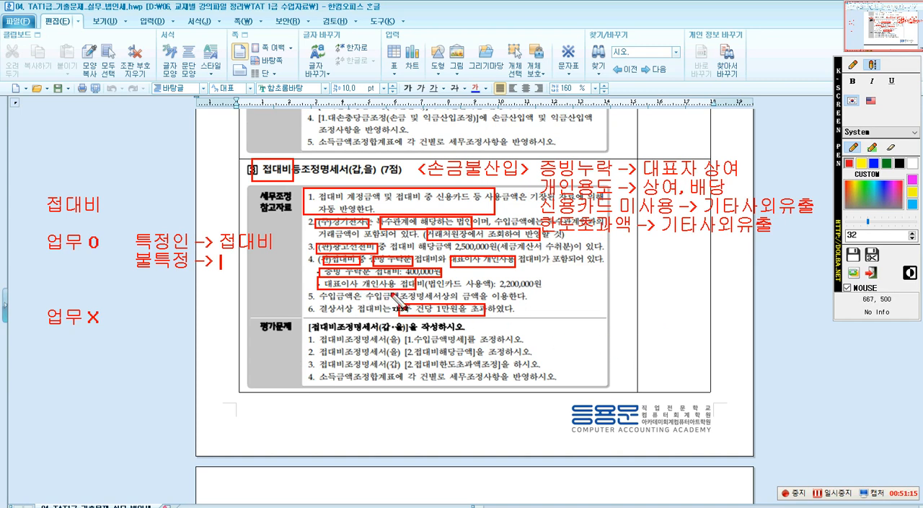
Complete the 불특정 line with 광고선전비 and write "-> 기부금" beside 업무 X.
text(광곳)
text(선)
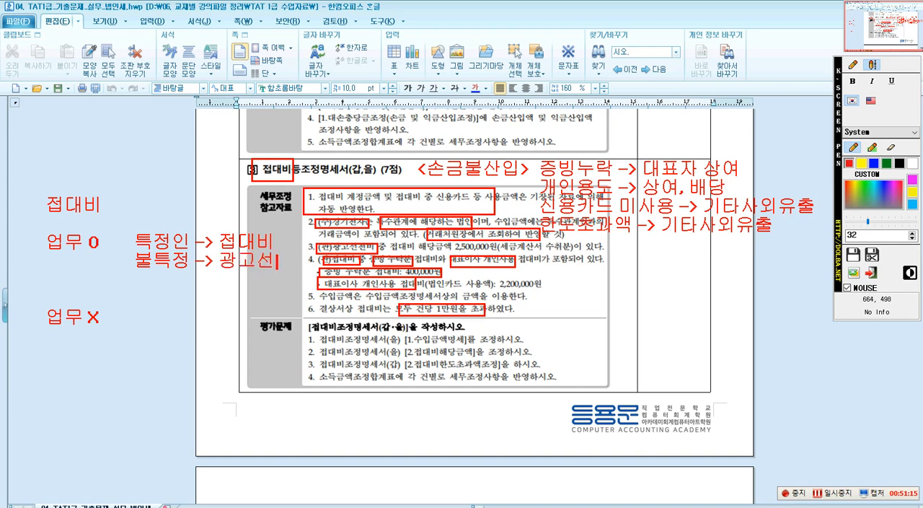
text(전비)
key(Return)
key(Return)
key(Return)
text(-> 기부금)
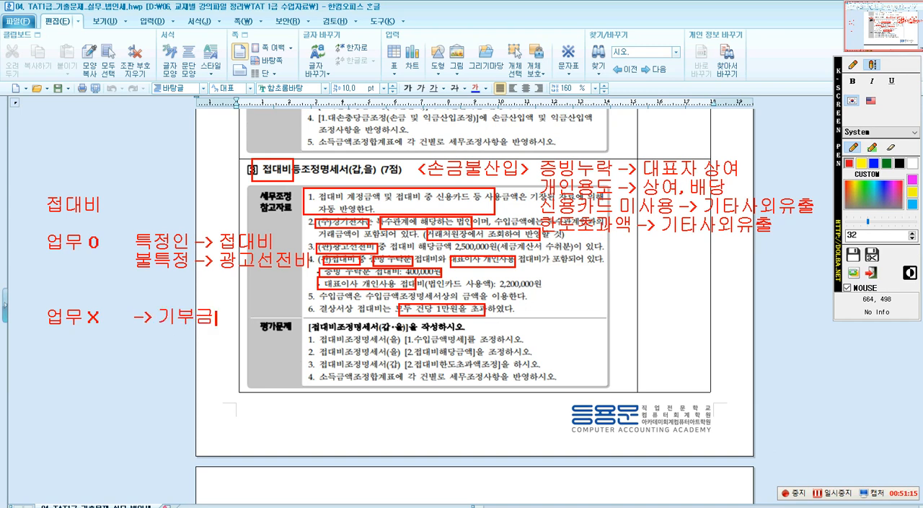
Box the note's 접대비 heading in red and item 3's 접대비 해당금액 2,500,000원 in blue.
click(854, 64)
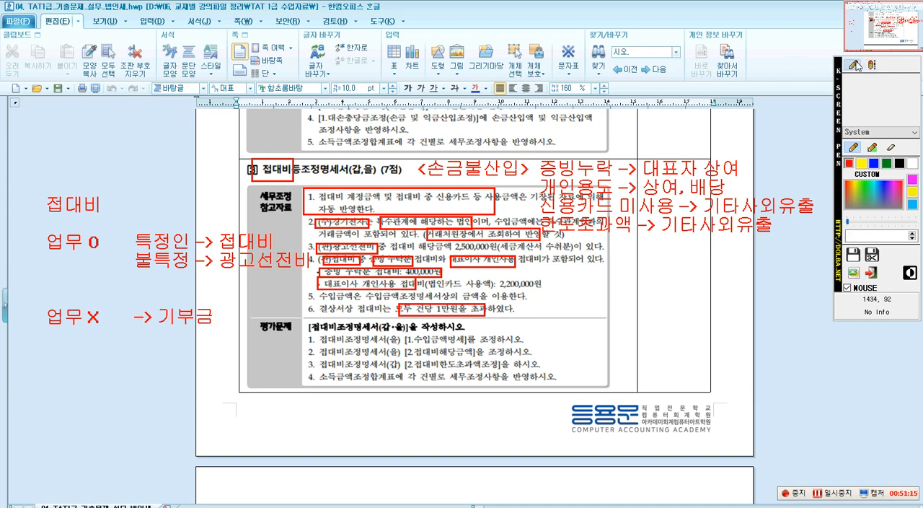
click(873, 112)
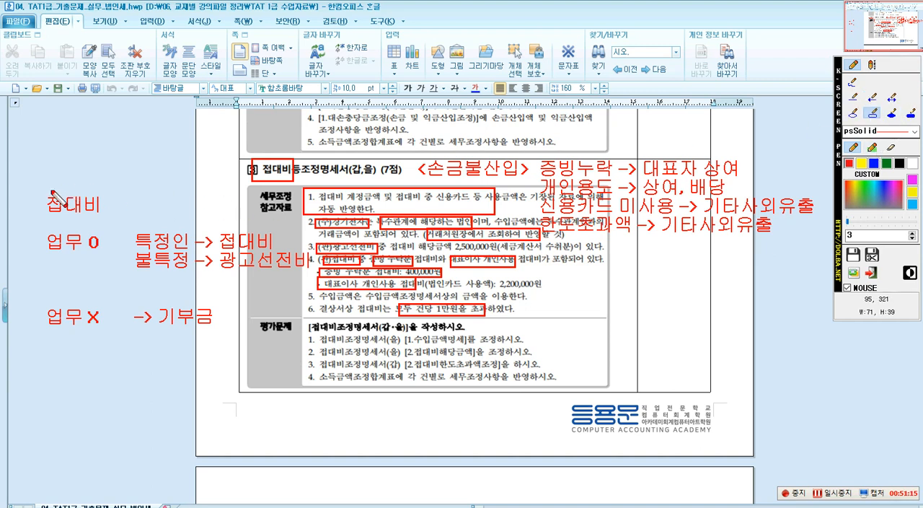
mouse_move(39, 187)
mouse_down()
mouse_move(75, 220)
mouse_move(106, 219)
mouse_up()
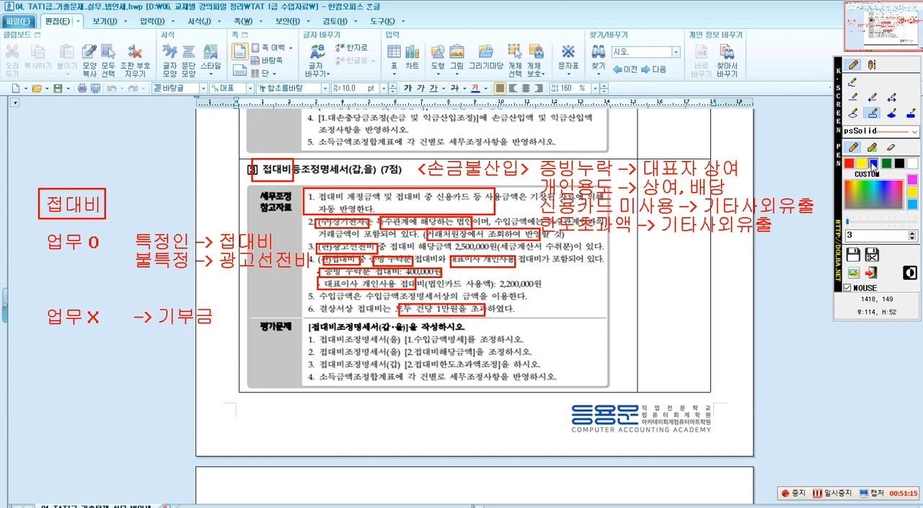
drag(390, 240, 496, 253)
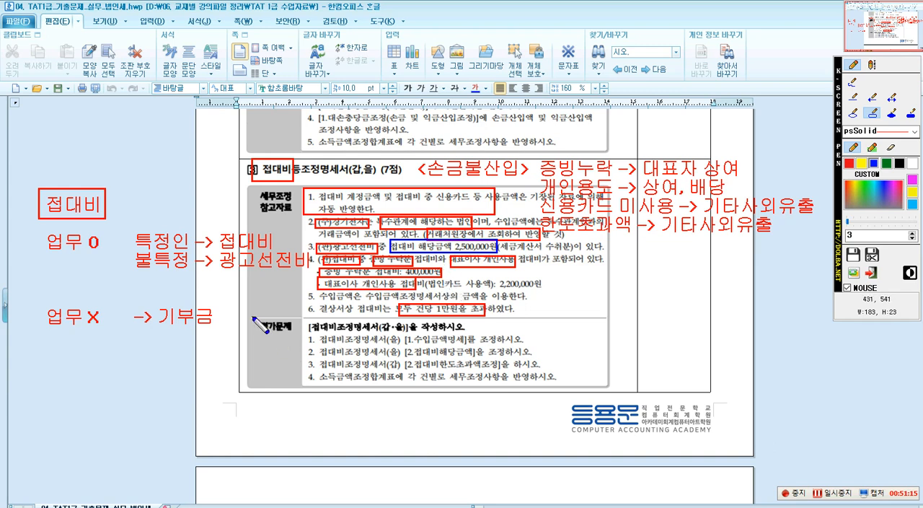
Box in blue the 평가문제 label, the bracketed section names in its items 1 to 3, all of item 4, and the 손금불산입 treatment lines.
drag(252, 316, 294, 338)
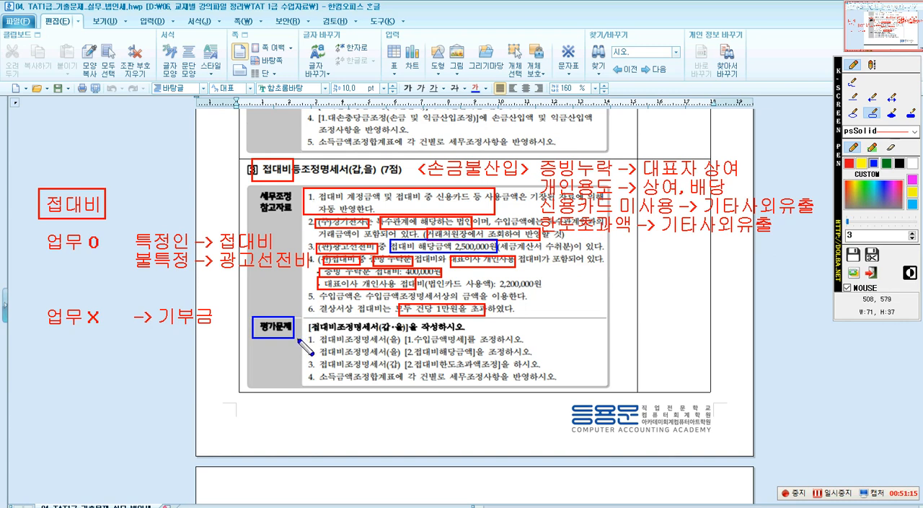
drag(401, 334, 465, 347)
drag(403, 347, 473, 359)
drag(403, 362, 497, 371)
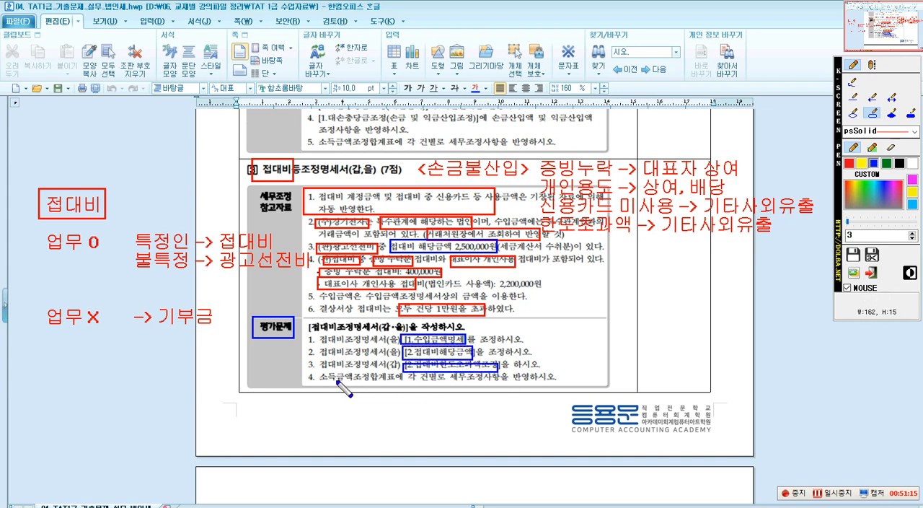
drag(319, 373, 559, 395)
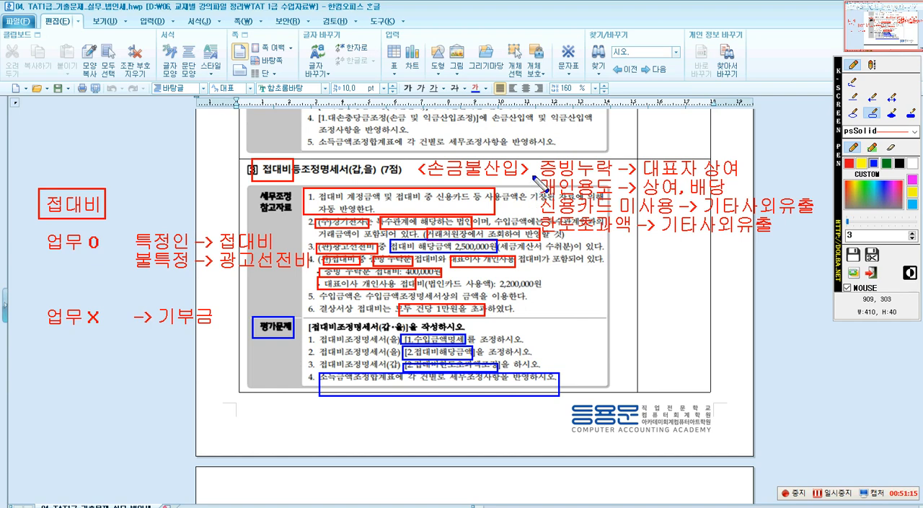
drag(531, 153, 814, 245)
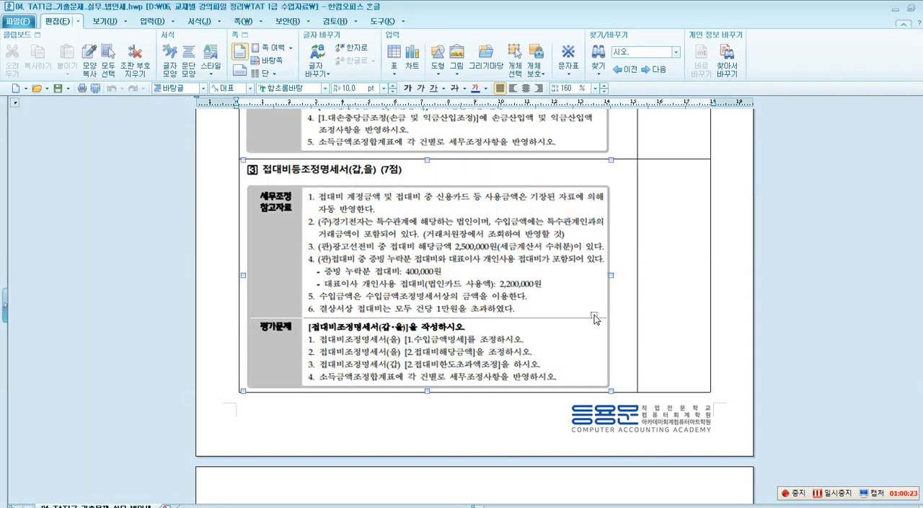
Switch to Smart A, open 접대비등조정명세서(갑,을) and reload its voucher data with the 삭제후 불러오기 option.
click(895, 8)
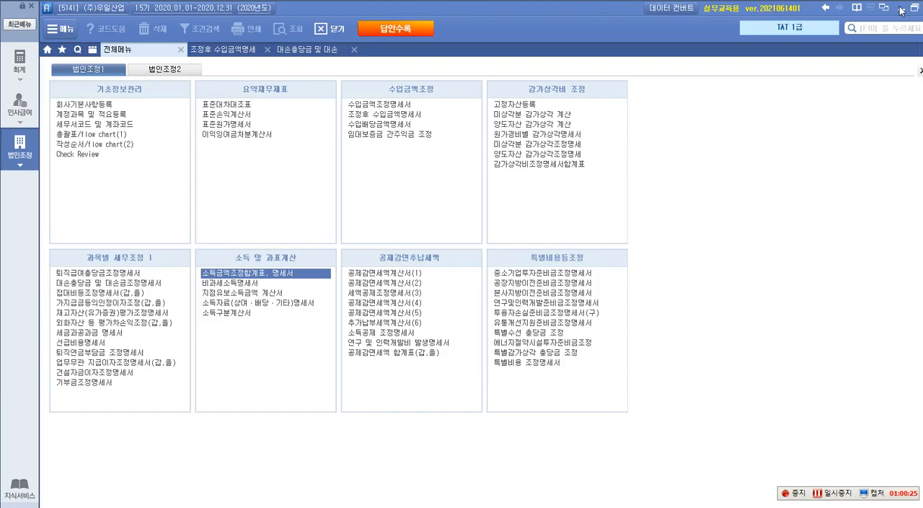
click(106, 293)
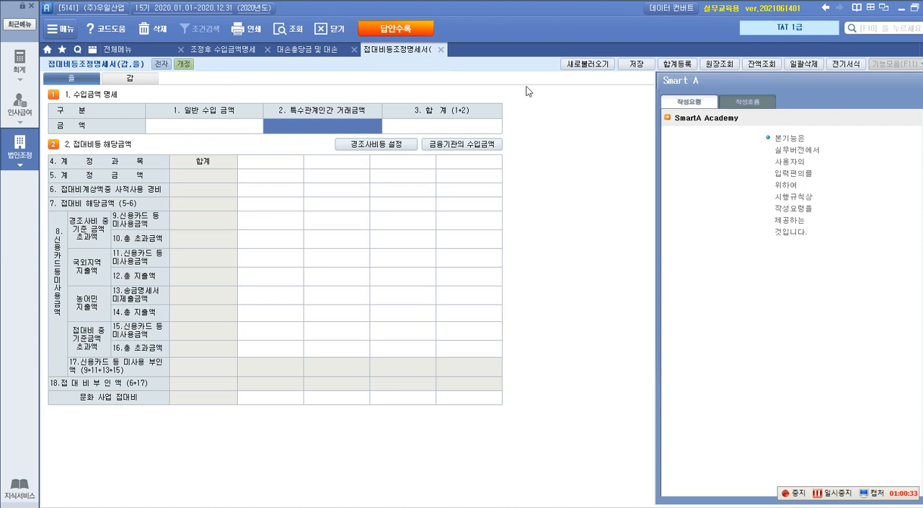
click(587, 63)
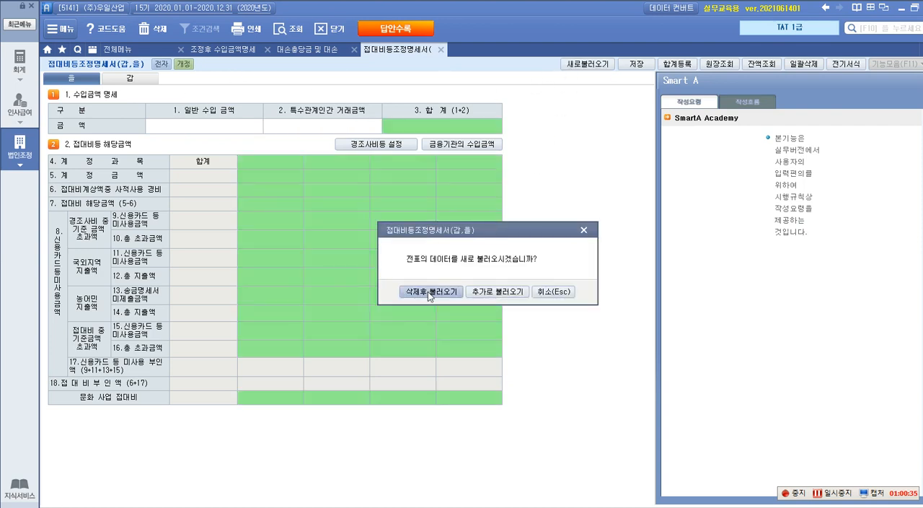
click(430, 292)
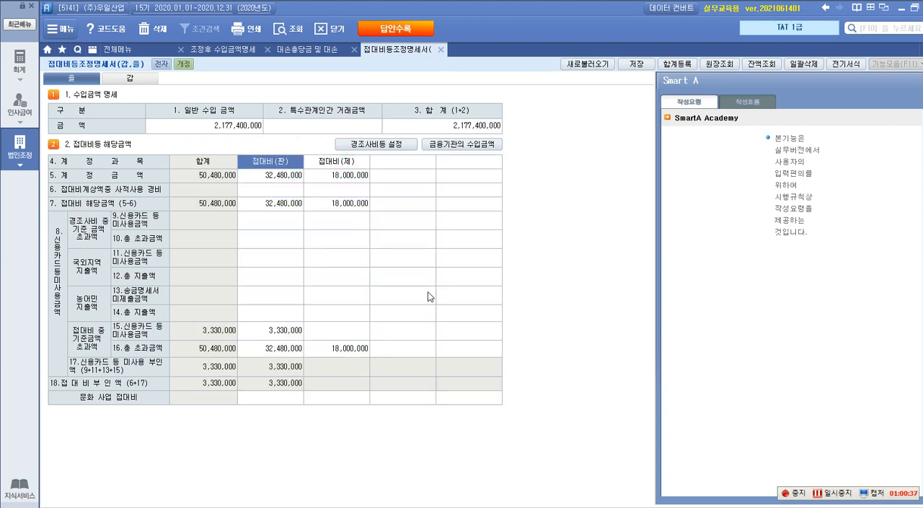
key(Return)
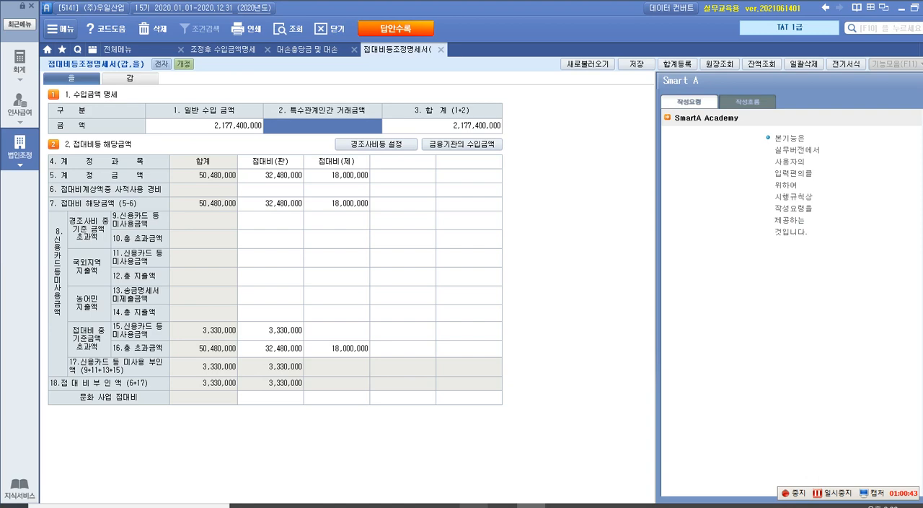
Recheck question 3 in the 한글 document, return to Smart A, and review account 108 외상매출금 in the 계정별원장 inquiry for 2020.
mouse_move(446, 505)
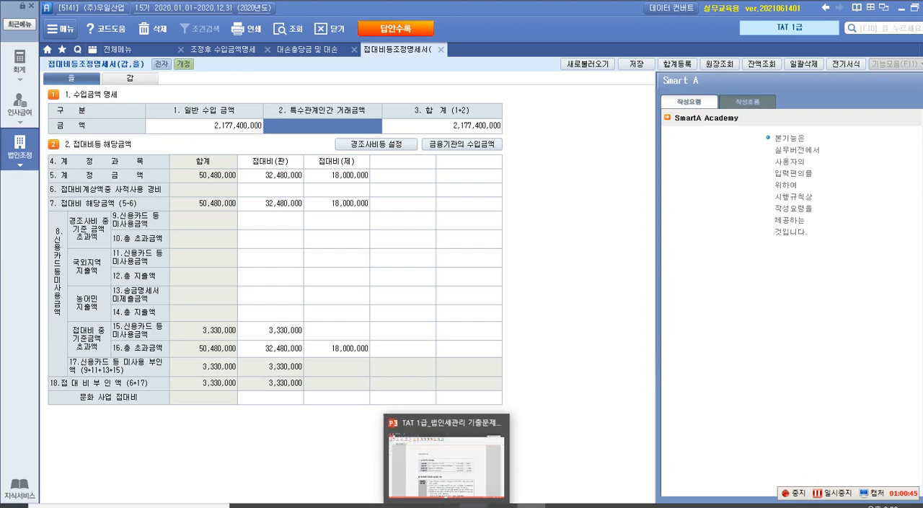
click(474, 506)
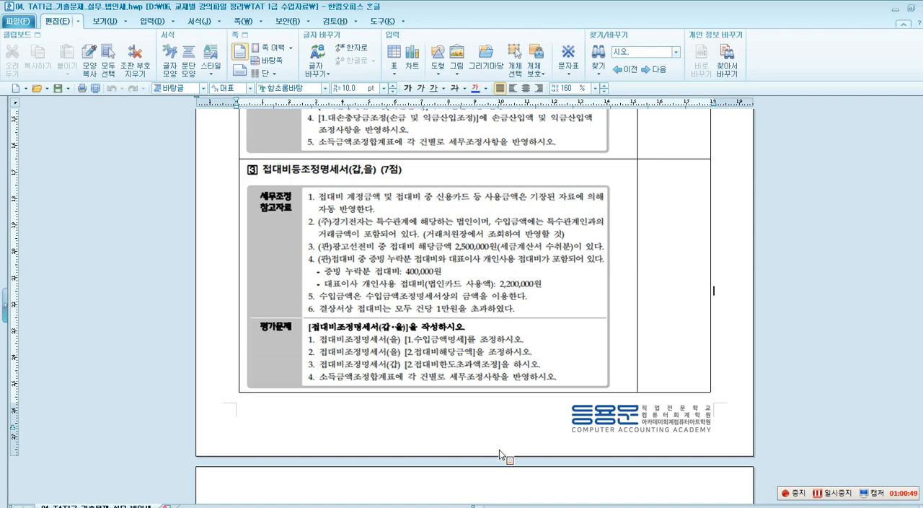
click(893, 12)
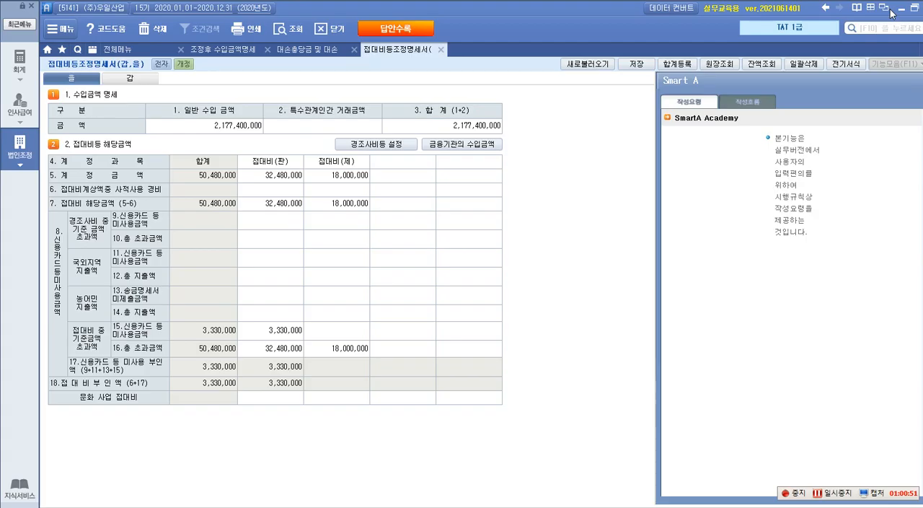
click(716, 65)
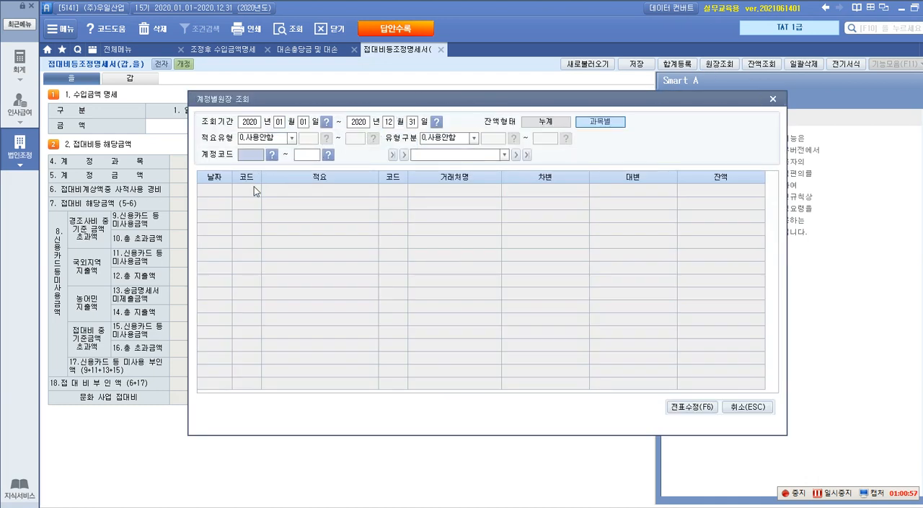
text(108)
key(Return)
text(108)
key(Return)
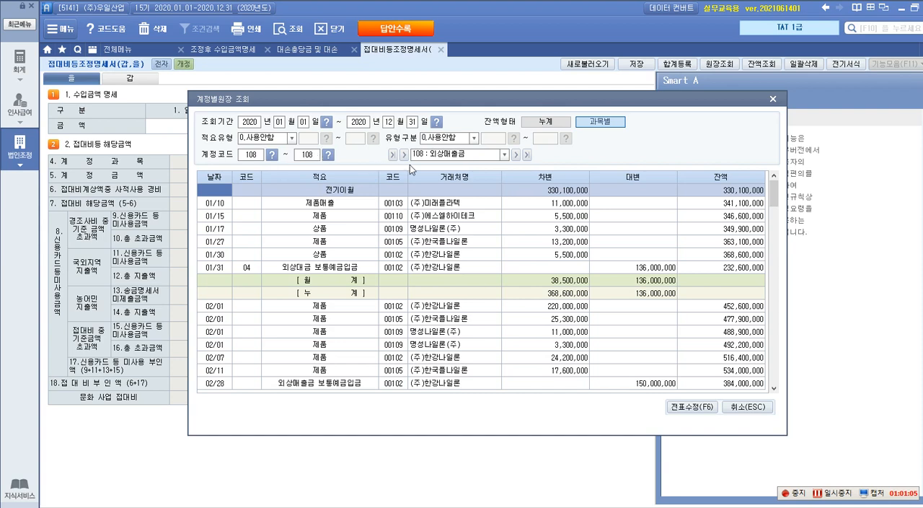
scroll(433, 209, down, 4)
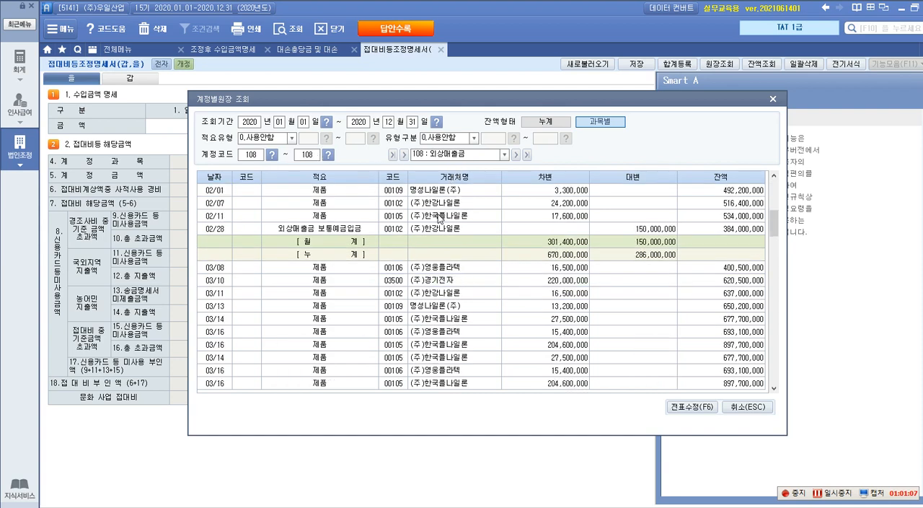
scroll(428, 212, up, 4)
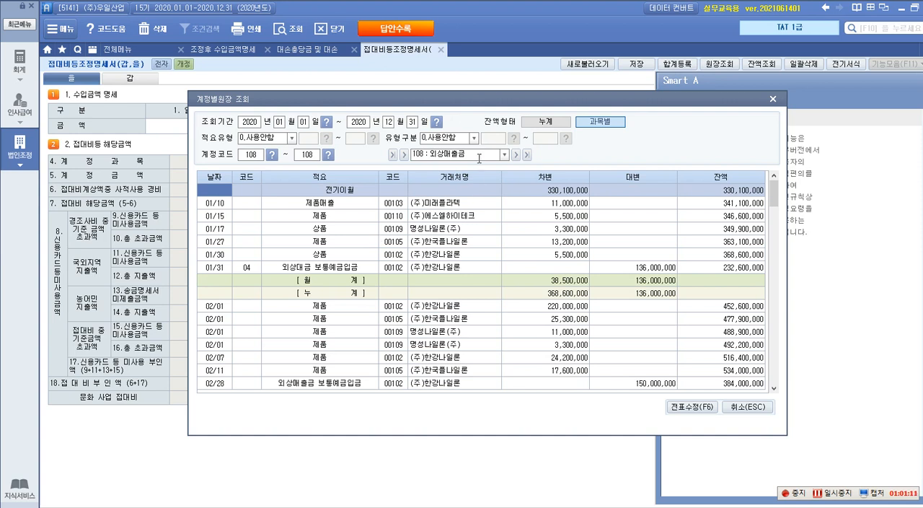
click(772, 100)
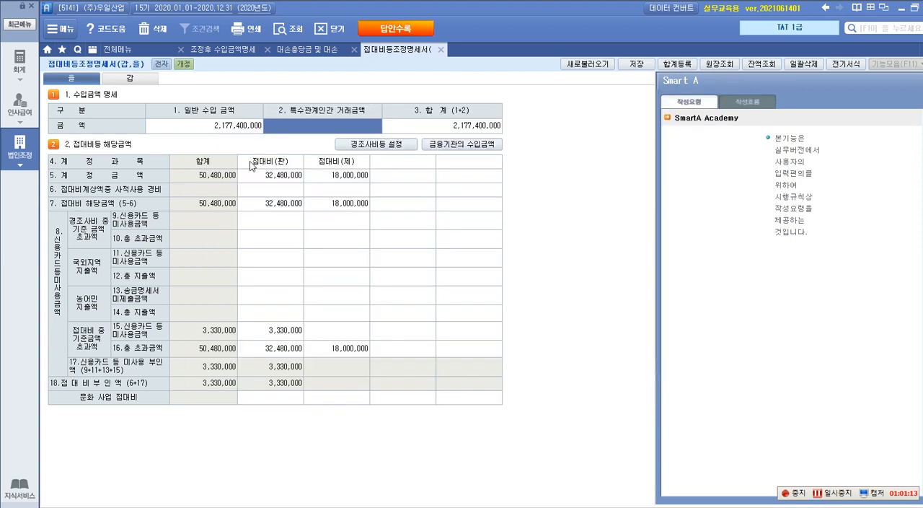
Open 거래처원장 and set the inquiry to 2020 01/01 through 12/31 for account 108 외상매출금.
mouse_move(19, 63)
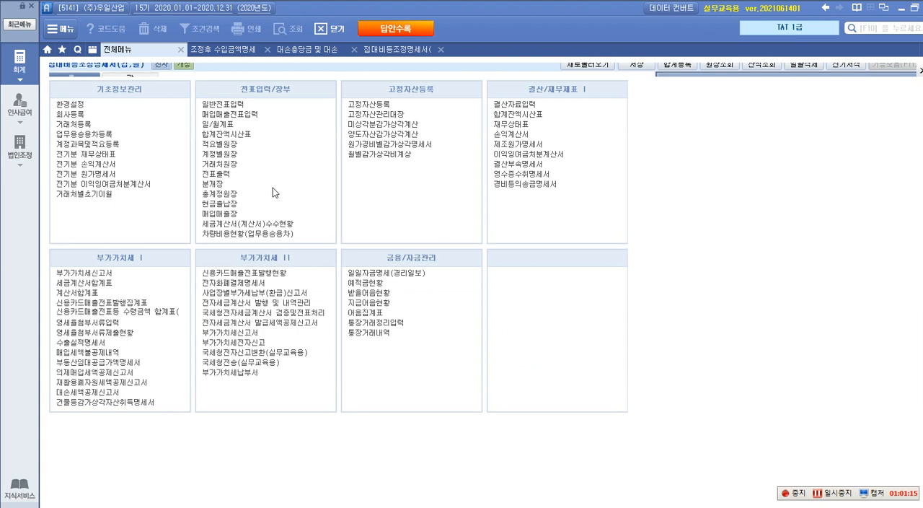
click(236, 165)
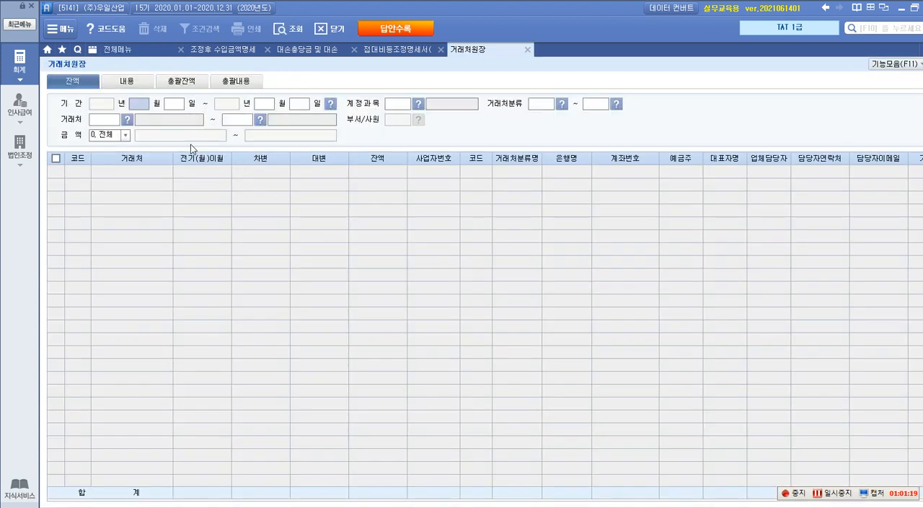
text(0101)
text(12)
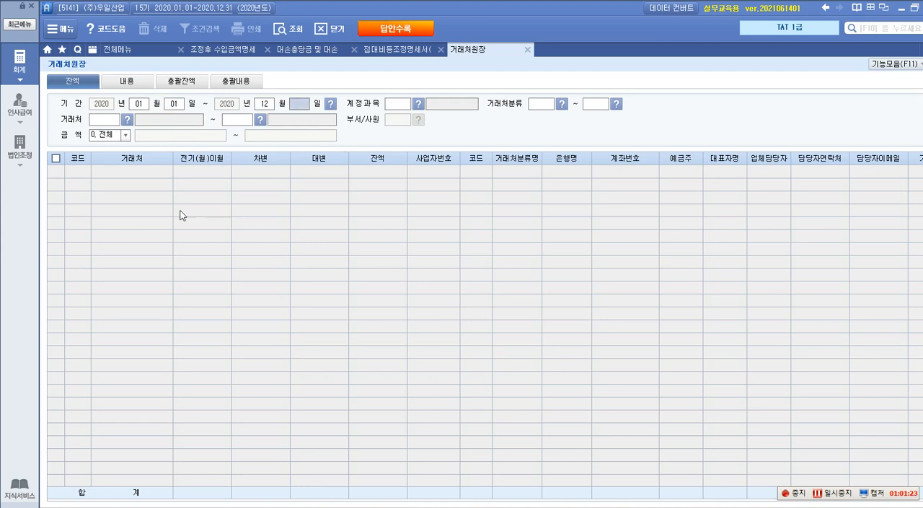
text(31)
text(108)
key(Return)
key(Return)
key(Return)
key(Return)
key(Return)
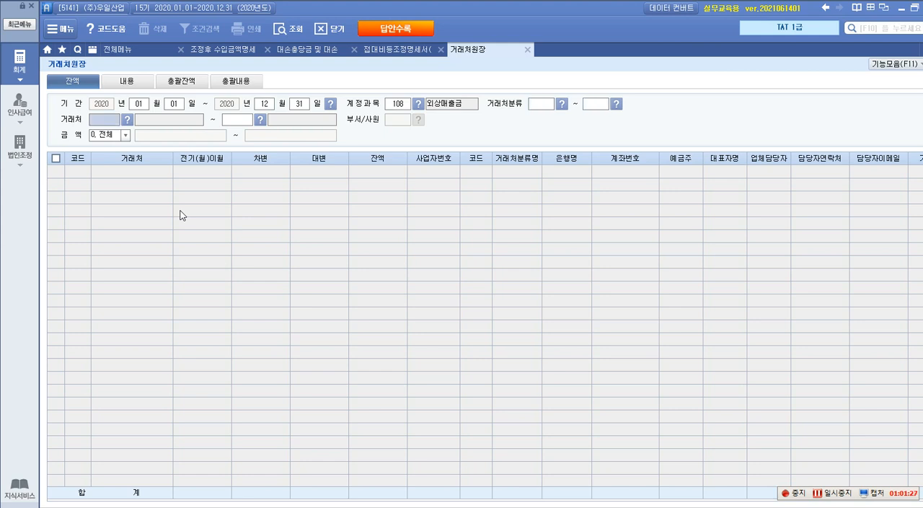